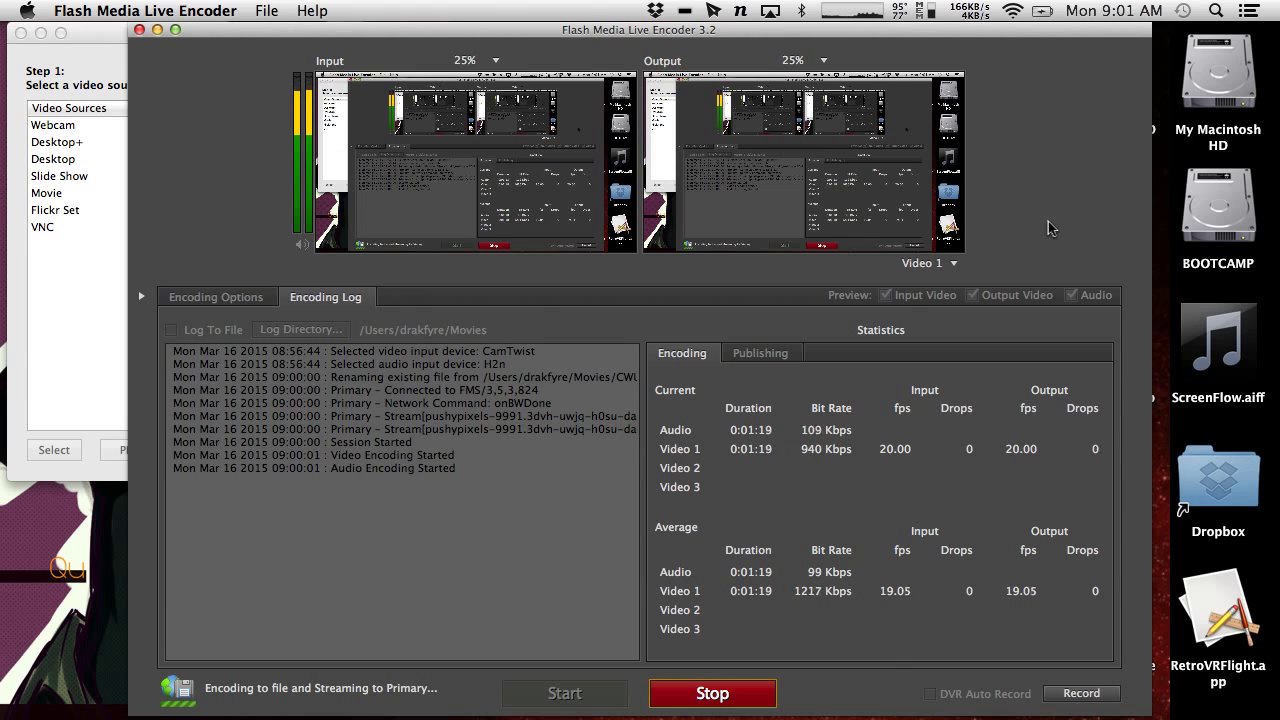
# Step: Switch to Unity and briefly play-test the CameraShake scene, then stop playback
pyautogui.press('super+Tab')
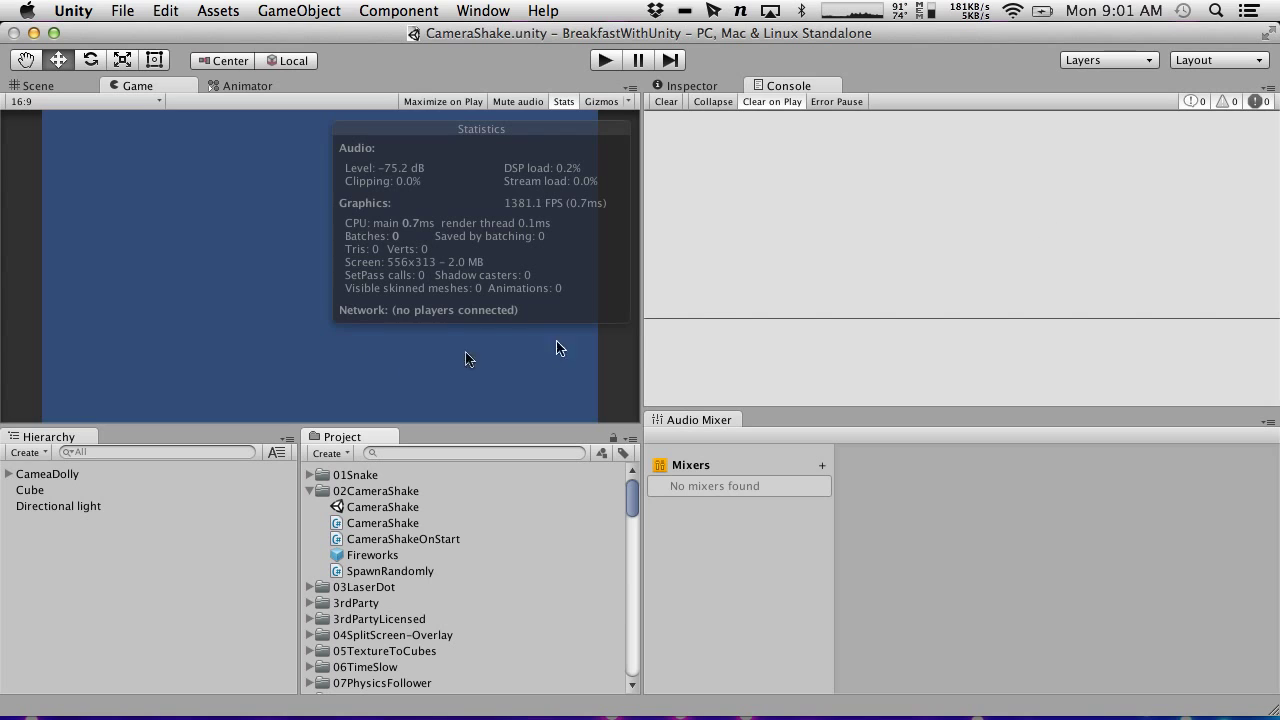
pyautogui.click(370, 512)
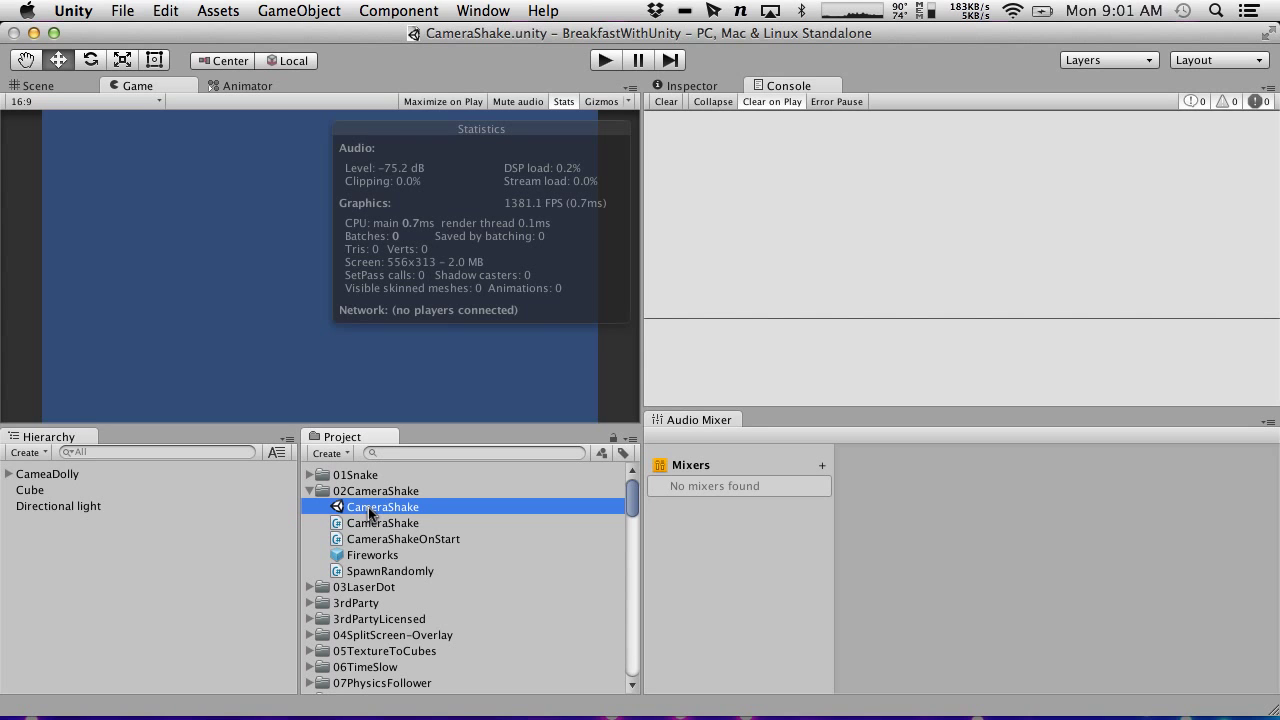
pyautogui.click(604, 60)
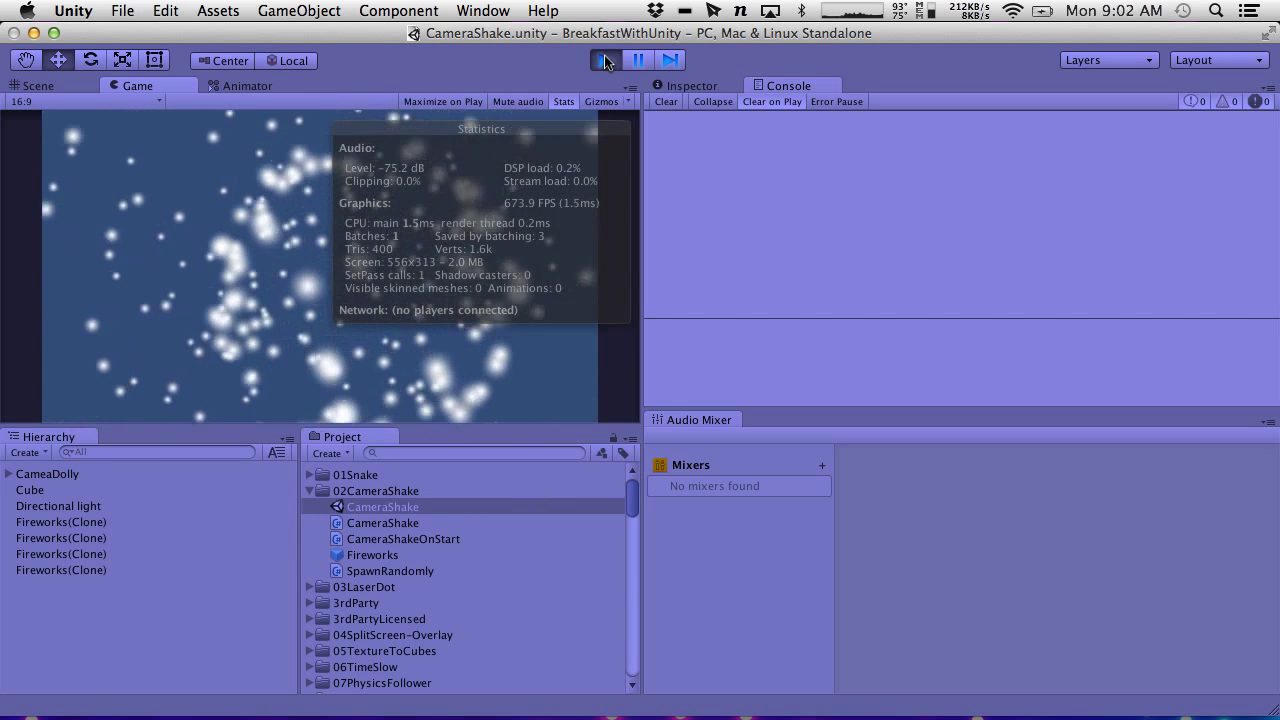
pyautogui.click(605, 60)
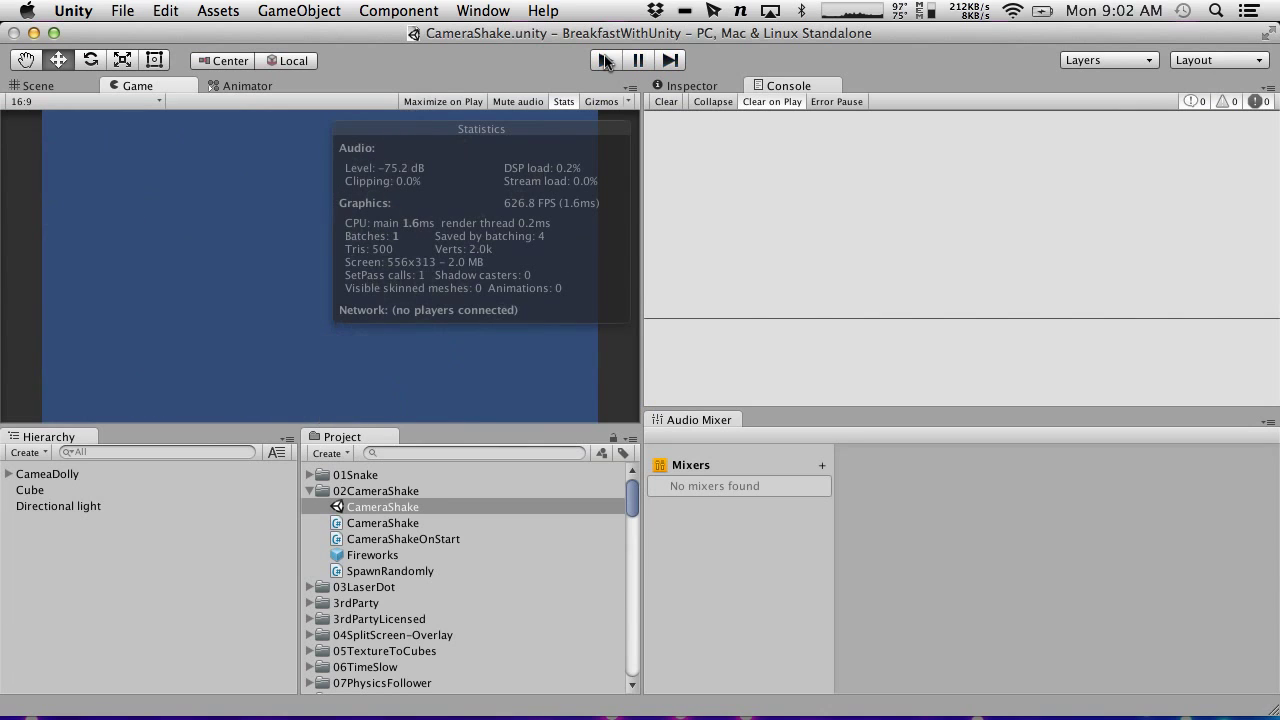
# Step: Duplicate the CameraShake scene and move the copy into the 76AudioMixers folder
pyautogui.click(372, 507)
pyautogui.press('super+d')
pyautogui.moveTo(367, 540); pyautogui.dragTo(414, 553)
pyautogui.scroll(-5, 479, 600)
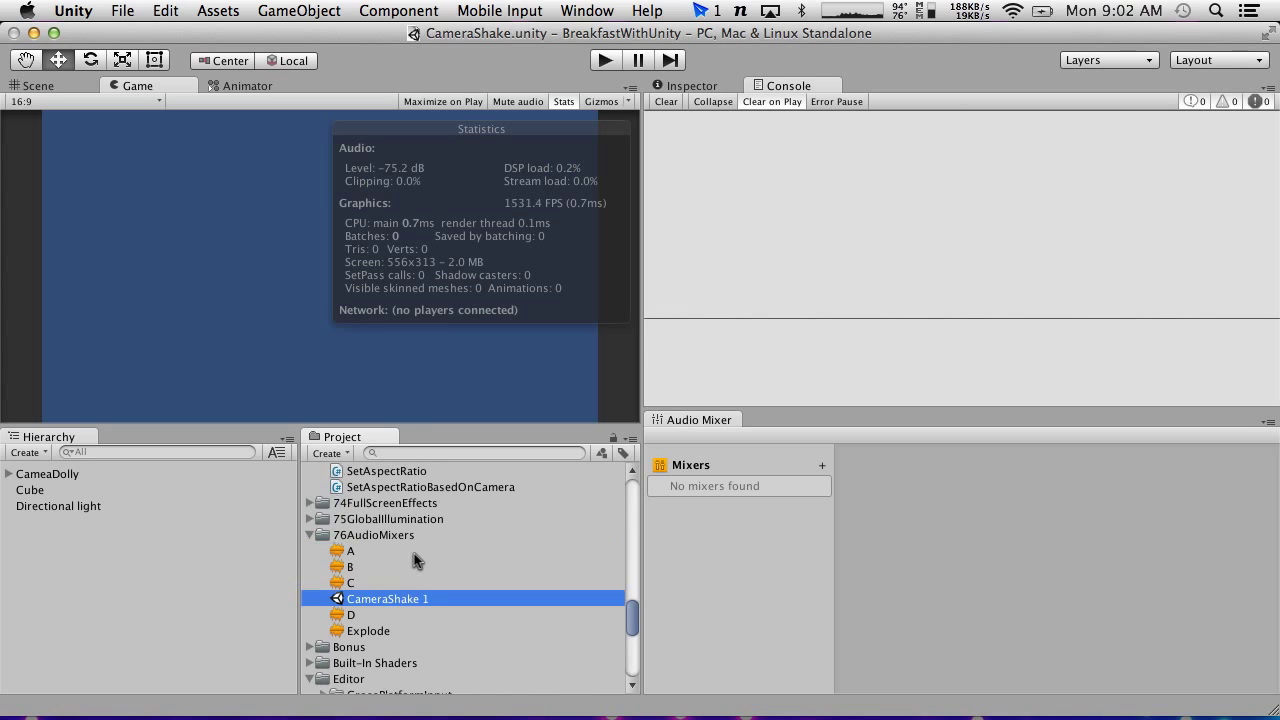
# Step: Duplicate the Fireworks prefab in the 02CameraShake folder and move the copy into the 76AudioMixers folder
pyautogui.scroll(20, 414, 553)
pyautogui.click(364, 559)
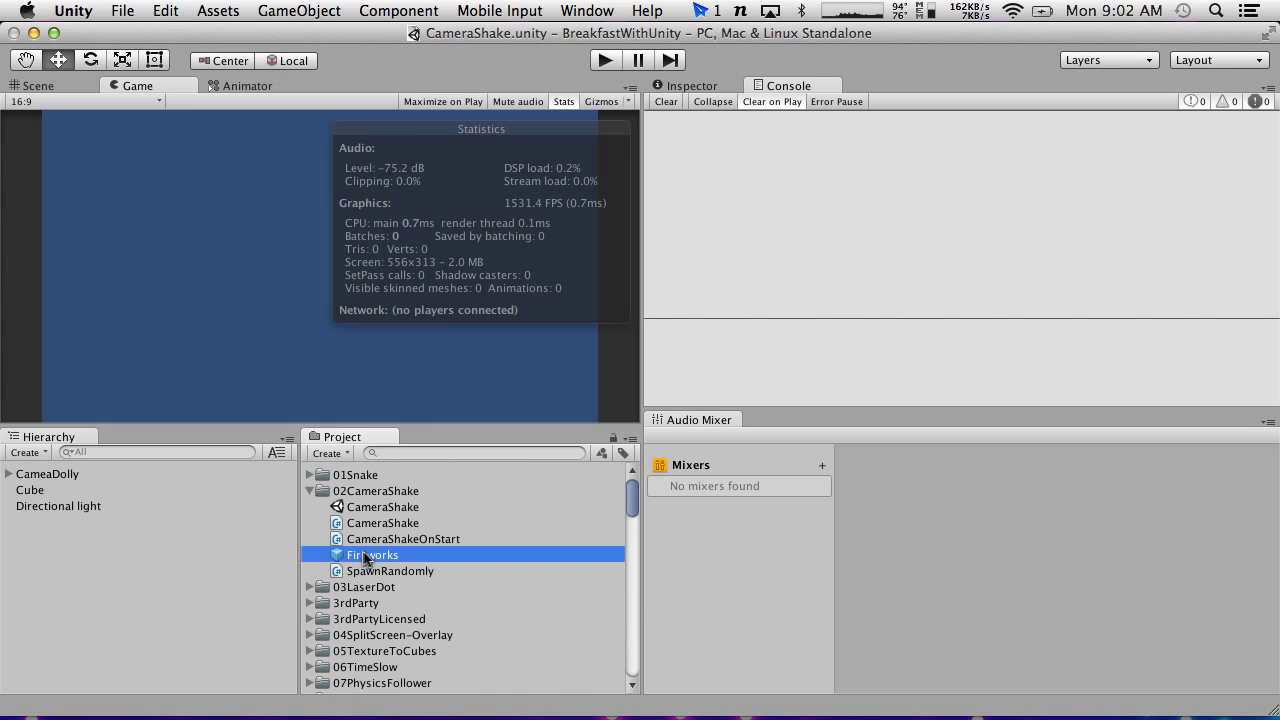
pyautogui.press('super+d')
pyautogui.scroll(-15, 500, 520)
pyautogui.moveTo(503, 598); pyautogui.dragTo(409, 522)
# Step: Rename the duplicated scene in the 76AudioMixers folder to AudioMixers
pyautogui.scroll(6, 500, 598)
pyautogui.click(390, 567)
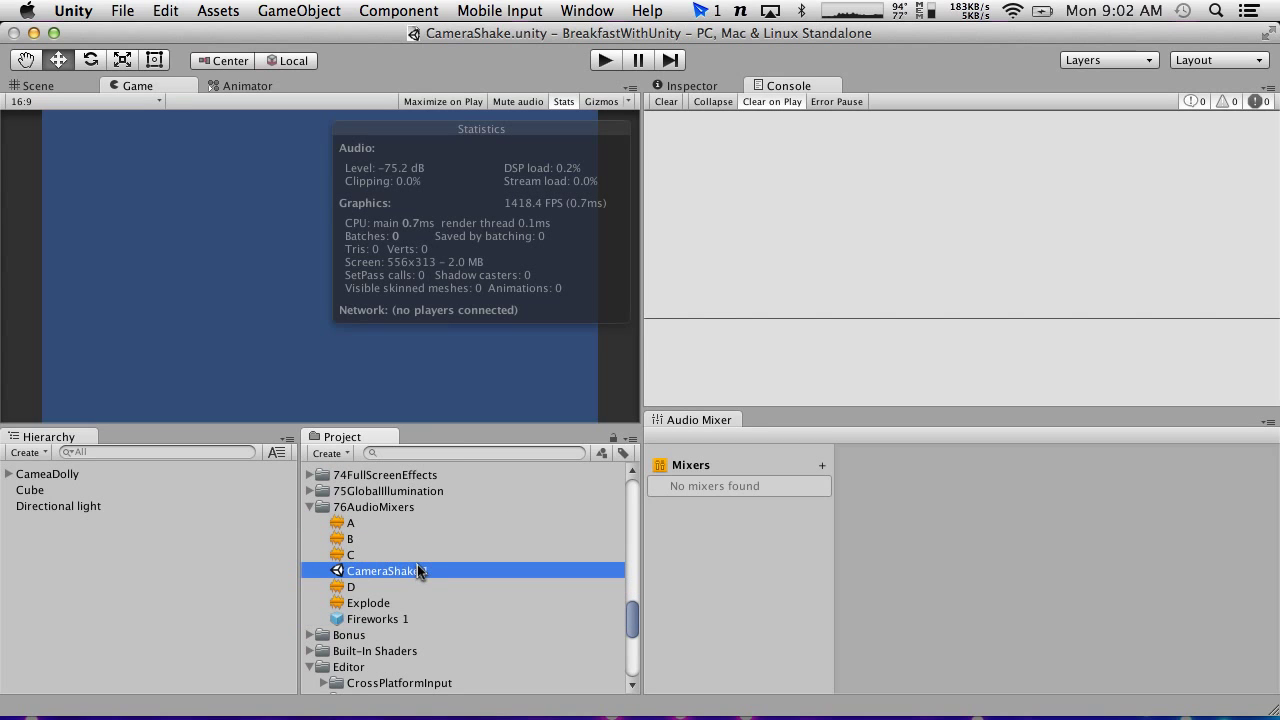
pyautogui.press('Return')
pyautogui.write('AudioMix')
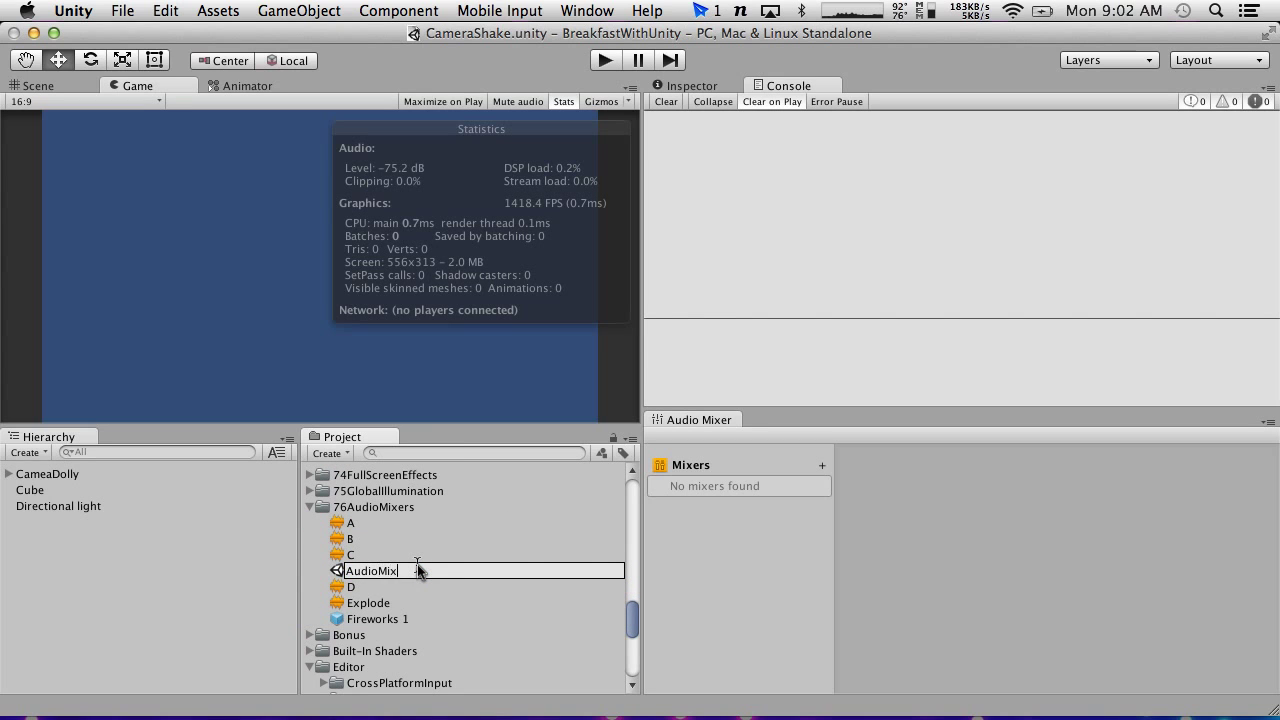
pyautogui.write('ers')
# Step: Rename the duplicated prefab in the 76AudioMixers folder to Fireworks
pyautogui.click(398, 622)
pyautogui.press('Return')
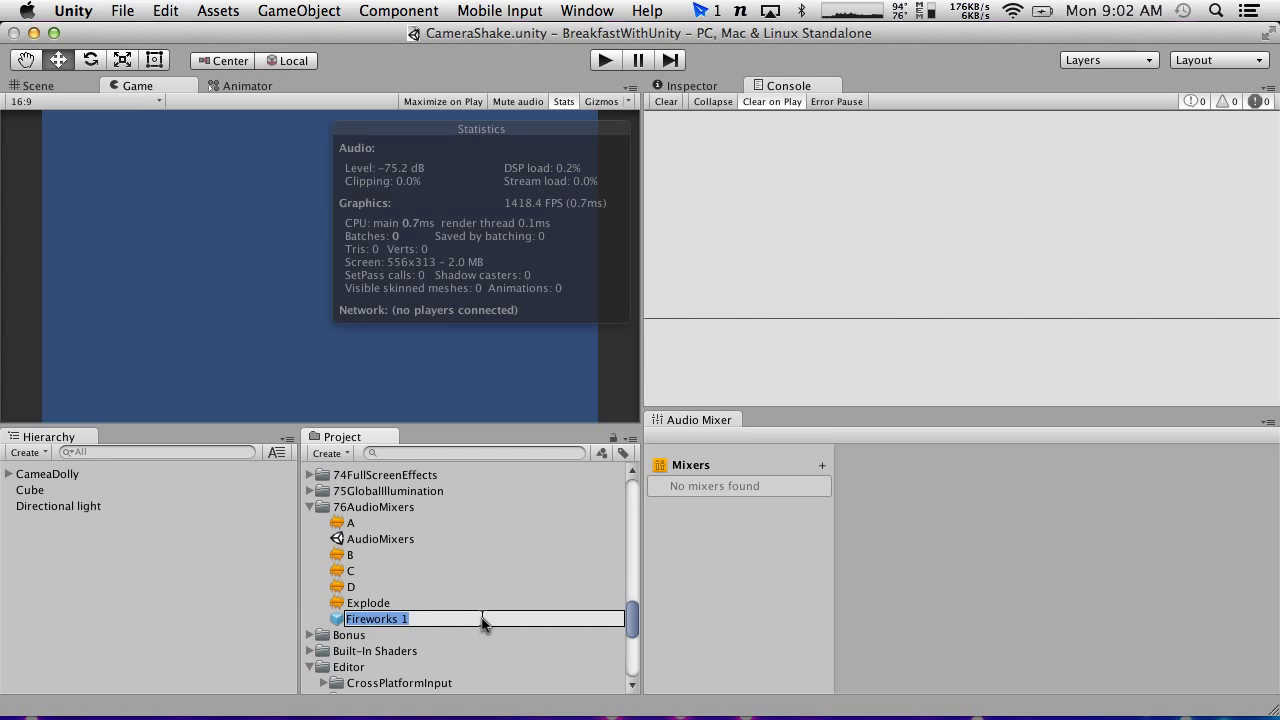
pyautogui.write('Fireworks')
pyautogui.press('Return')
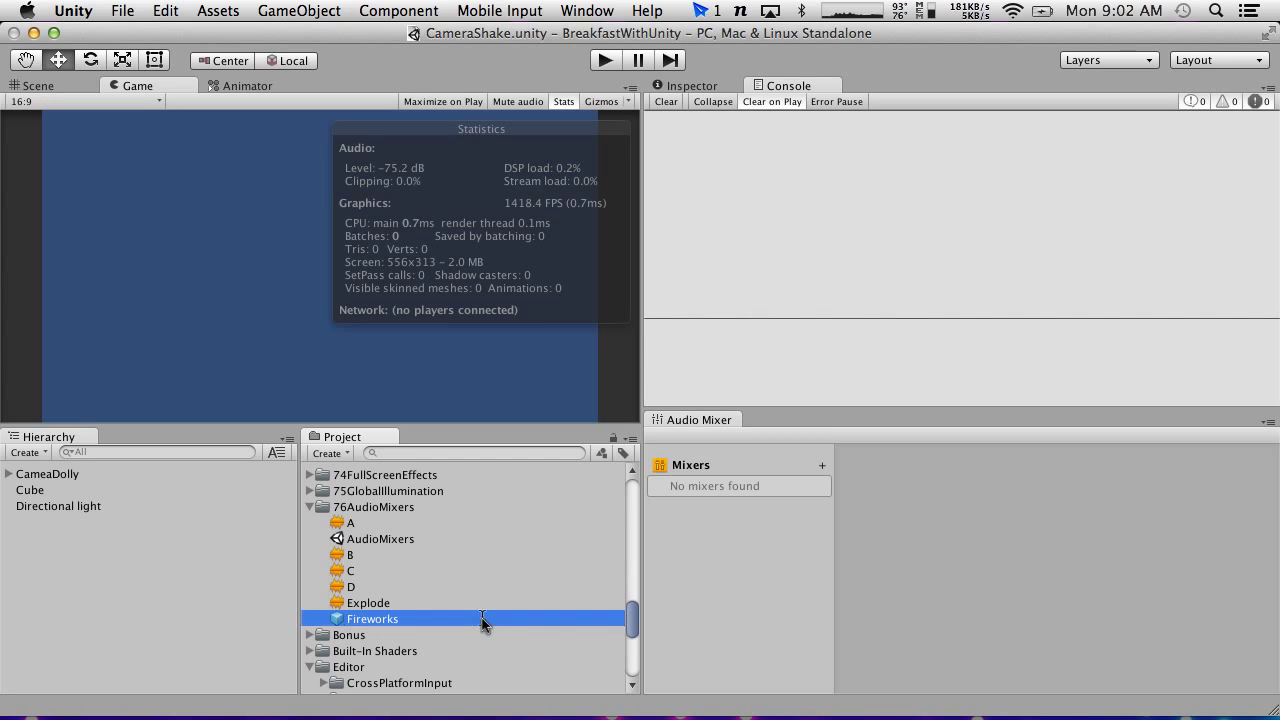
pyautogui.click(346, 523)
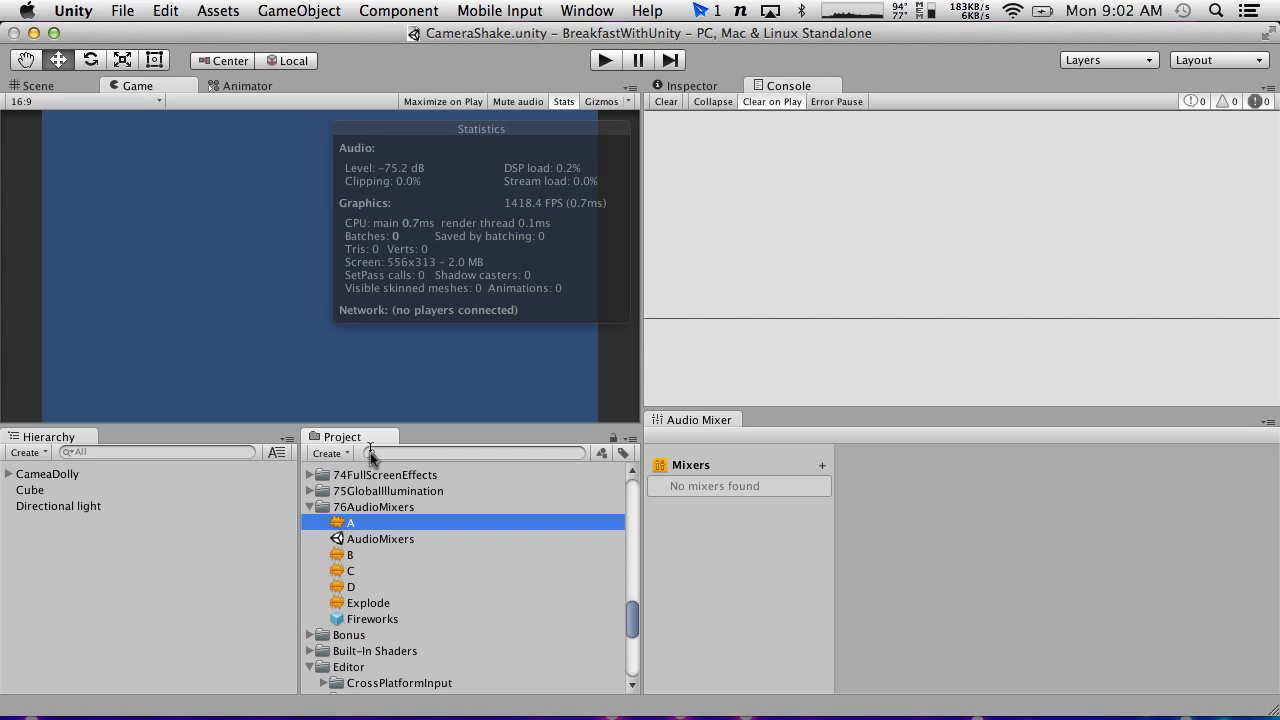
pyautogui.click(359, 554)
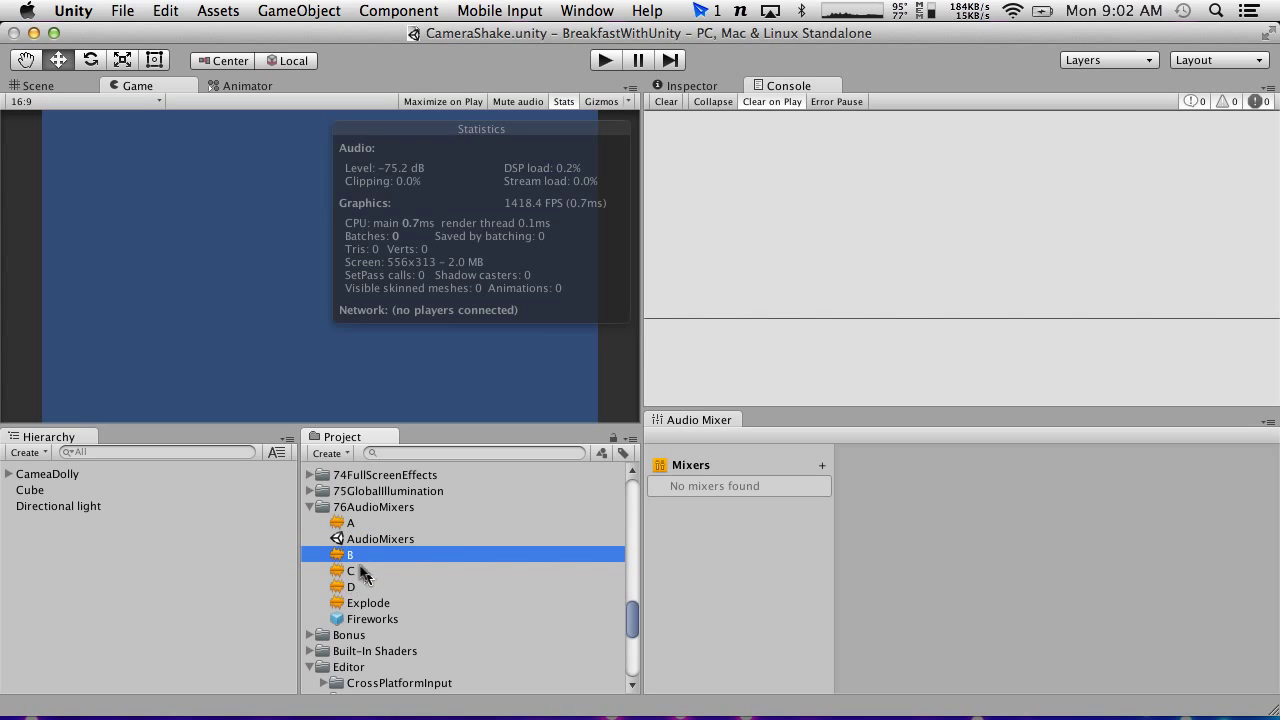
pyautogui.click(349, 526)
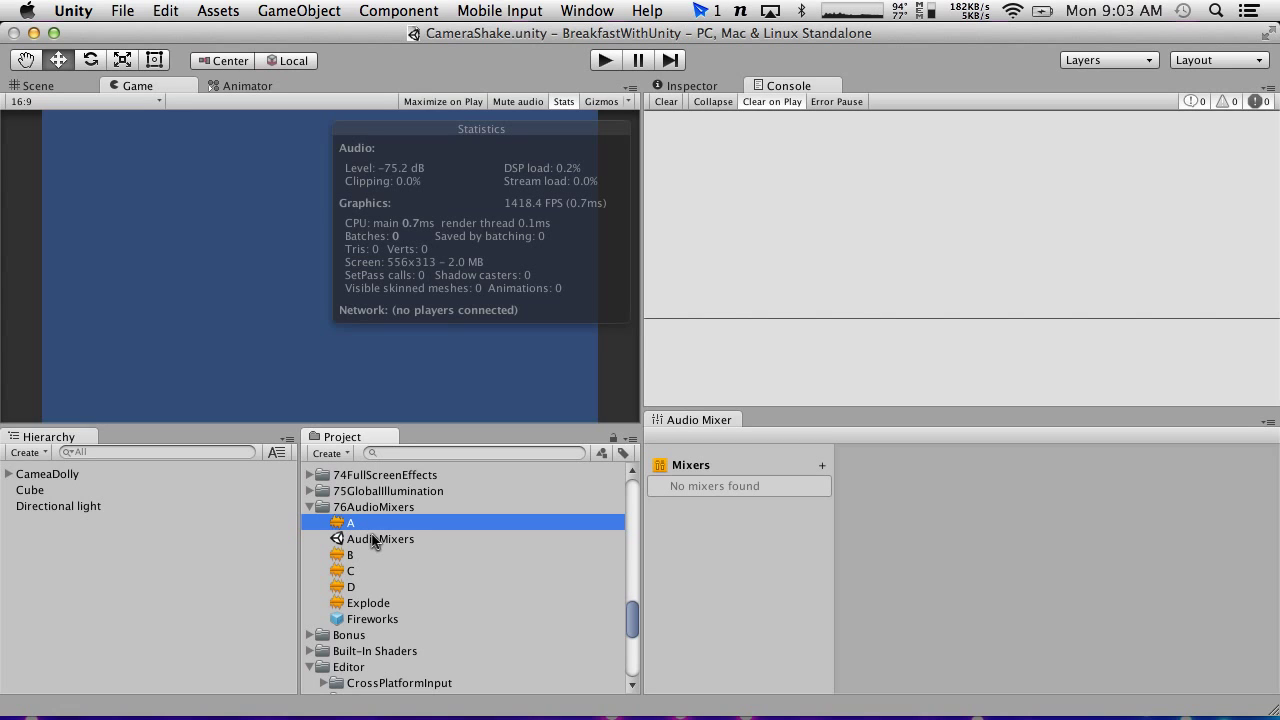
# Step: Open the AudioMixers scene and assign the Fireworks prefab from the 76AudioMixers folder as the Cube's Object To Spawn
pyautogui.doubleClick(384, 538)
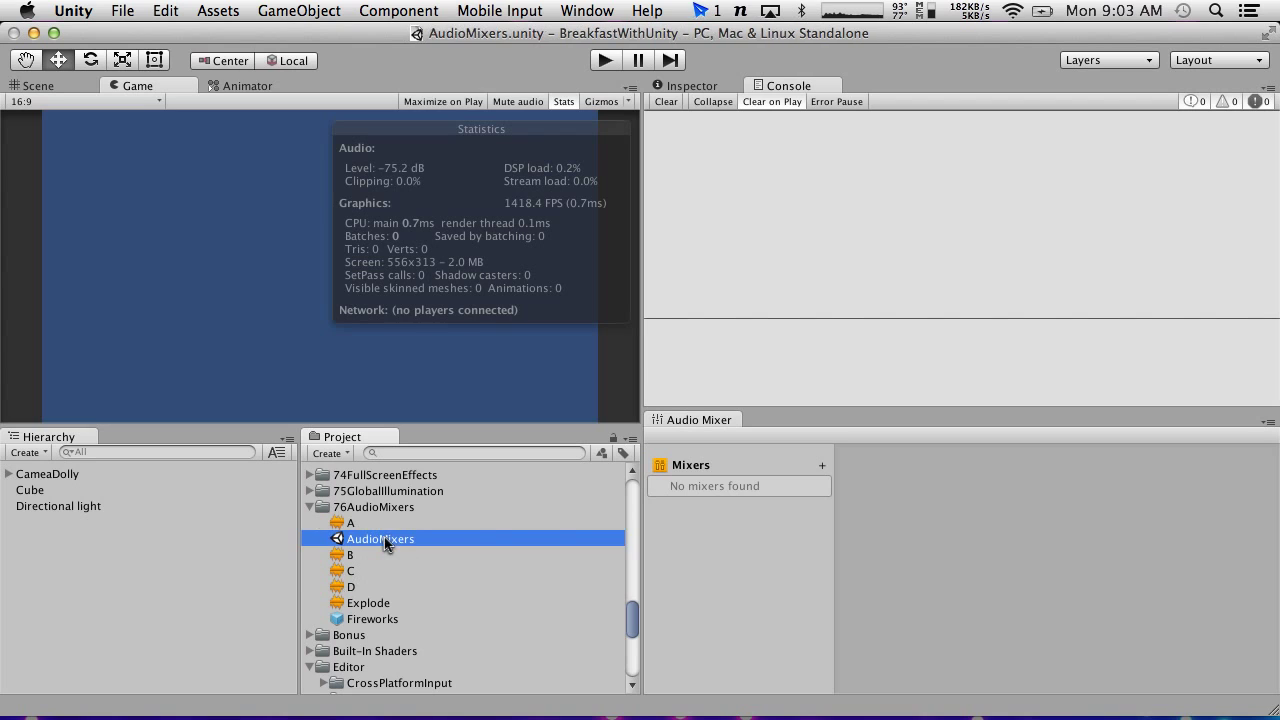
pyautogui.click(8, 480)
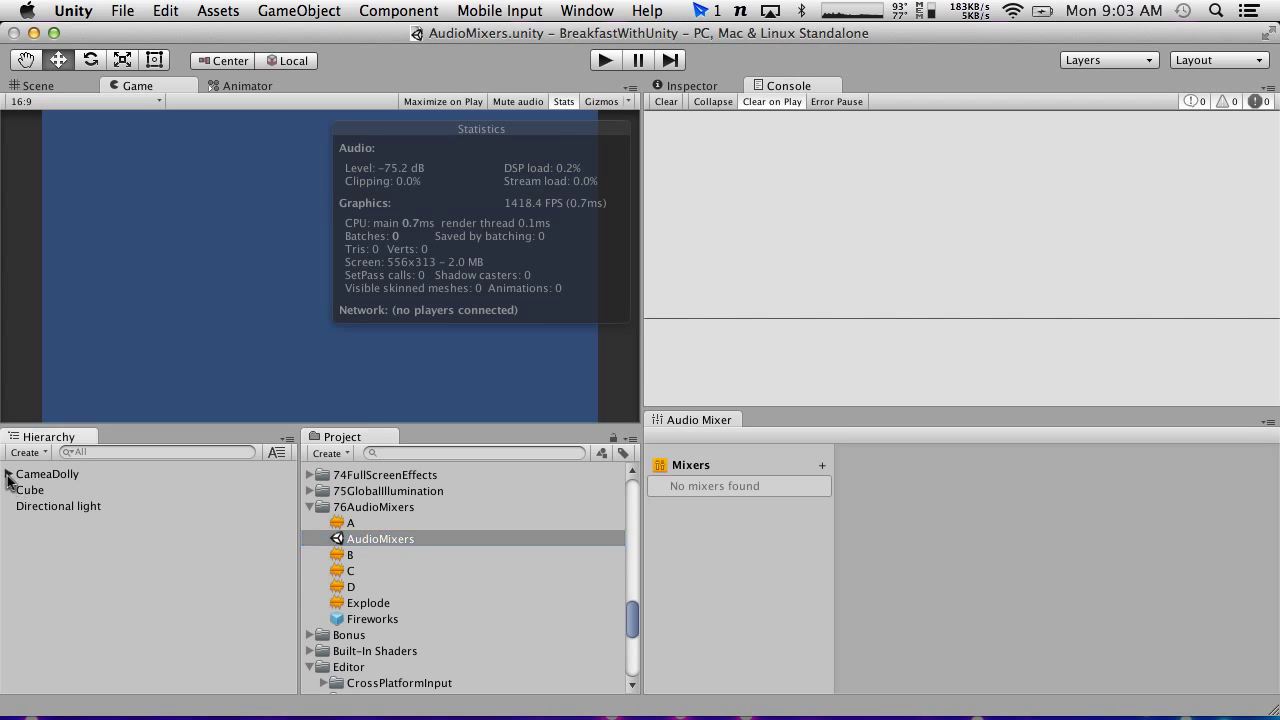
pyautogui.click(8, 476)
pyautogui.click(48, 475)
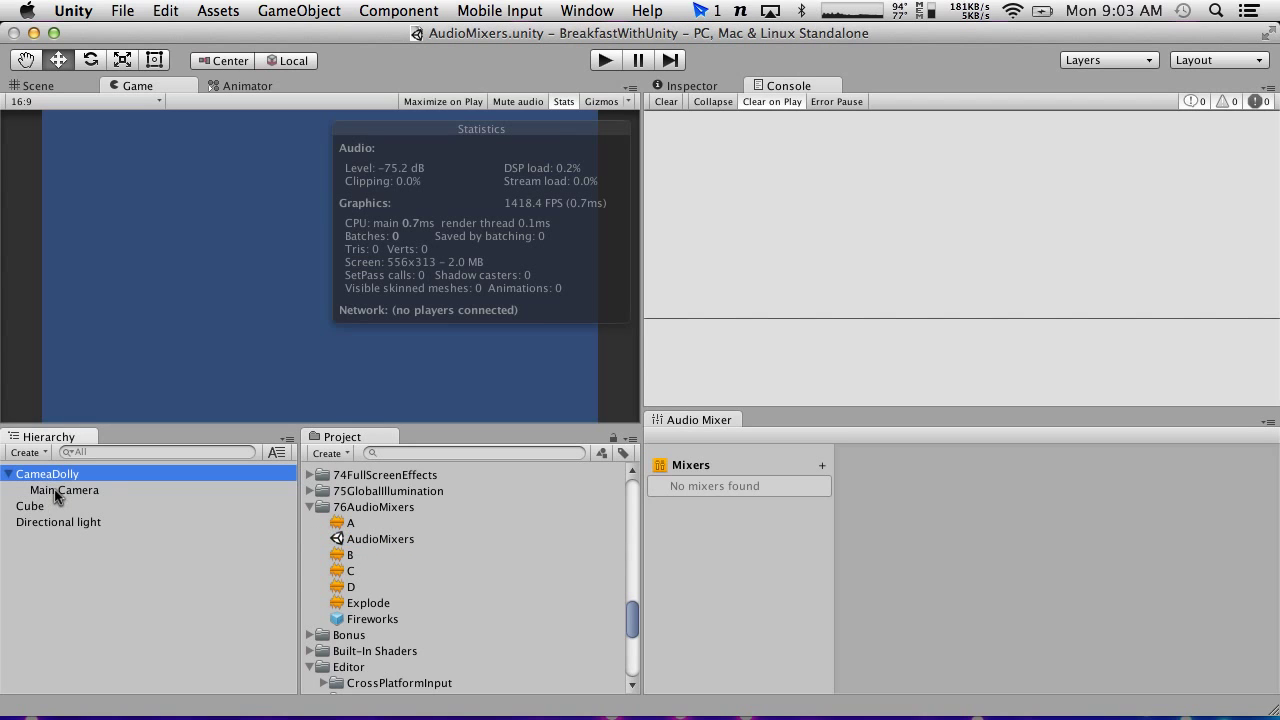
pyautogui.click(55, 506)
pyautogui.click(700, 85)
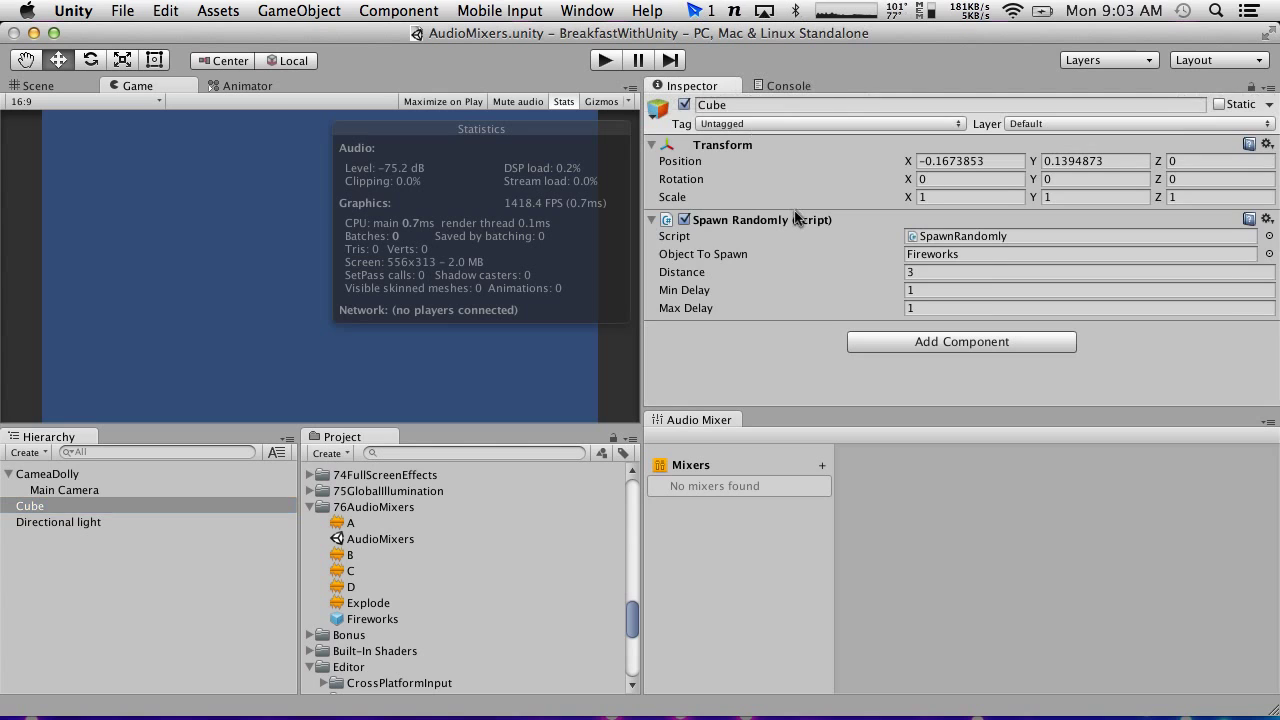
pyautogui.moveTo(355, 618); pyautogui.dragTo(950, 253)
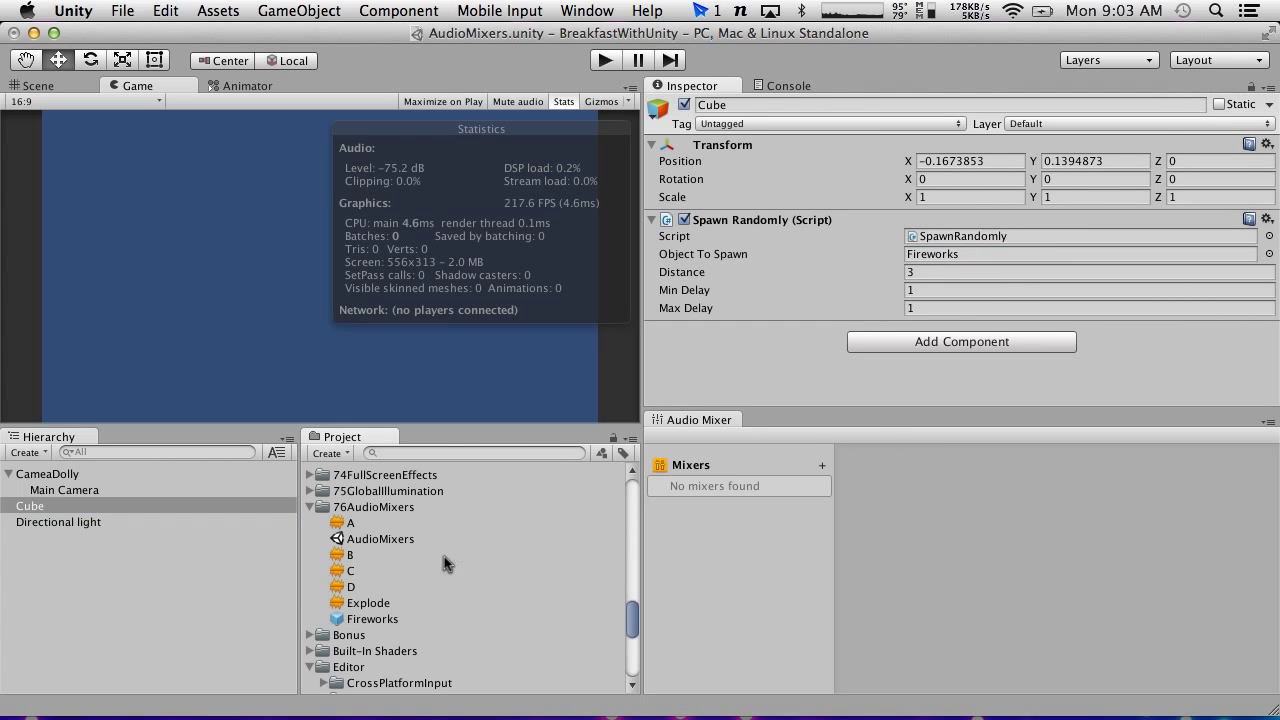
# Step: Inspect the copied Fireworks prefab and briefly play-test the AudioMixers scene
pyautogui.click(370, 619)
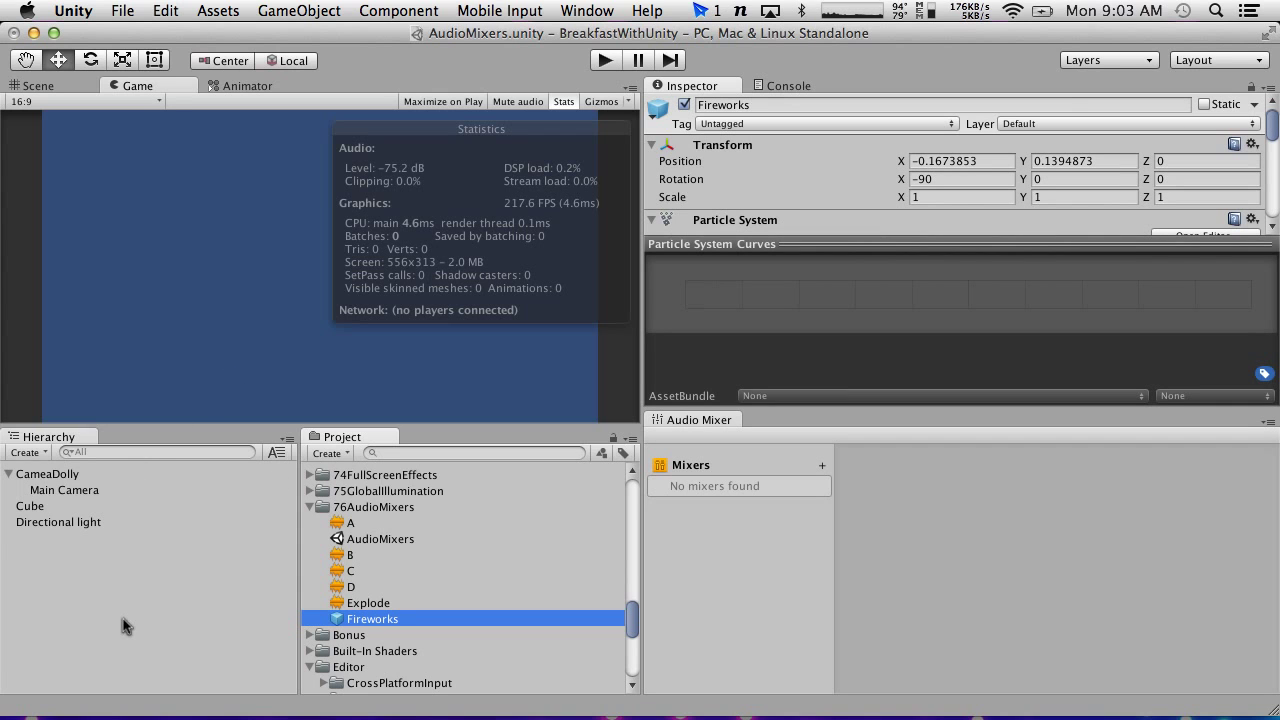
pyautogui.click(605, 61)
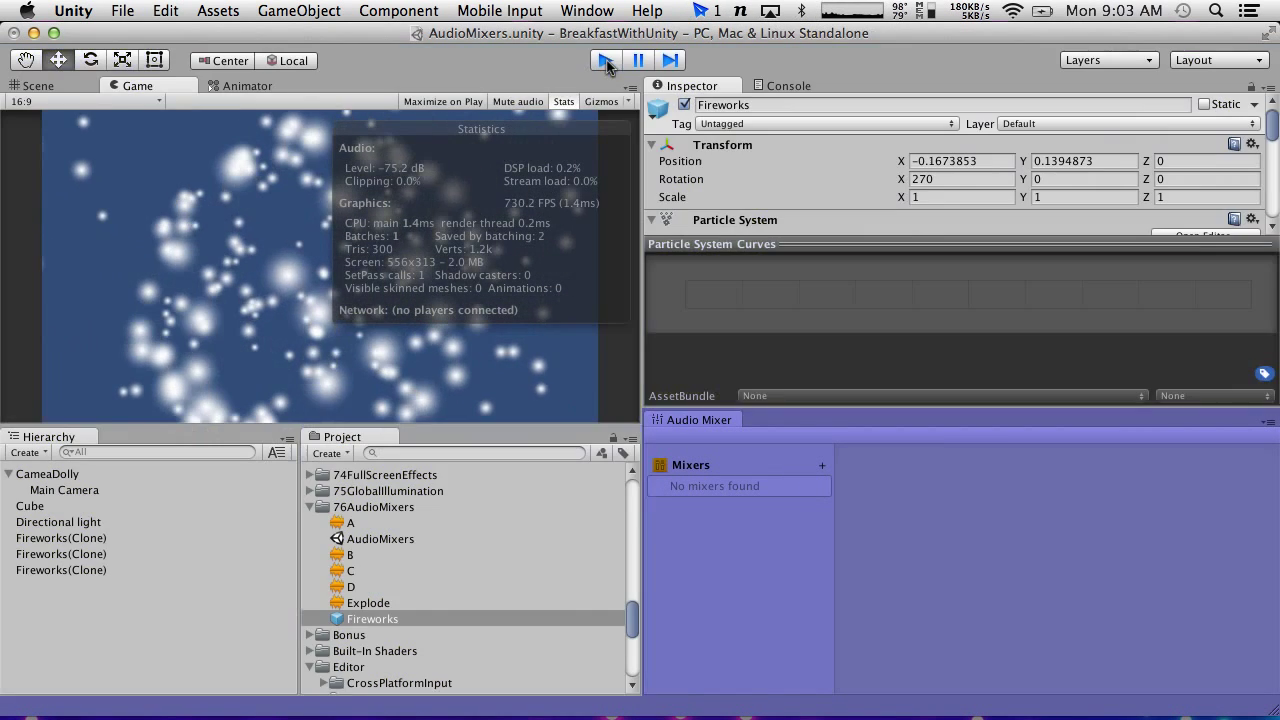
pyautogui.click(606, 61)
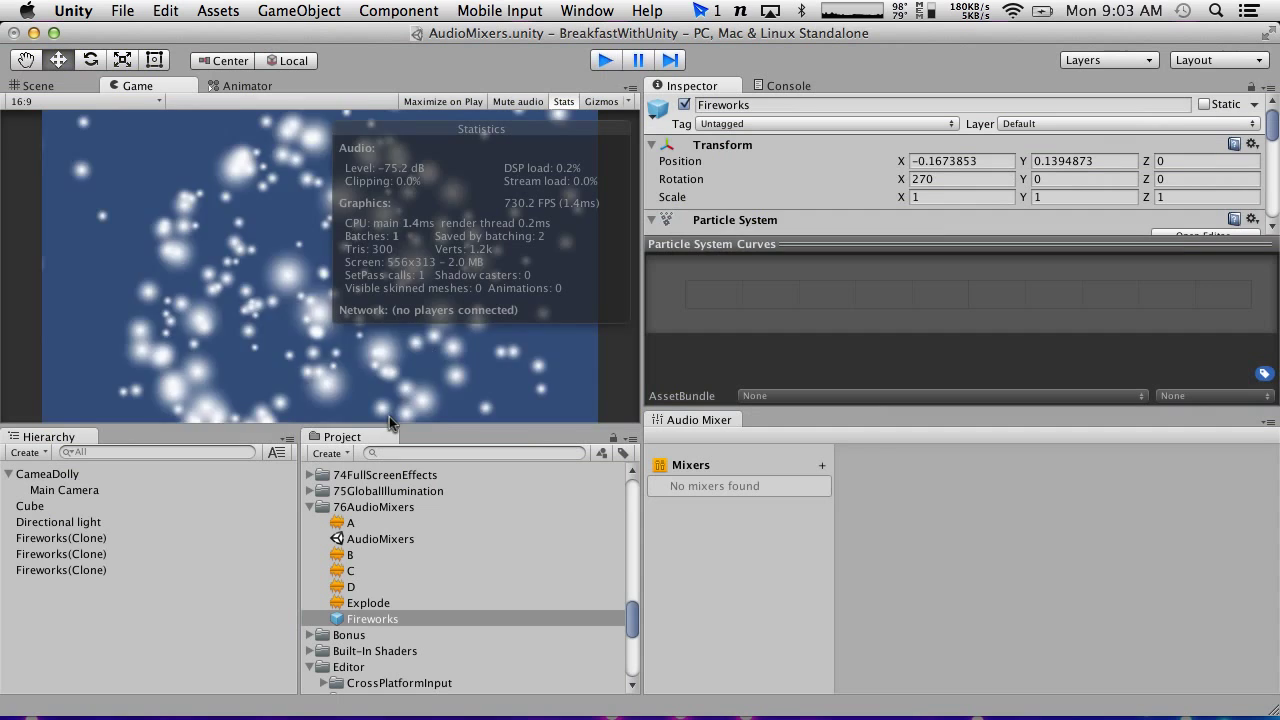
# Step: Add the Explode audio clip to the Fireworks prefab in 76AudioMixers and play-test the scene to hear it
pyautogui.click(354, 603)
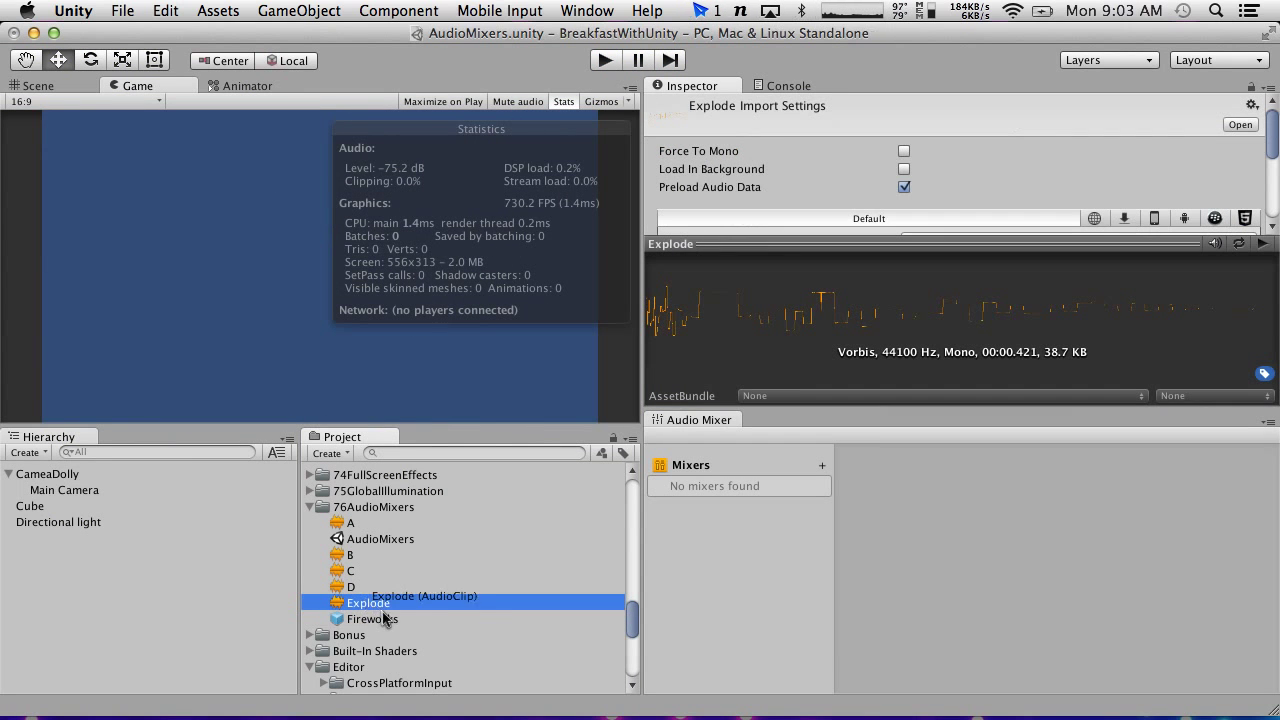
pyautogui.click(606, 61)
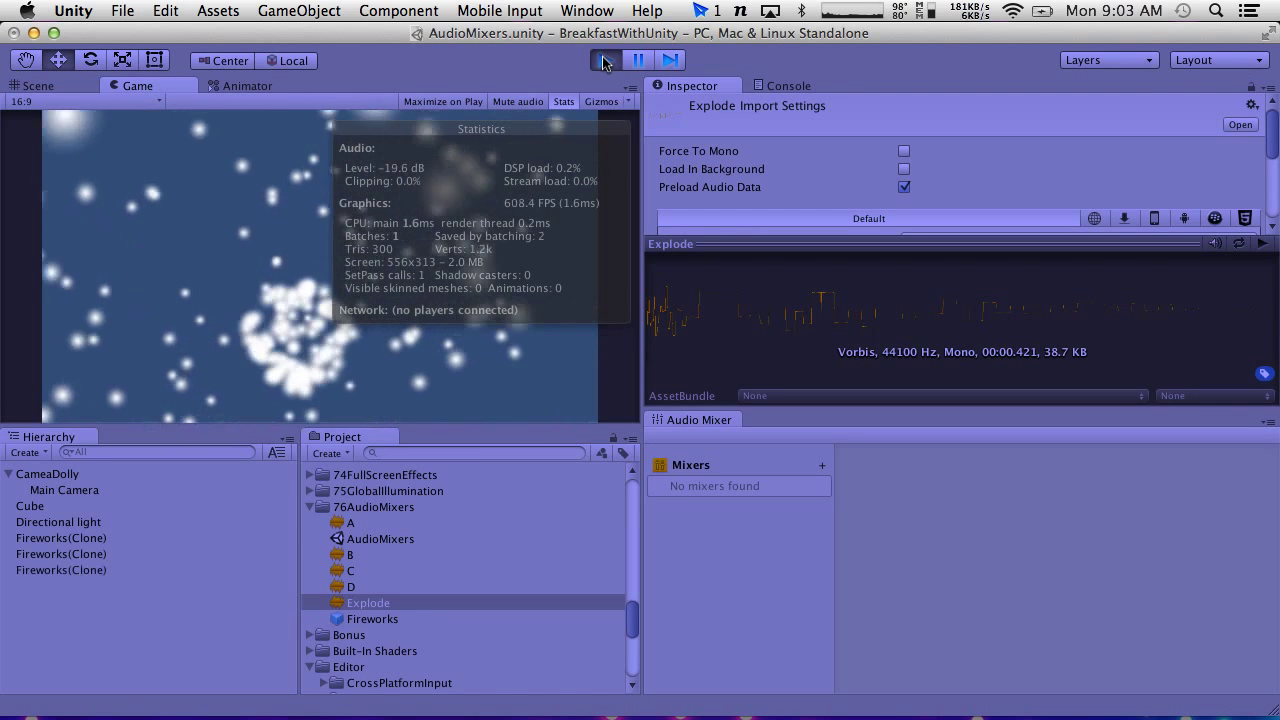
pyautogui.click(604, 61)
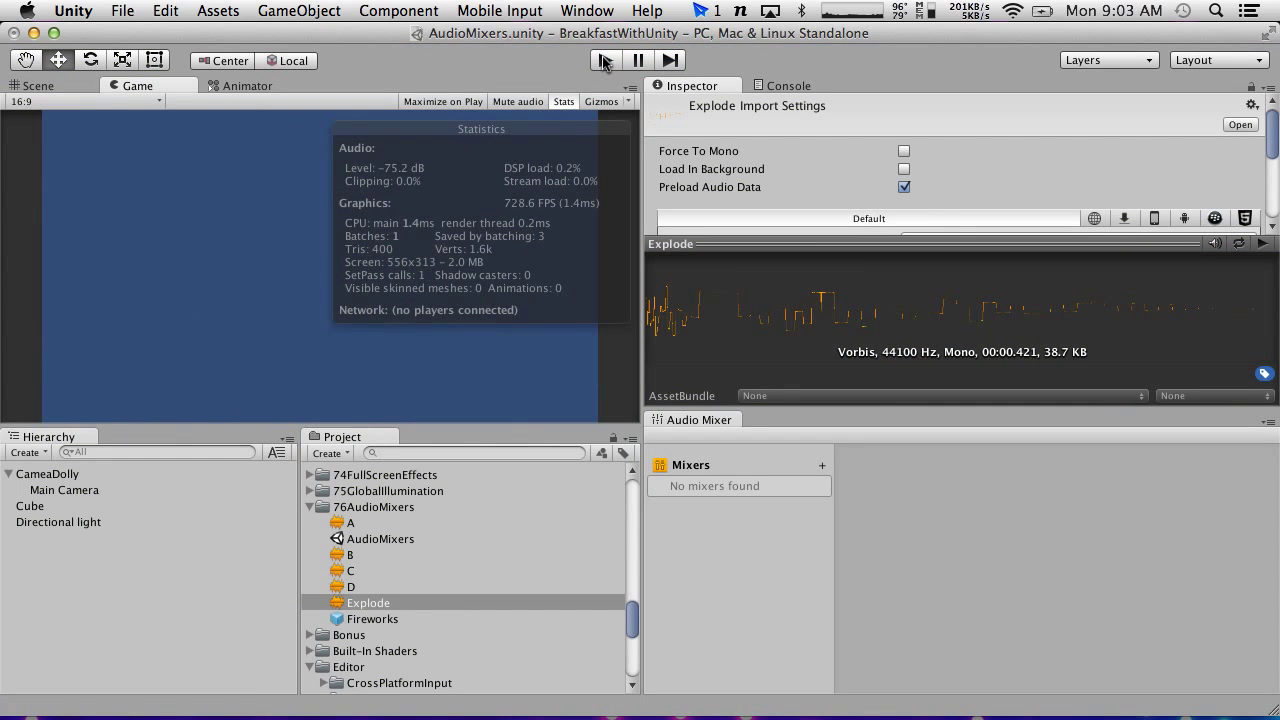
# Step: Create an empty game object in the scene and name it Music
pyautogui.click(38, 452)
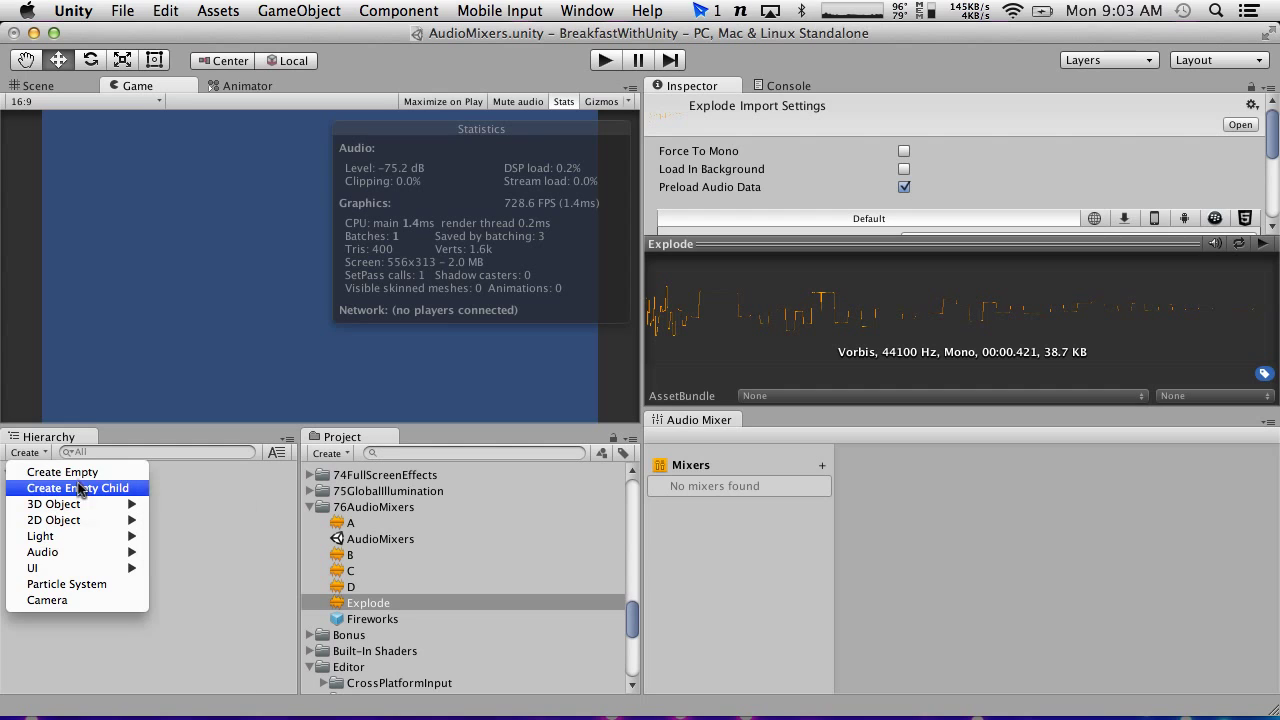
pyautogui.click(80, 473)
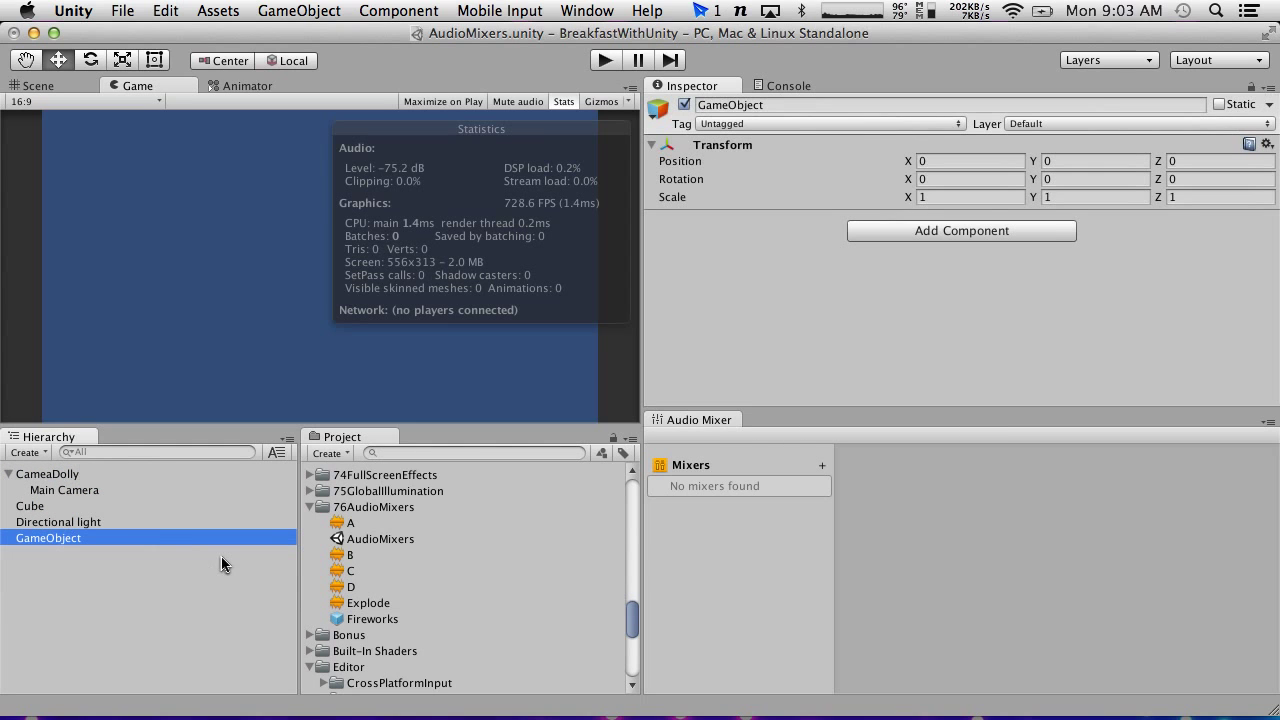
pyautogui.click(84, 538)
pyautogui.write('M')
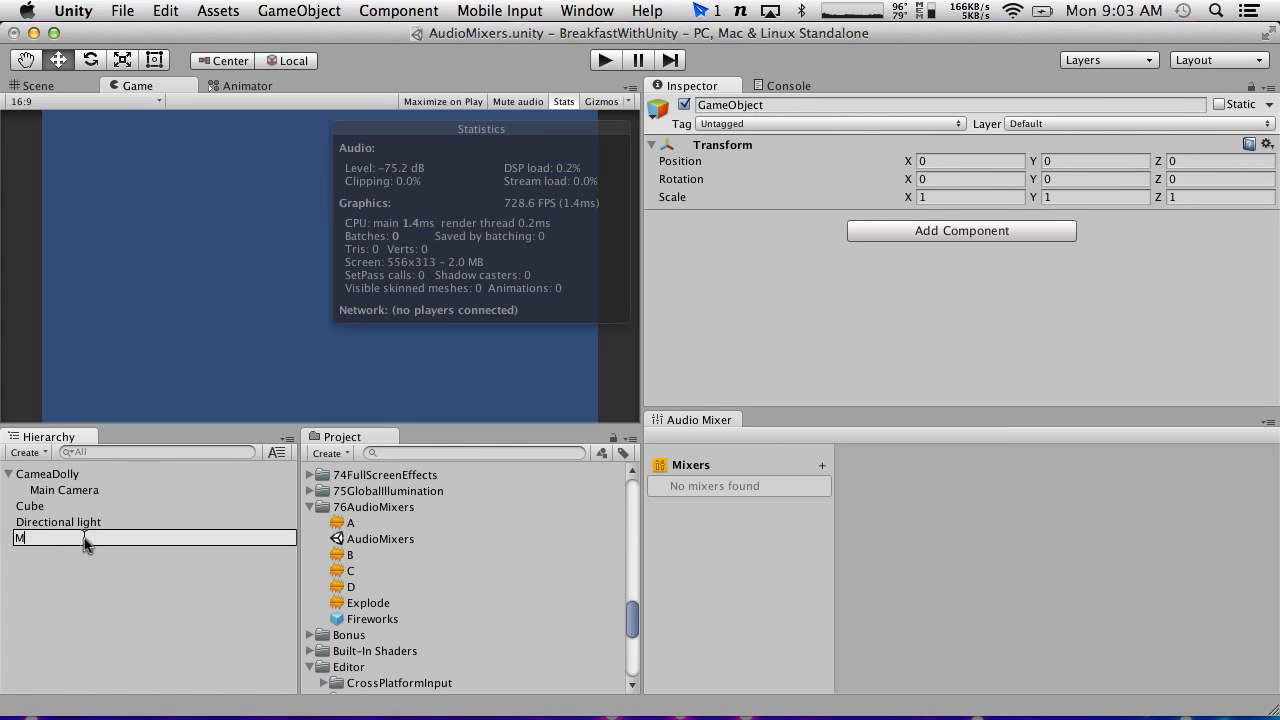
pyautogui.write('usic')
pyautogui.press('Return')
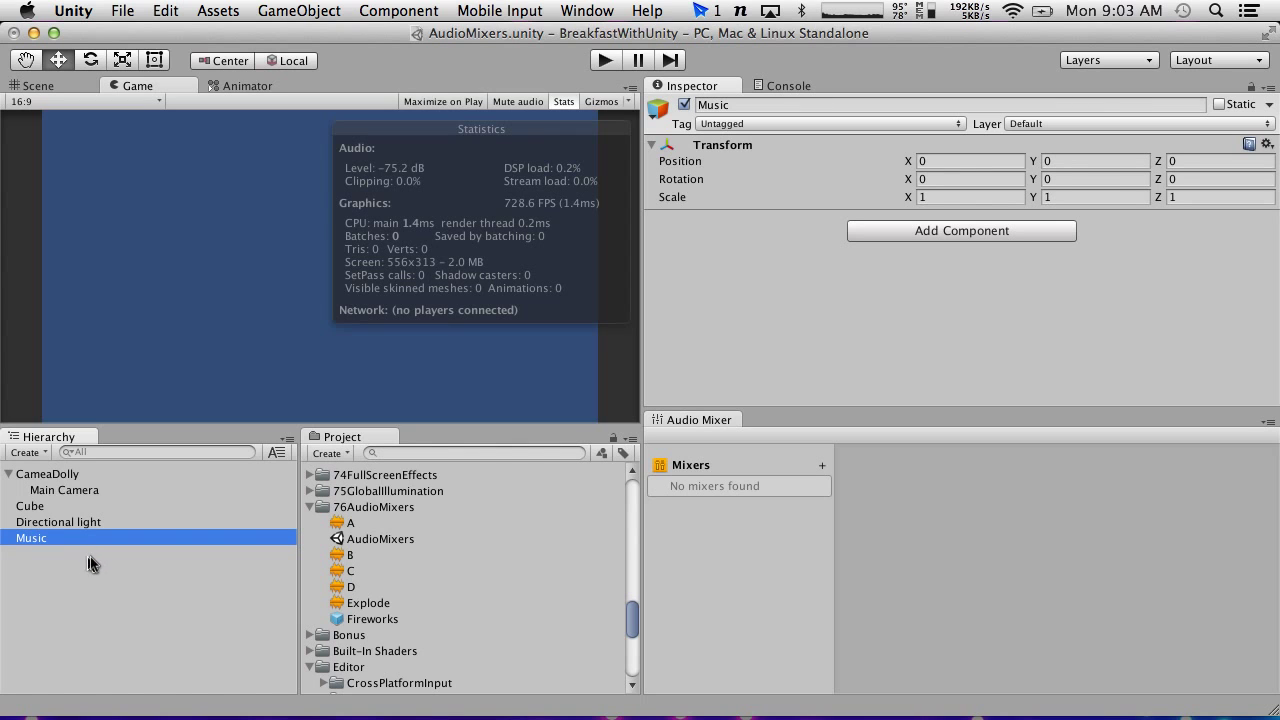
# Step: Try to add audio clips A, B, C and D to the Music object and check its Audio Source settings
pyautogui.moveTo(345, 523); pyautogui.dragTo(59, 537)
pyautogui.moveTo(350, 555); pyautogui.dragTo(105, 540)
pyautogui.moveTo(350, 571); pyautogui.dragTo(100, 538)
pyautogui.moveTo(337, 589); pyautogui.dragTo(76, 540)
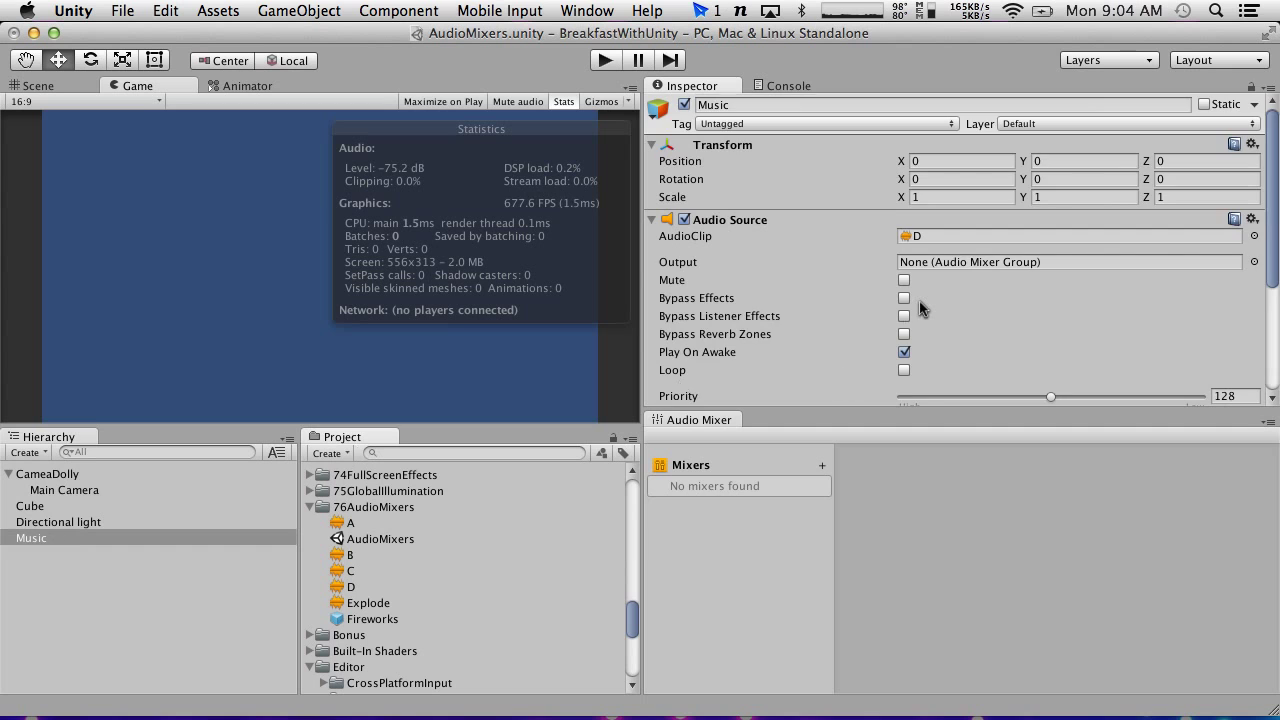
pyautogui.scroll(-5, 919, 301)
pyautogui.scroll(5, 919, 301)
pyautogui.scroll(-5, 919, 301)
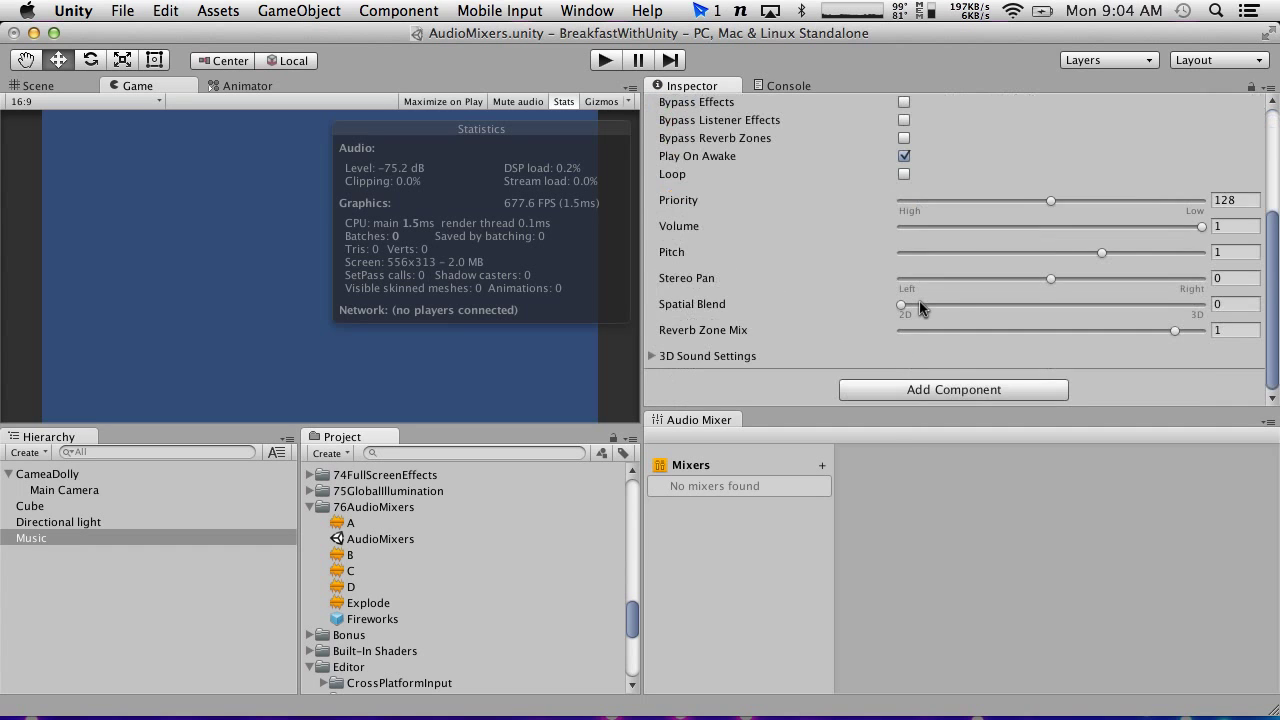
pyautogui.scroll(5, 919, 301)
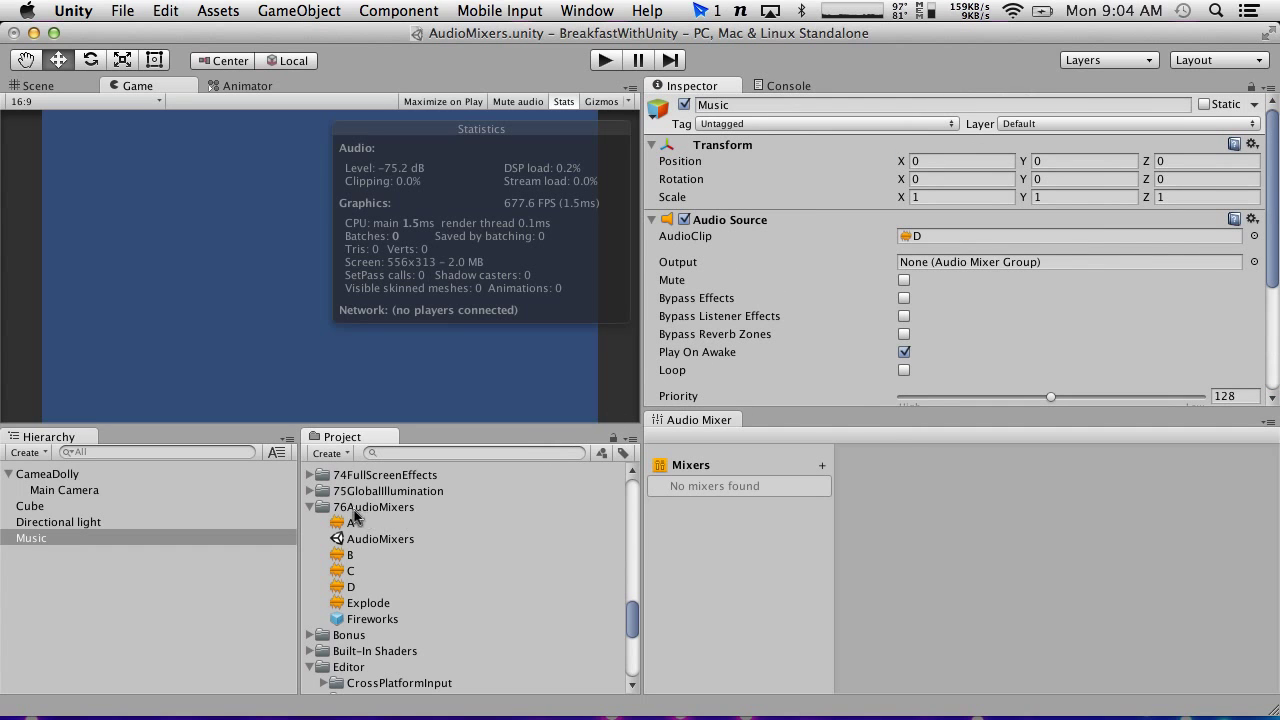
# Step: Assign audio clip A to the Music object and review its Audio Source settings and component options
pyautogui.moveTo(355, 515); pyautogui.dragTo(100, 540)
pyautogui.scroll(-5, 1030, 272)
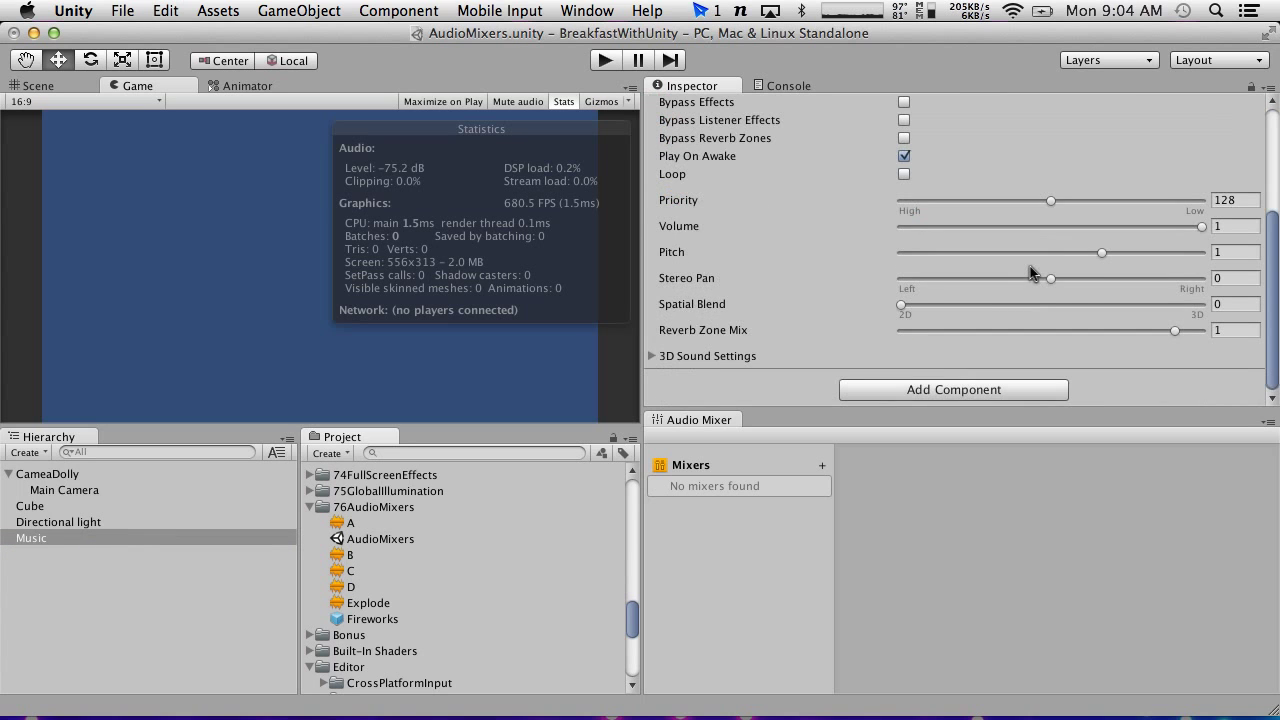
pyautogui.scroll(5, 1033, 273)
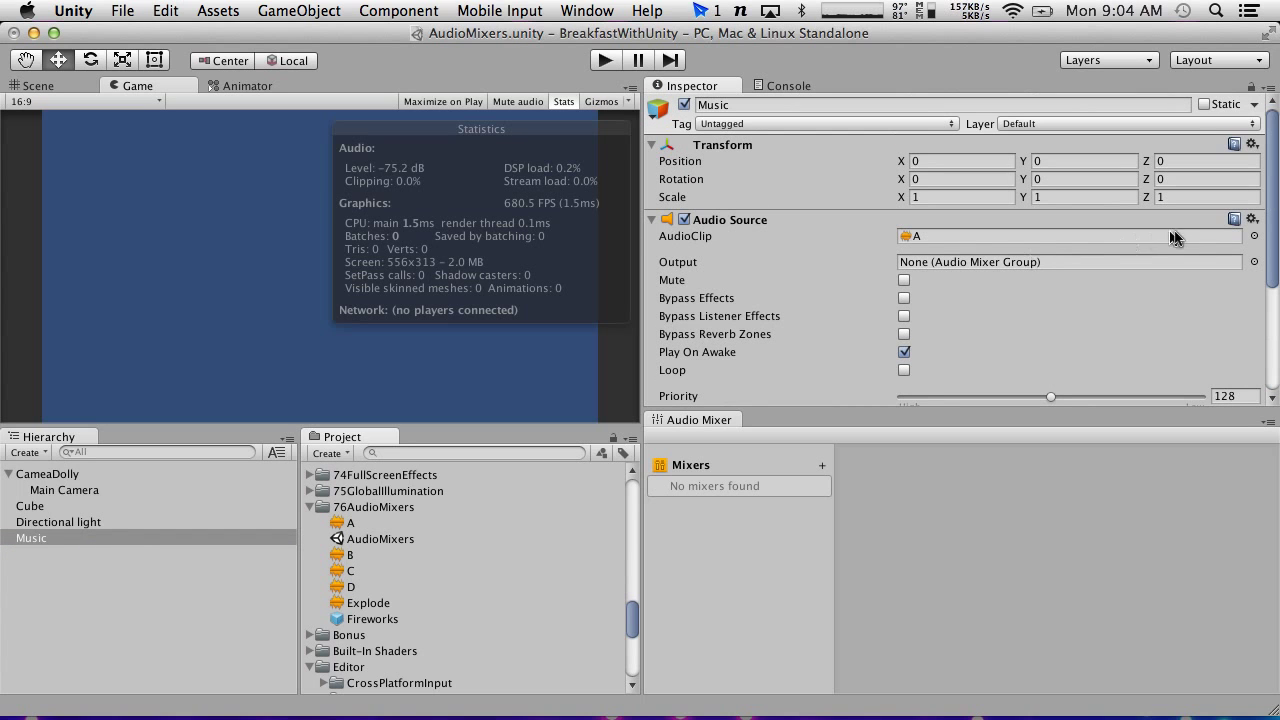
pyautogui.click(1251, 220)
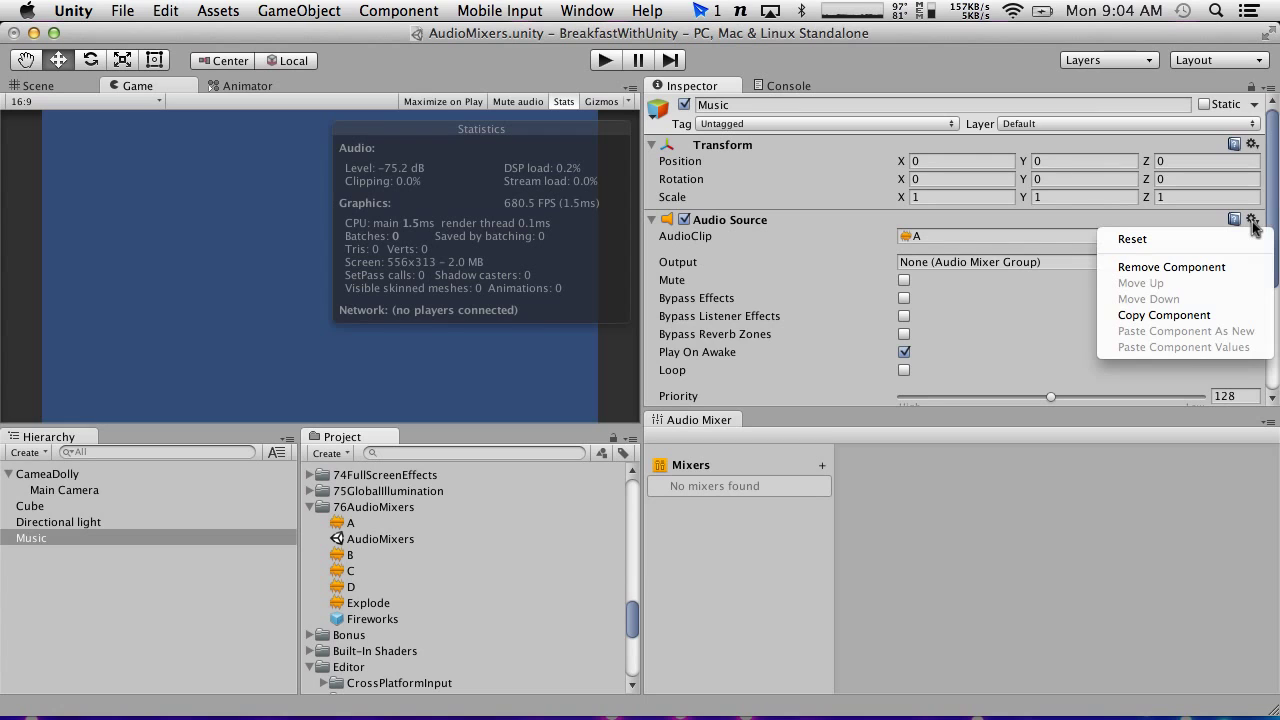
pyautogui.click(232, 566)
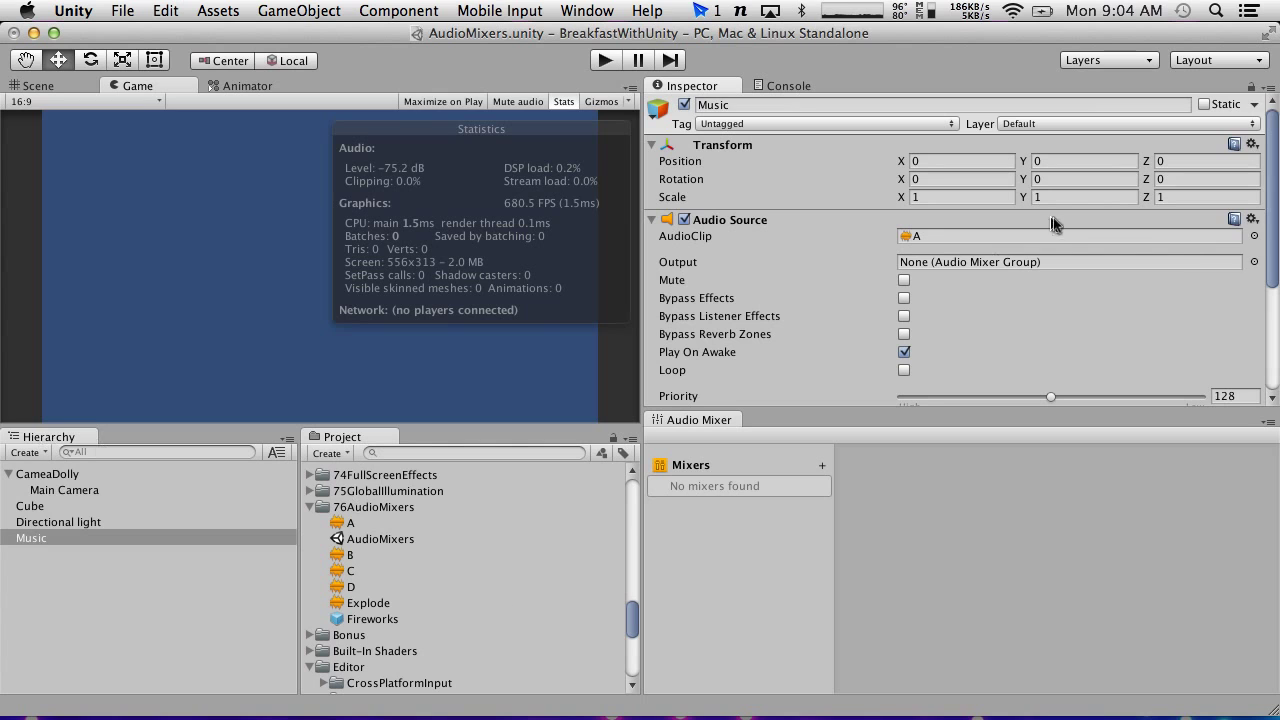
# Step: Remove the Audio Source component from the Music object
pyautogui.click(1251, 219)
pyautogui.click(1236, 268)
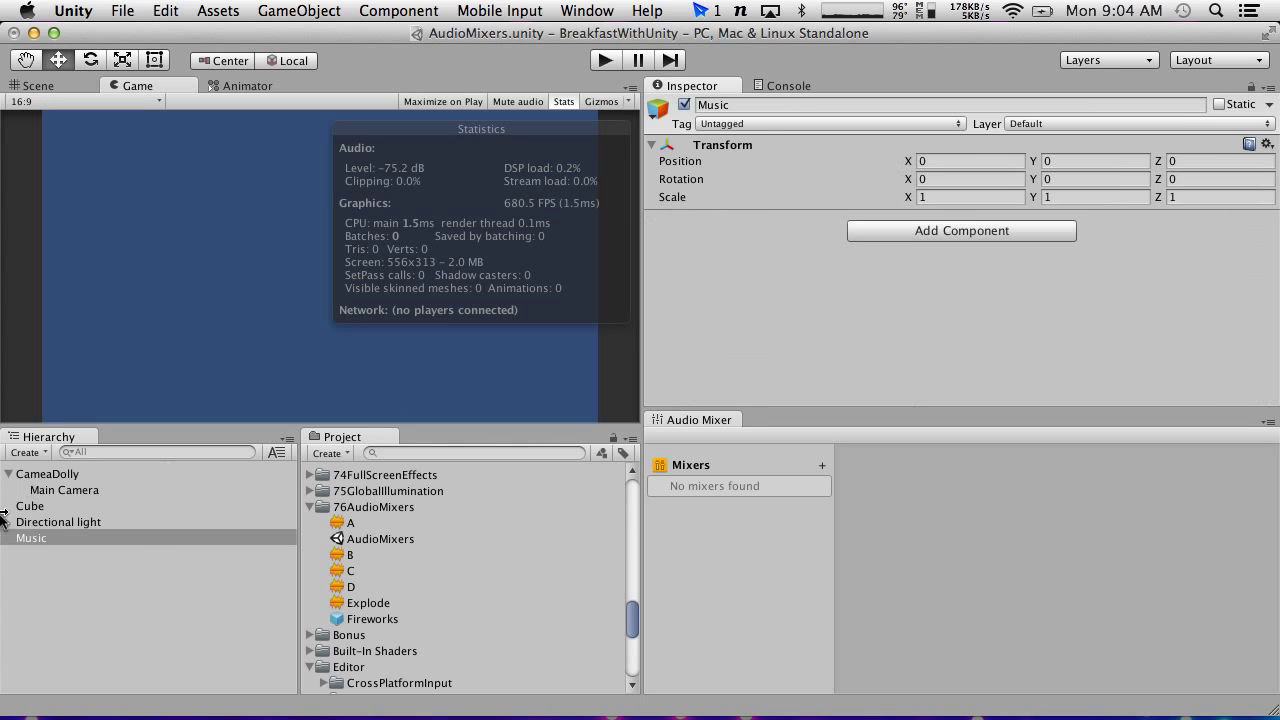
pyautogui.click(27, 453)
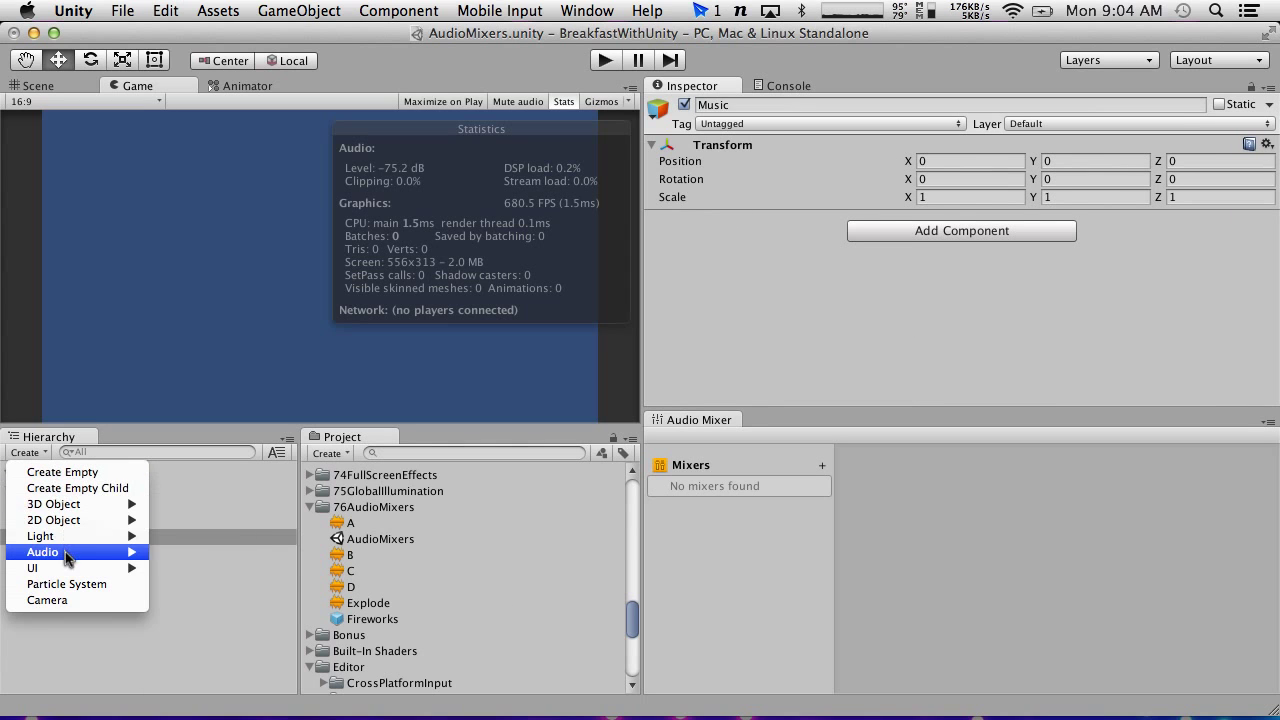
pyautogui.click(77, 477)
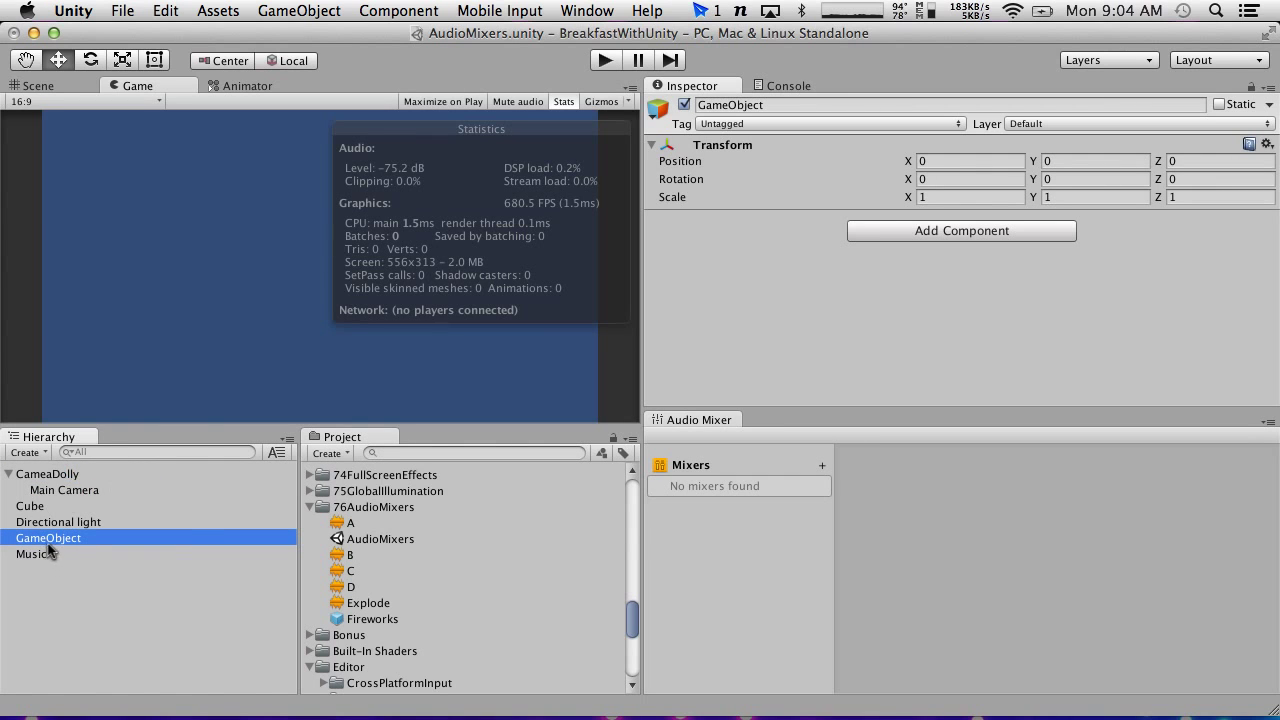
pyautogui.rightClick(48, 540)
pyautogui.click(77, 504)
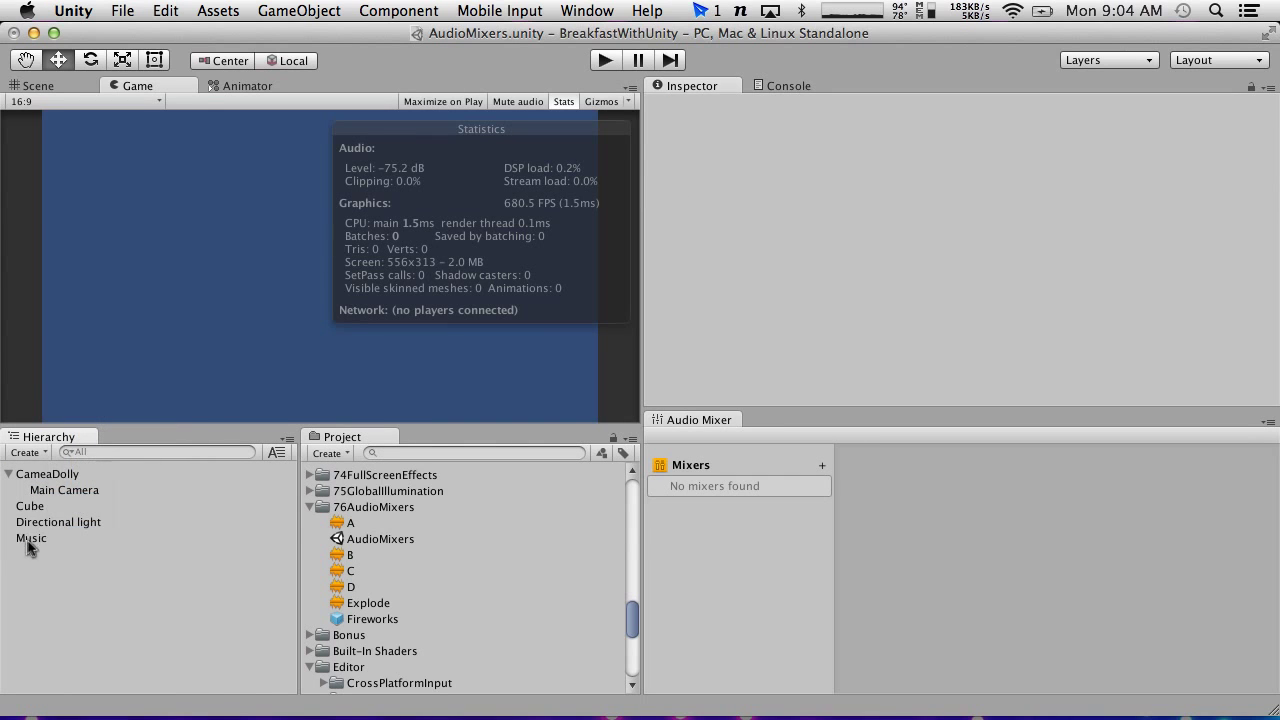
# Step: Create an empty child object under Music, name it A and give it audio clip A
pyautogui.click(31, 453)
pyautogui.click(60, 489)
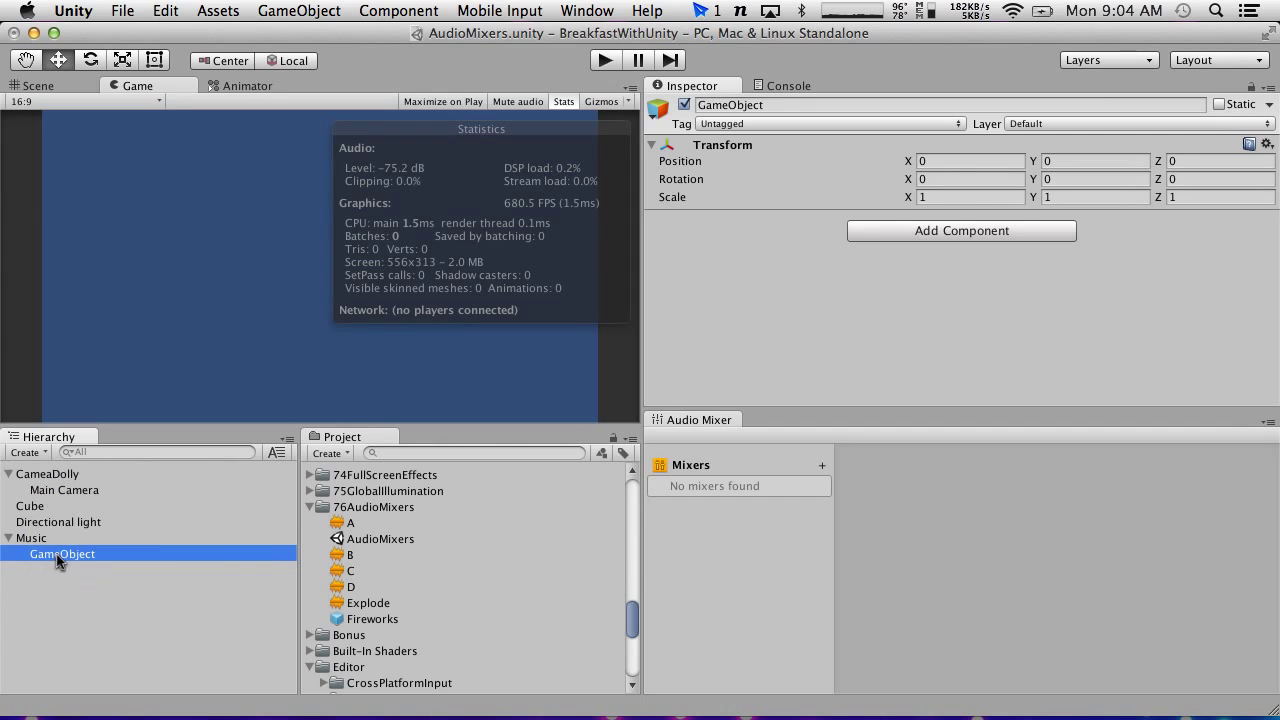
pyautogui.press('Return')
pyautogui.write('A')
pyautogui.press('Return')
pyautogui.moveTo(350, 522); pyautogui.dragTo(43, 548)
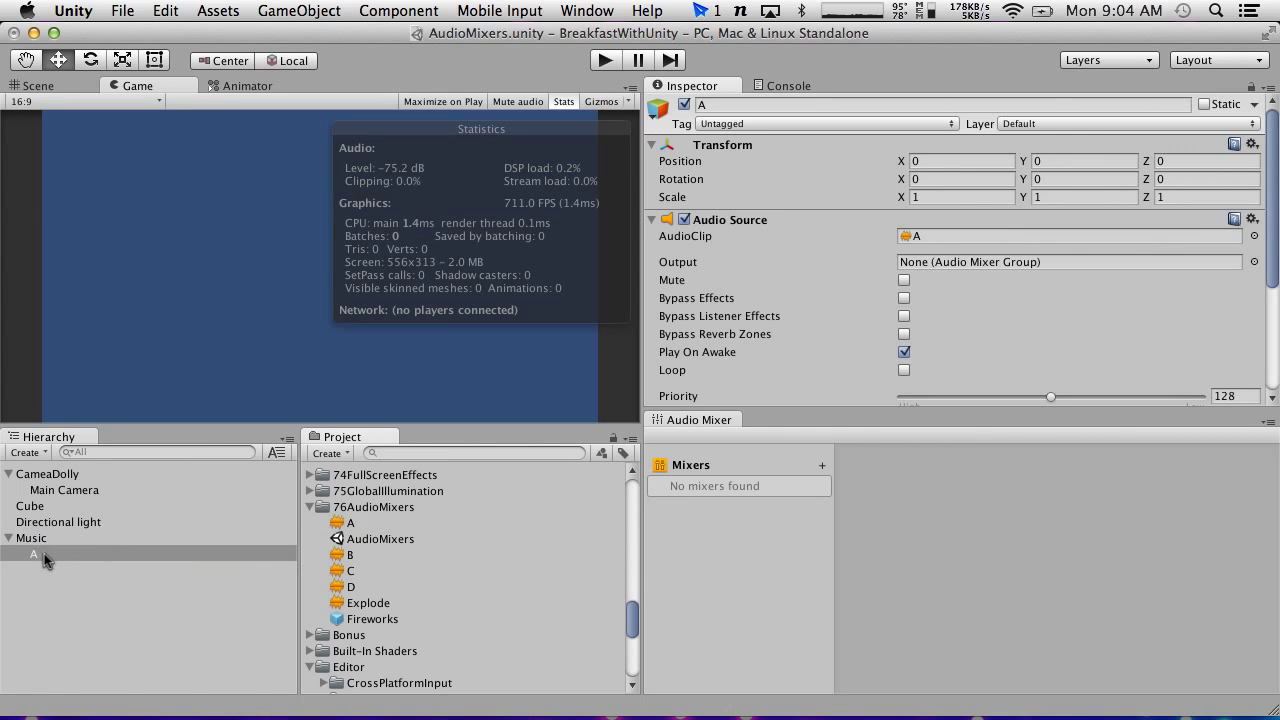
# Step: Duplicate child object A under Music to make three more children named B, C and D
pyautogui.click(46, 556)
pyautogui.press('super+d')
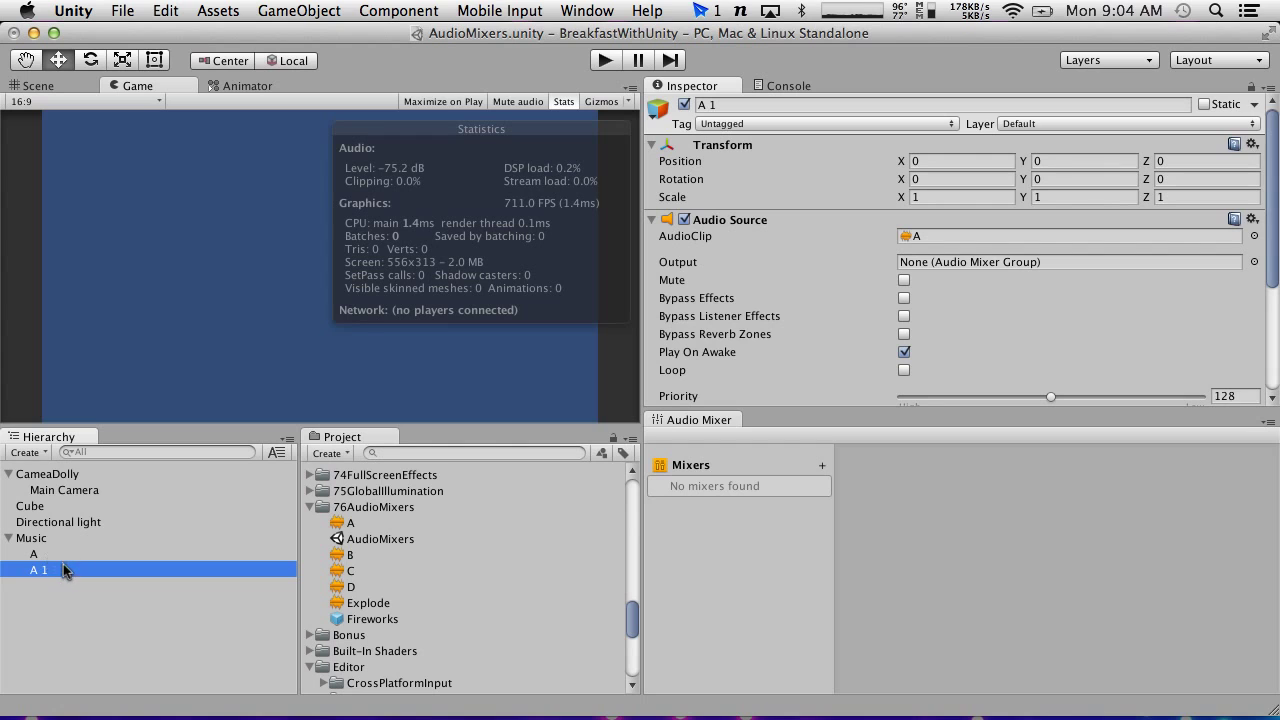
pyautogui.press('Return')
pyautogui.write('B')
pyautogui.press('Return')
pyautogui.press('super+d')
pyautogui.press('Return')
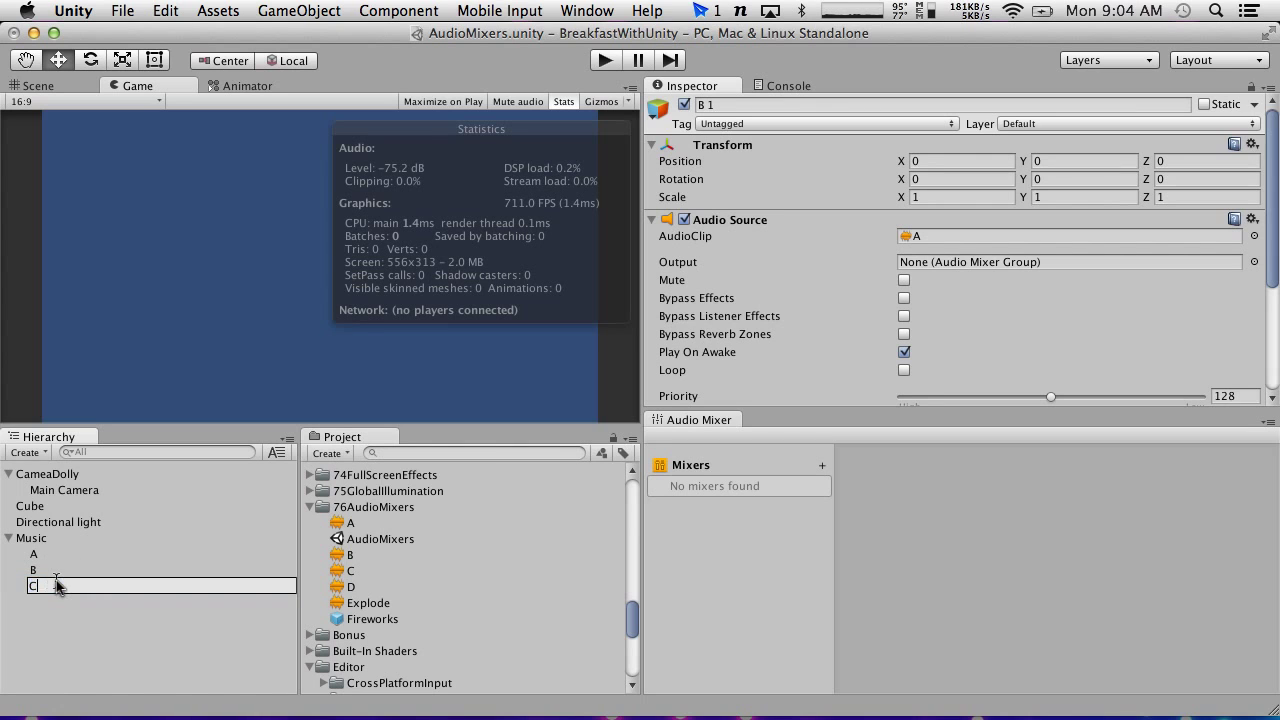
pyautogui.press('Return')
pyautogui.press('super+d')
pyautogui.press('Return')
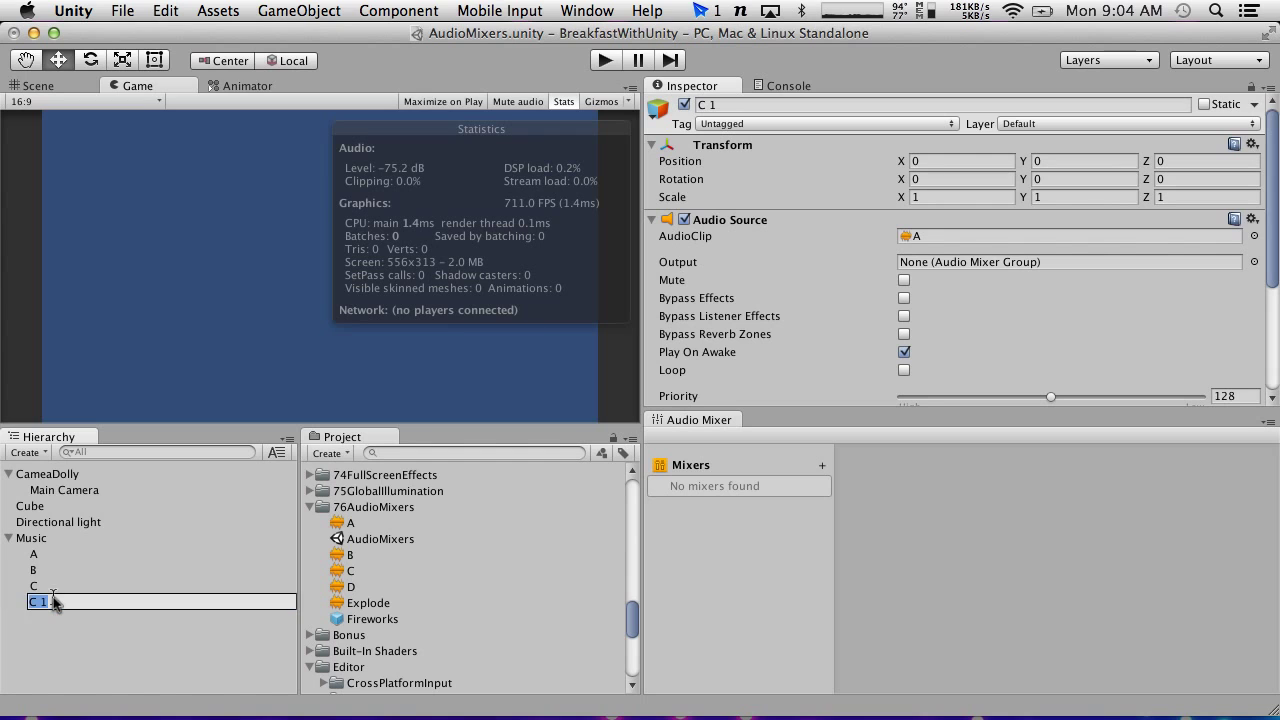
pyautogui.write('D')
pyautogui.press('Return')
# Step: Assign audio clips B, C and D to the matching child objects of Music and play-test the scene
pyautogui.moveTo(350, 554); pyautogui.dragTo(80, 585)
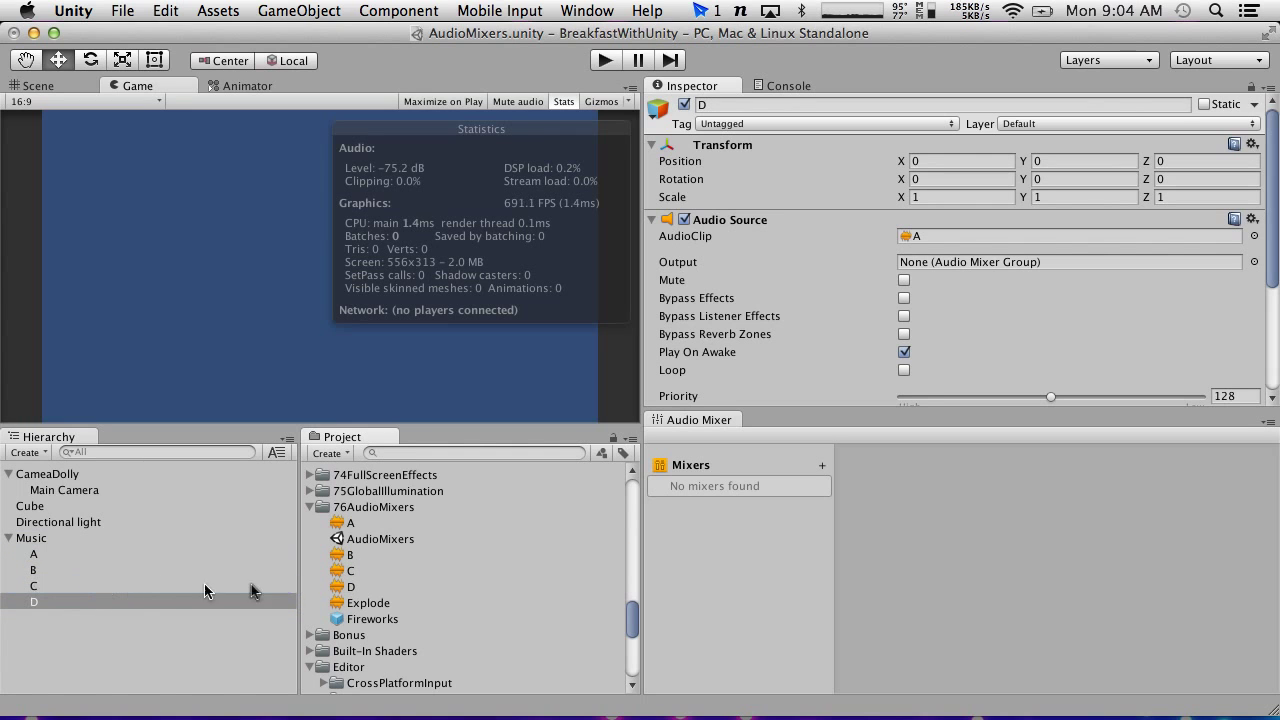
pyautogui.moveTo(345, 587); pyautogui.dragTo(45, 604)
pyautogui.click(615, 61)
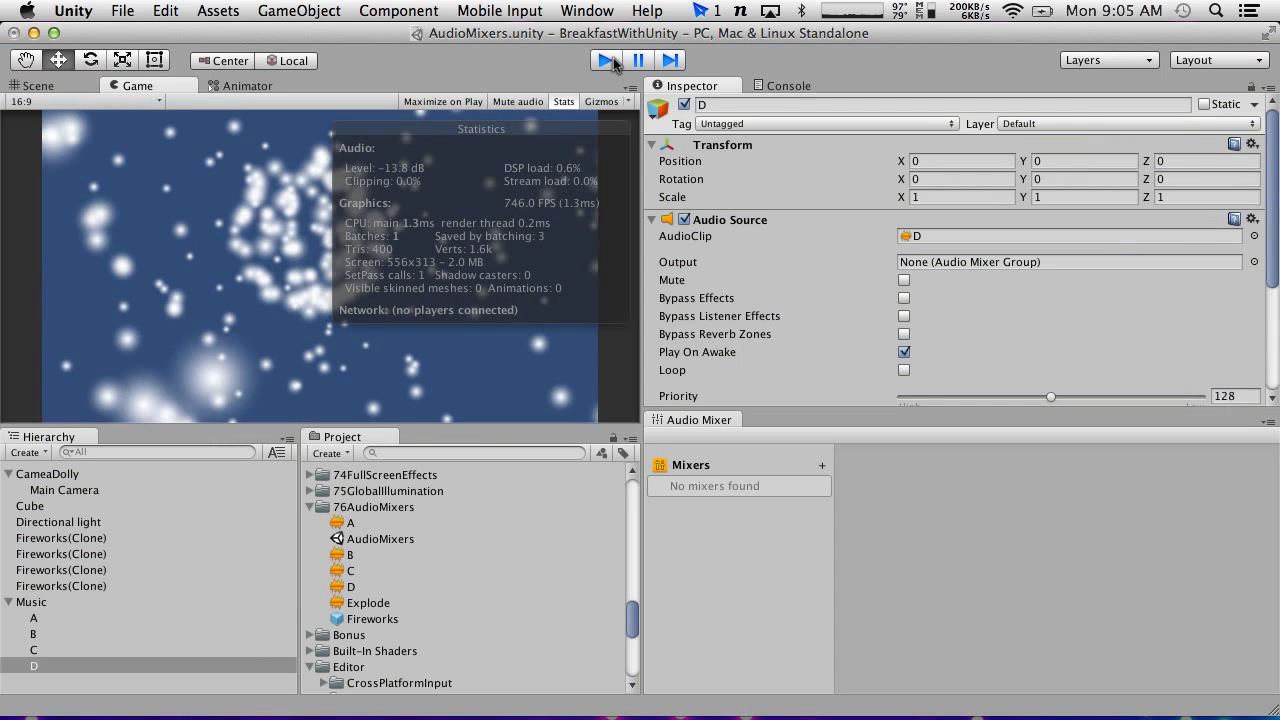
pyautogui.click(607, 61)
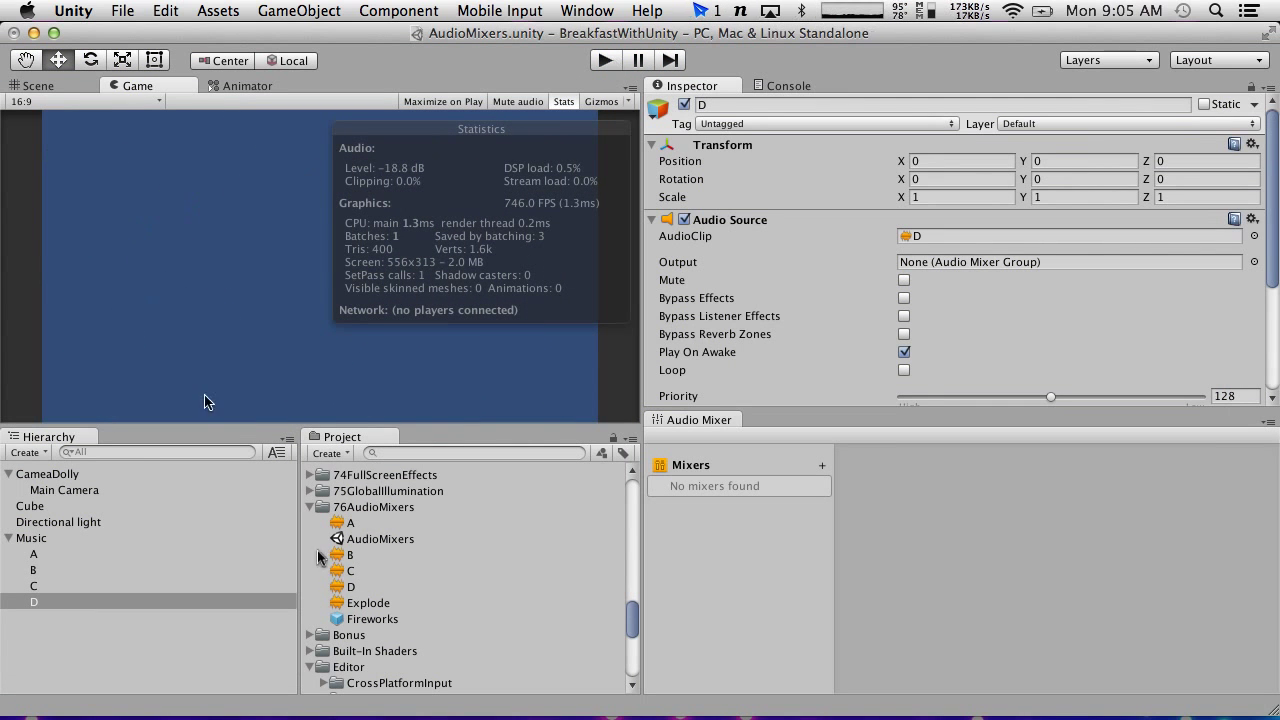
# Step: Create an Audio Mixer asset named MusicMixer in the 76AudioMixers folder
pyautogui.click(360, 492)
pyautogui.click(362, 508)
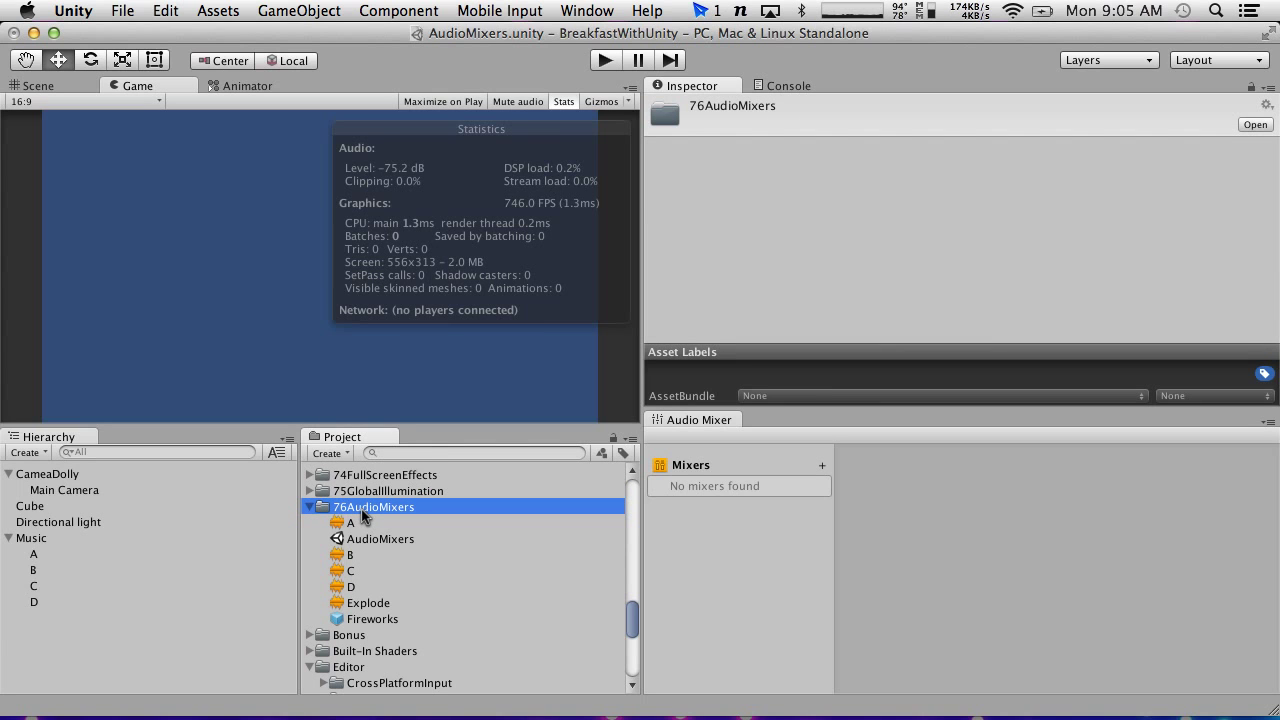
pyautogui.click(328, 453)
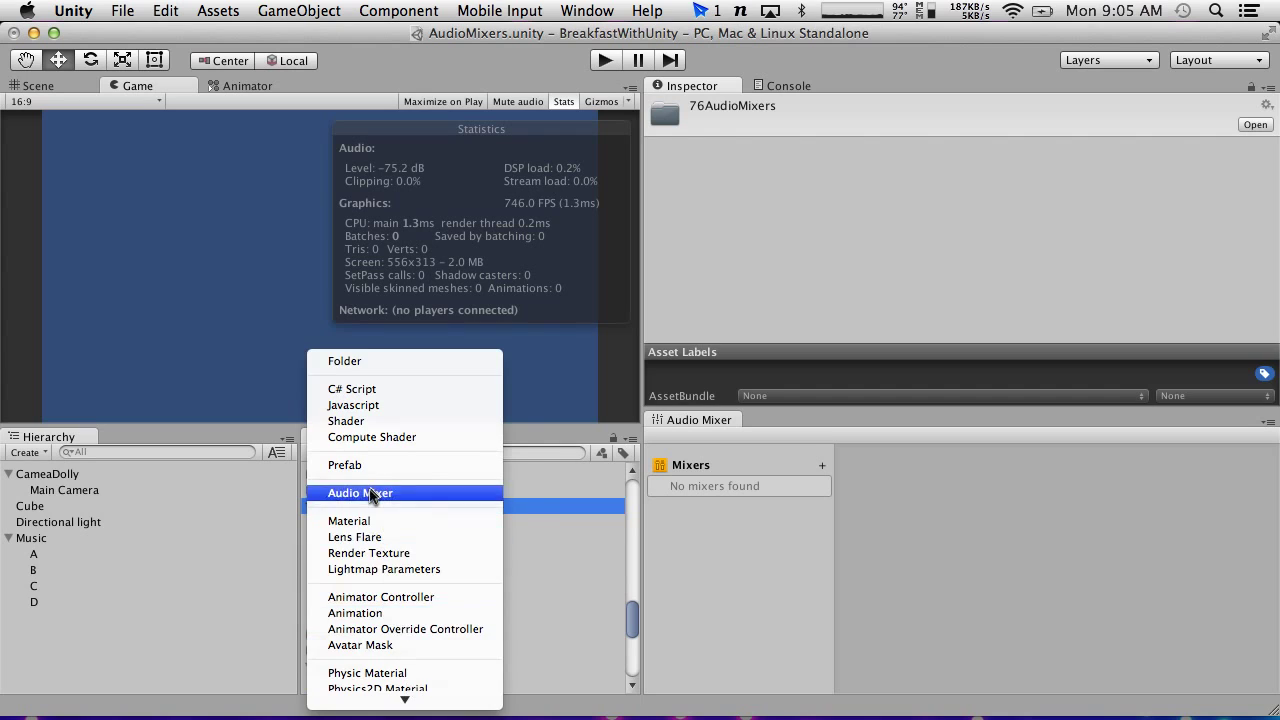
pyautogui.click(369, 490)
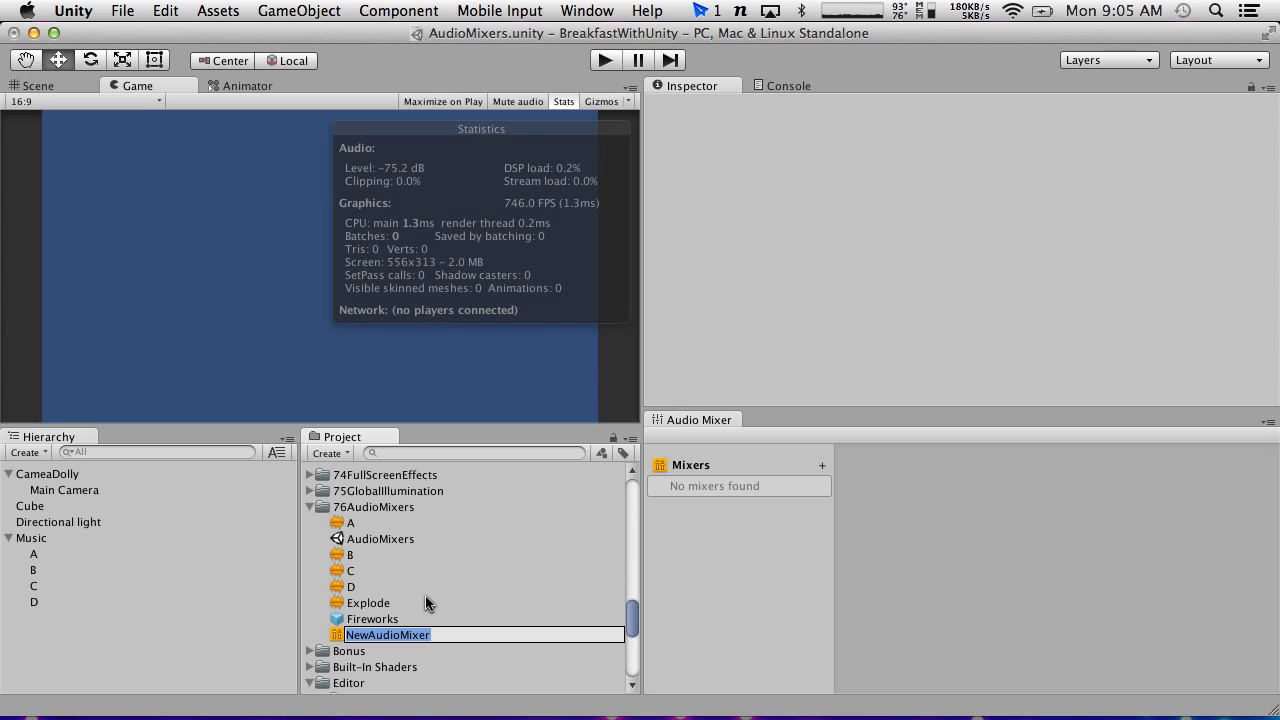
pyautogui.write('MusicMixer')
pyautogui.press('Return')
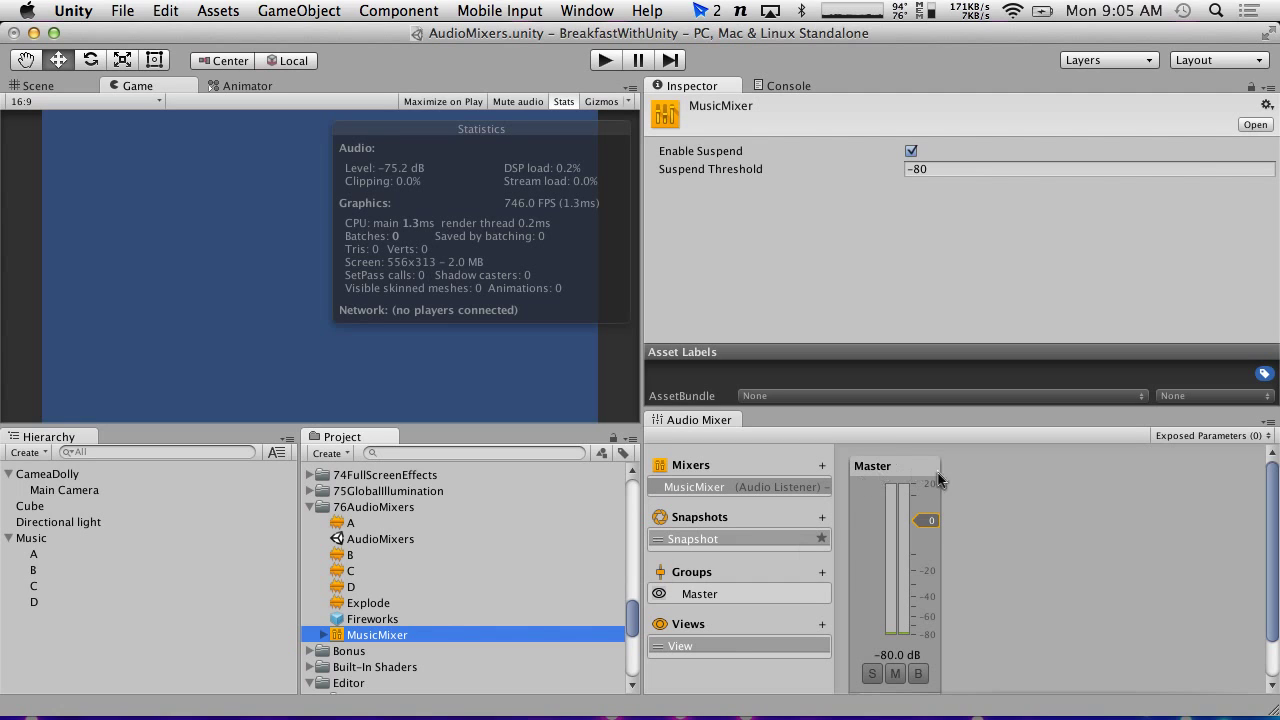
# Step: Add a group named A under Master in MusicMixer and a group named B beneath it
pyautogui.click(823, 573)
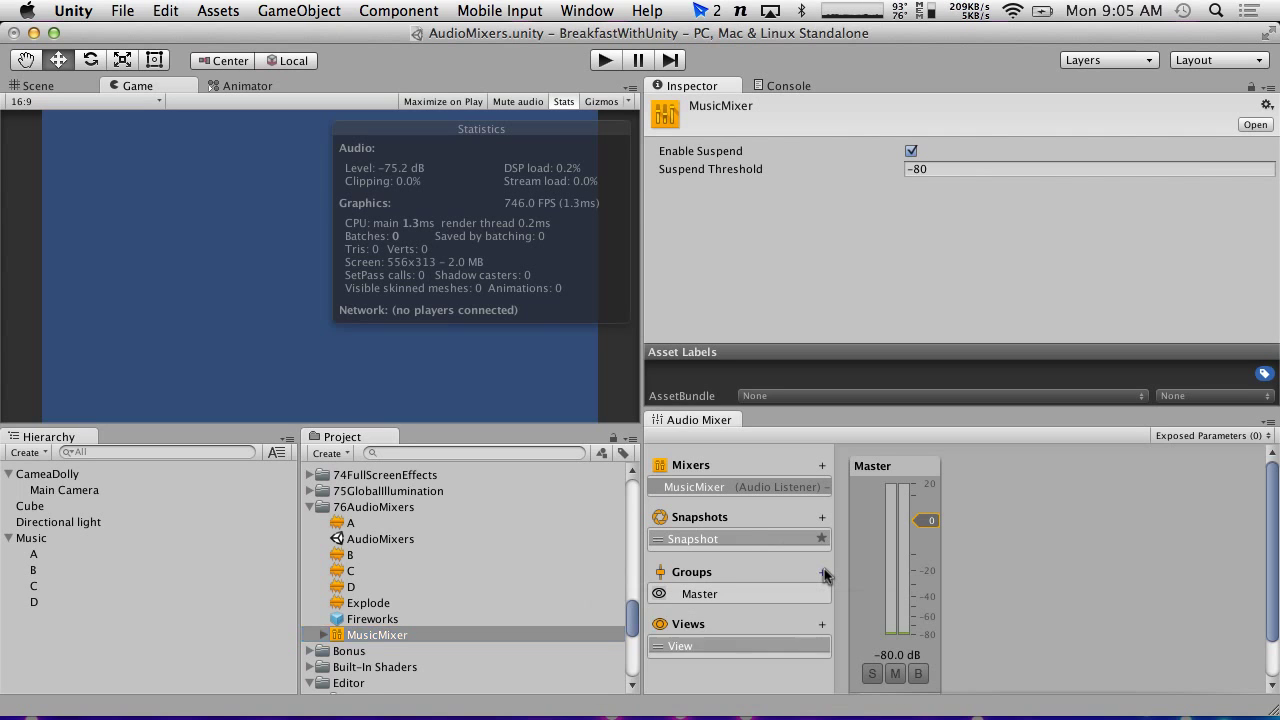
pyautogui.click(788, 610)
pyautogui.press('super+a')
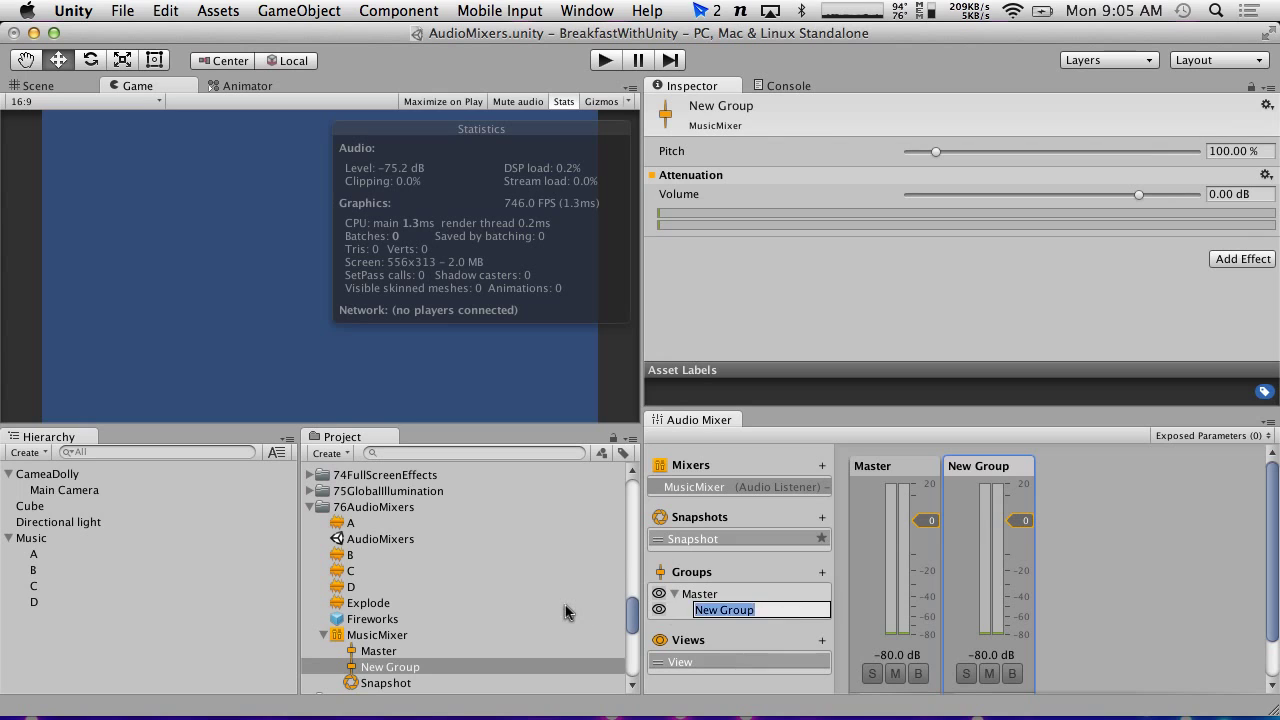
pyautogui.write('A')
pyautogui.press('Return')
pyautogui.click(821, 574)
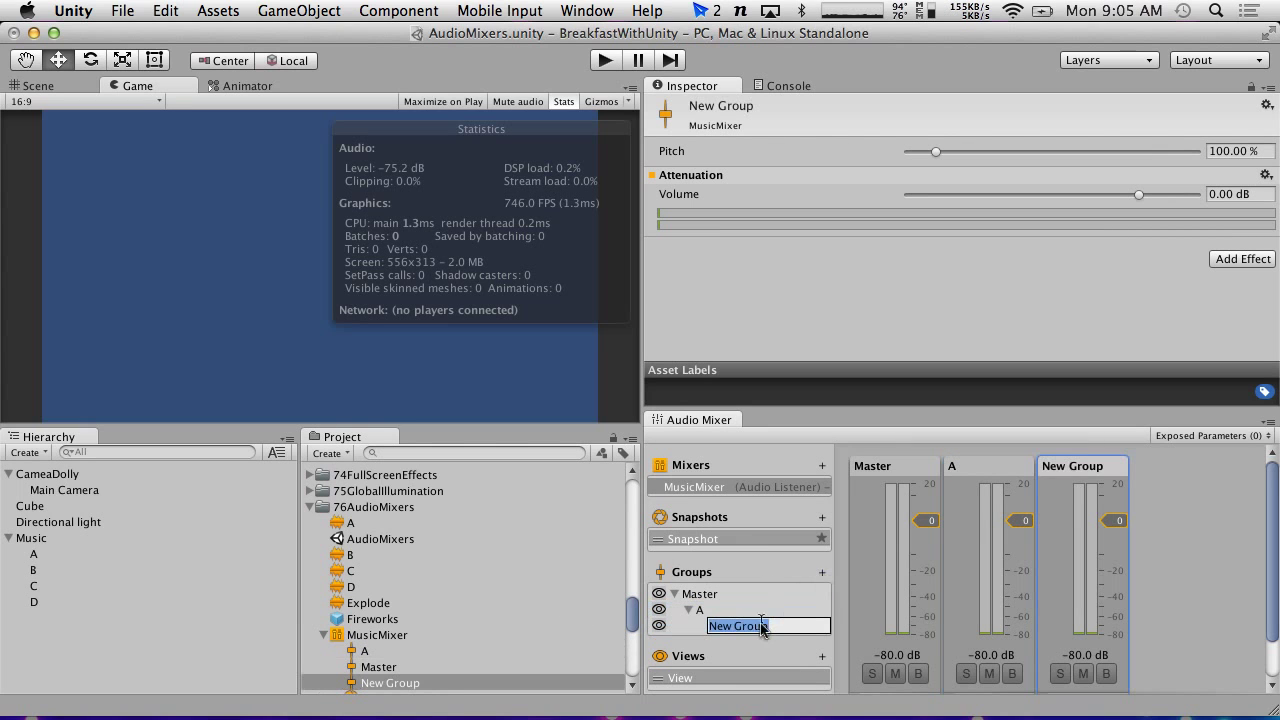
pyautogui.write('B')
pyautogui.press('Return')
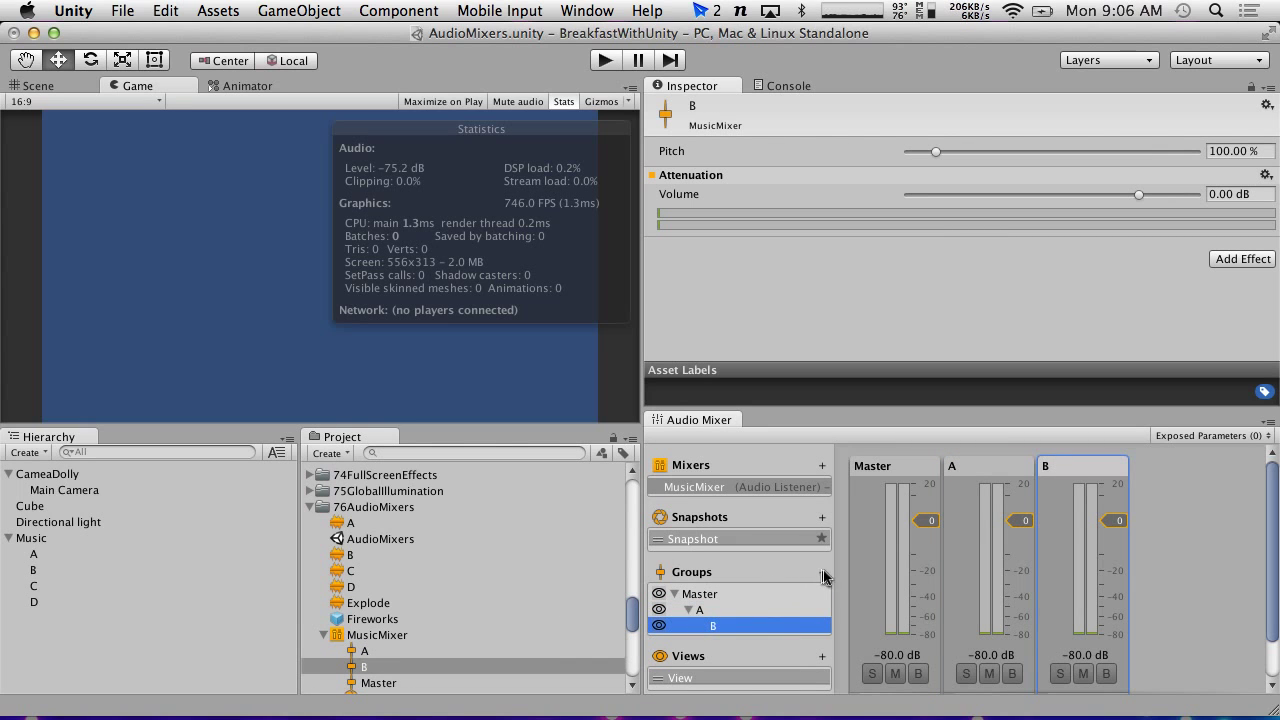
# Step: Add two more groups to MusicMixer, C beneath B and D beneath C
pyautogui.click(822, 573)
pyautogui.write('C')
pyautogui.press('Return')
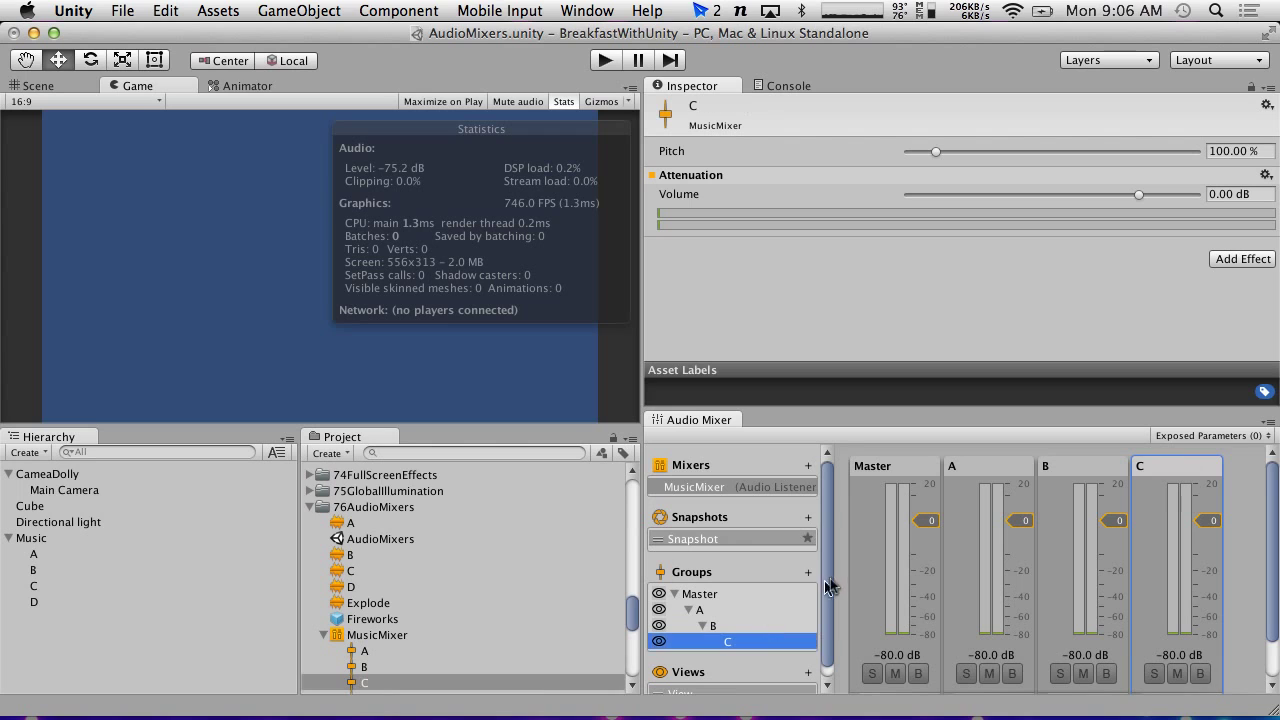
pyautogui.click(809, 574)
pyautogui.write('D')
pyautogui.press('Return')
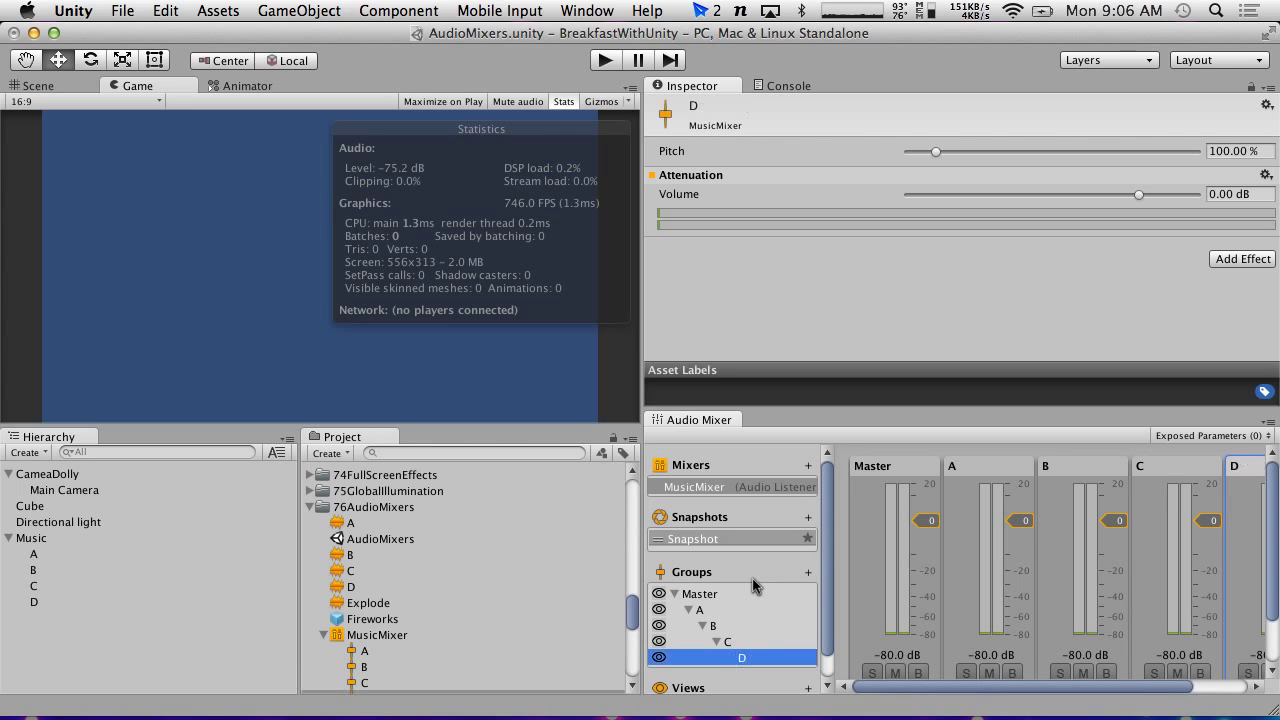
# Step: Move groups B, C and D directly under Master in the order A to D, and widen the Audio Mixer area to fit all channels
pyautogui.click(714, 626)
pyautogui.moveTo(714, 626); pyautogui.dragTo(708, 600)
pyautogui.click(724, 626)
pyautogui.moveTo(713, 660); pyautogui.dragTo(705, 604)
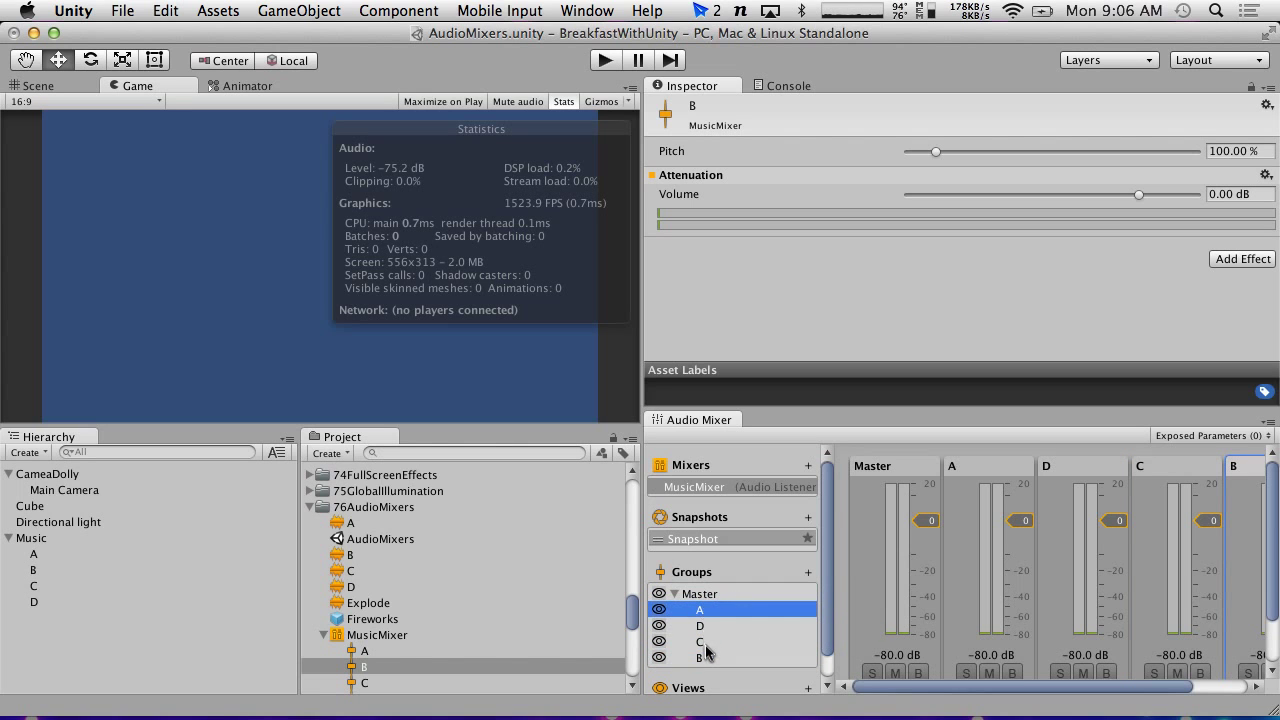
pyautogui.moveTo(706, 651)
pyautogui.mouseDown()
pyautogui.moveTo(706, 604)
pyautogui.moveTo(708, 640)
pyautogui.mouseUp()
pyautogui.click(735, 617)
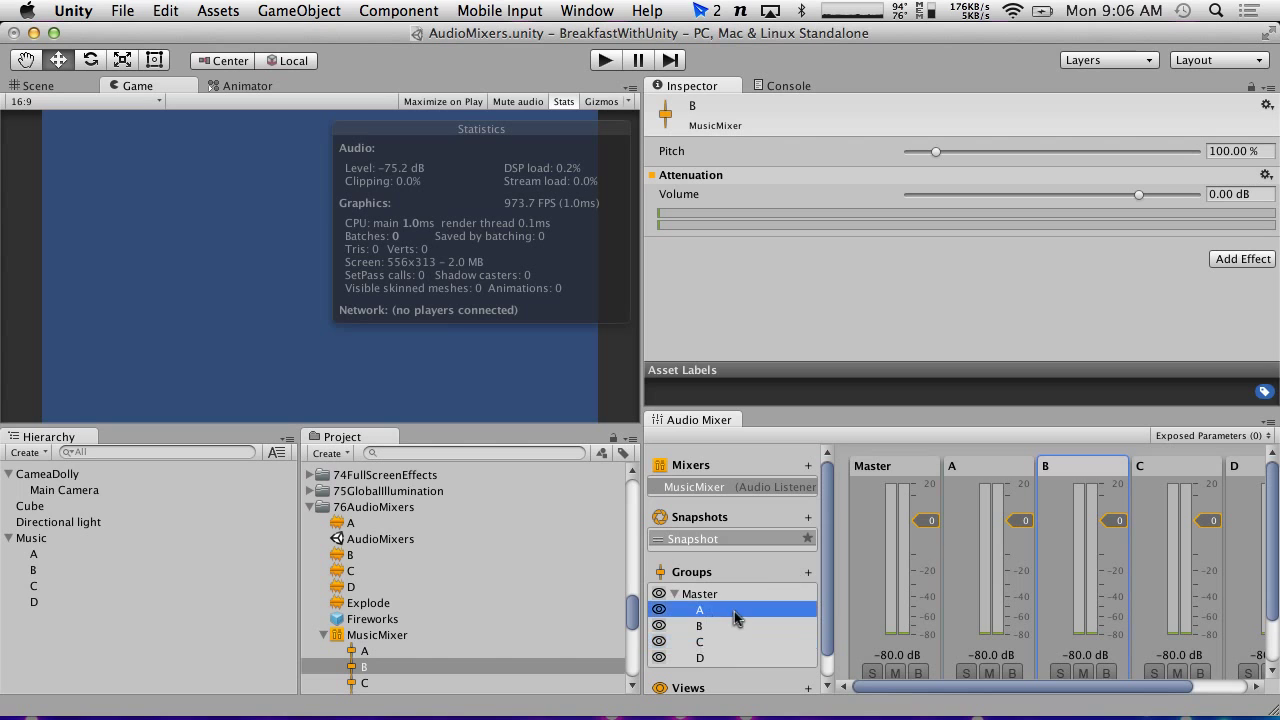
pyautogui.click(697, 594)
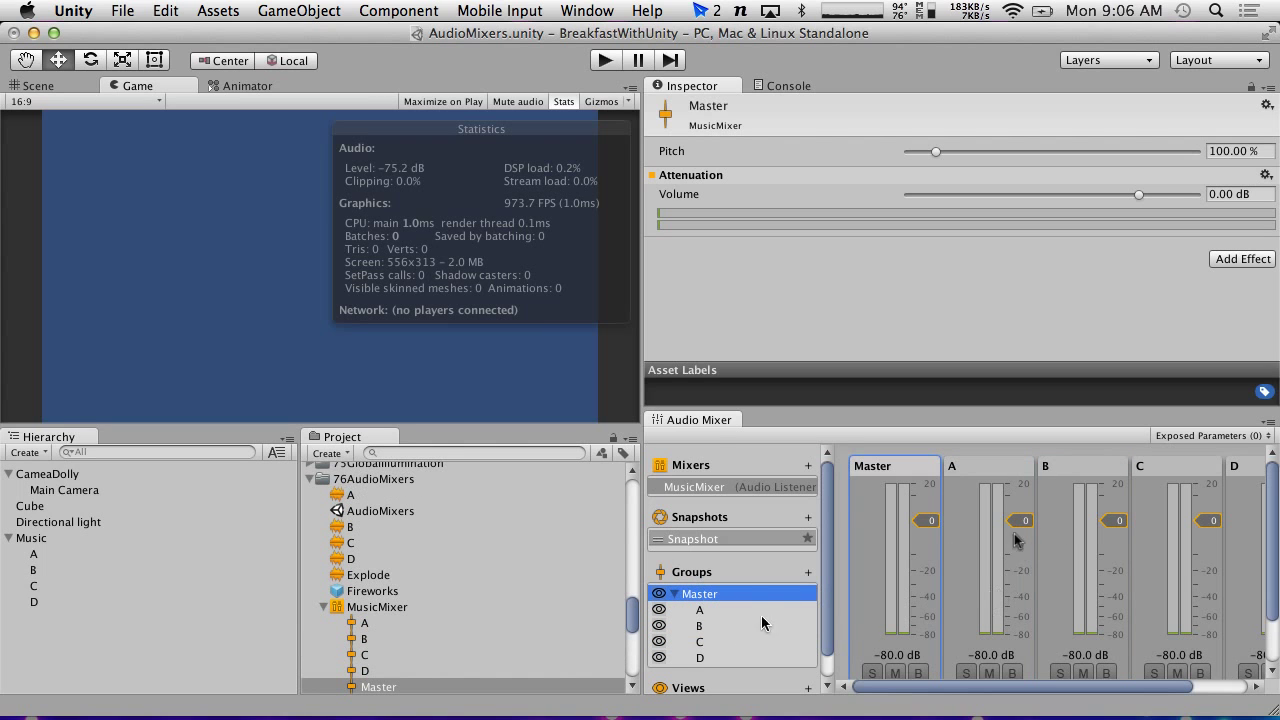
pyautogui.moveTo(643, 460); pyautogui.dragTo(575, 456)
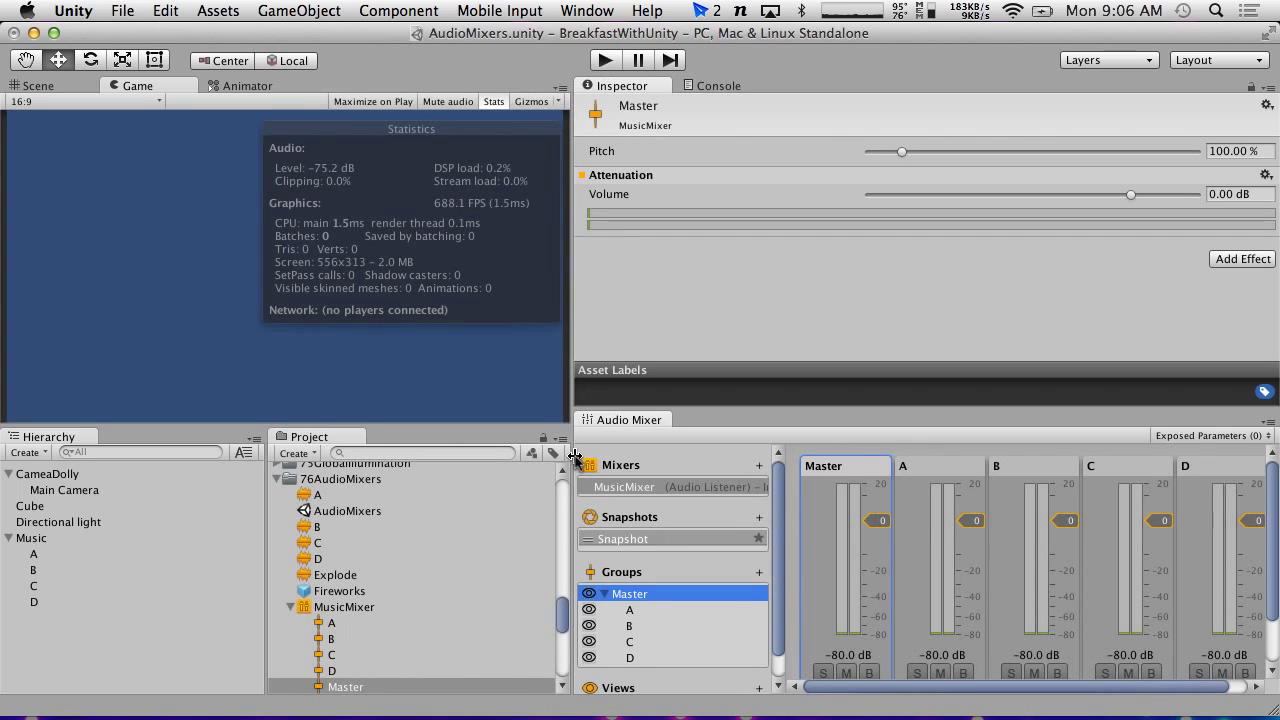
# Step: Route the Audio Source outputs of Music's child objects A and B to the MusicMixer groups A and B
pyautogui.click(36, 554)
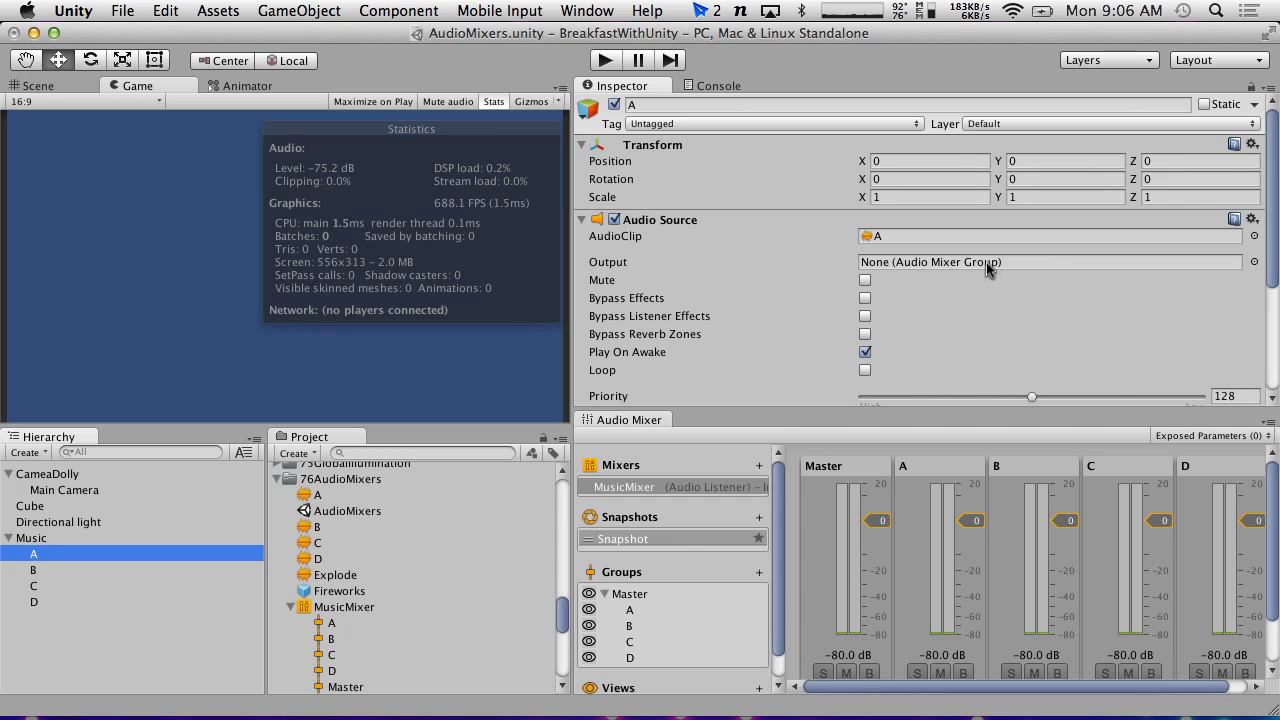
pyautogui.click(1254, 262)
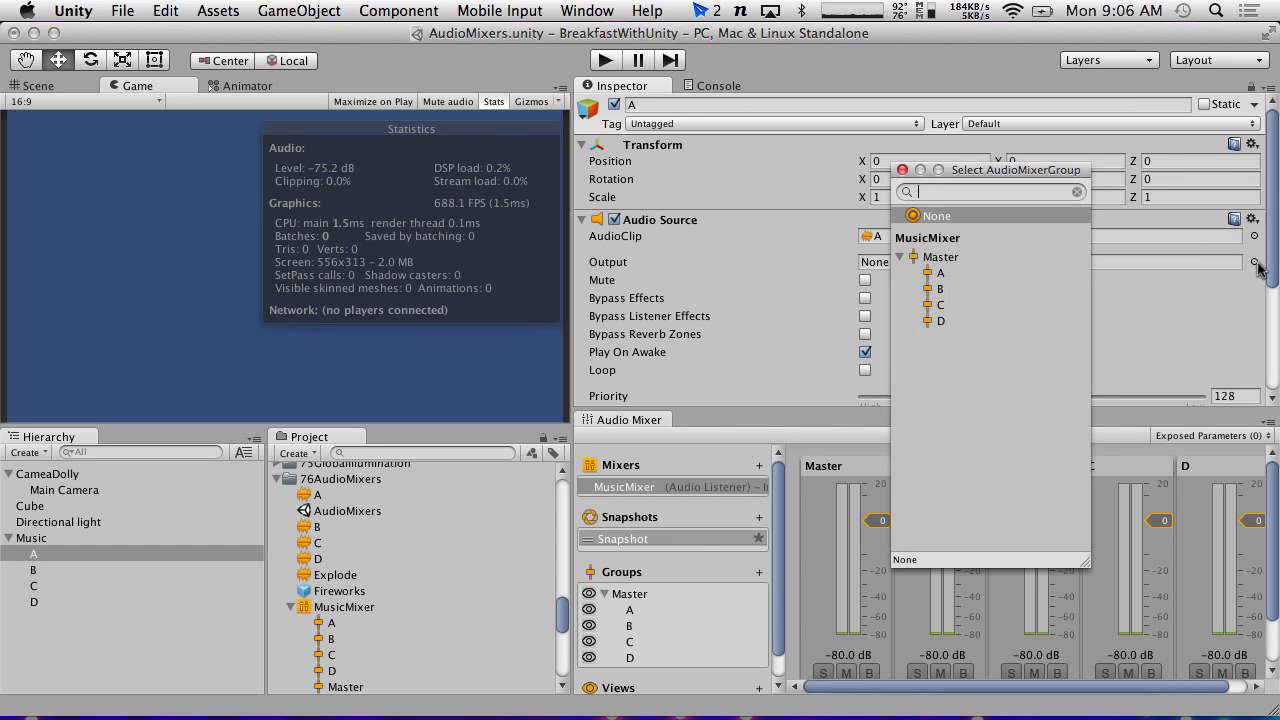
pyautogui.doubleClick(932, 276)
pyautogui.click(40, 571)
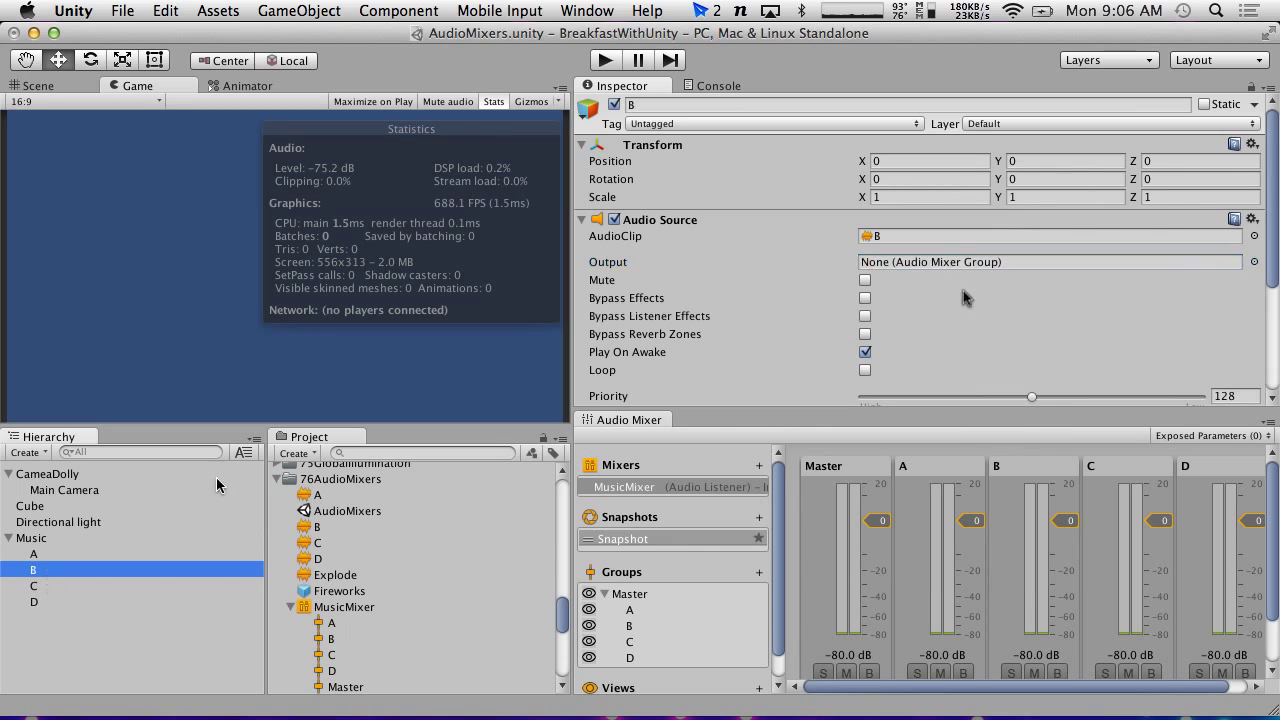
pyautogui.click(1254, 262)
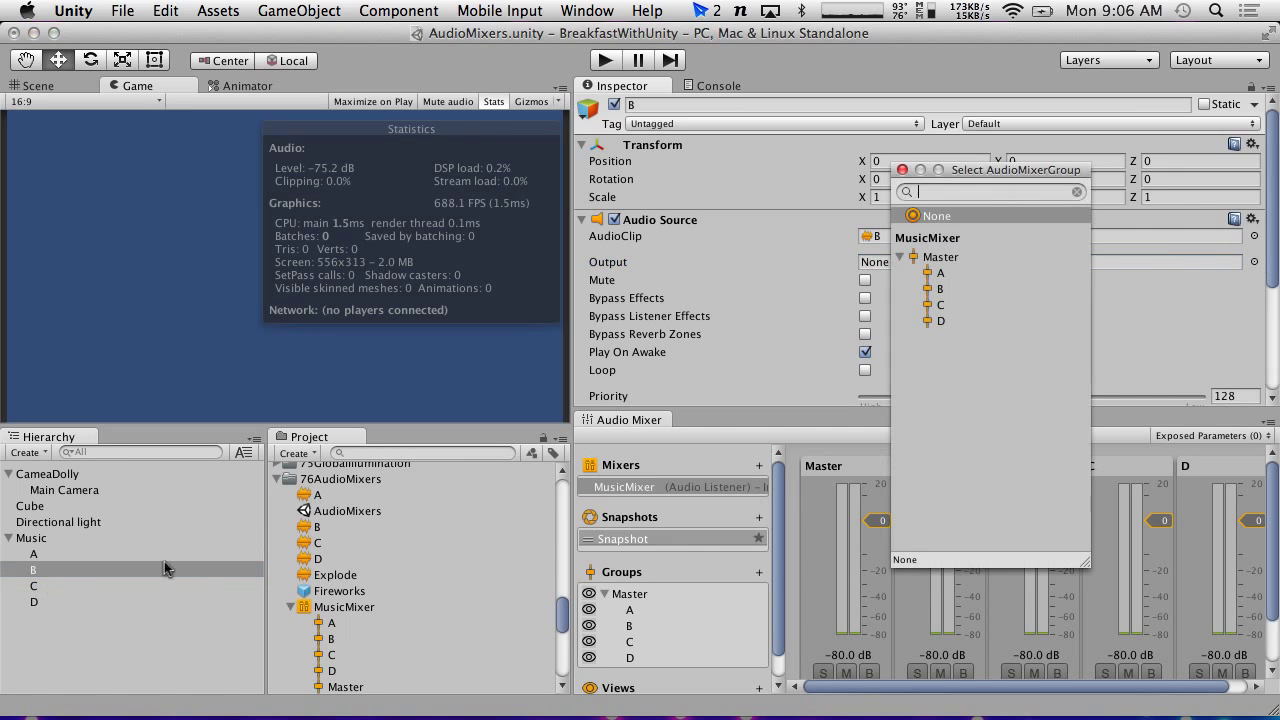
pyautogui.doubleClick(948, 289)
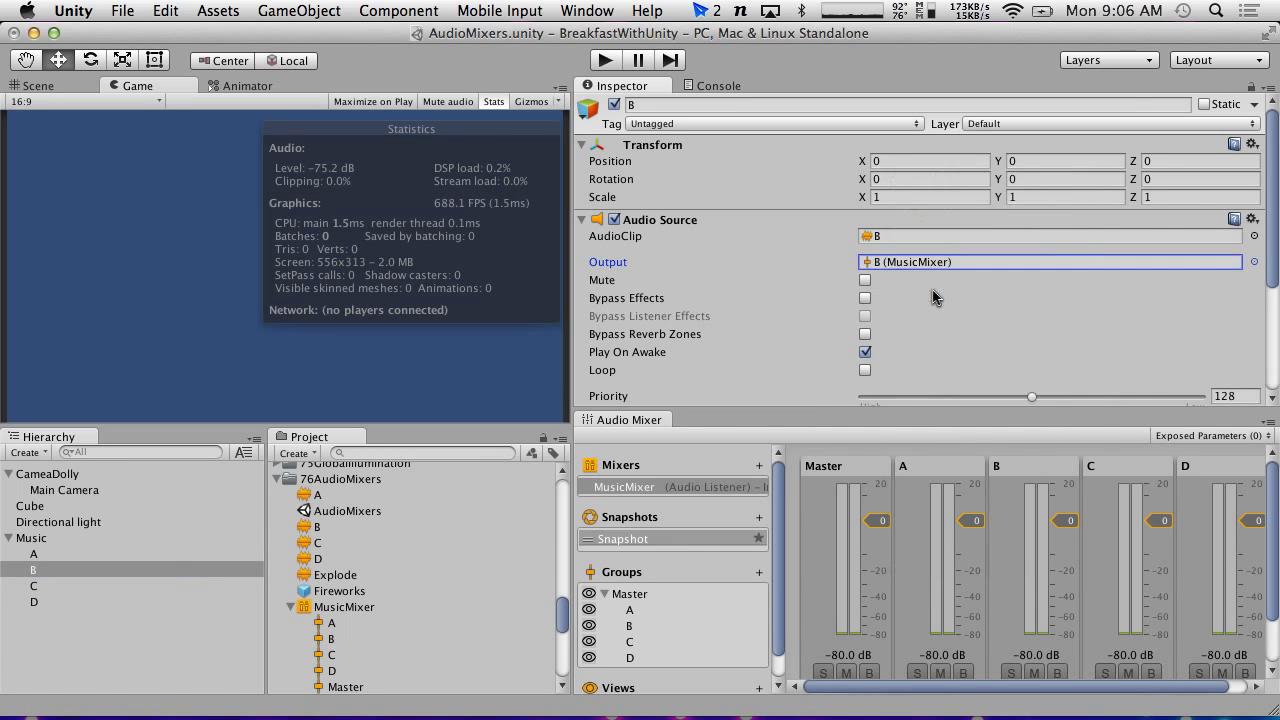
# Step: Route the Audio Source outputs of Music's child objects C and D to the MusicMixer groups C and D
pyautogui.click(38, 586)
pyautogui.click(1254, 262)
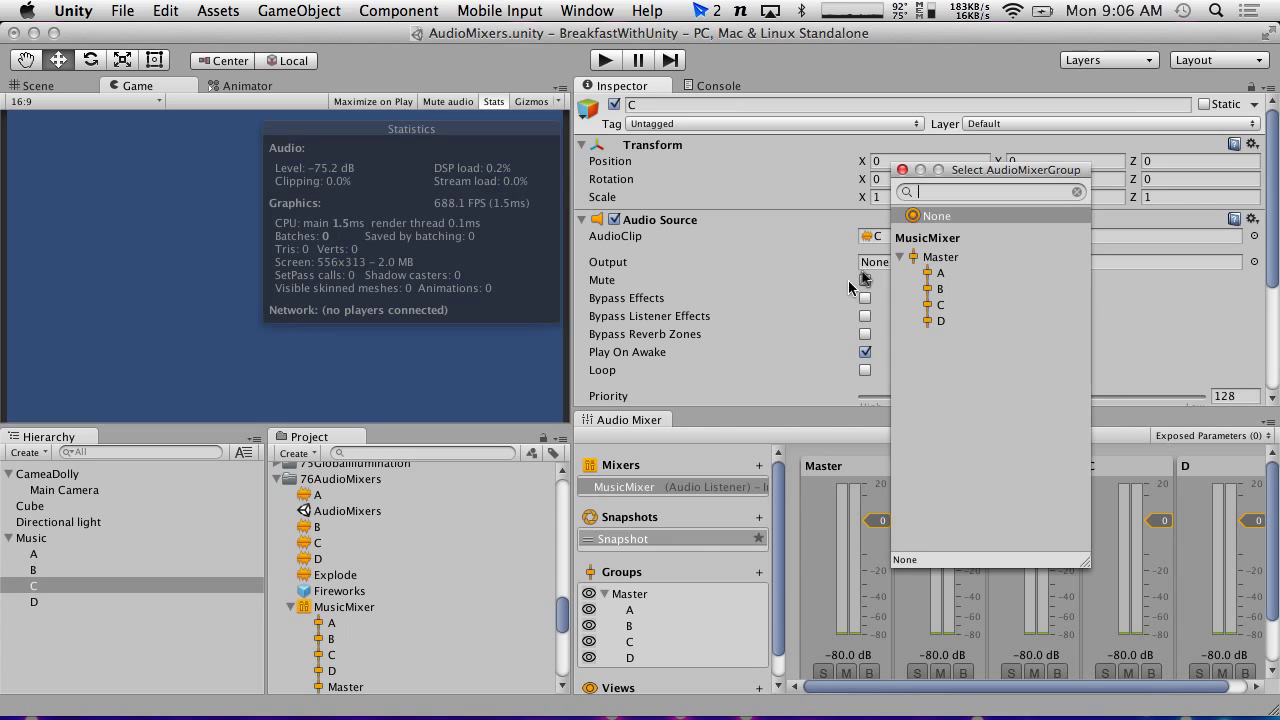
pyautogui.doubleClick(943, 303)
pyautogui.click(80, 603)
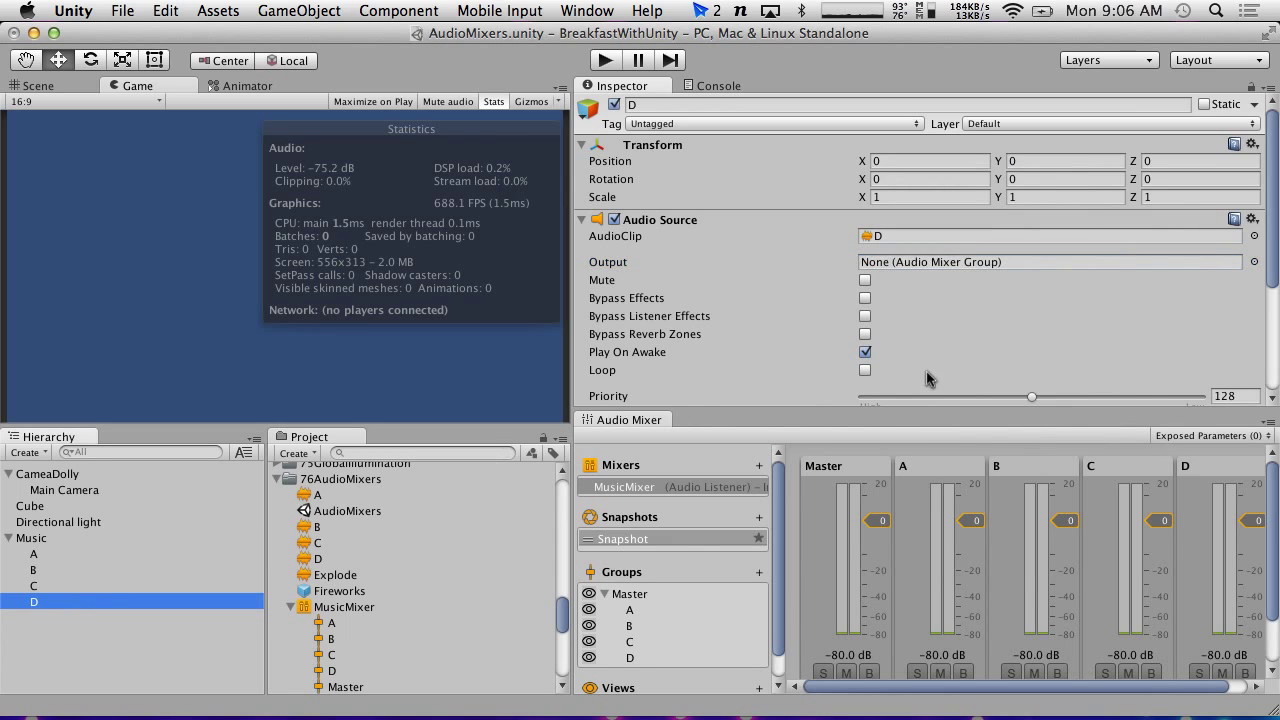
pyautogui.click(1254, 262)
pyautogui.doubleClick(973, 324)
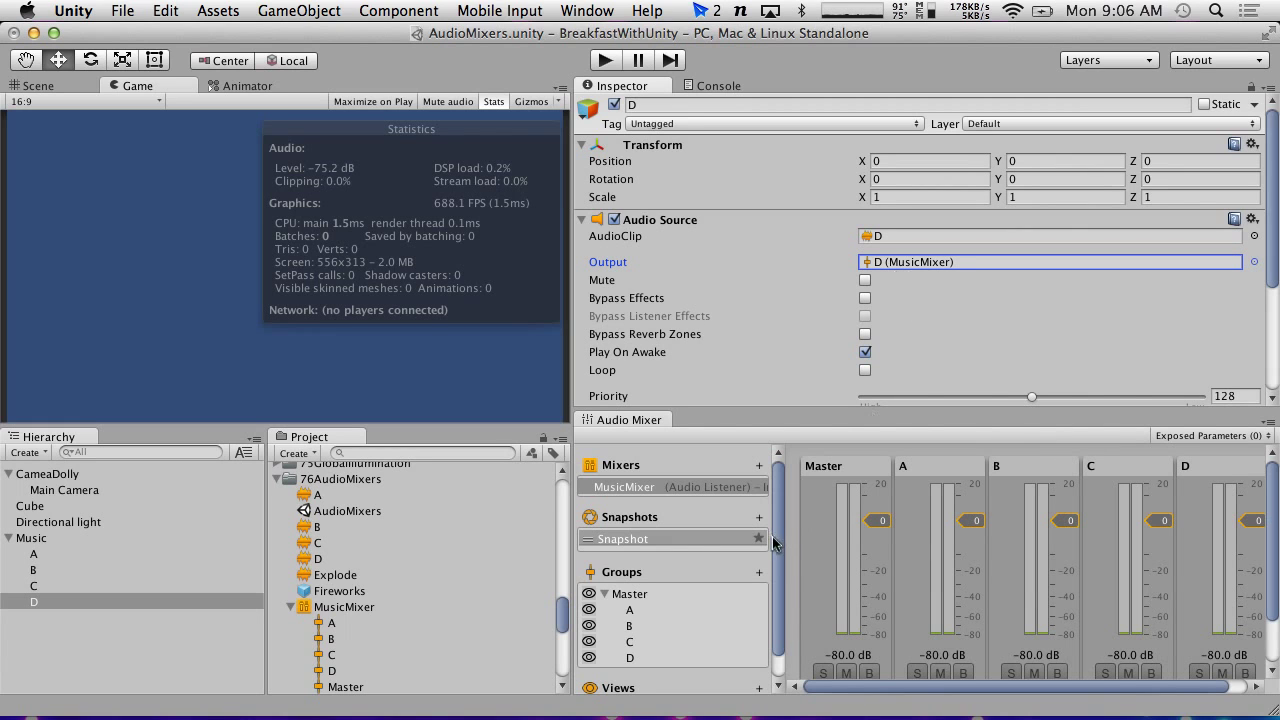
pyautogui.click(32, 538)
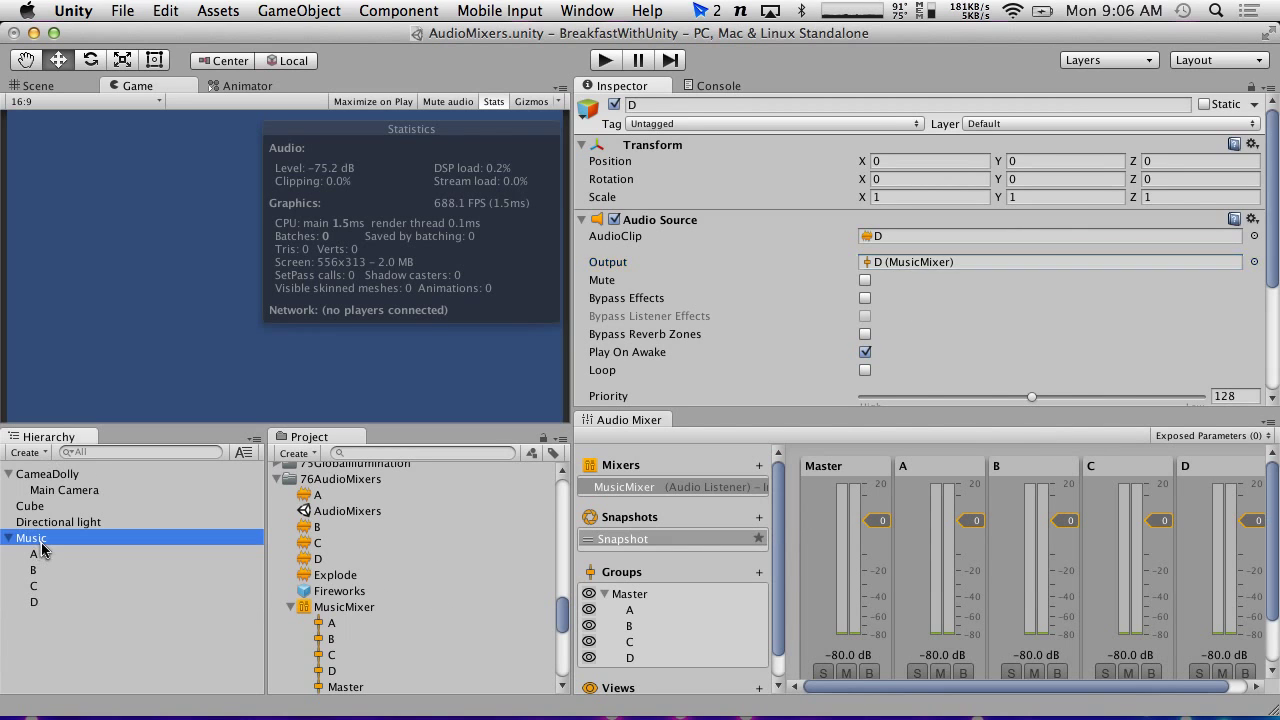
# Step: Play the scene with mixer editing enabled, move MusicMixer's Master volume fader to -0.03 dB, and stop playback
pyautogui.click(605, 61)
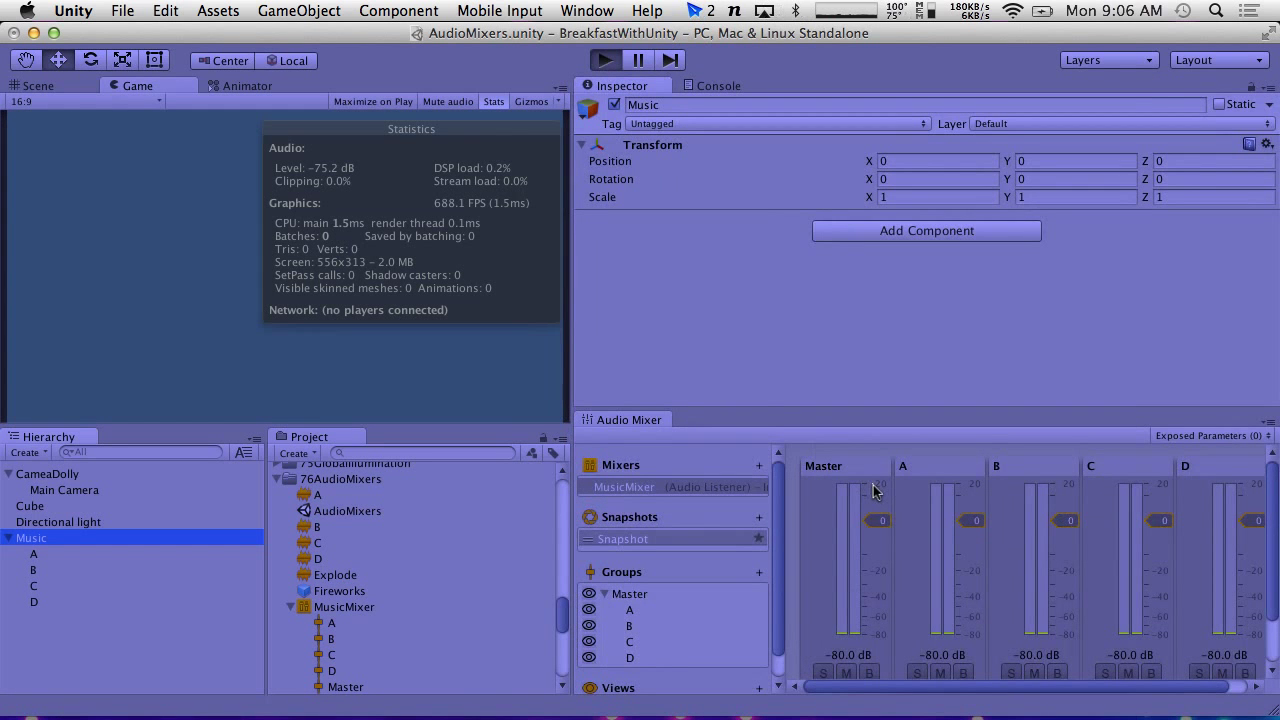
pyautogui.click(875, 442)
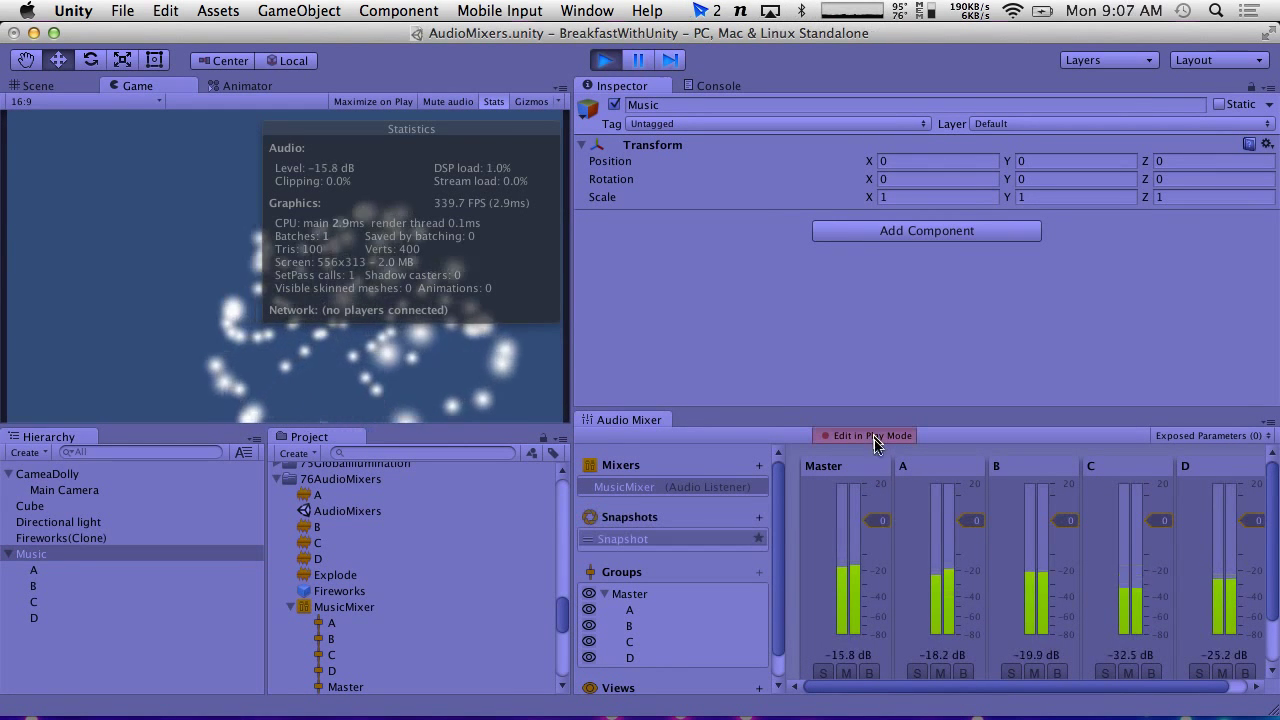
pyautogui.click(878, 550)
pyautogui.moveTo(878, 550)
pyautogui.mouseDown()
pyautogui.moveTo(878, 650)
pyautogui.moveTo(872, 531)
pyautogui.mouseUp()
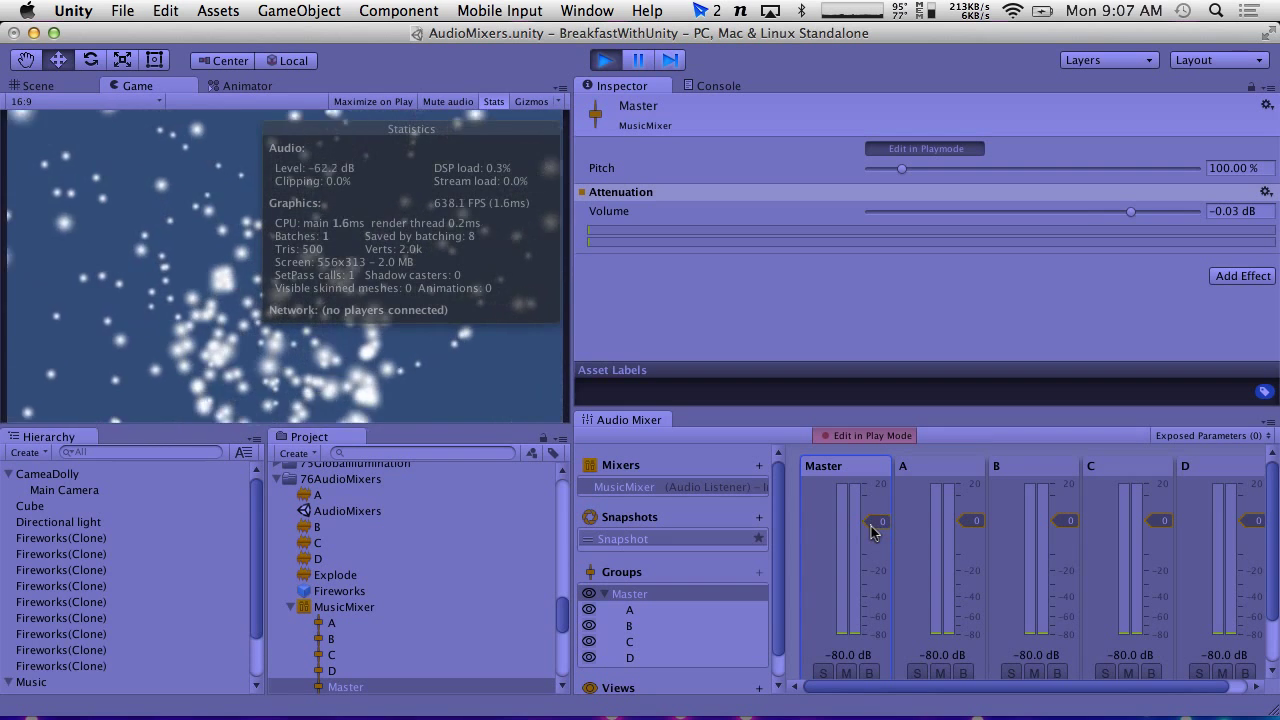
pyautogui.click(605, 61)
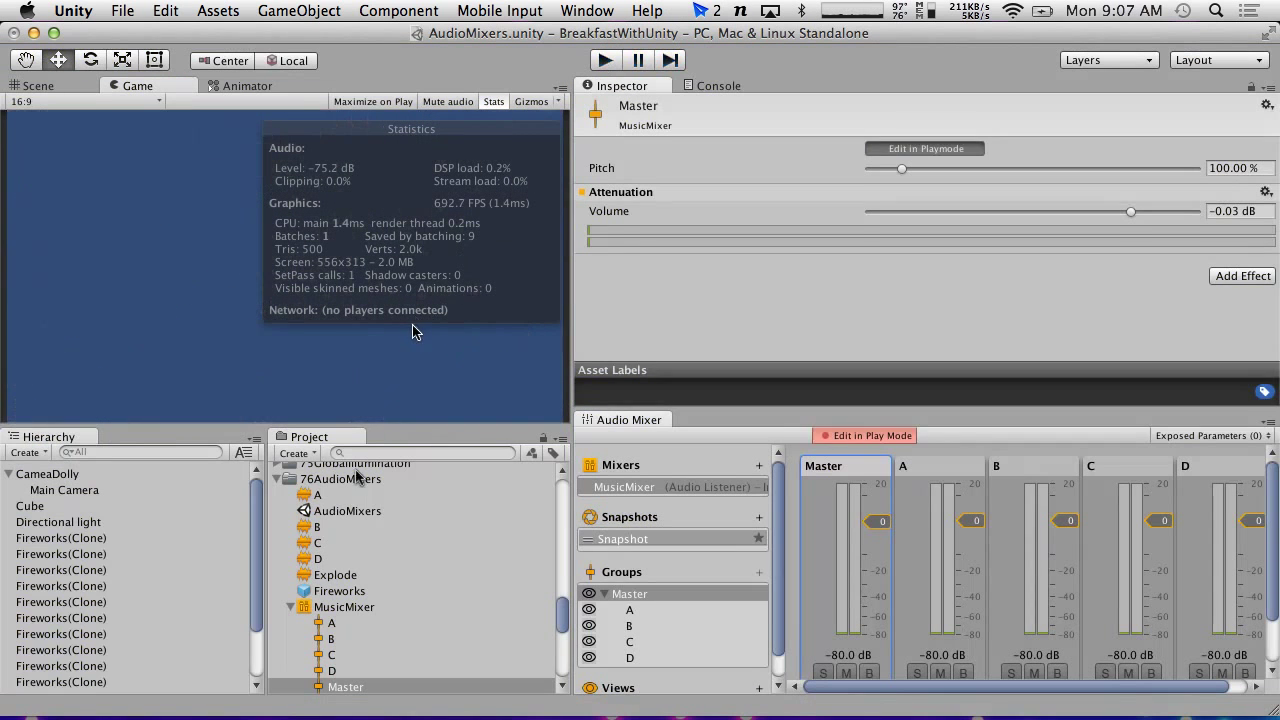
# Step: Enable Loop on the Audio Sources of all four Music child objects, A to D
pyautogui.click(68, 555)
pyautogui.keyDown('shift'); pyautogui.click(78, 603); pyautogui.keyUp('shift')
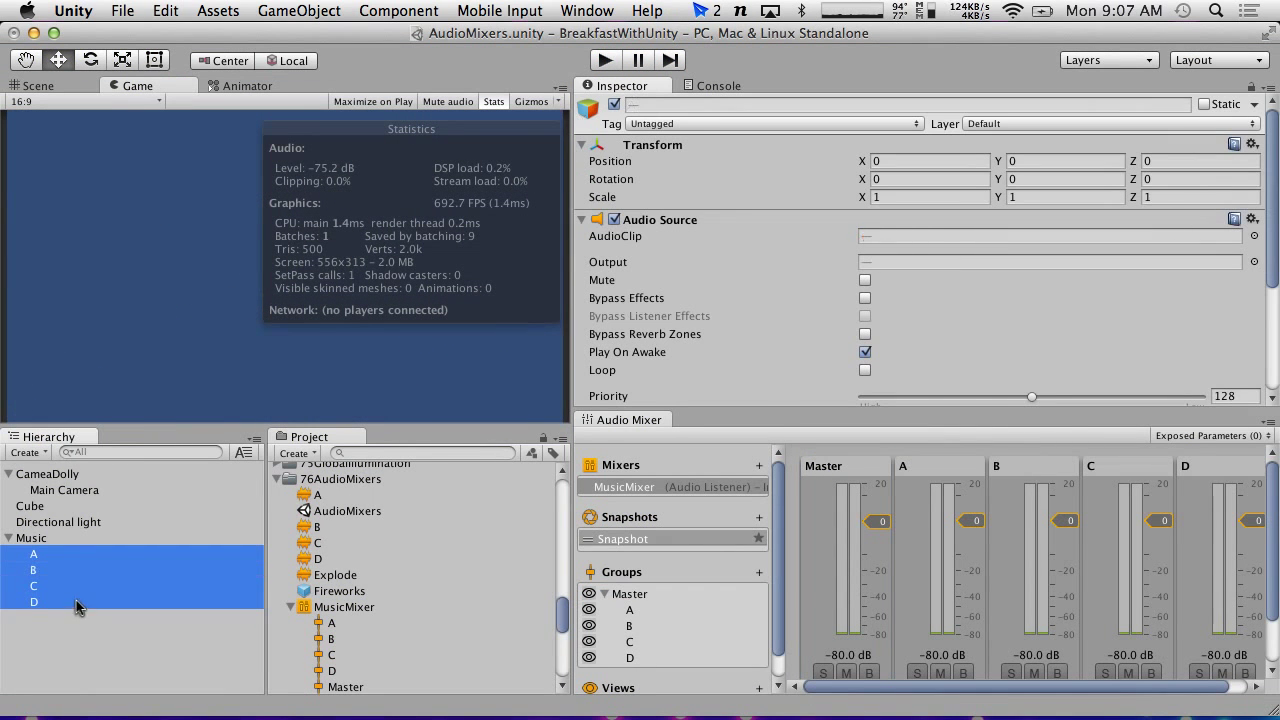
pyautogui.click(865, 370)
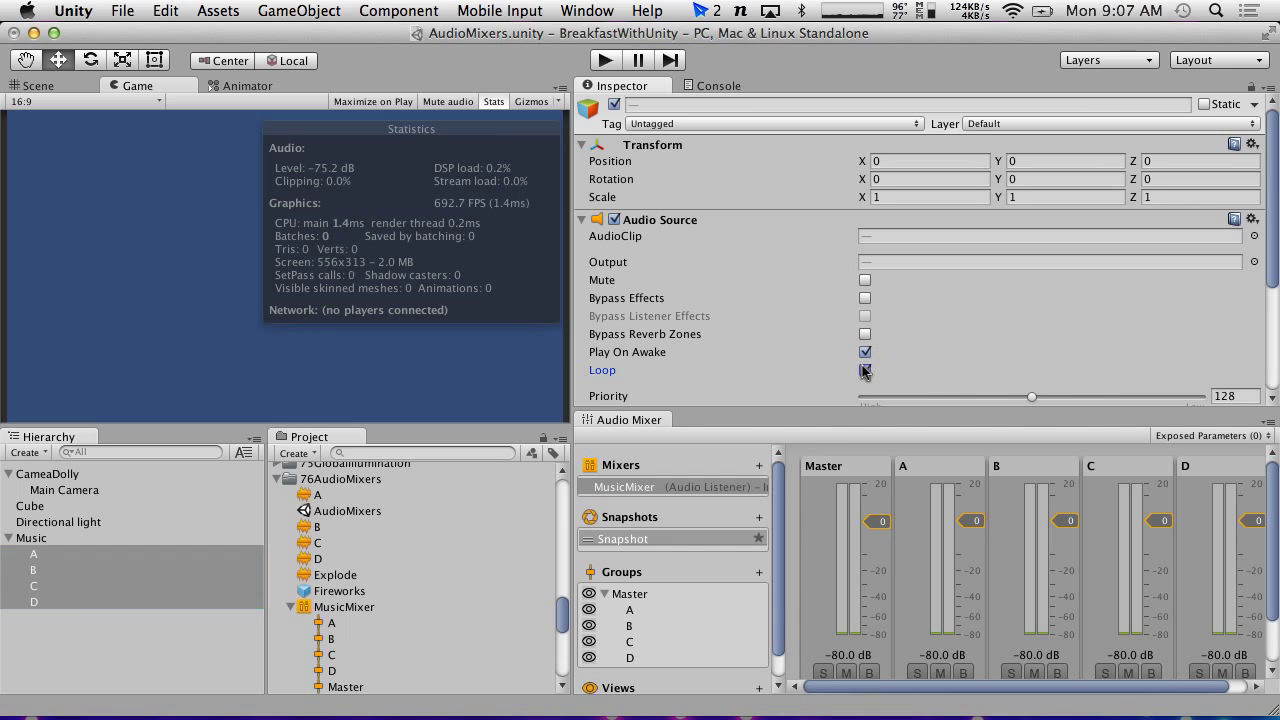
# Step: During playback with mixer editing enabled, set MusicMixer's Master volume to 0.00 dB and lower groups A, C and D to -80 dB; stop playback
pyautogui.click(606, 61)
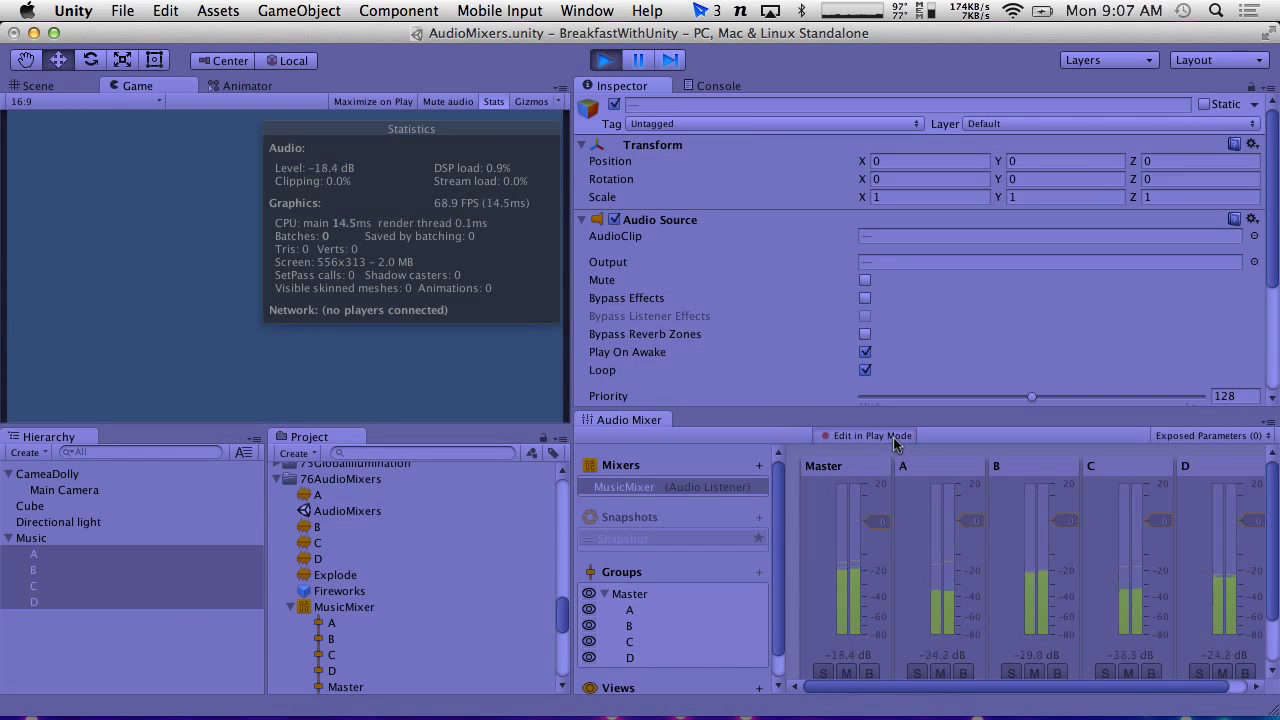
pyautogui.moveTo(881, 524)
pyautogui.mouseDown()
pyautogui.moveTo(886, 652)
pyautogui.moveTo(877, 523)
pyautogui.mouseUp()
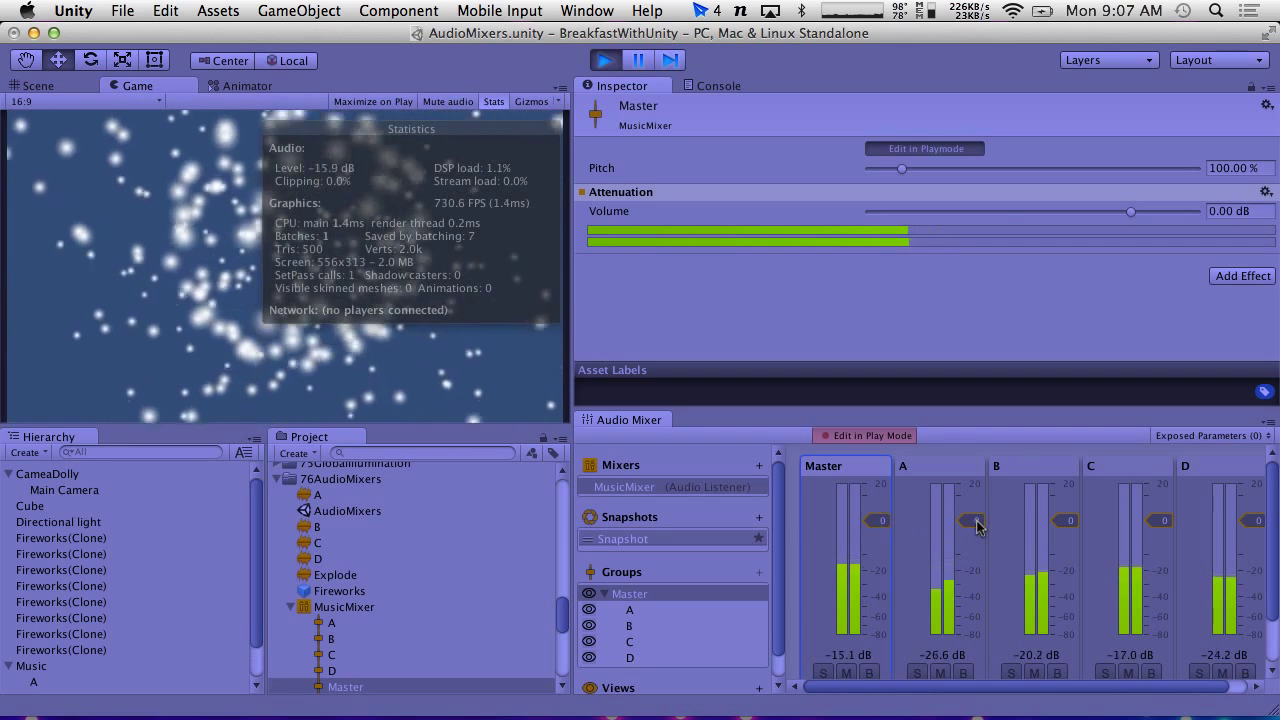
pyautogui.moveTo(971, 521); pyautogui.dragTo(969, 634)
pyautogui.moveTo(1158, 520); pyautogui.dragTo(1158, 634)
pyautogui.moveTo(1256, 521); pyautogui.dragTo(1253, 634)
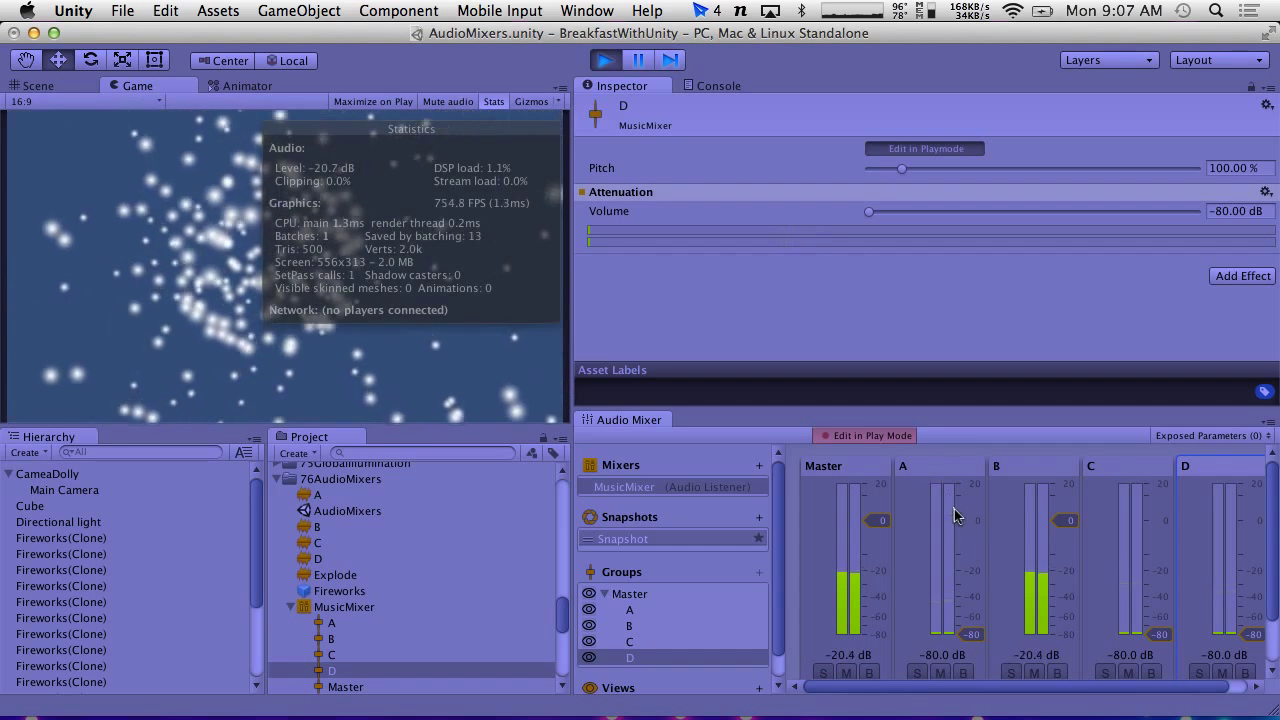
pyautogui.click(971, 635)
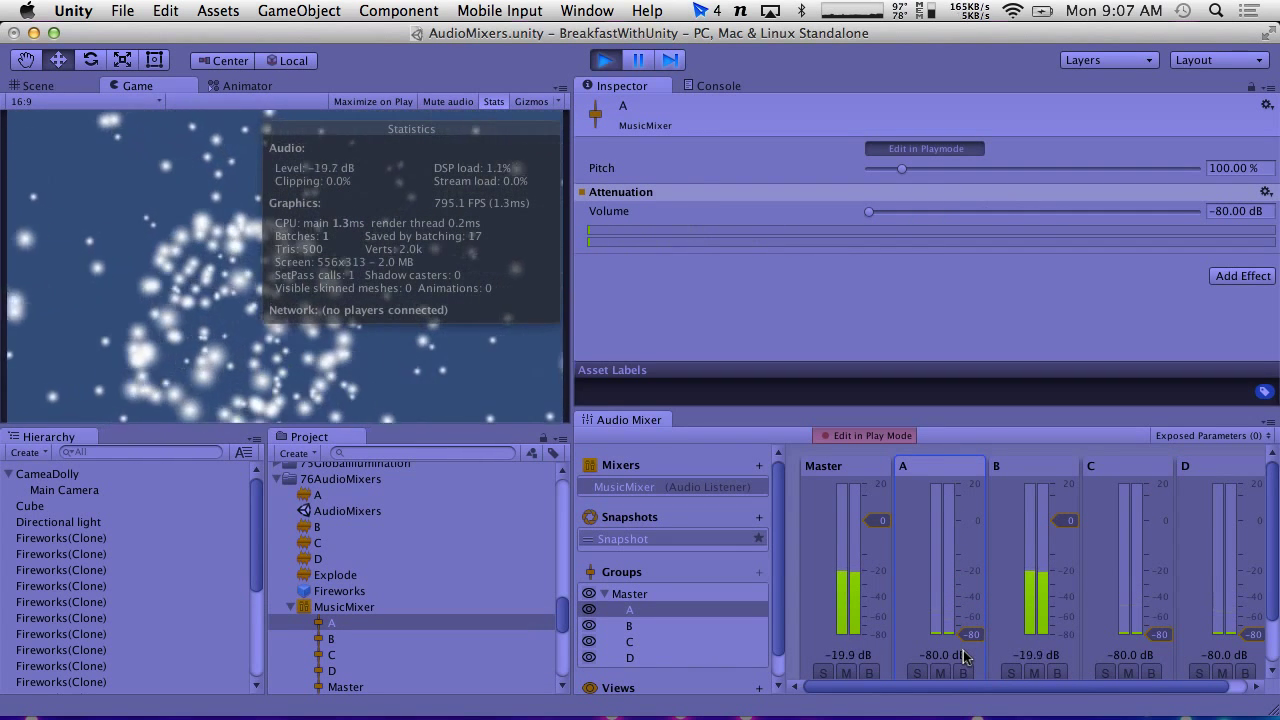
pyautogui.click(597, 67)
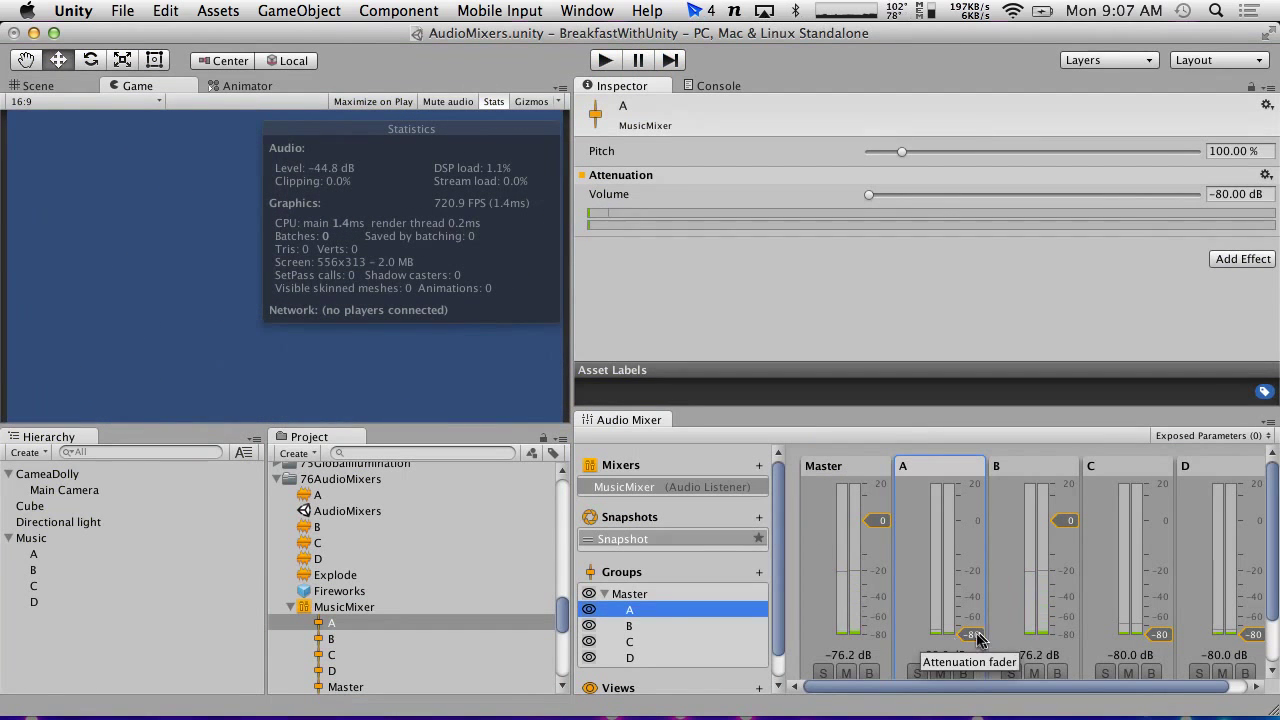
# Step: Raise the volumes of MusicMixer groups A, C and D back to about 0 dB
pyautogui.moveTo(972, 635); pyautogui.dragTo(974, 522)
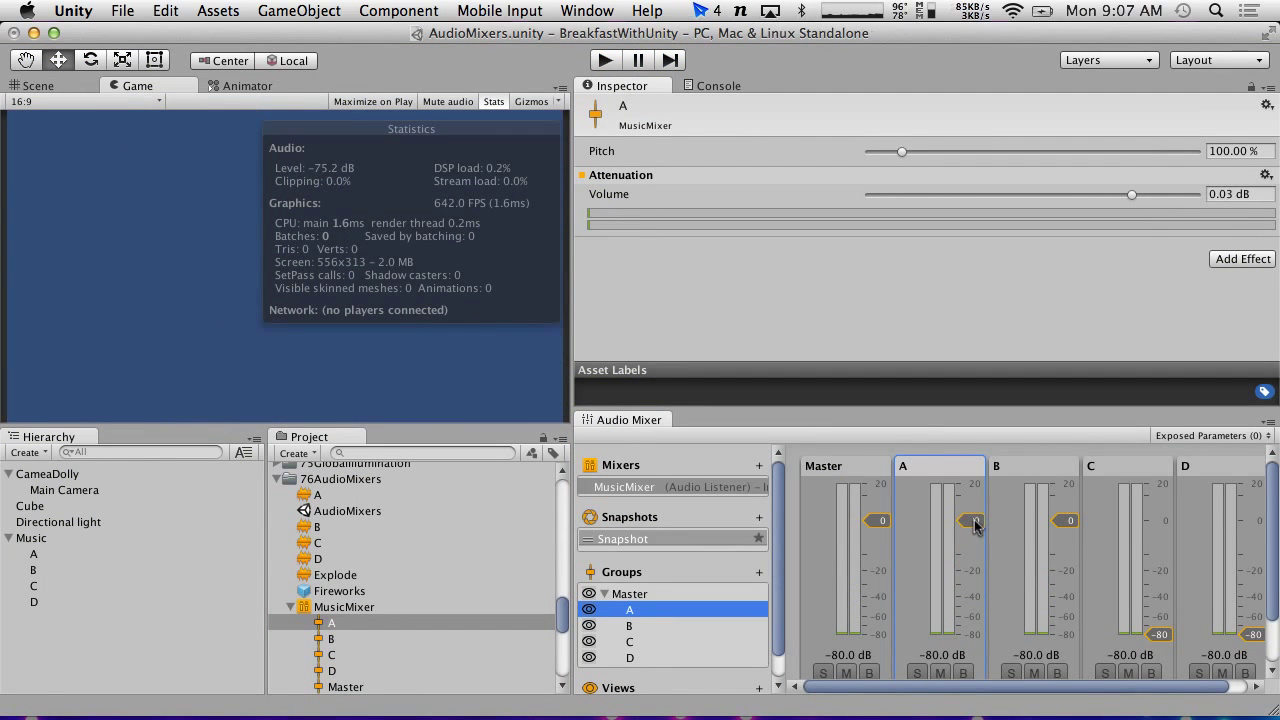
pyautogui.moveTo(1160, 636); pyautogui.dragTo(1162, 526)
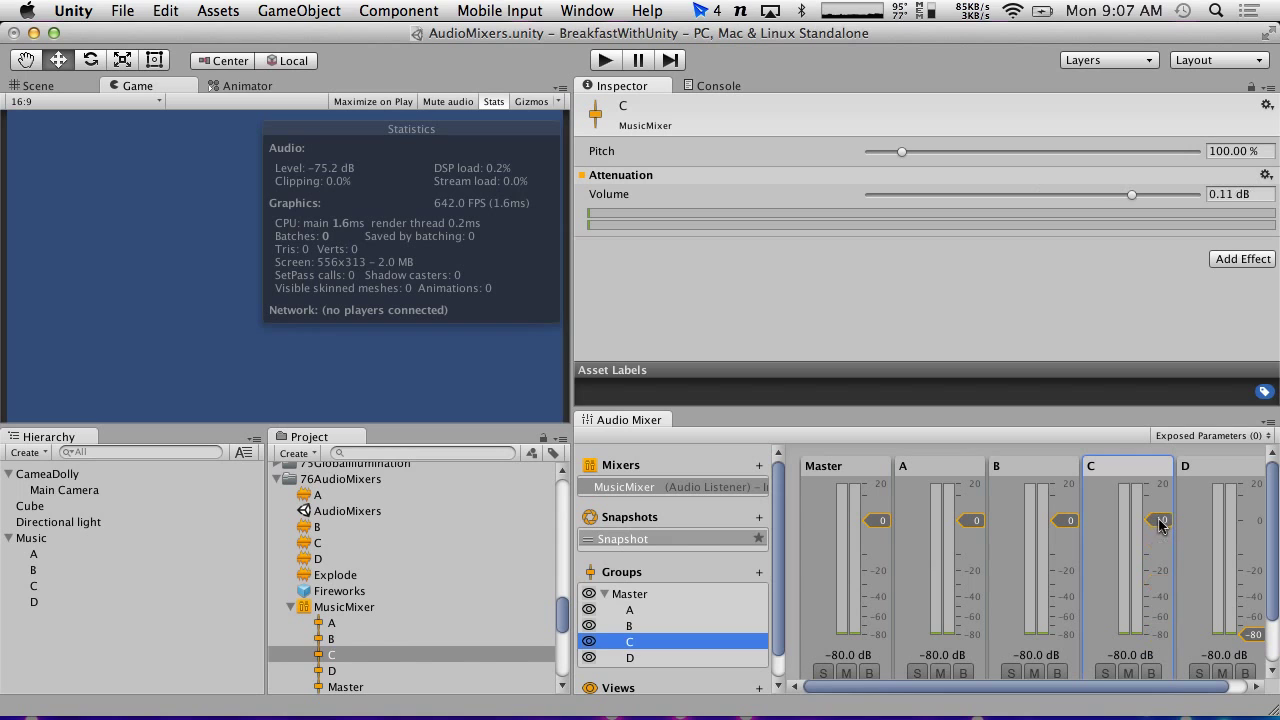
pyautogui.moveTo(1253, 635); pyautogui.dragTo(1251, 516)
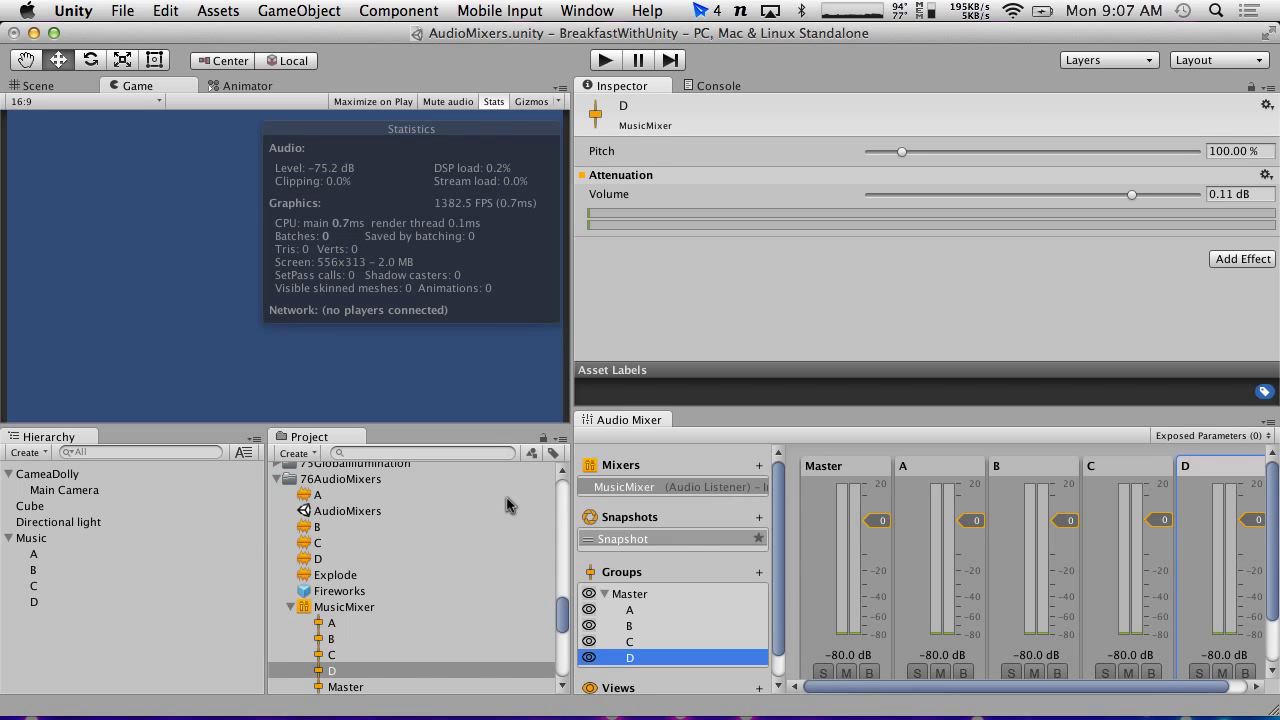
# Step: Check the Audio Source output of the Fireworks prefab, and create an audio mixer named FX in the 76AudioMixers folder
pyautogui.click(318, 592)
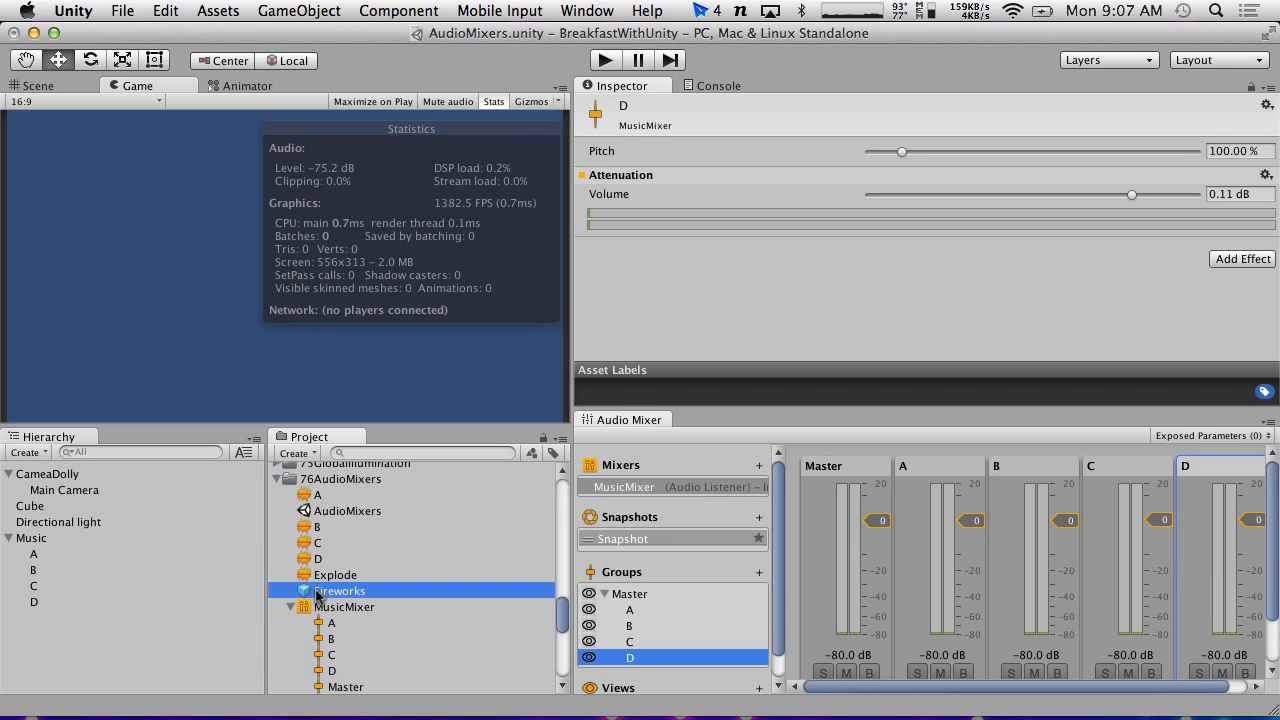
pyautogui.scroll(-10, 830, 184)
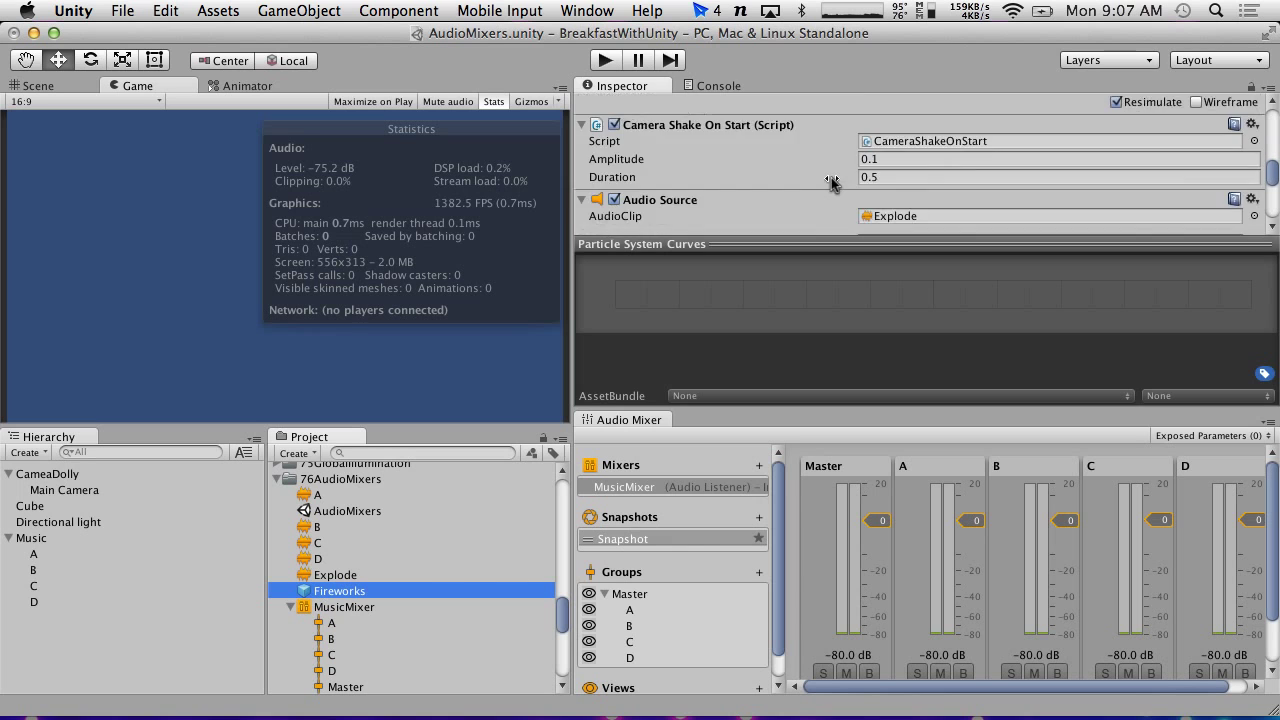
pyautogui.scroll(1, 830, 184)
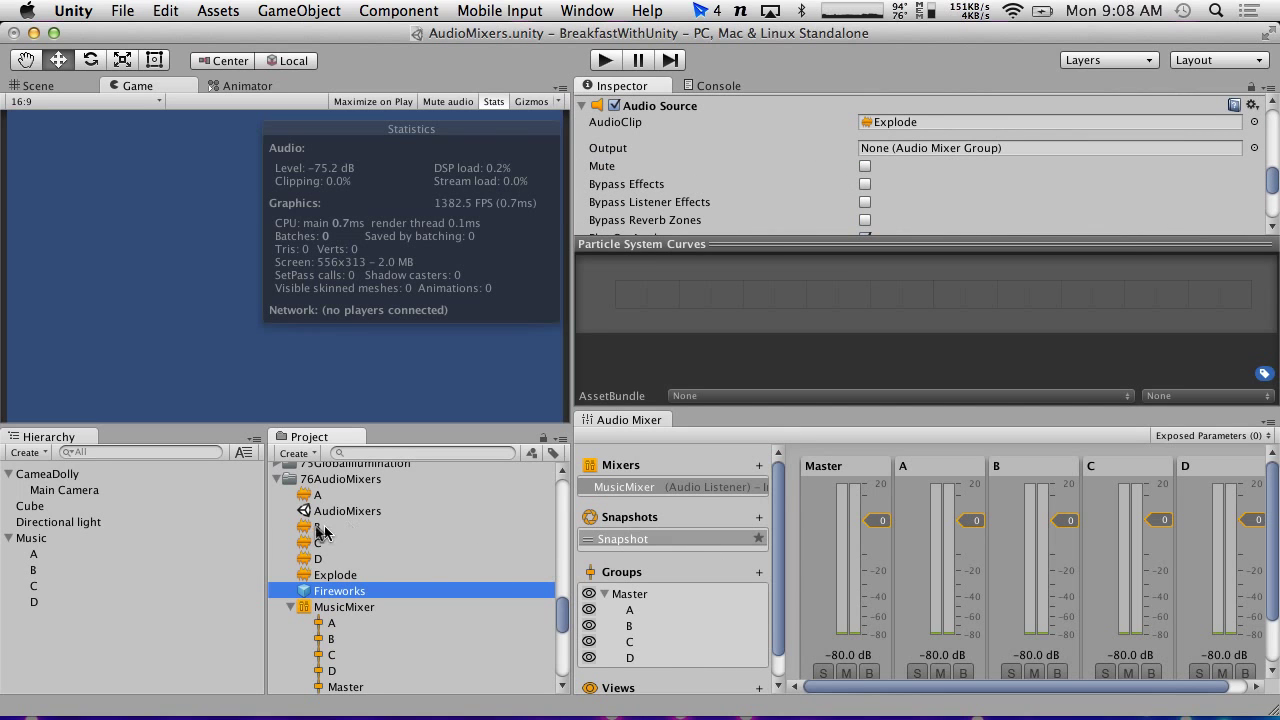
pyautogui.rightClick(330, 480)
pyautogui.moveTo(450, 370)
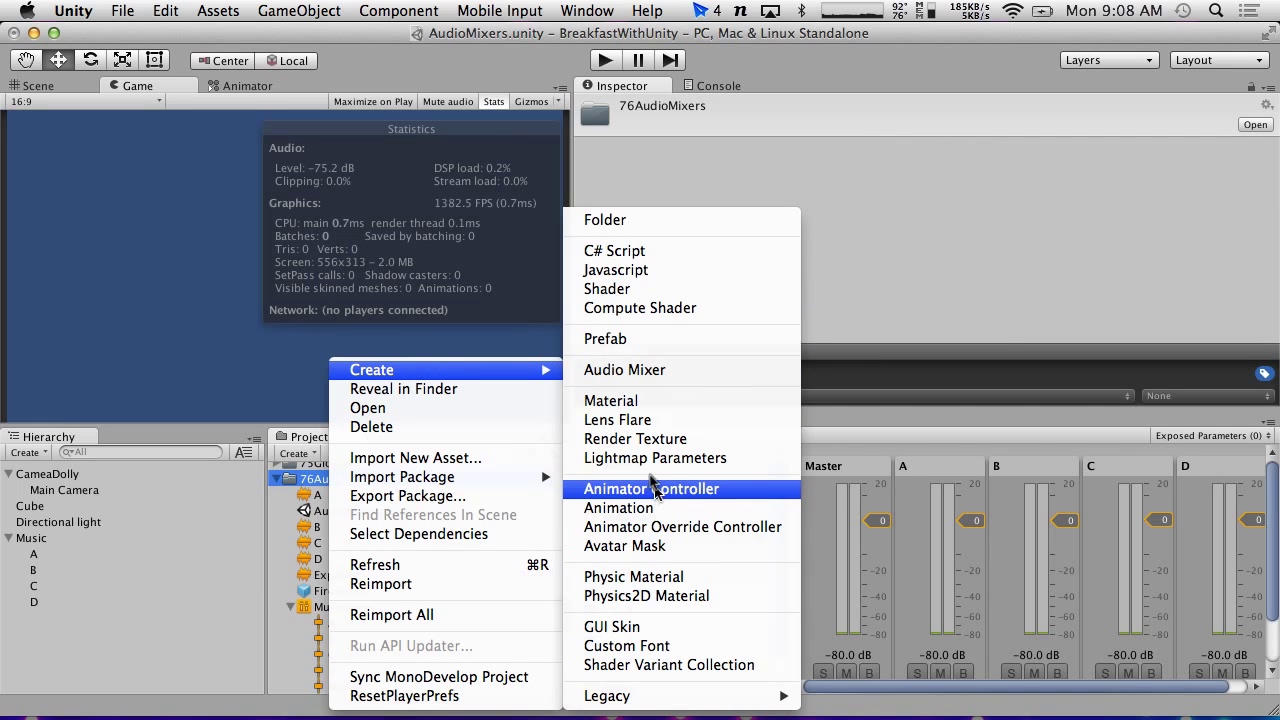
pyautogui.click(640, 372)
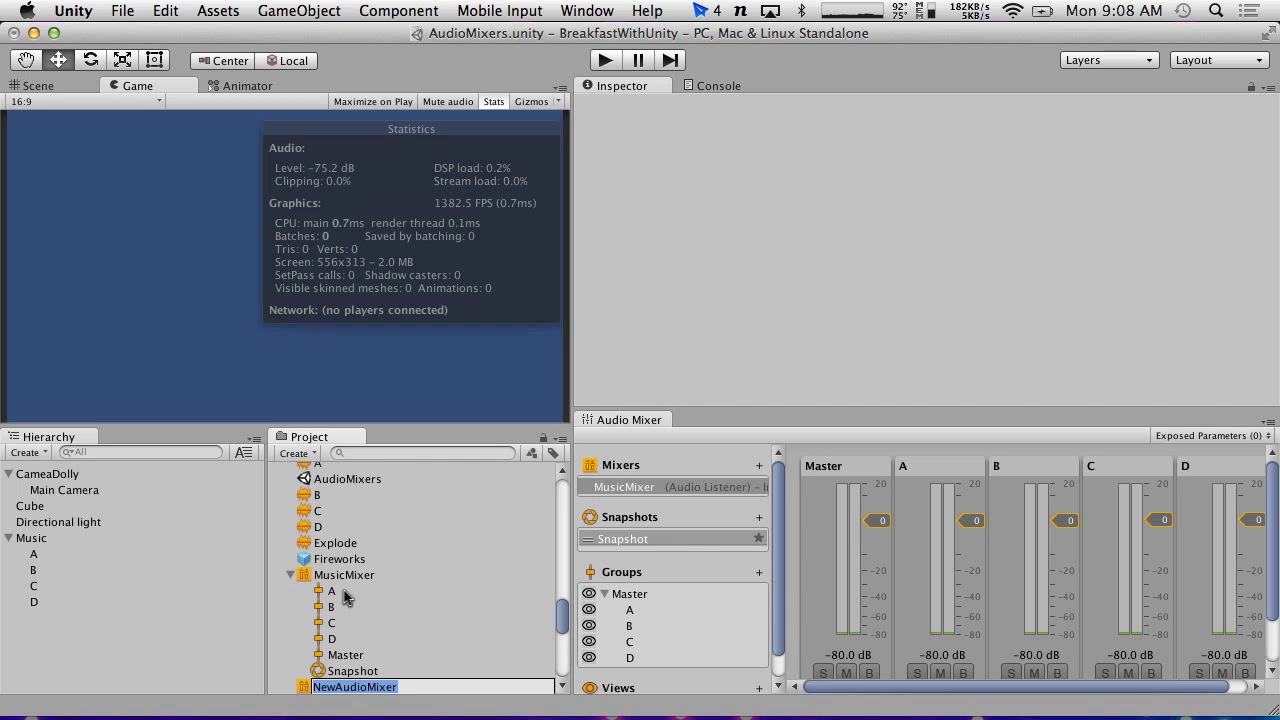
pyautogui.write('F')
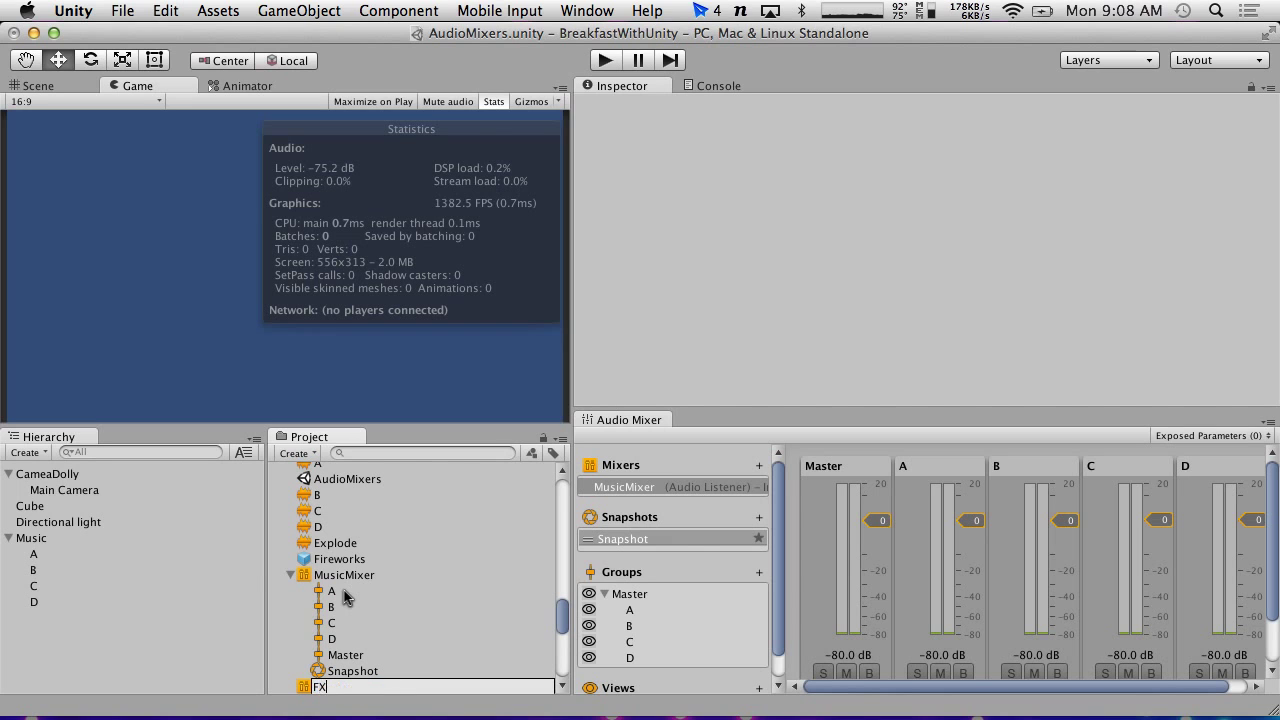
pyautogui.write('X')
pyautogui.press('Return')
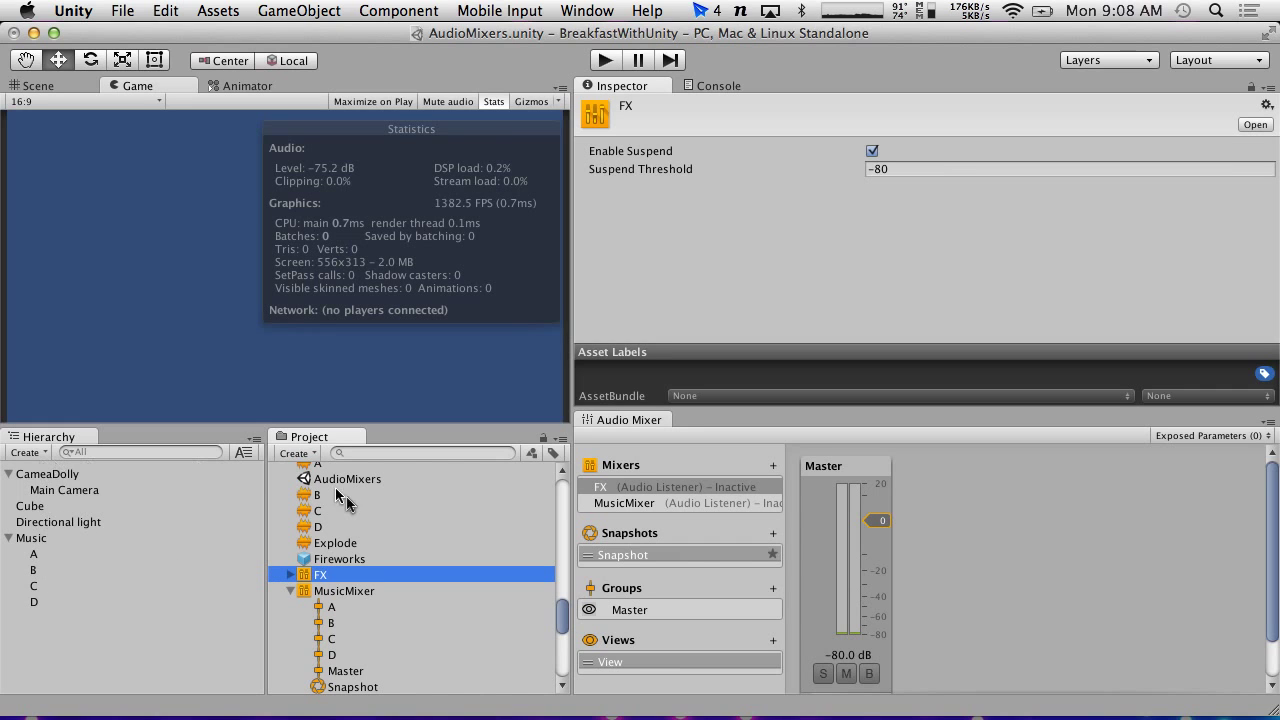
# Step: Route the Fireworks prefab's Audio Source output to the Master group of the FX mixer
pyautogui.click(300, 558)
pyautogui.scroll(-10, 910, 135)
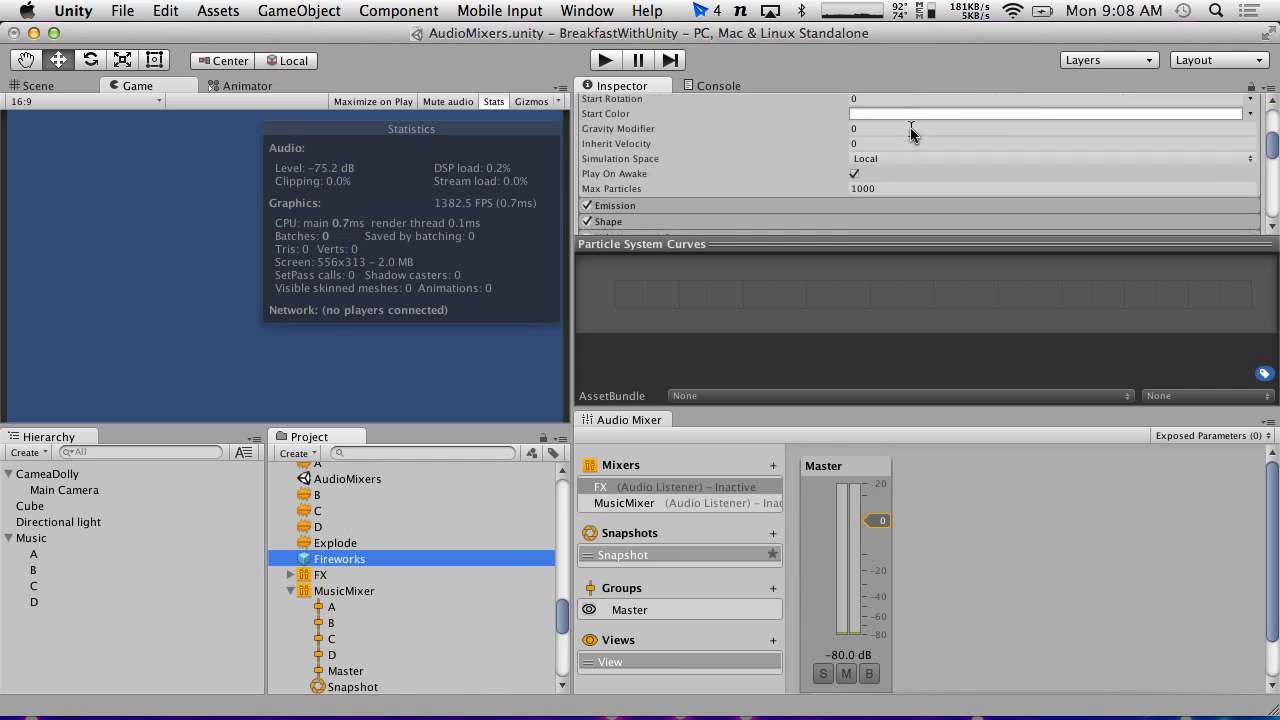
pyautogui.scroll(-5, 910, 135)
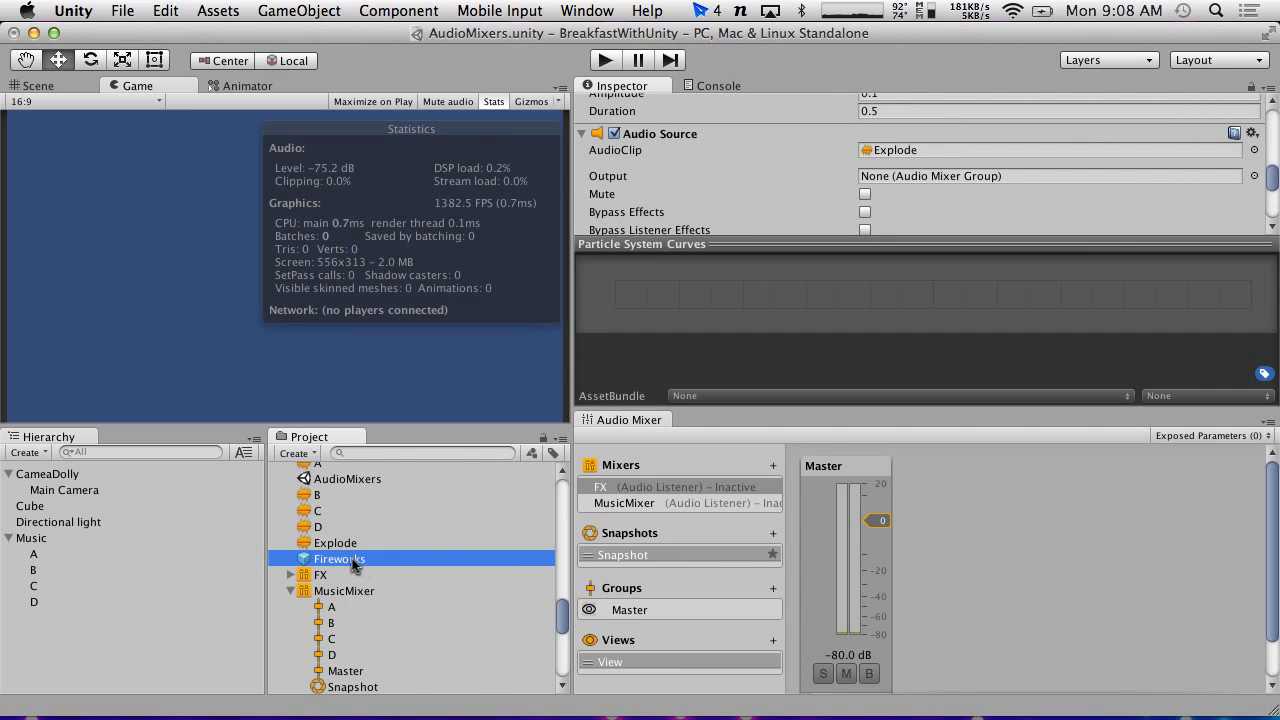
pyautogui.click(1254, 176)
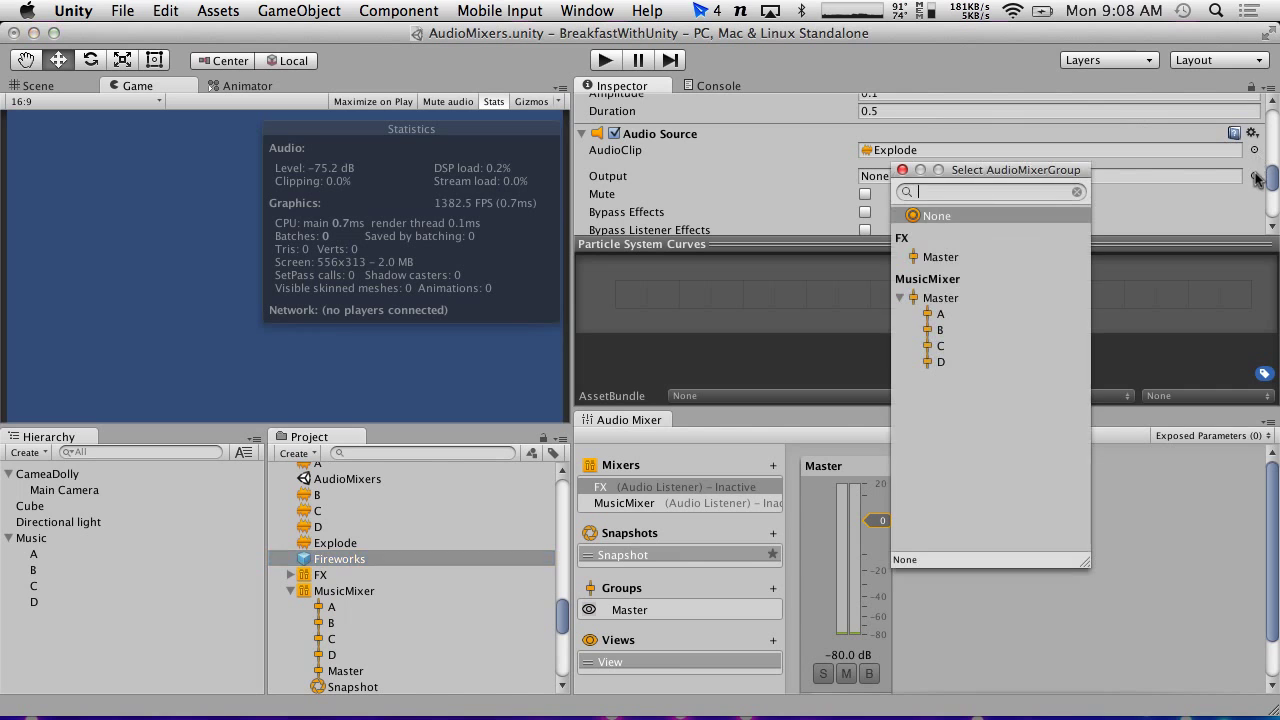
pyautogui.click(926, 257)
pyautogui.doubleClick(926, 256)
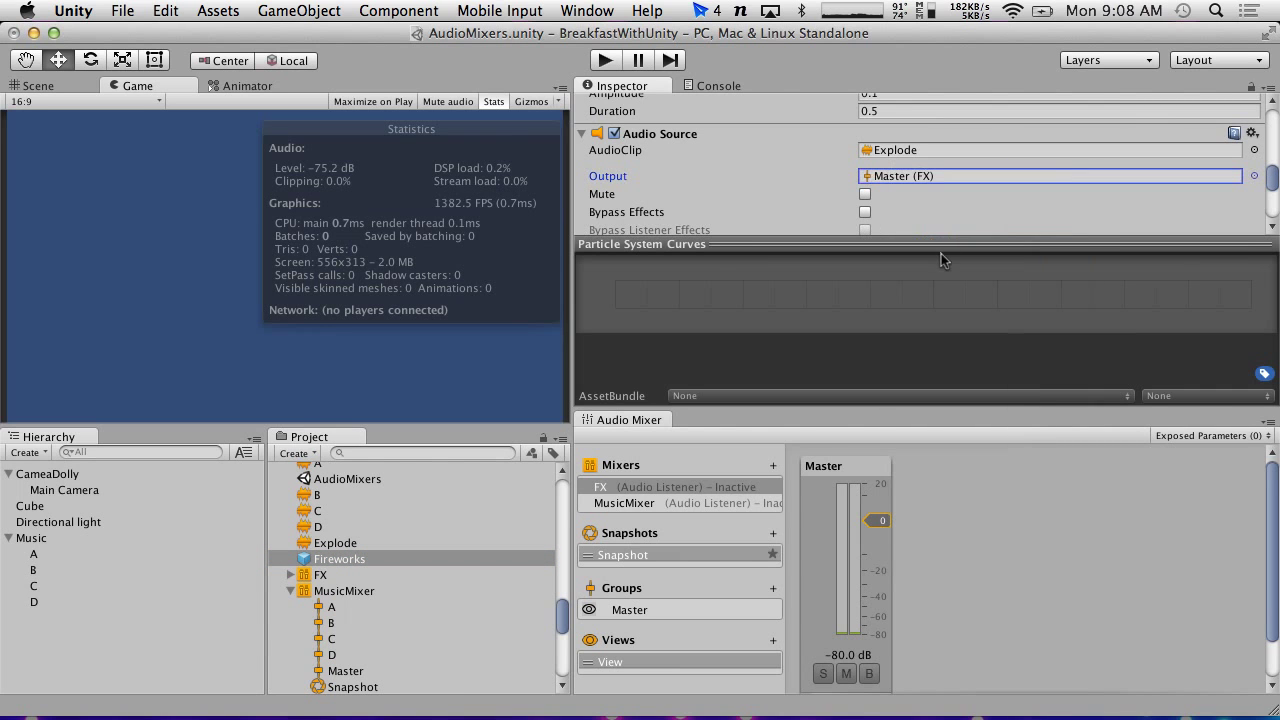
# Step: Test FX's Master fader during playback with mixer editing enabled, stop the scene, and set that group's volume to 0.03 dB
pyautogui.click(605, 61)
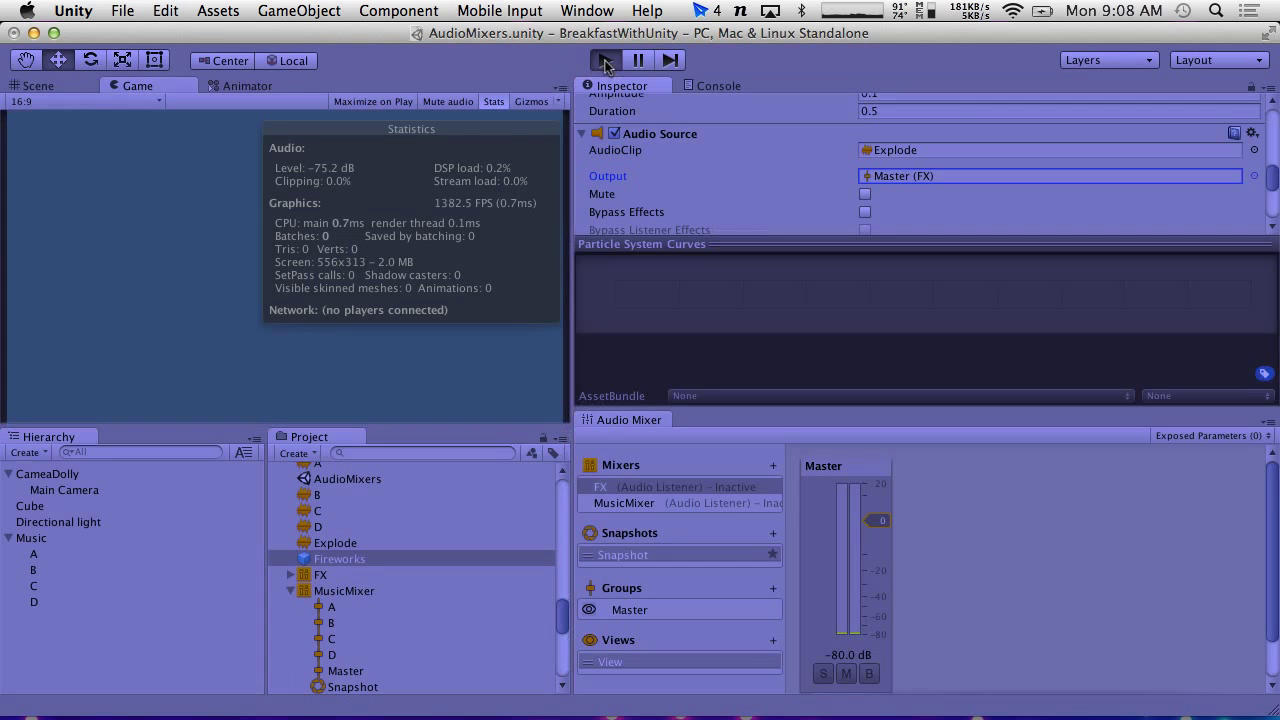
pyautogui.click(873, 523)
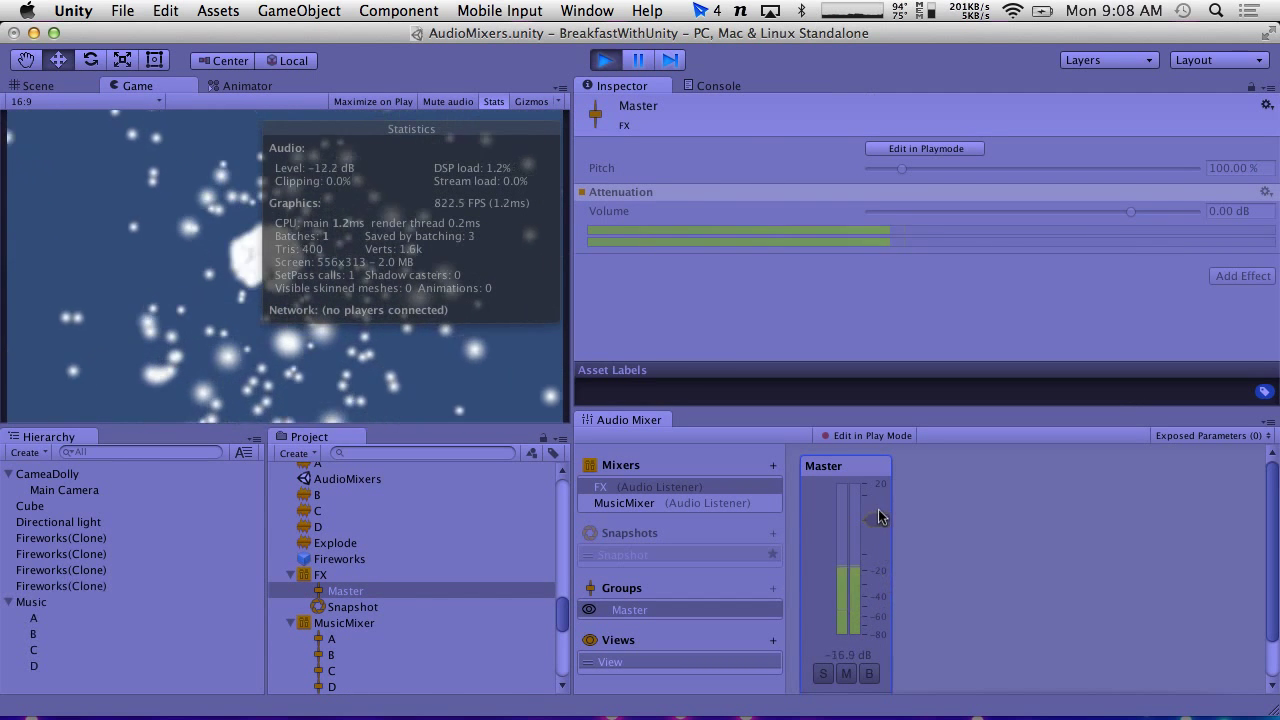
pyautogui.click(868, 435)
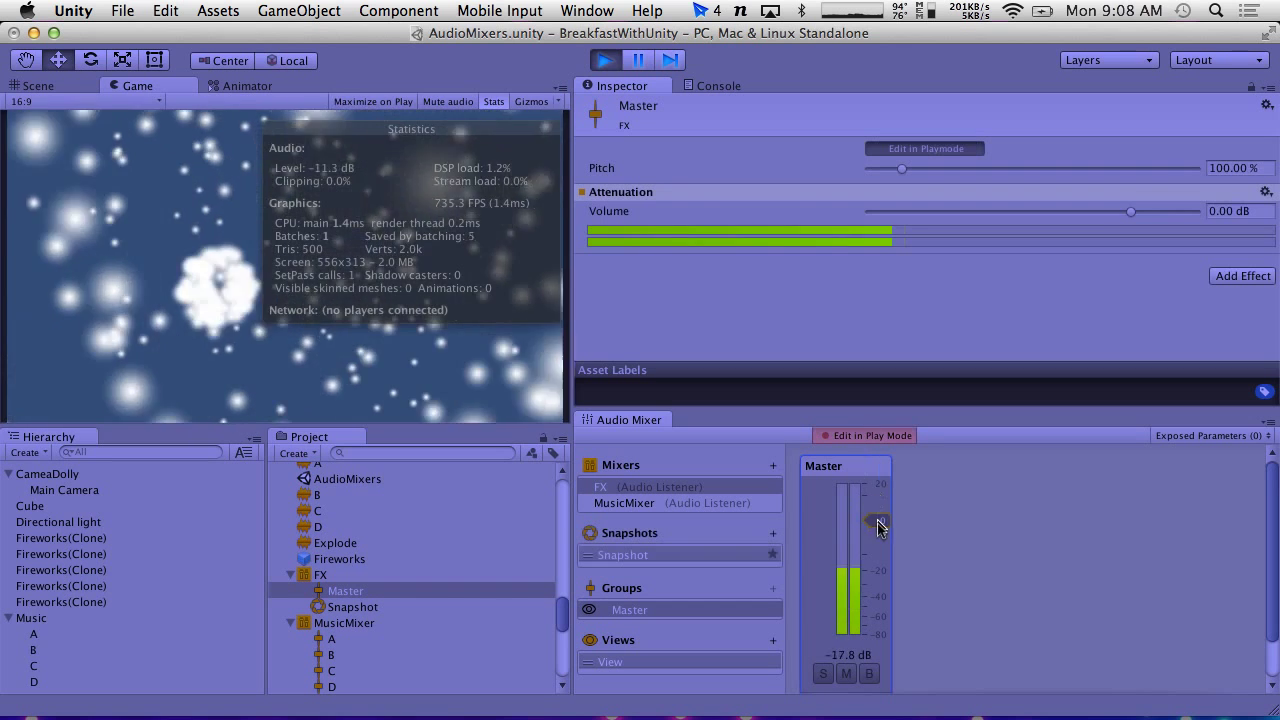
pyautogui.moveTo(877, 521); pyautogui.dragTo(874, 397)
pyautogui.moveTo(873, 476); pyautogui.dragTo(877, 519)
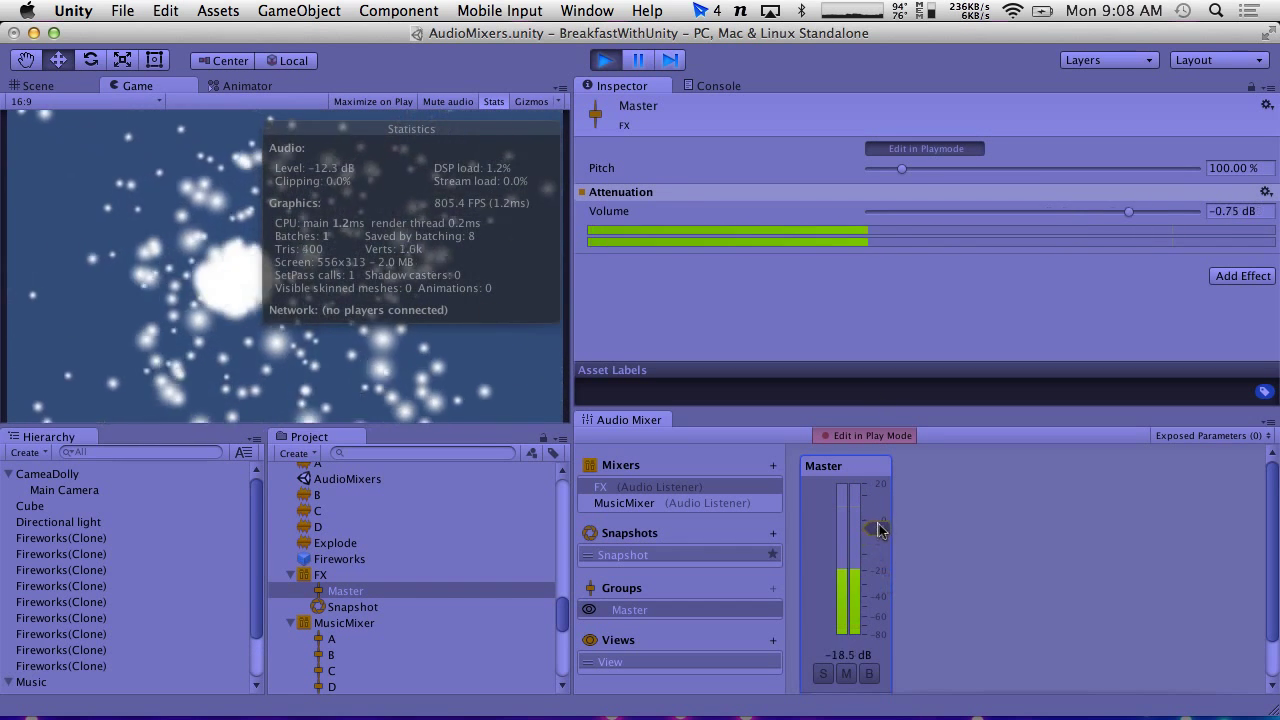
pyautogui.click(856, 438)
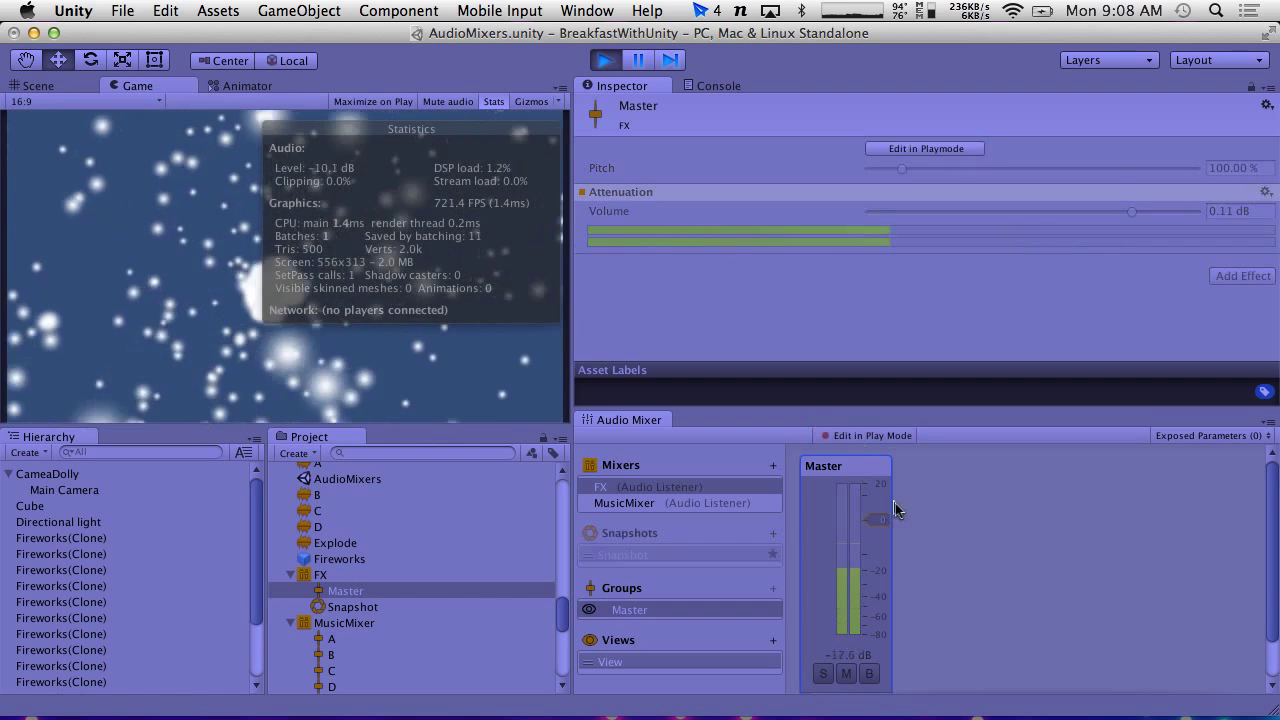
pyautogui.click(603, 61)
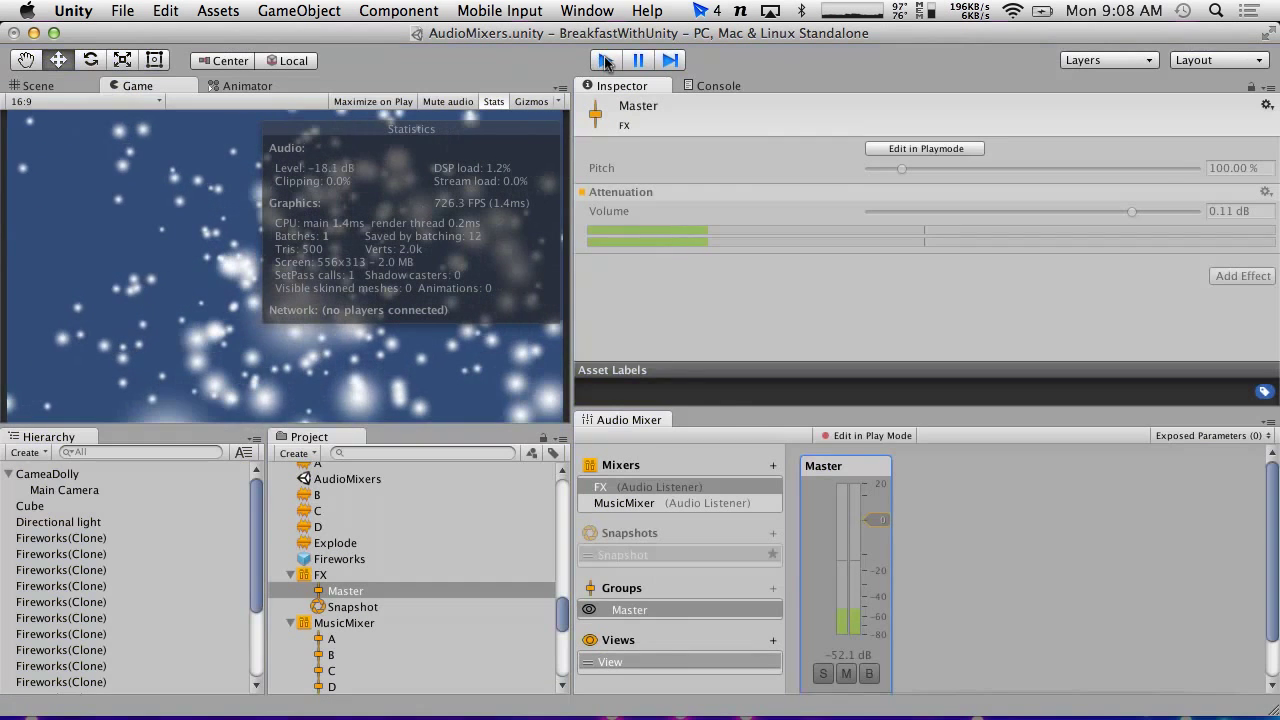
pyautogui.moveTo(871, 520); pyautogui.dragTo(878, 518)
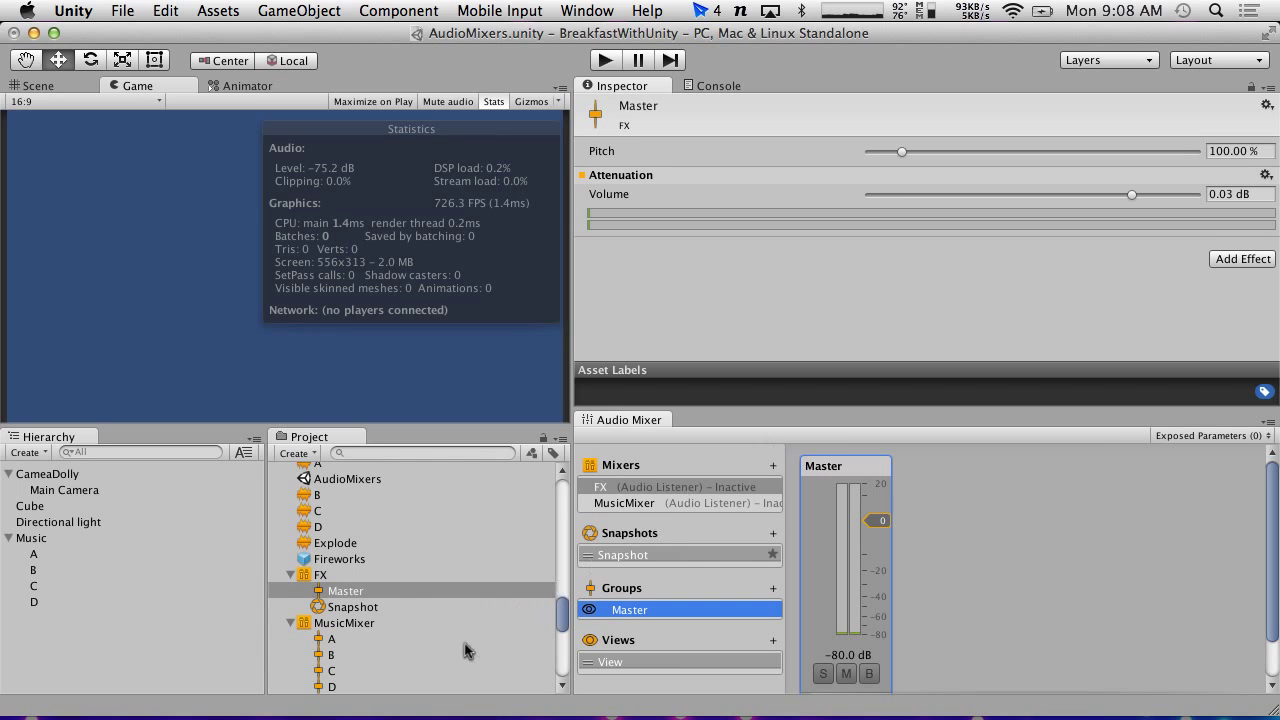
# Step: Open MusicMixer, nest group B under group A, and select the nested group B
pyautogui.moveTo(350, 623); pyautogui.dragTo(640, 596)
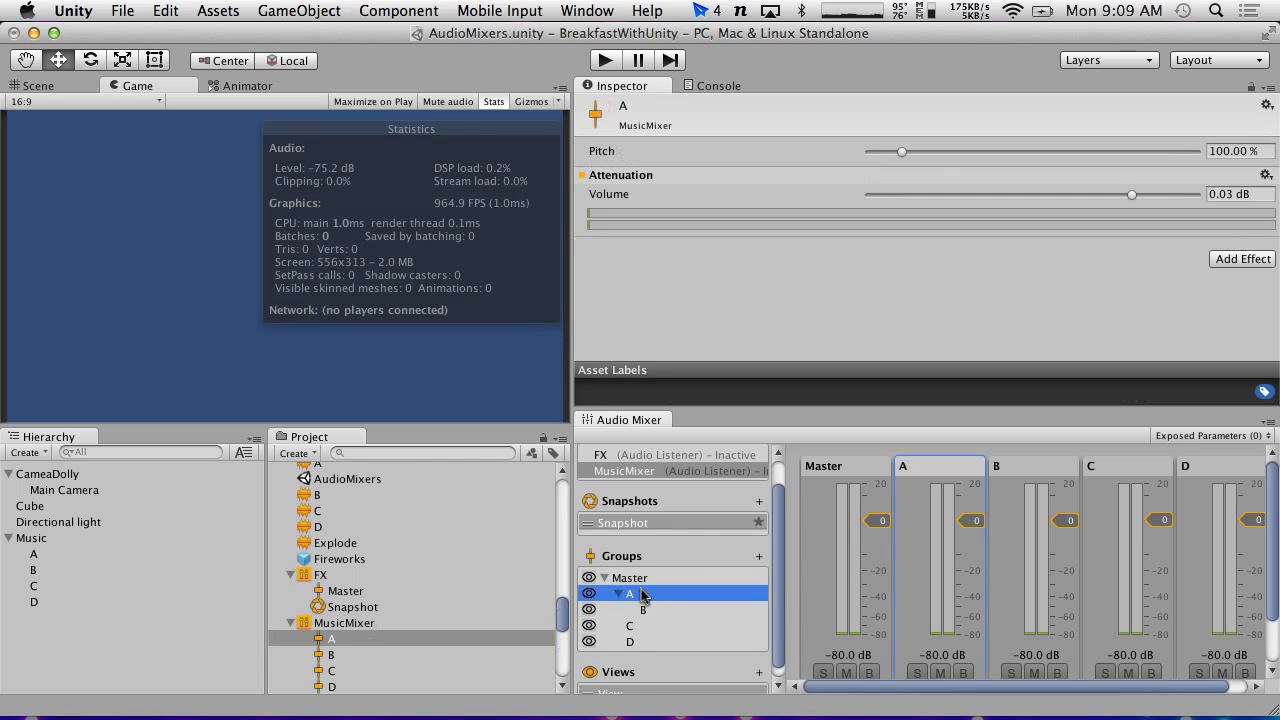
pyautogui.click(627, 578)
pyautogui.click(642, 596)
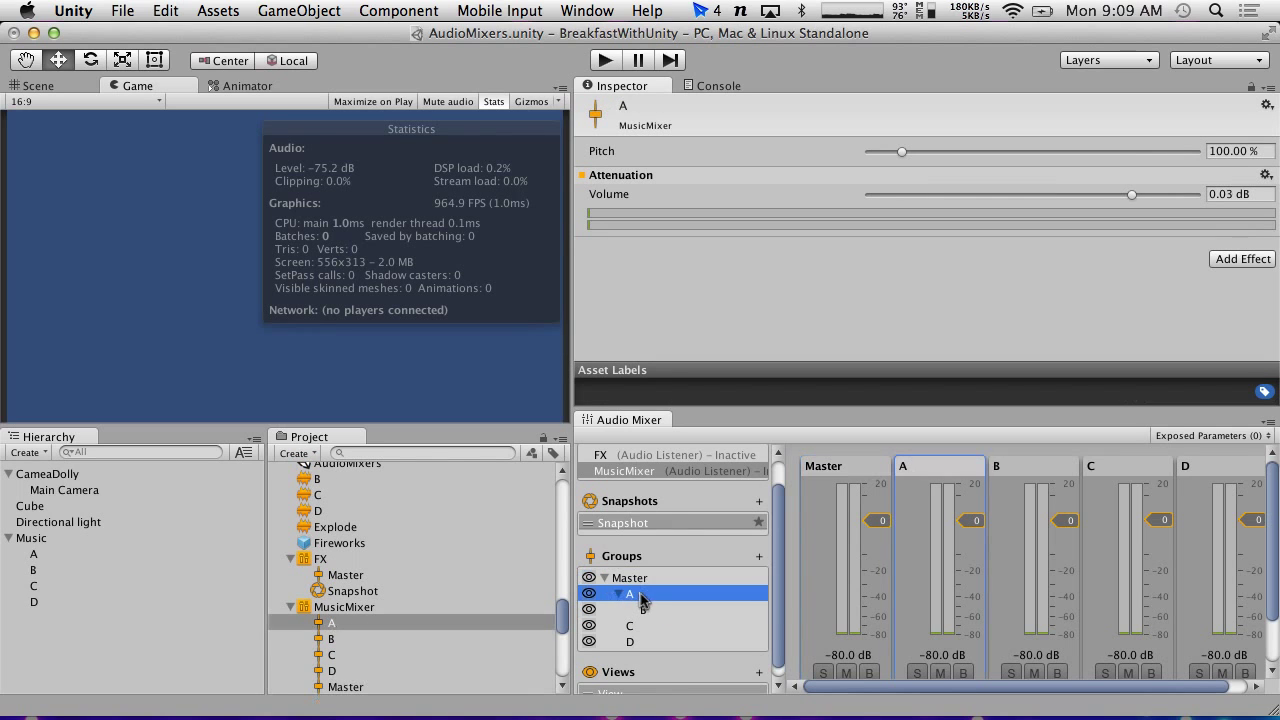
pyautogui.click(650, 611)
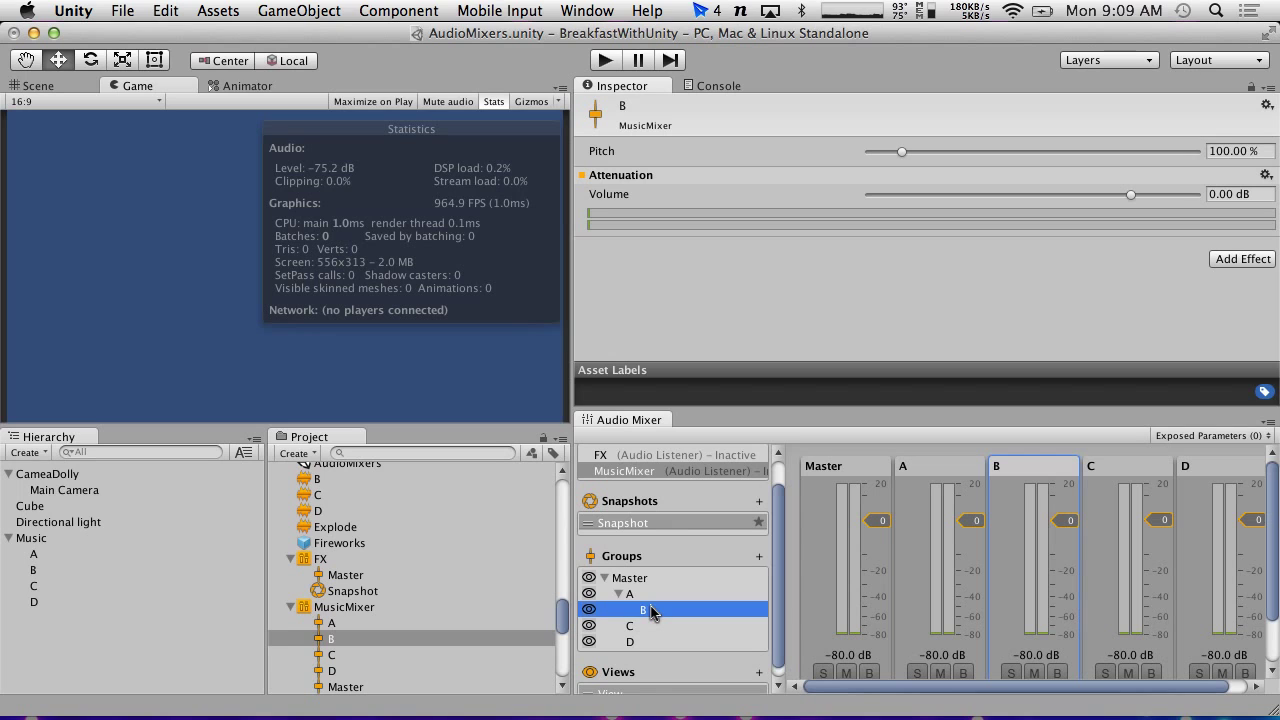
# Step: Test the faders of MusicMixer's group A and its nested group B during playback with mixer editing enabled, and stop the scene
pyautogui.click(642, 596)
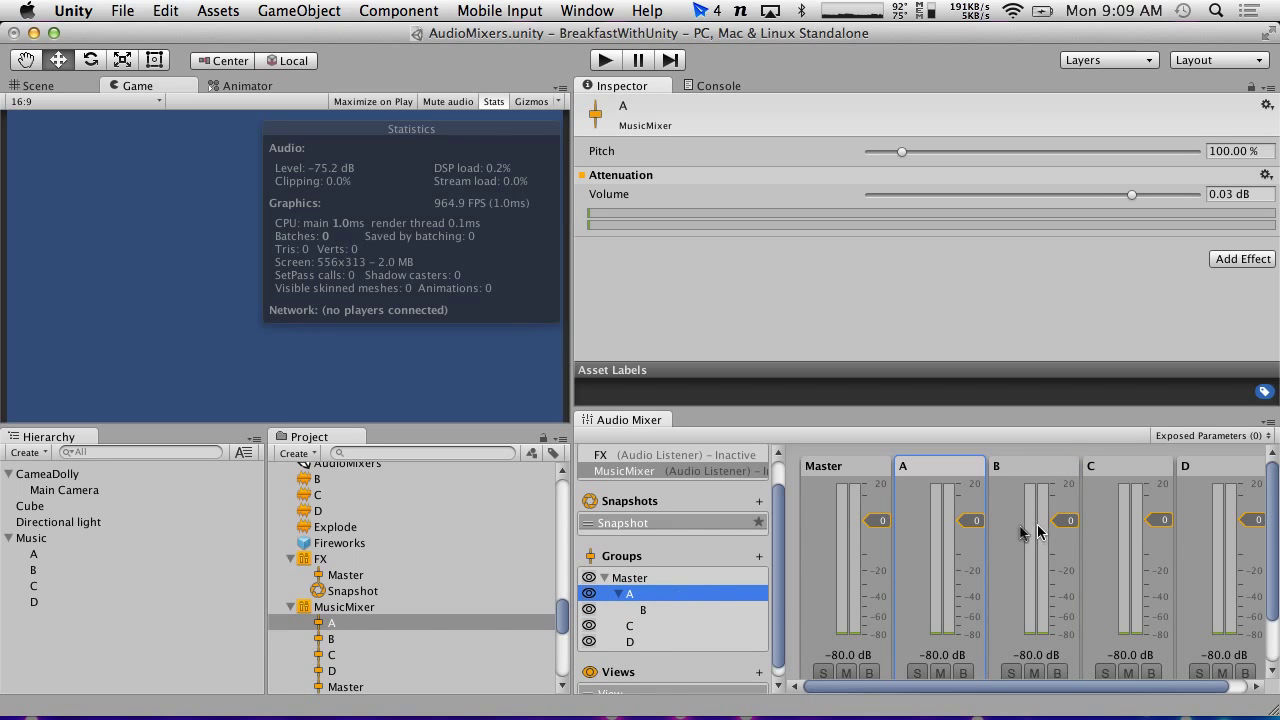
pyautogui.click(606, 60)
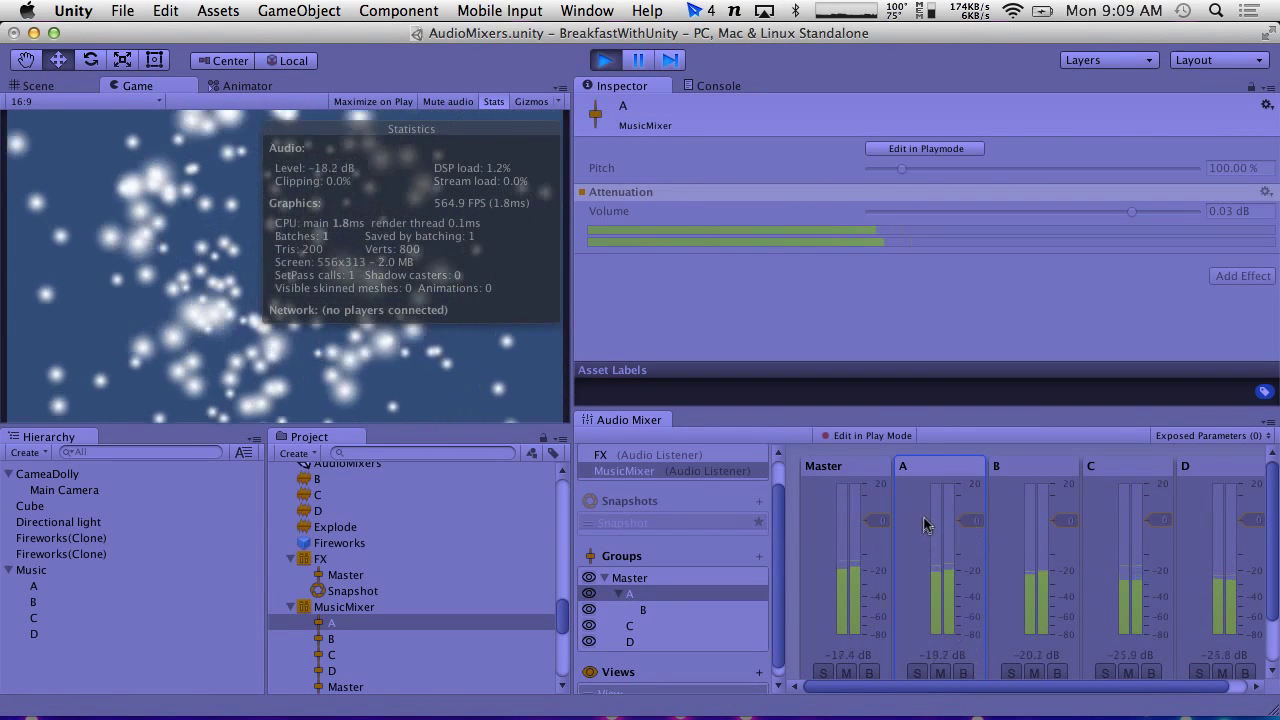
pyautogui.click(885, 435)
pyautogui.moveTo(970, 520); pyautogui.dragTo(970, 640)
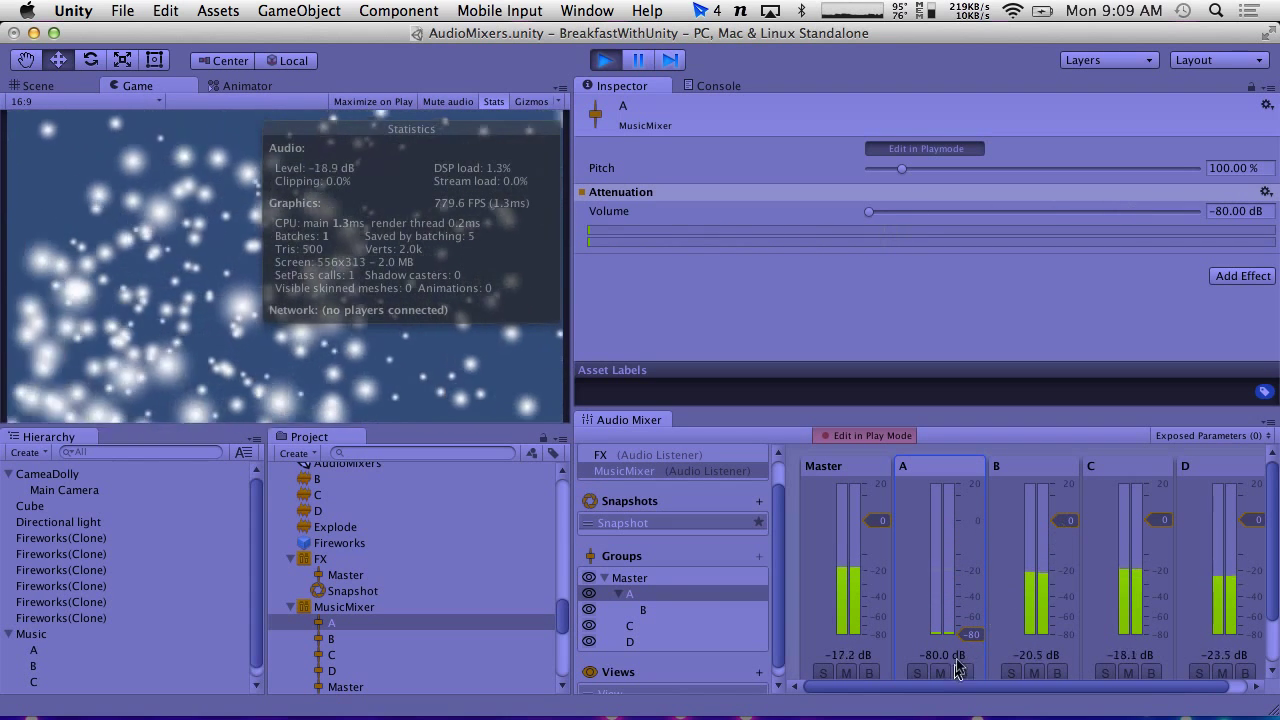
pyautogui.moveTo(968, 648); pyautogui.dragTo(968, 533)
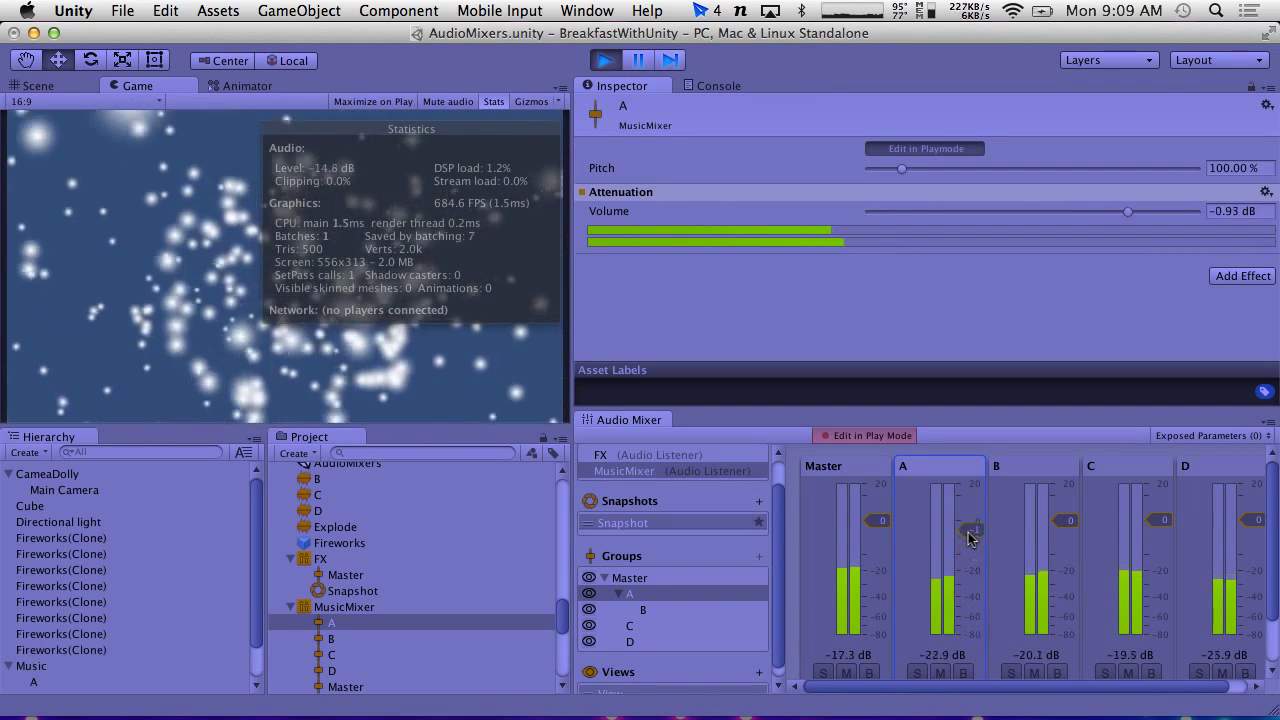
pyautogui.moveTo(1066, 522); pyautogui.dragTo(1036, 670)
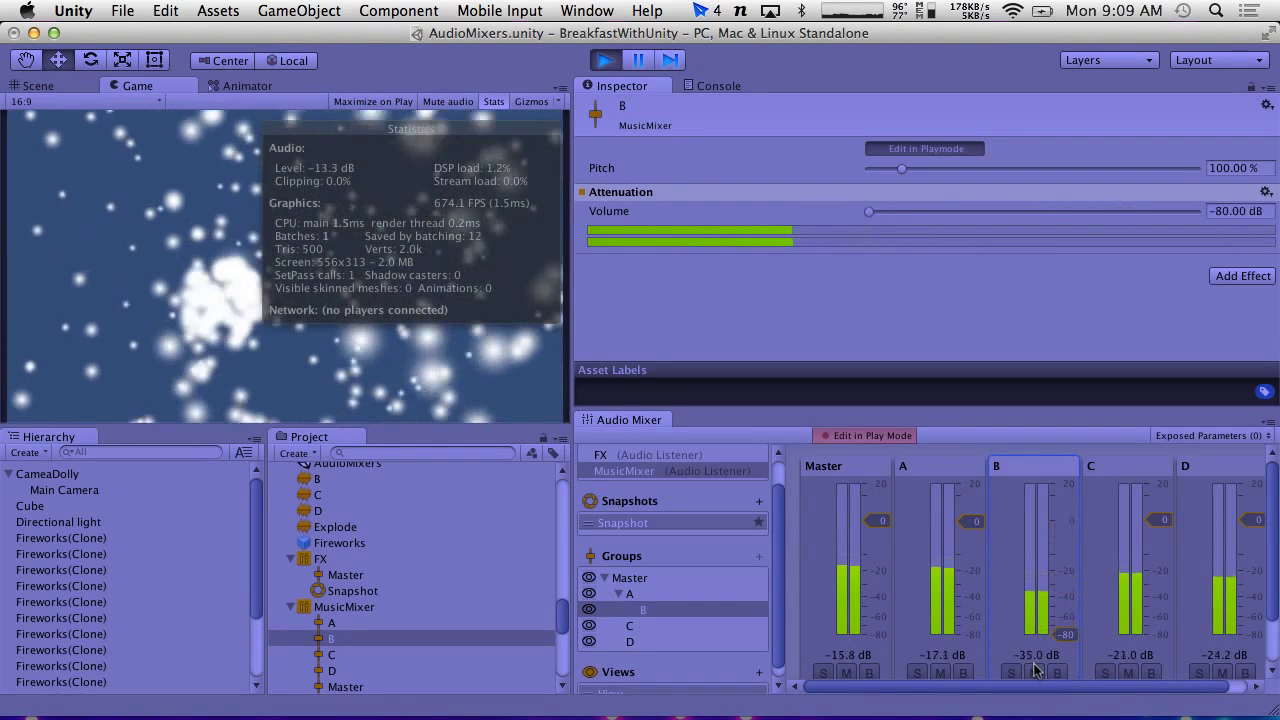
pyautogui.click(605, 59)
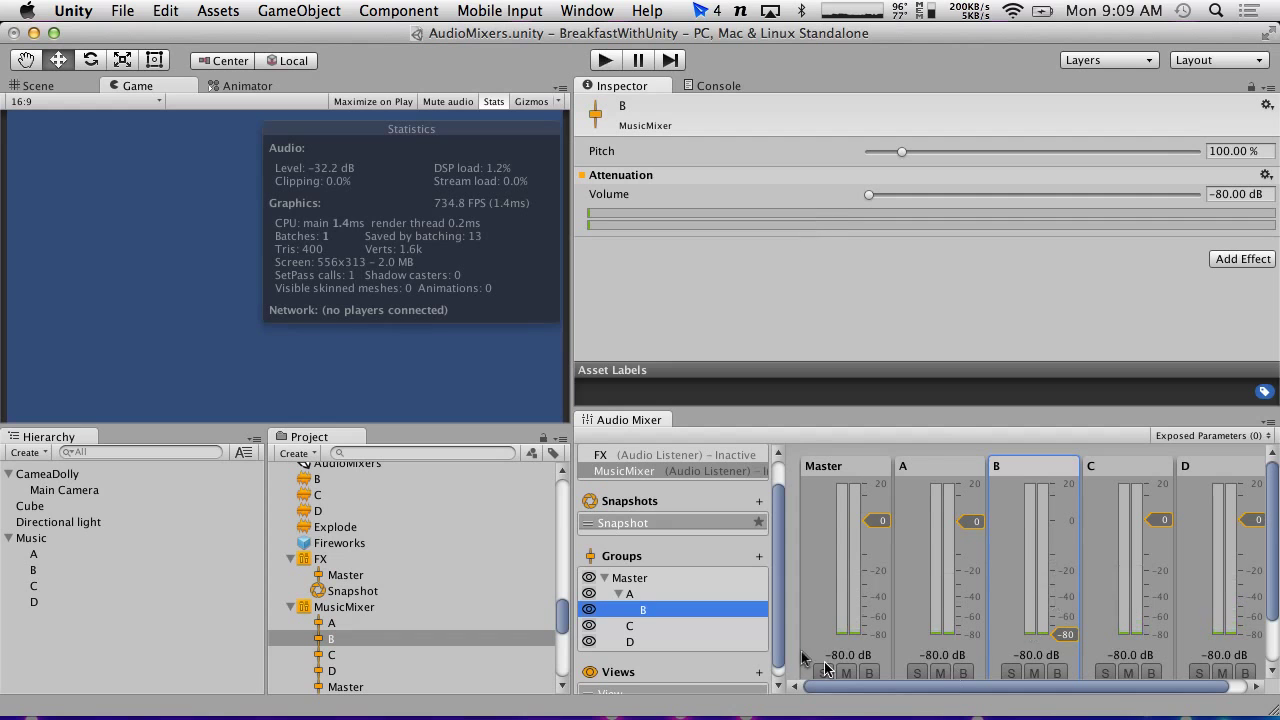
# Step: Move MusicMixer's group B out of group A so it sits directly under Master, and set its volume to 0.03 dB
pyautogui.moveTo(645, 611)
pyautogui.mouseDown()
pyautogui.moveTo(645, 598)
pyautogui.moveTo(592, 574)
pyautogui.moveTo(640, 585)
pyautogui.moveTo(608, 578)
pyautogui.moveTo(657, 616)
pyautogui.mouseUp()
pyautogui.moveTo(1066, 634); pyautogui.dragTo(1065, 523)
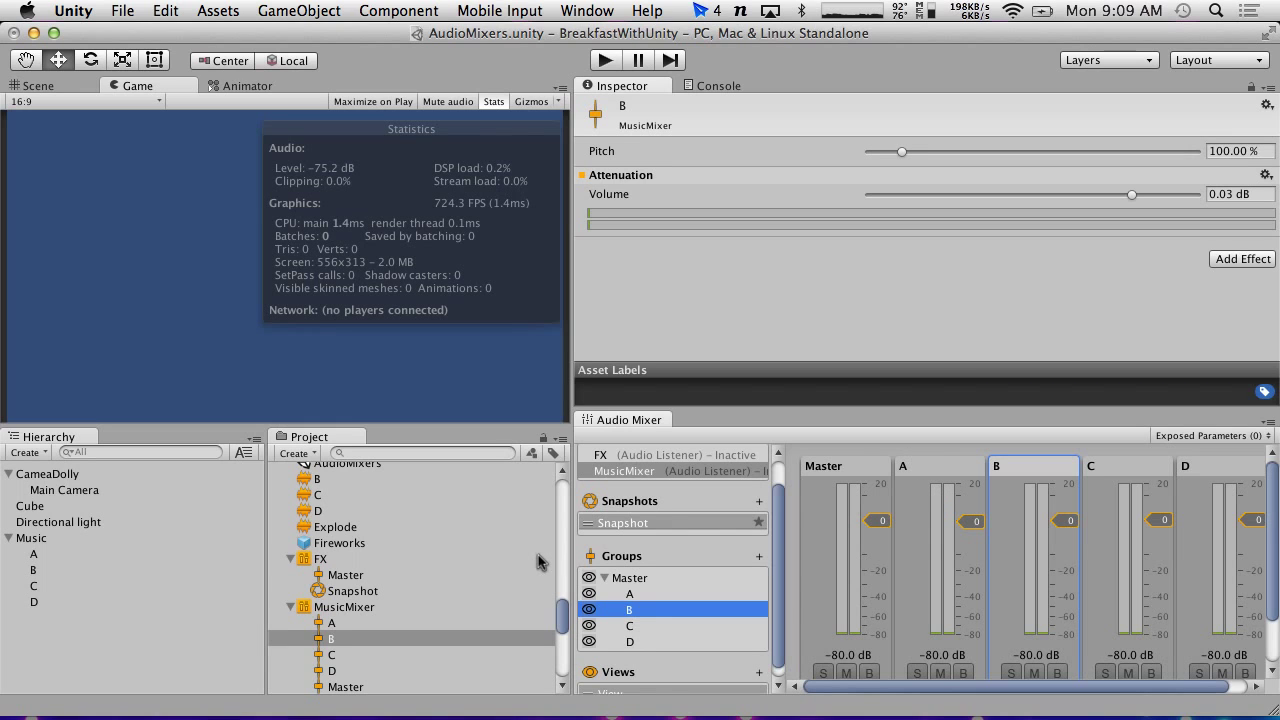
pyautogui.scroll(3, 365, 587)
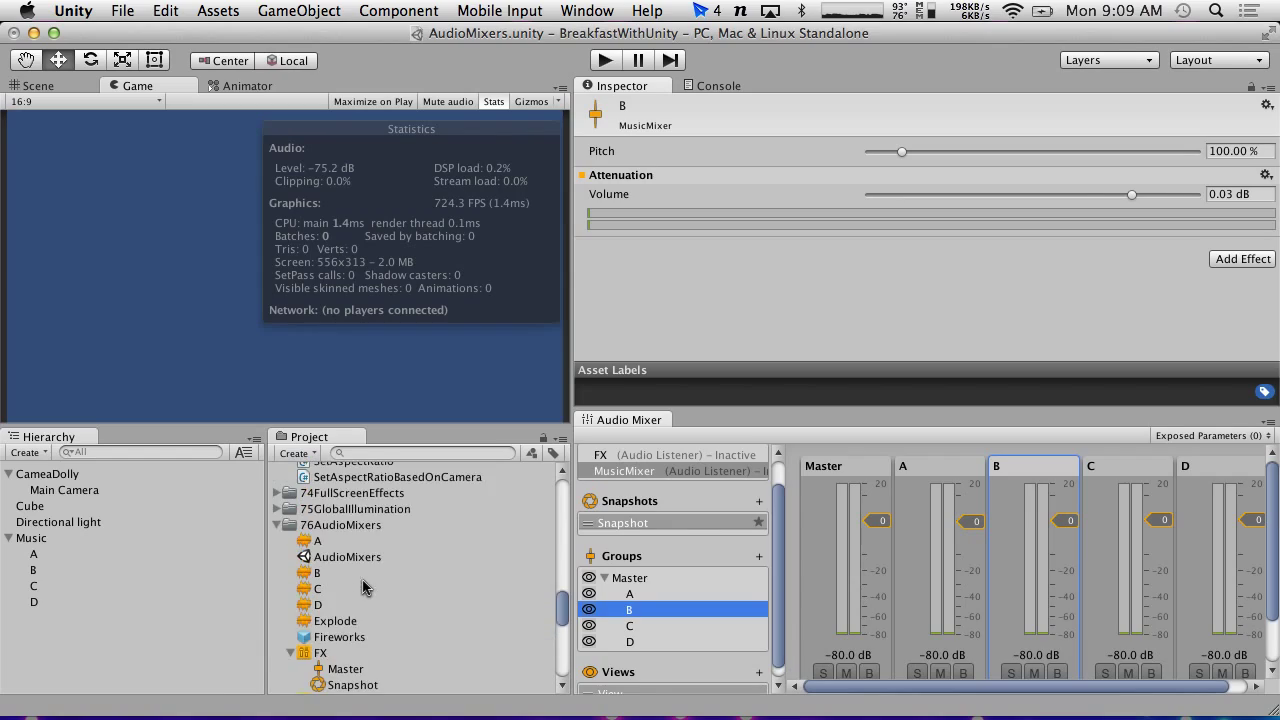
# Step: Switch to Chrome and examine the Exposed AudioMixer Parameters tutorial page on the Unity site
pyautogui.hotkey('ctrl', 'Right')
pyautogui.hotkey('ctrl', 'Right')
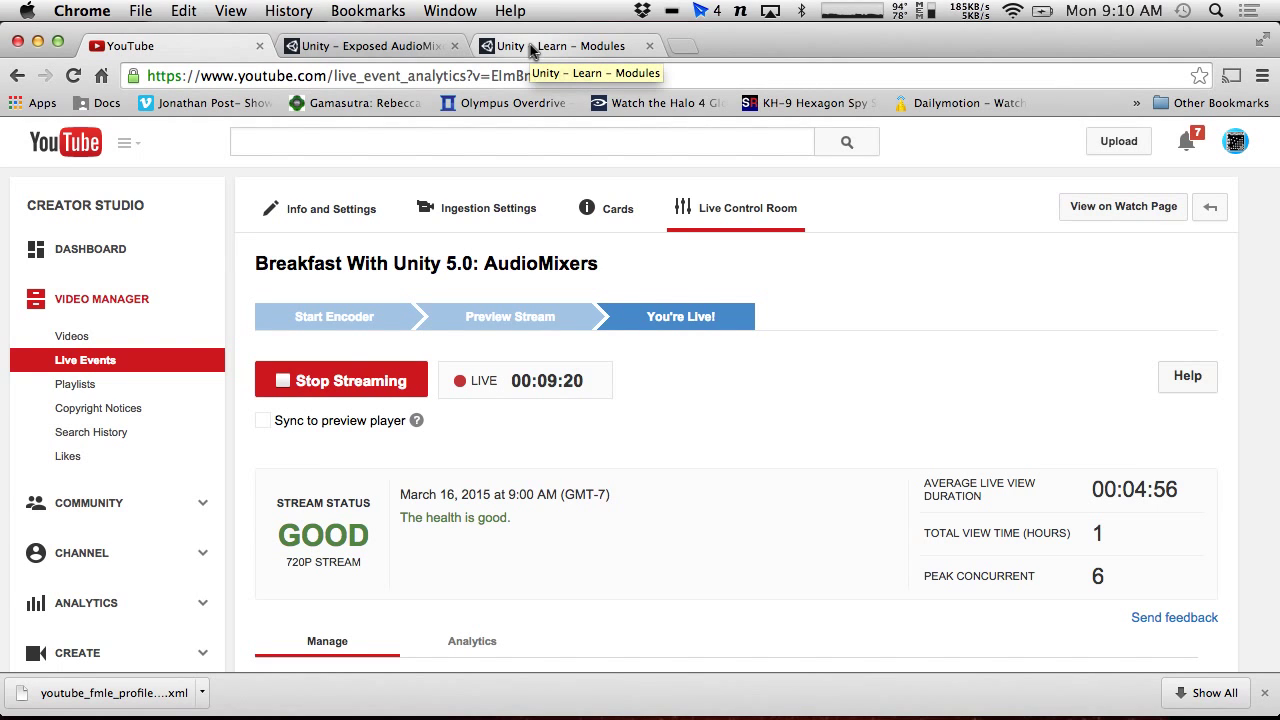
pyautogui.click(376, 46)
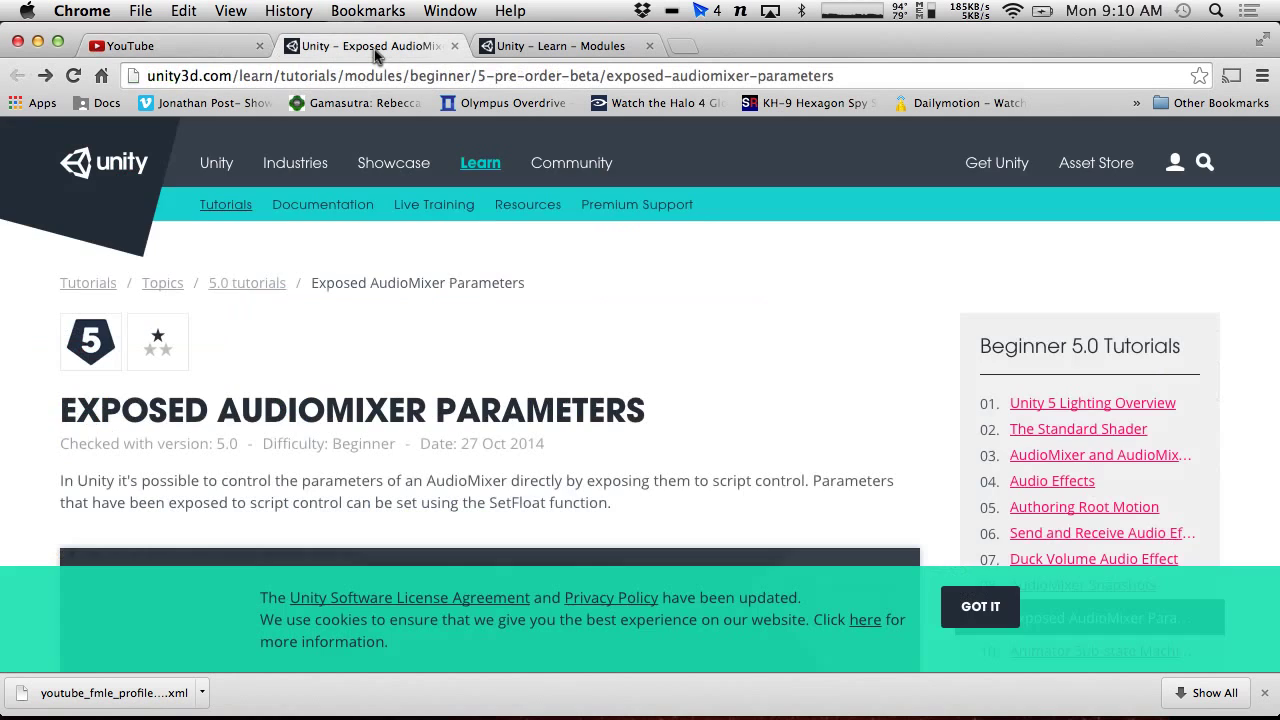
pyautogui.scroll(-10, 449, 375)
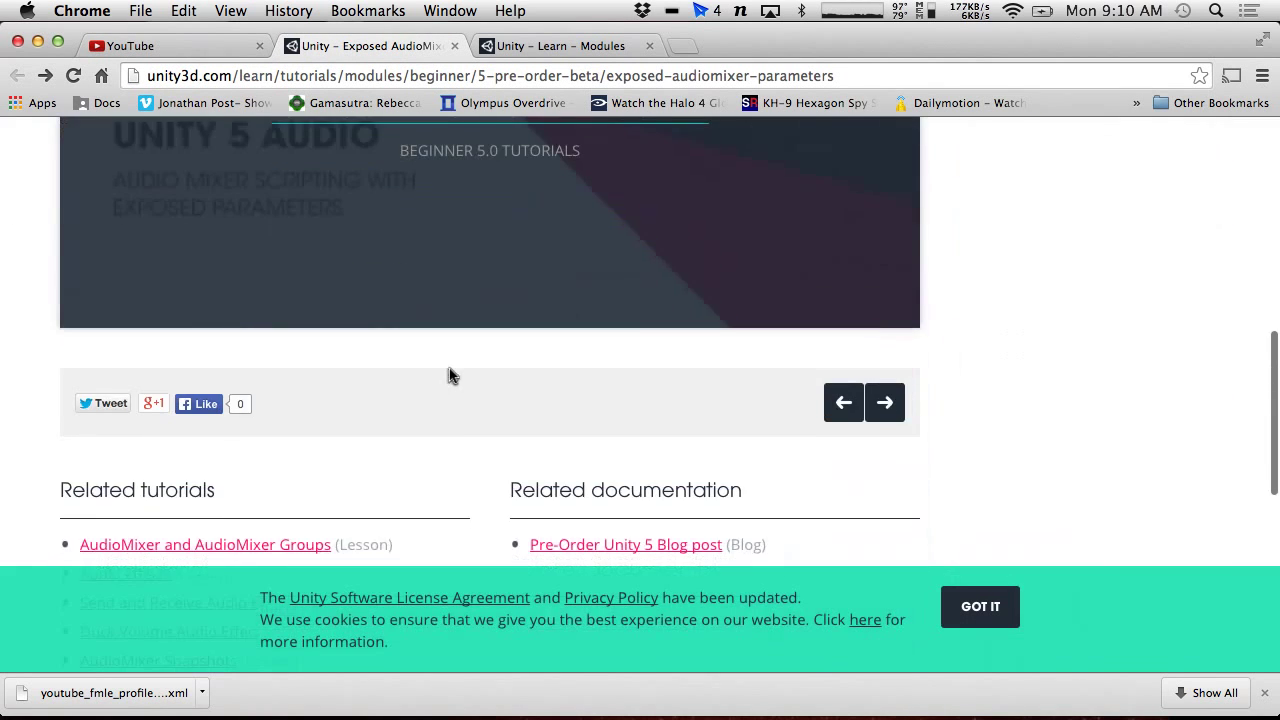
pyautogui.scroll(5, 449, 372)
pyautogui.scroll(-4, 449, 372)
pyautogui.scroll(10, 449, 372)
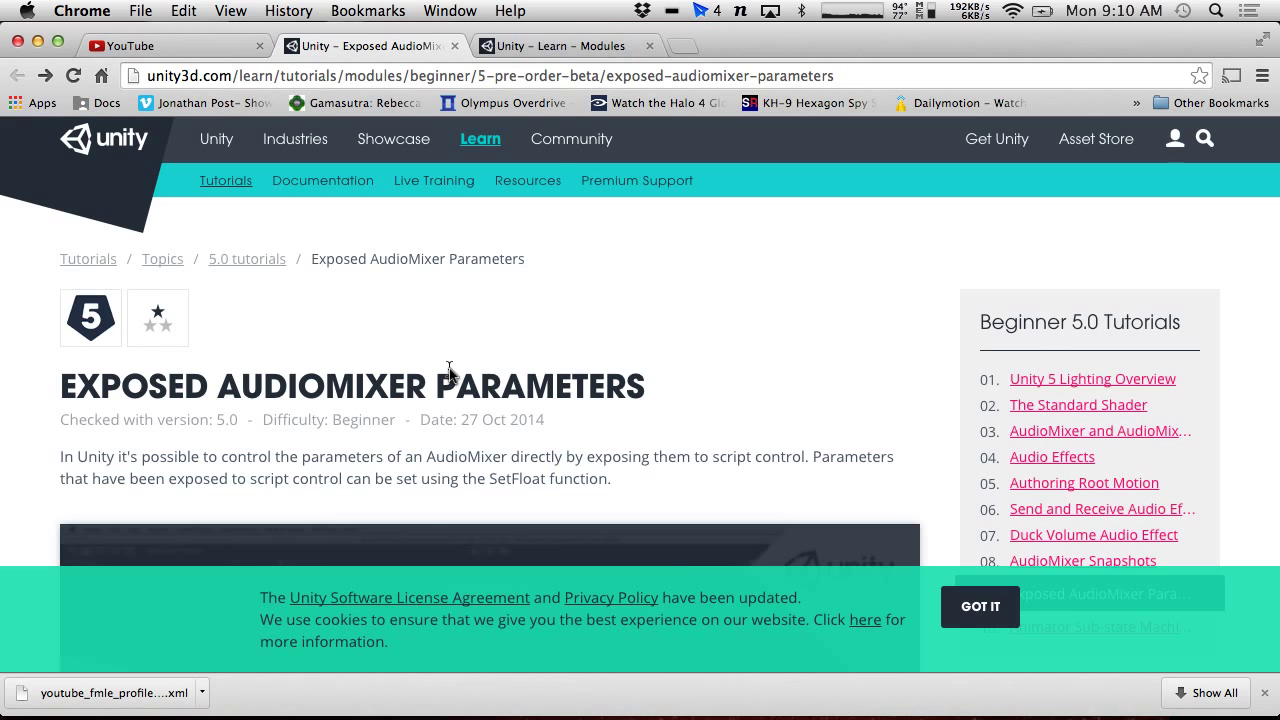
# Step: Browse the Unity tutorial modules, view the lesson list of the 5.0 tutorials topic, and return to the Exposed AudioMixer Parameters page
pyautogui.click(598, 49)
pyautogui.scroll(-10, 429, 409)
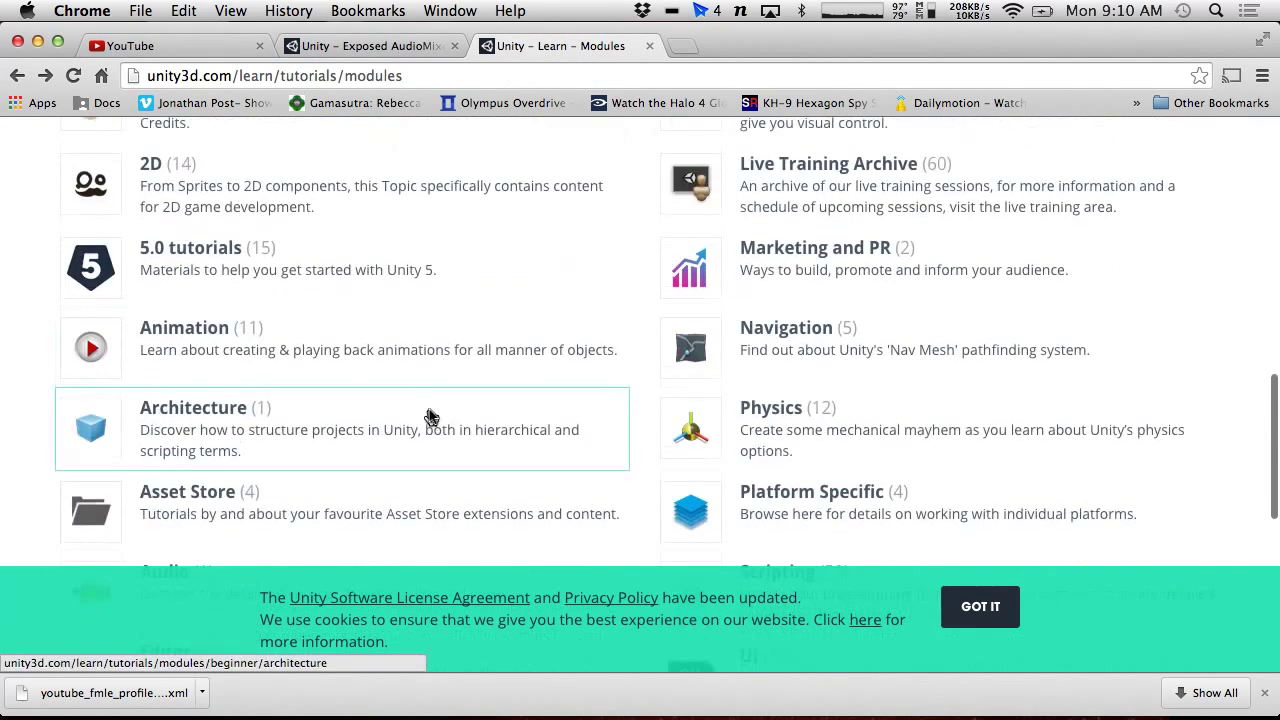
pyautogui.scroll(10, 429, 409)
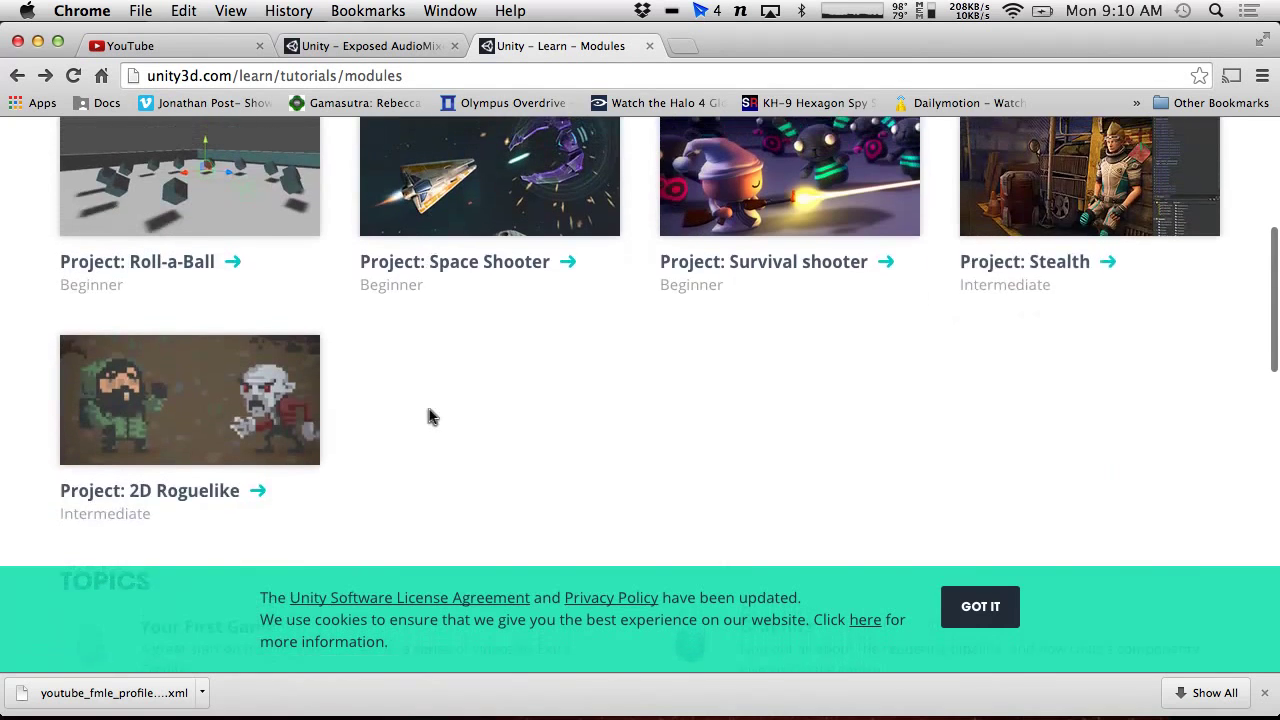
pyautogui.scroll(2, 429, 416)
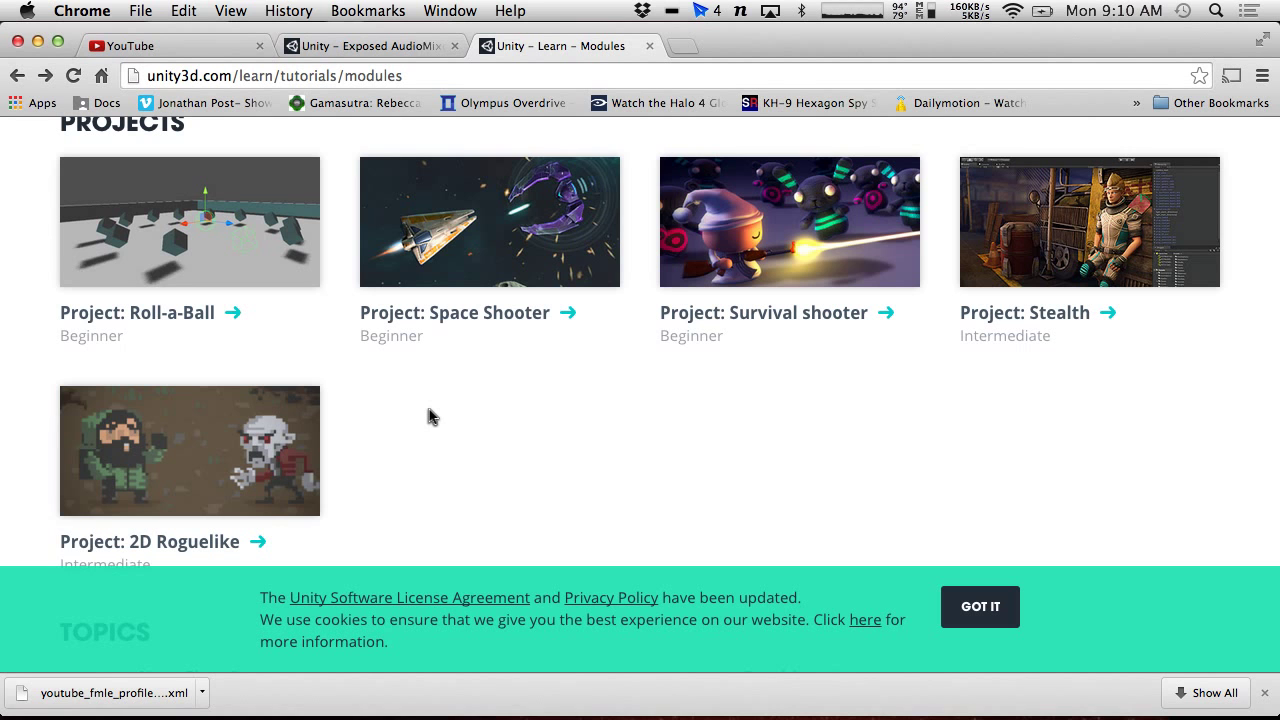
pyautogui.scroll(5, 429, 414)
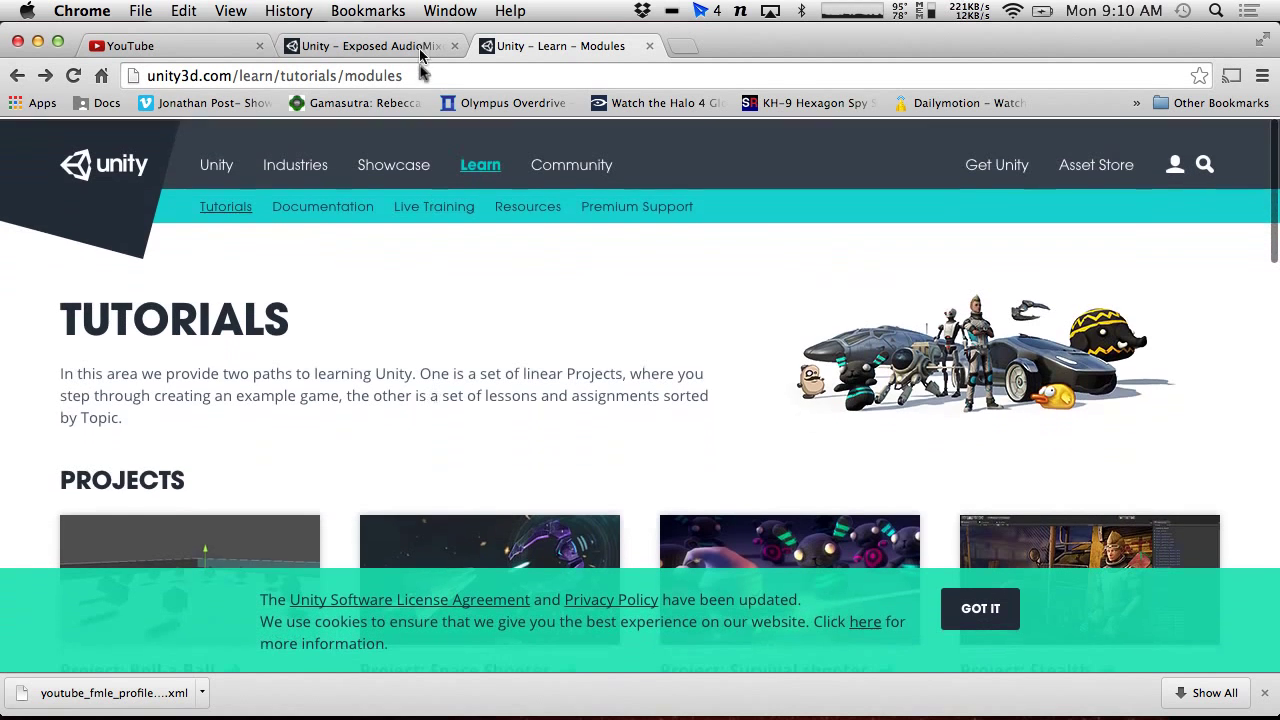
pyautogui.scroll(-10, 403, 345)
pyautogui.scroll(-3, 400, 343)
pyautogui.scroll(4, 400, 343)
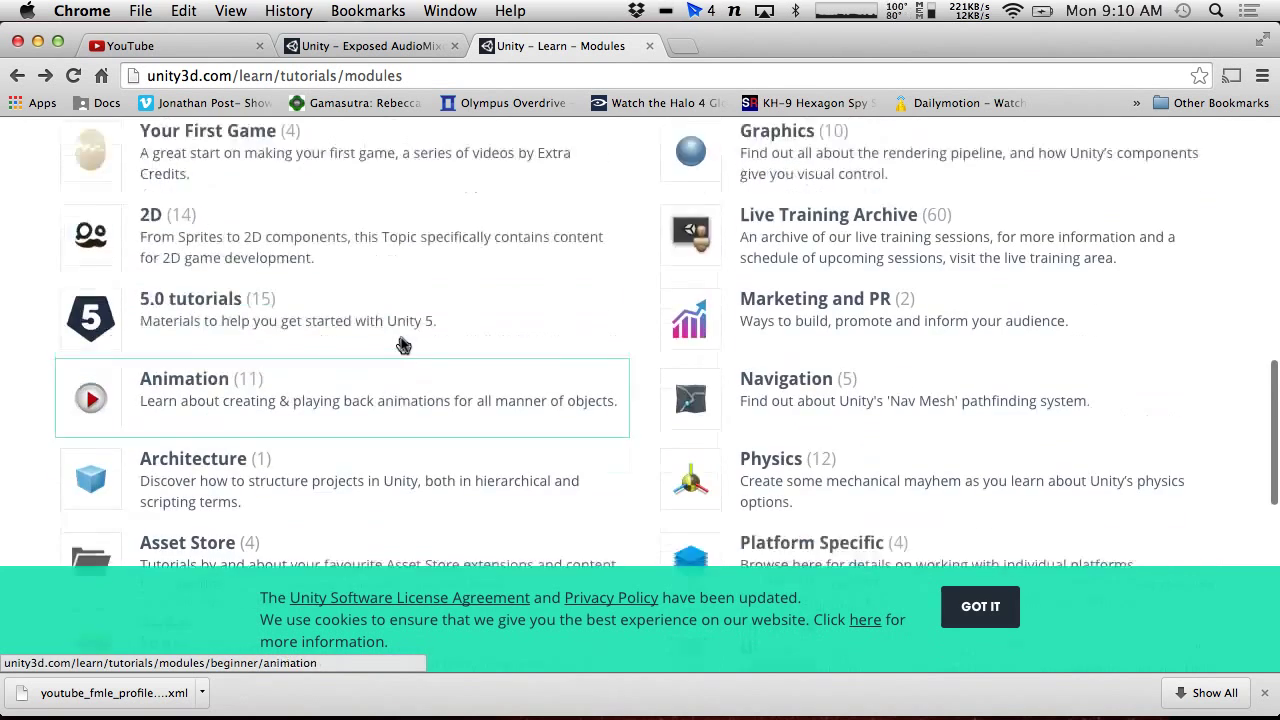
pyautogui.click(193, 348)
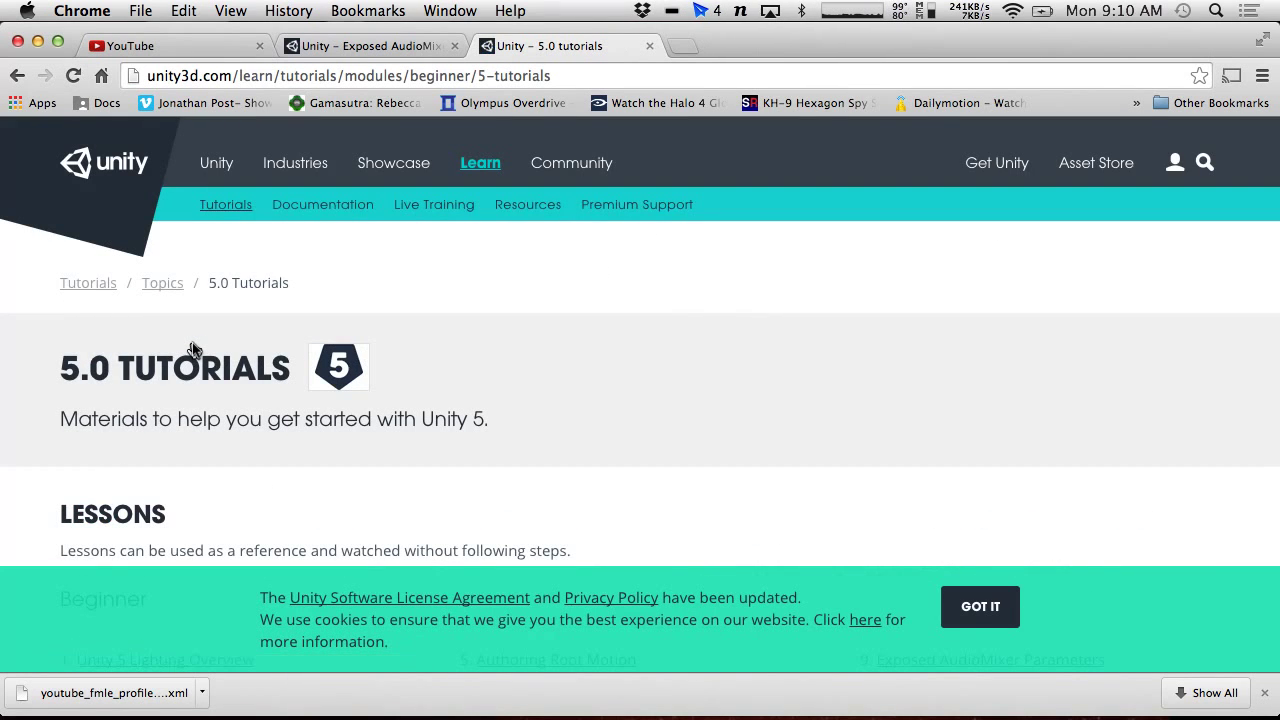
pyautogui.scroll(-4, 193, 348)
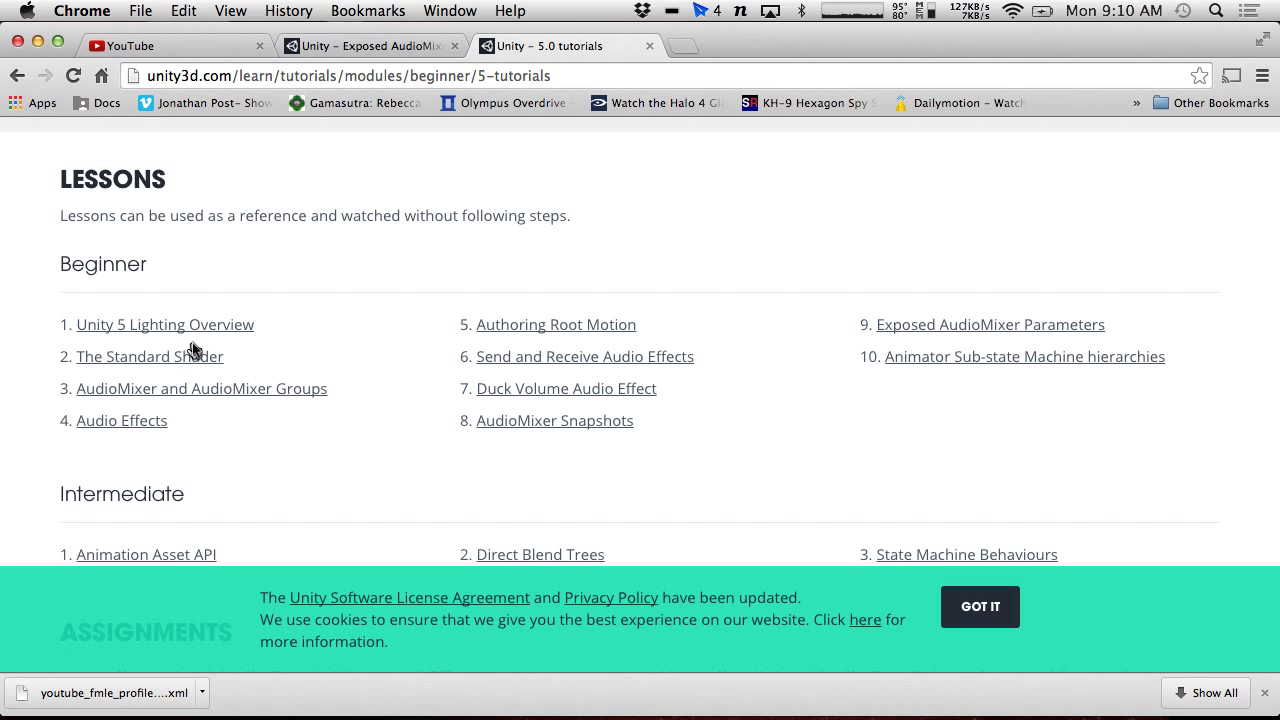
pyautogui.click(367, 48)
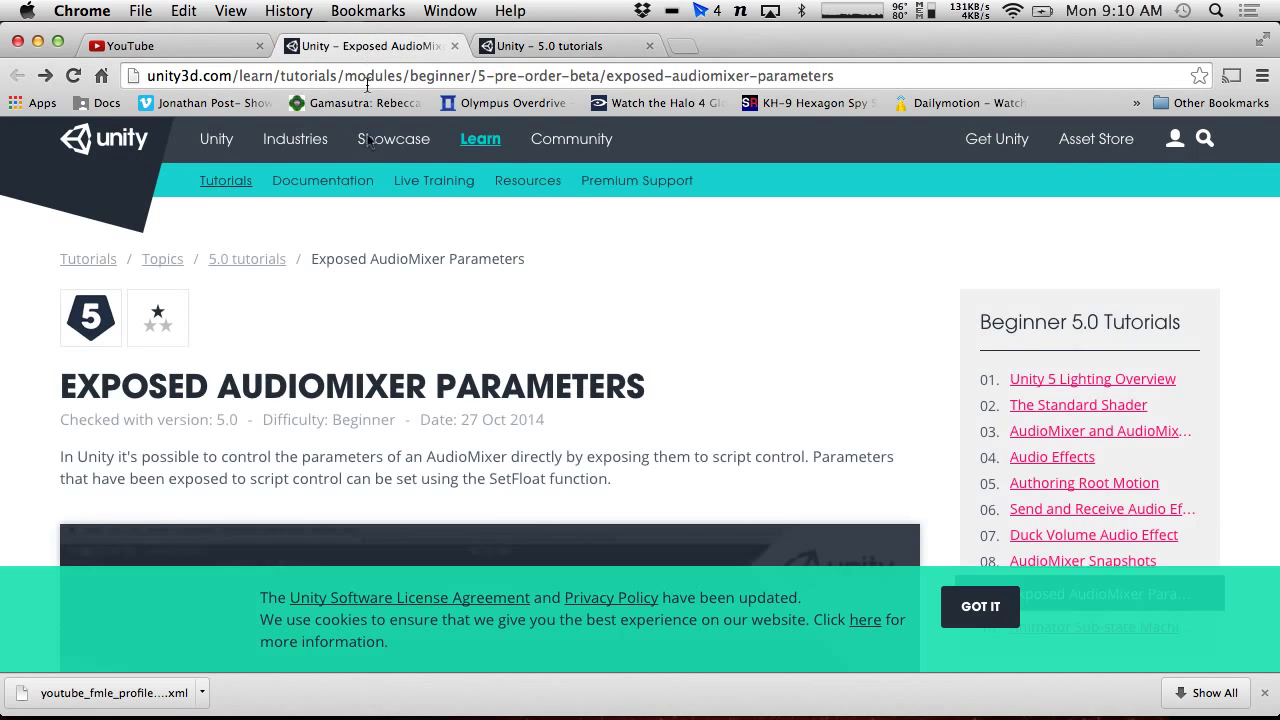
# Step: Switch back to Unity, create a C# script named AdjustAudioMixerVolume in the 76AudioMixers folder, and open it in MonoDevelop
pyautogui.hotkey('ctrl', 'Left')
pyautogui.hotkey('ctrl', 'Left')
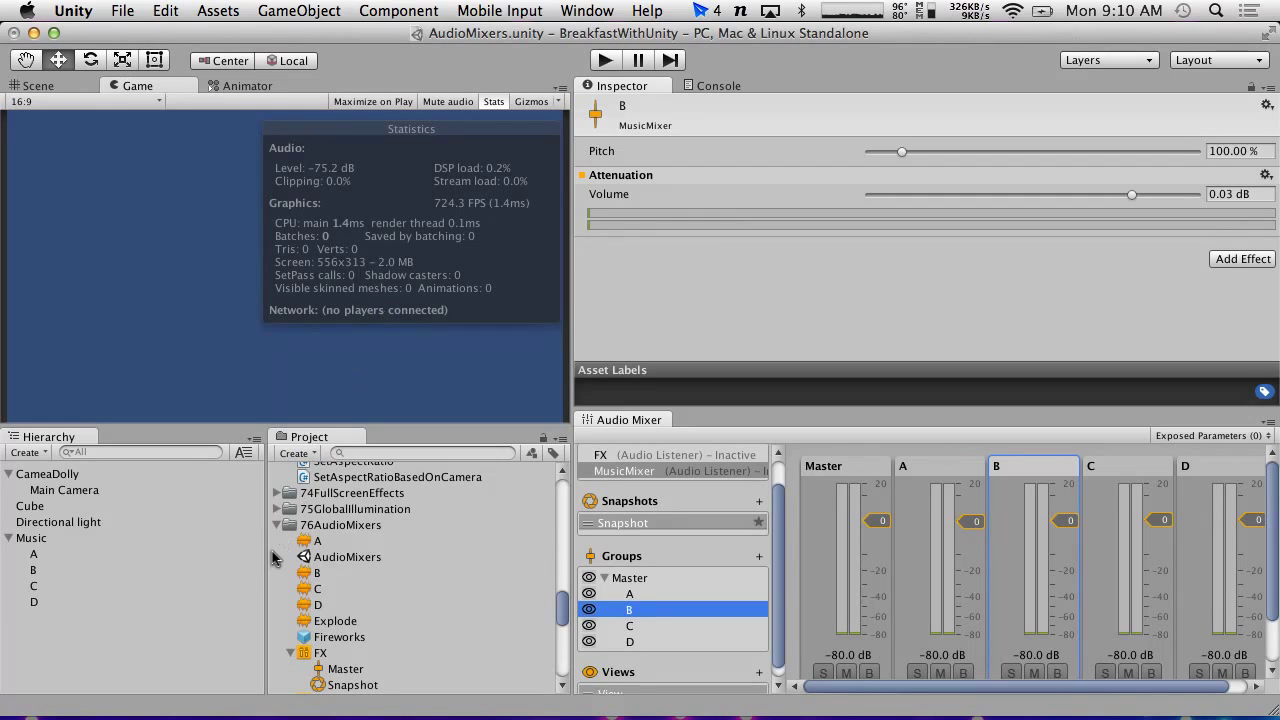
pyautogui.rightClick(372, 522)
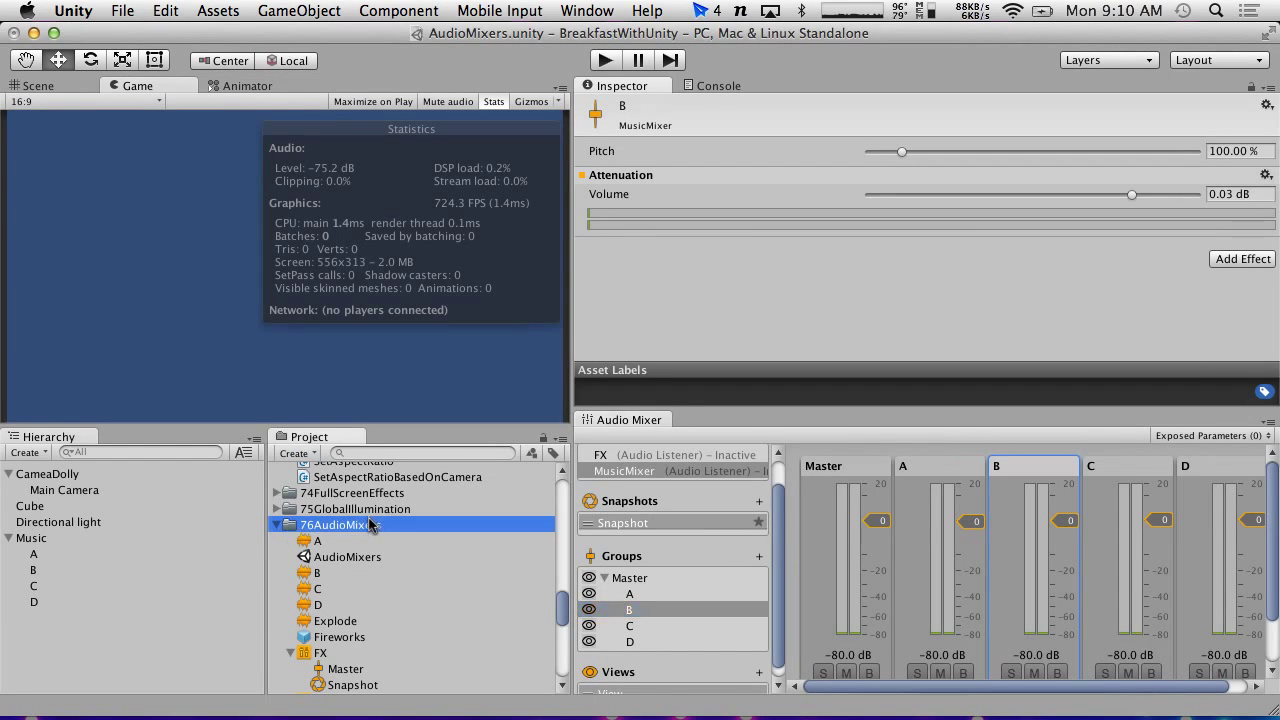
pyautogui.moveTo(436, 368)
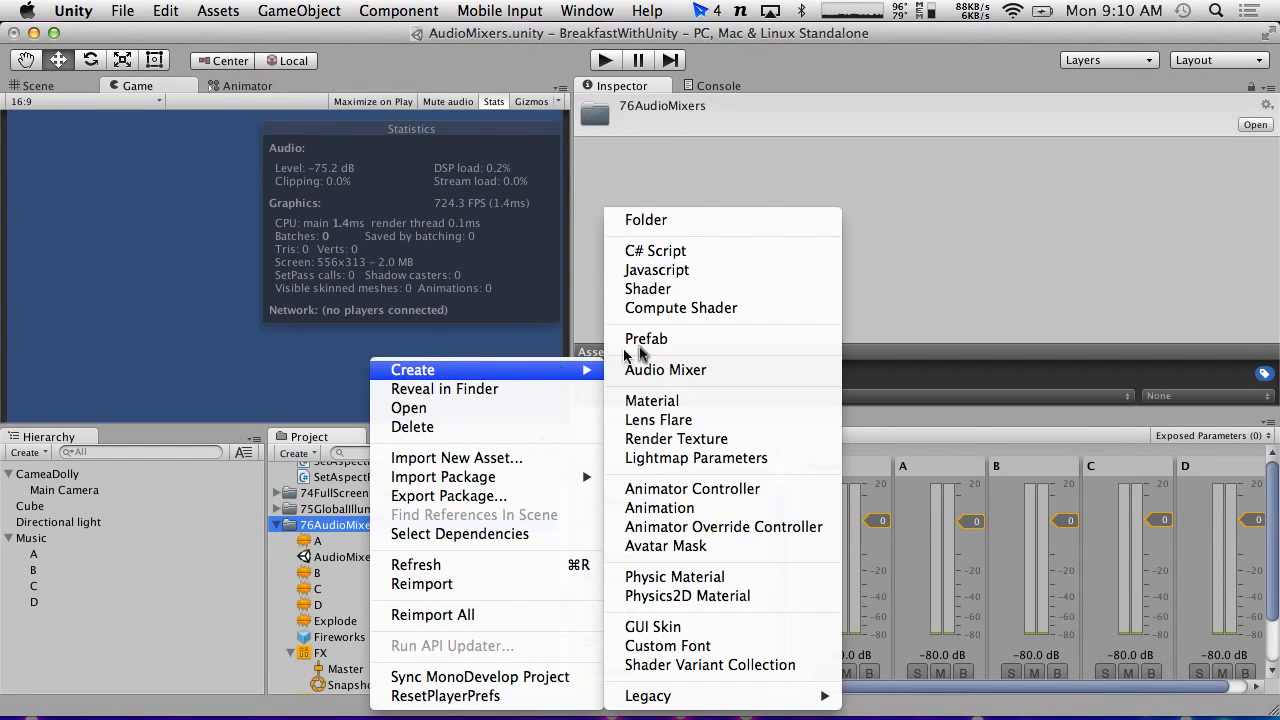
pyautogui.click(655, 251)
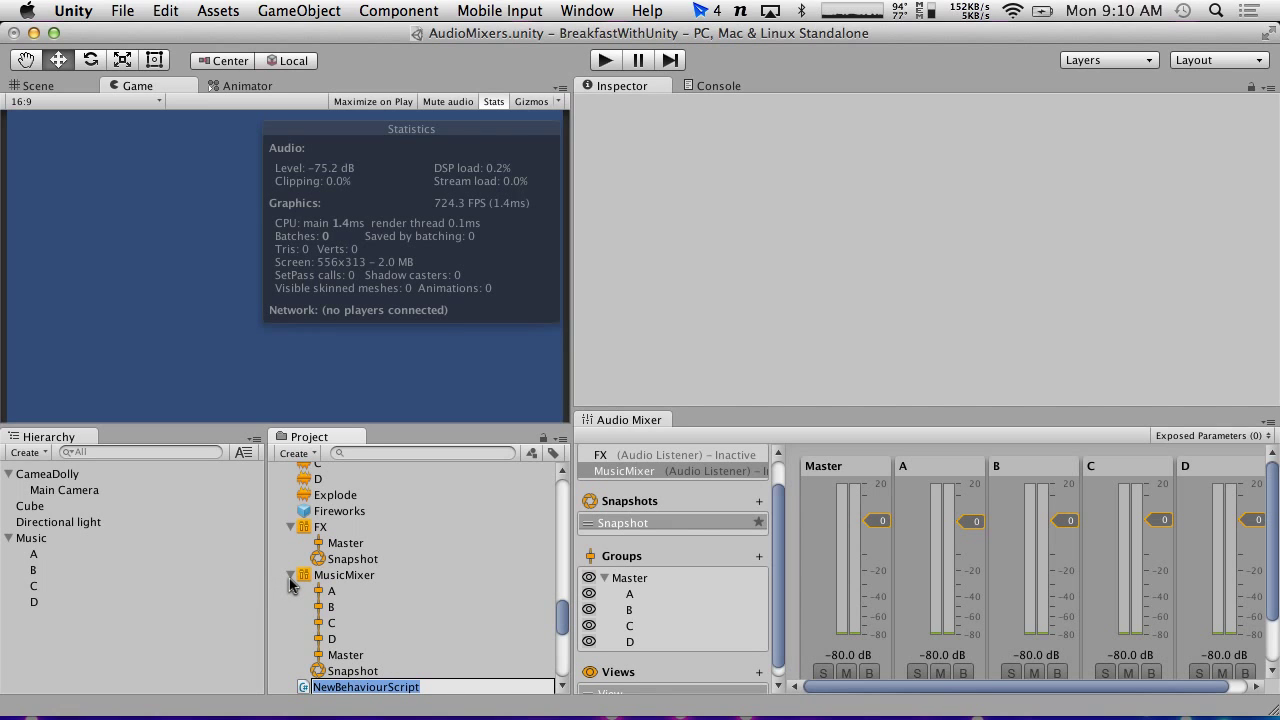
pyautogui.write('AudioMixerVolume')
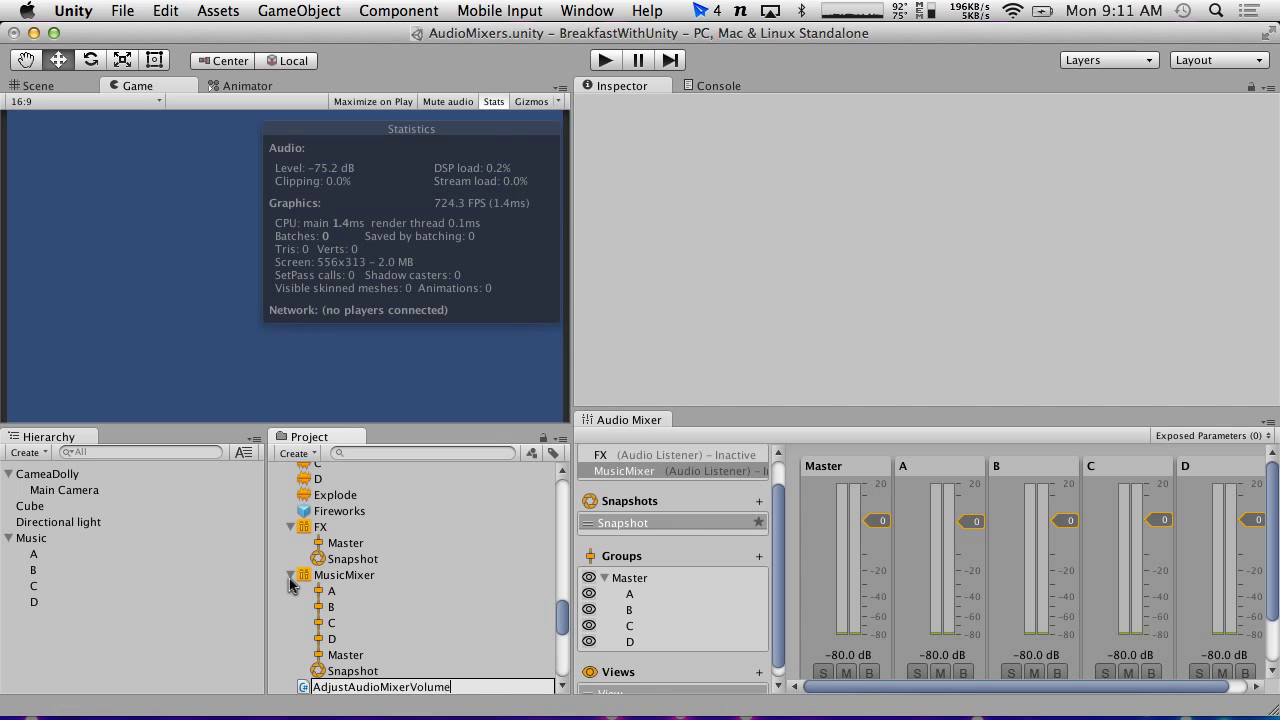
pyautogui.press('Return')
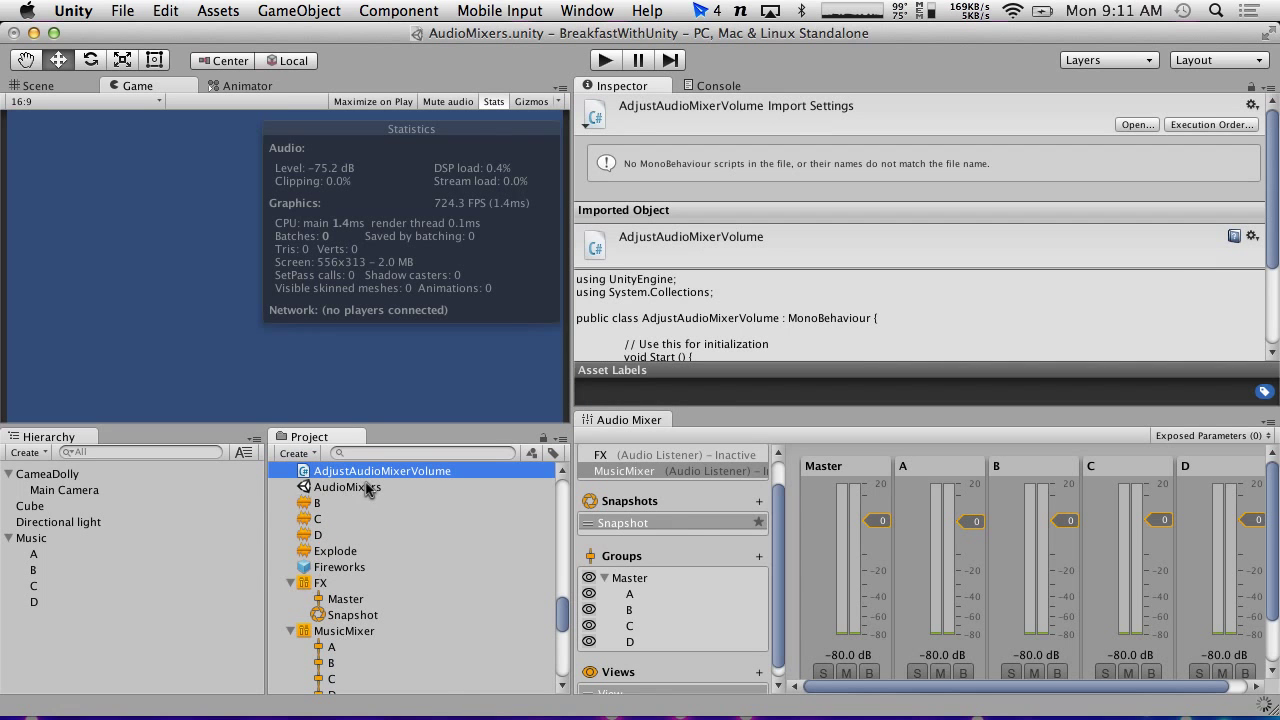
pyautogui.doubleClick(352, 470)
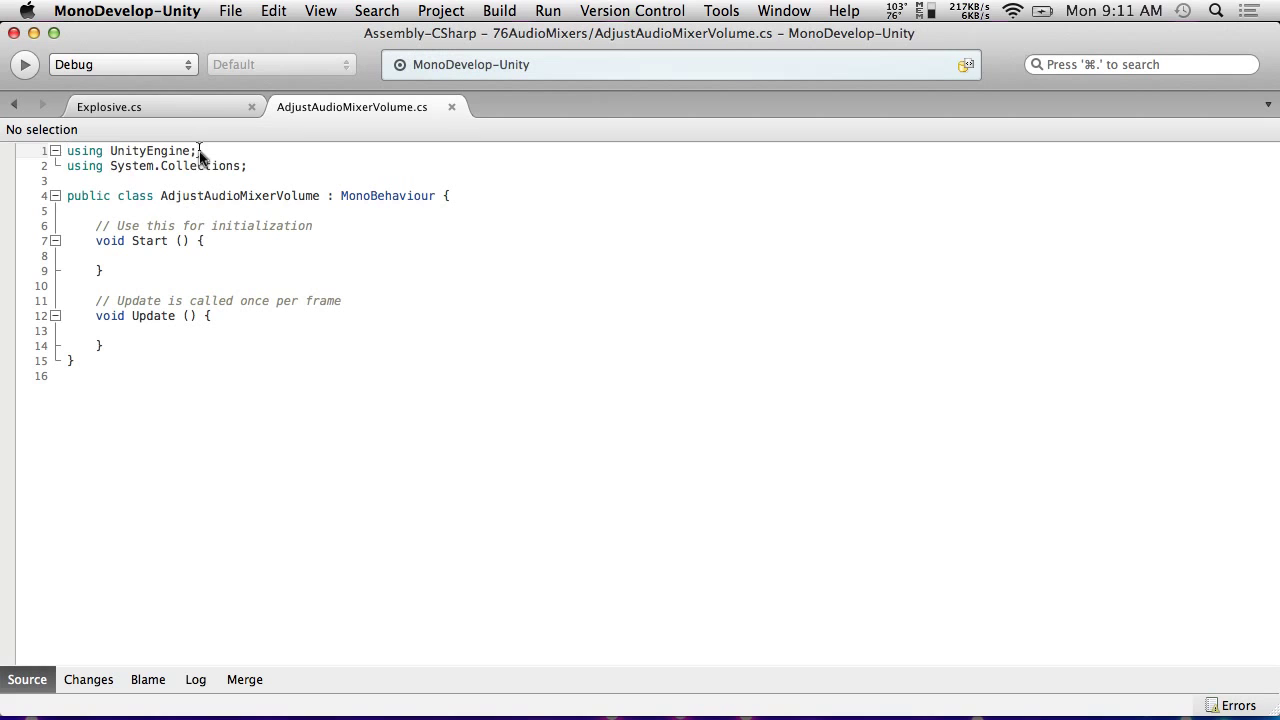
# Step: Add the line "using UnityEngine.Audio;" below the UnityEngine directive by duplicating and extending that directive
pyautogui.moveTo(205, 166); pyautogui.dragTo(34, 150)
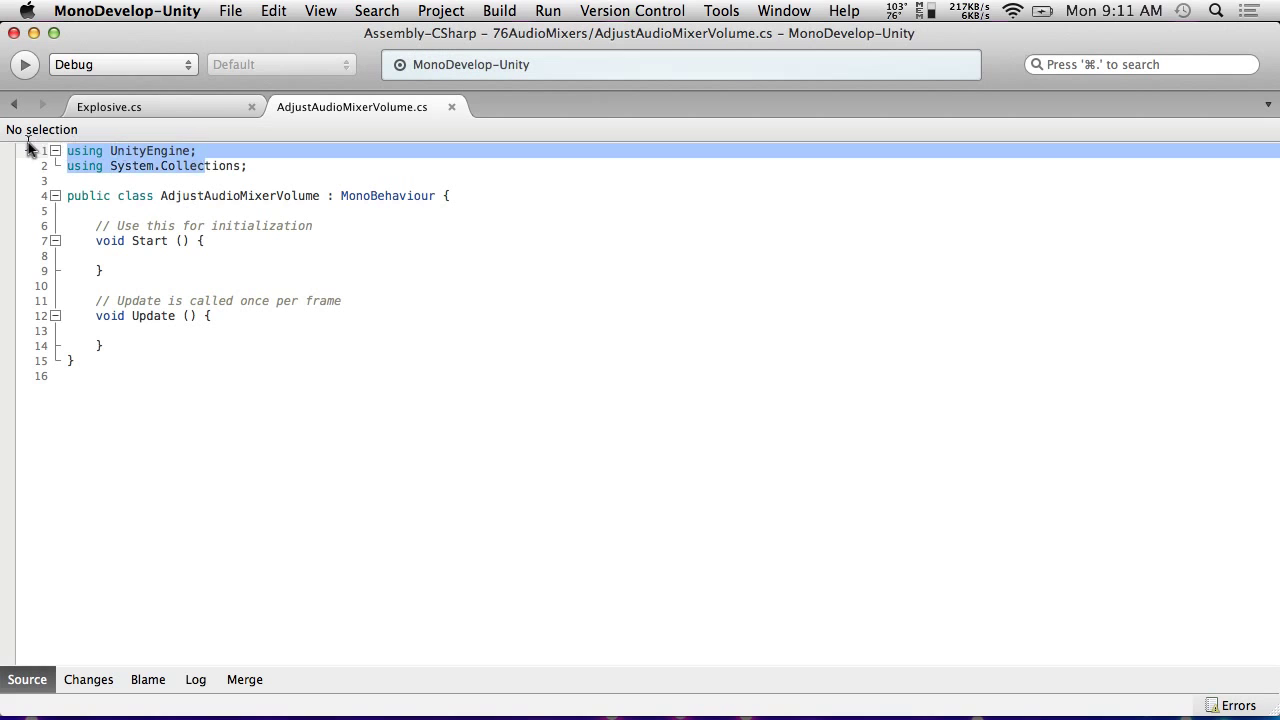
pyautogui.click(128, 166)
pyautogui.moveTo(226, 150); pyautogui.dragTo(25, 150)
pyautogui.press('super+c')
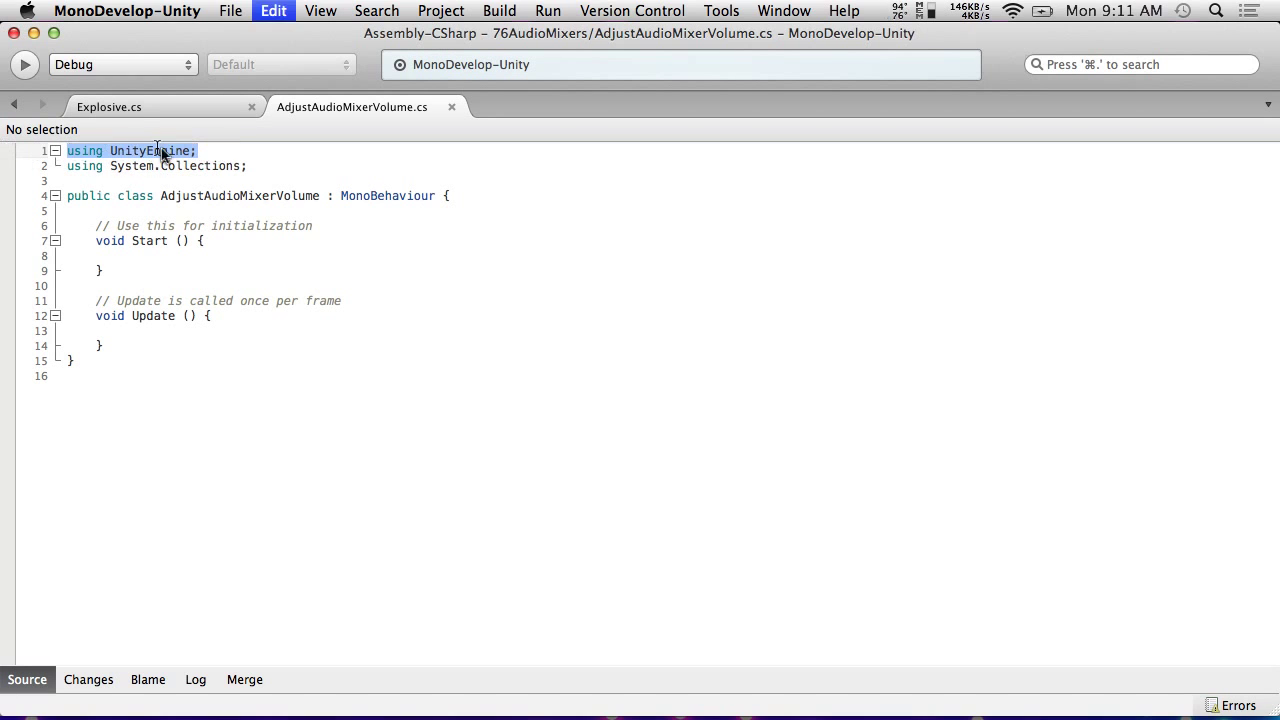
pyautogui.click(207, 154)
pyautogui.press('Return')
pyautogui.press('super+v')
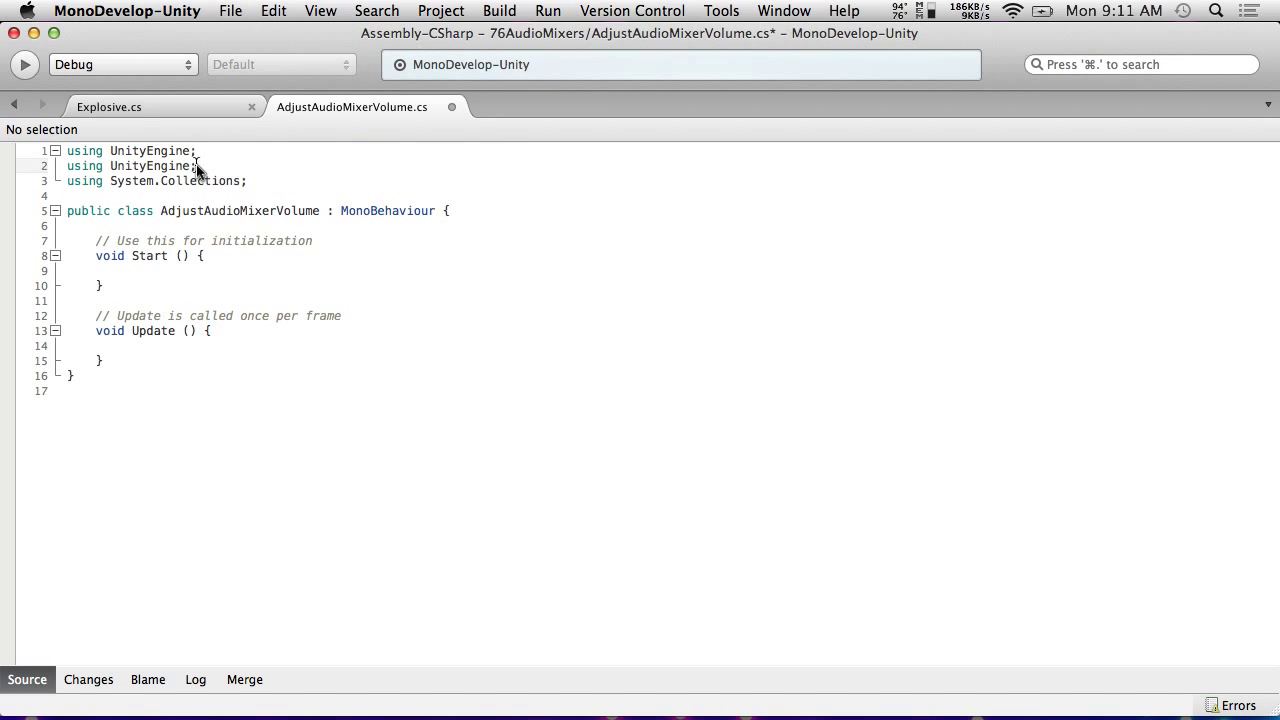
pyautogui.write('A')
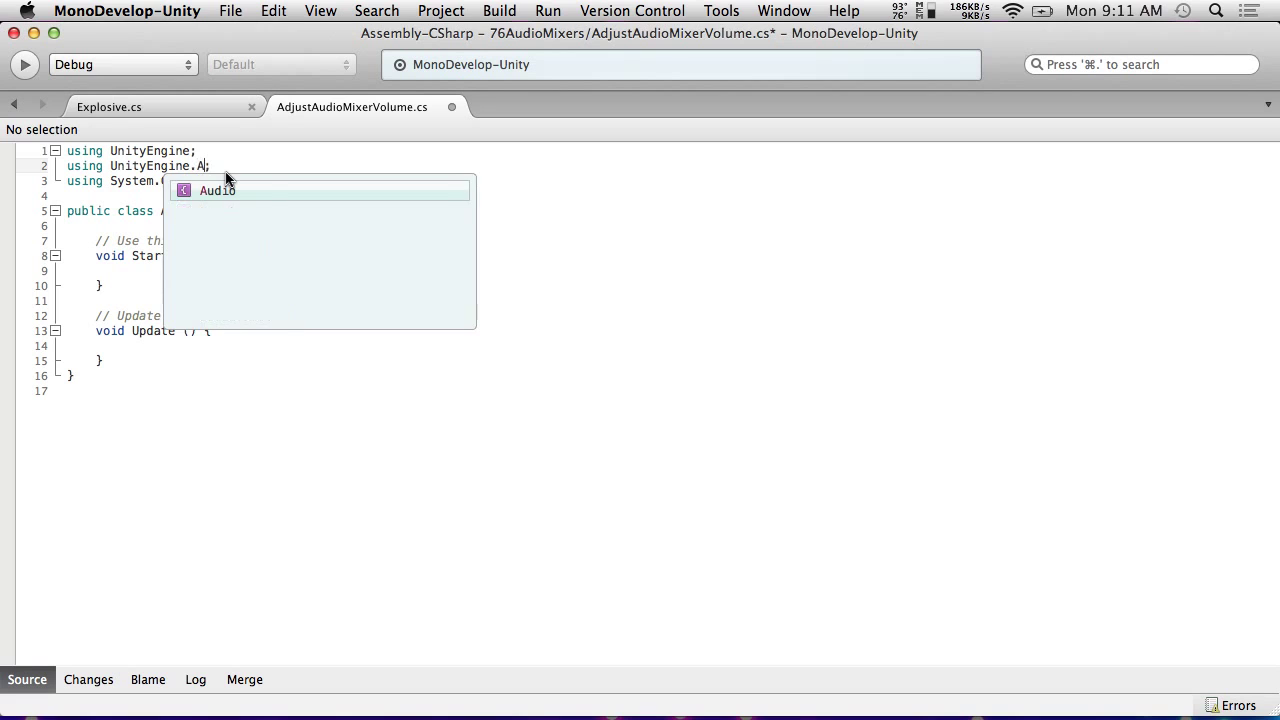
pyautogui.press('Return')
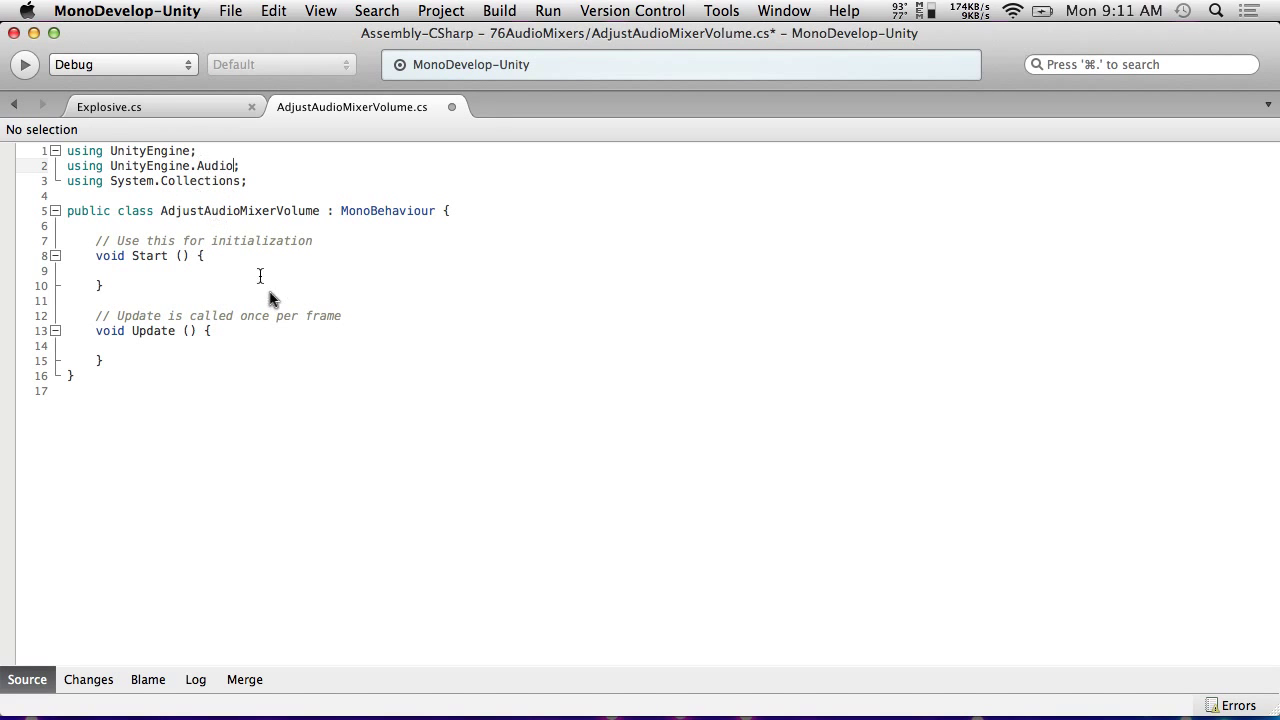
# Step: Put the opening brace of the AdjustAudioMixerVolume class on its own line and insert an empty line beneath it
pyautogui.click(203, 257)
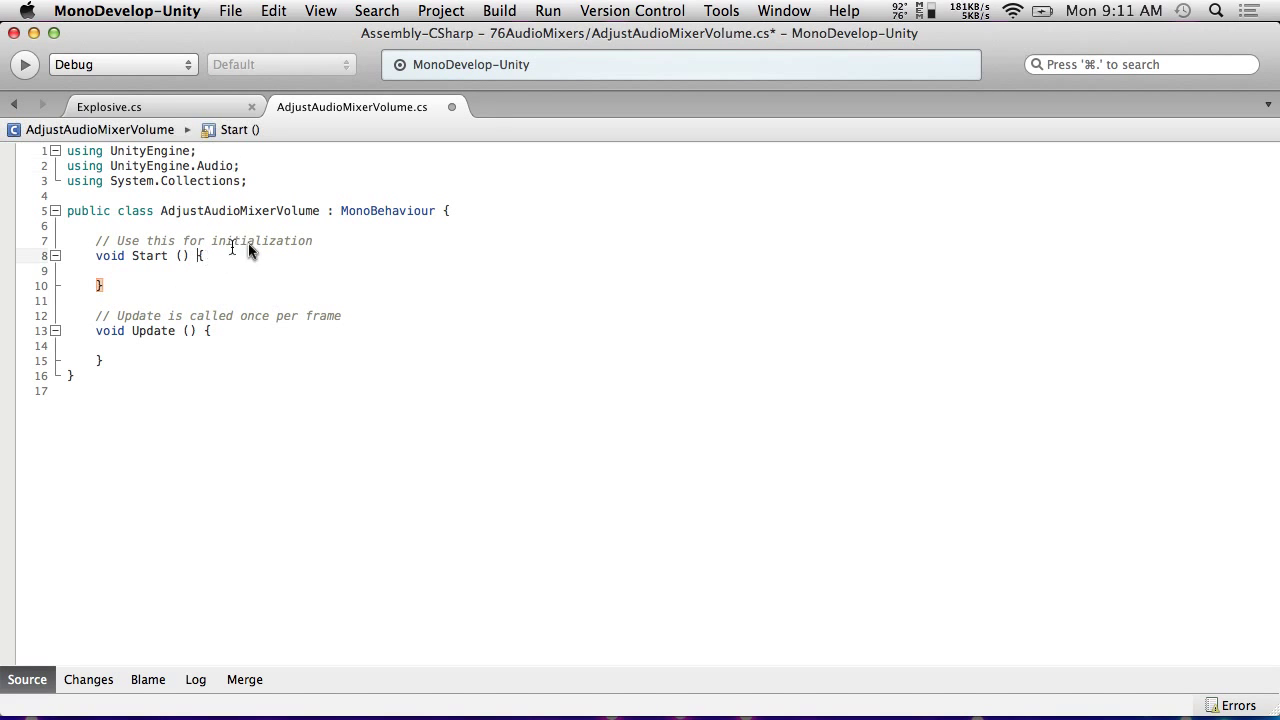
pyautogui.click(443, 211)
pyautogui.press('Return')
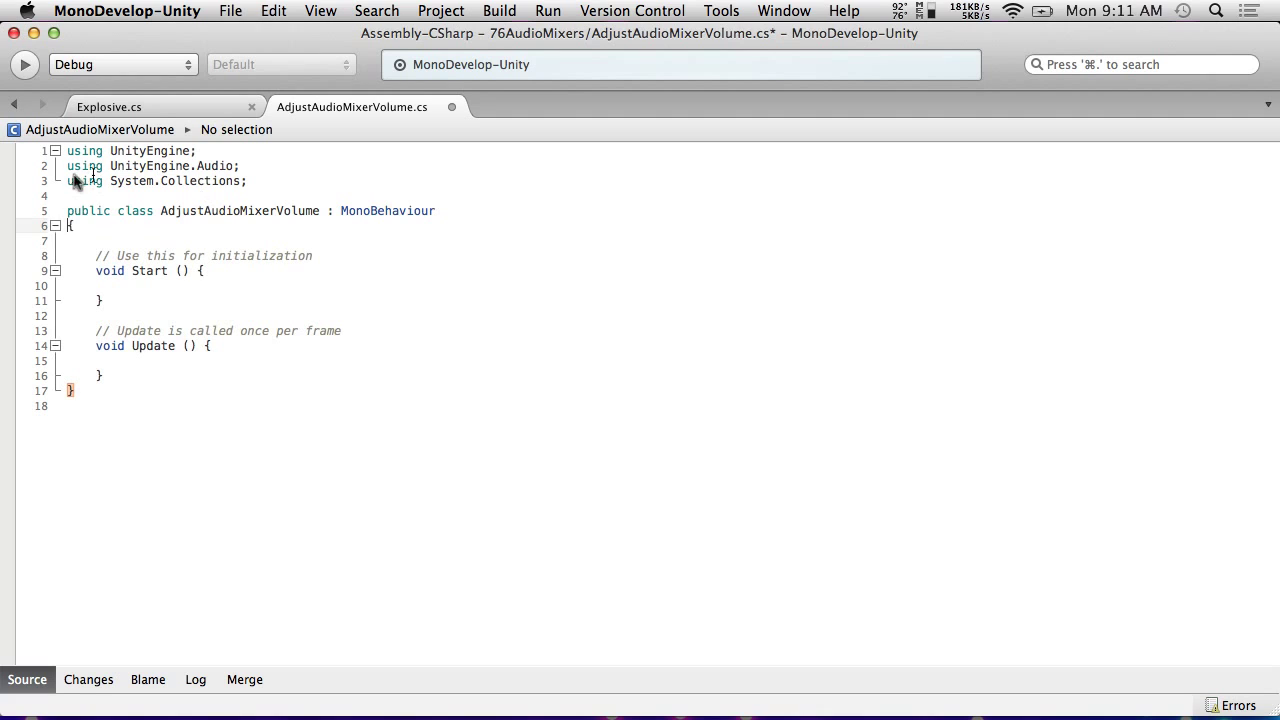
pyautogui.click(118, 226)
pyautogui.press('Return')
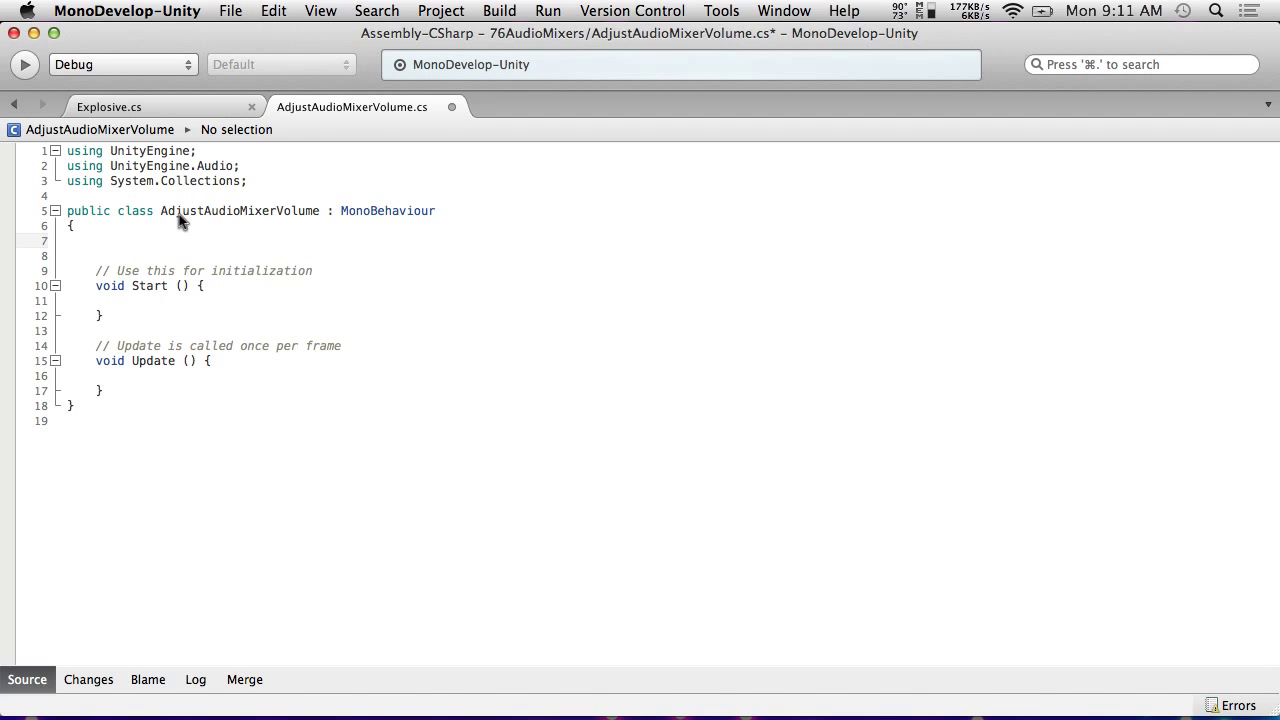
# Step: Declare a public AudioMixer field named mixer at the start of the AdjustAudioMixerVolume class
pyautogui.write('public ')
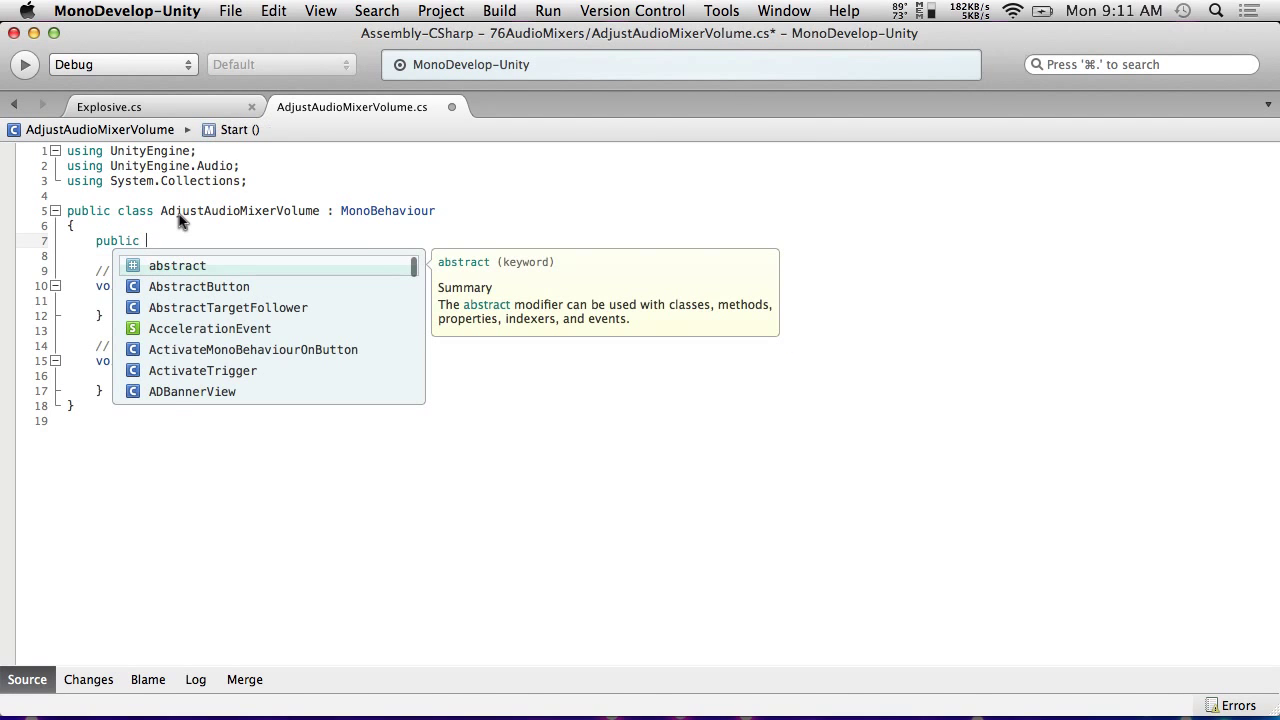
pyautogui.write('AudioMixer')
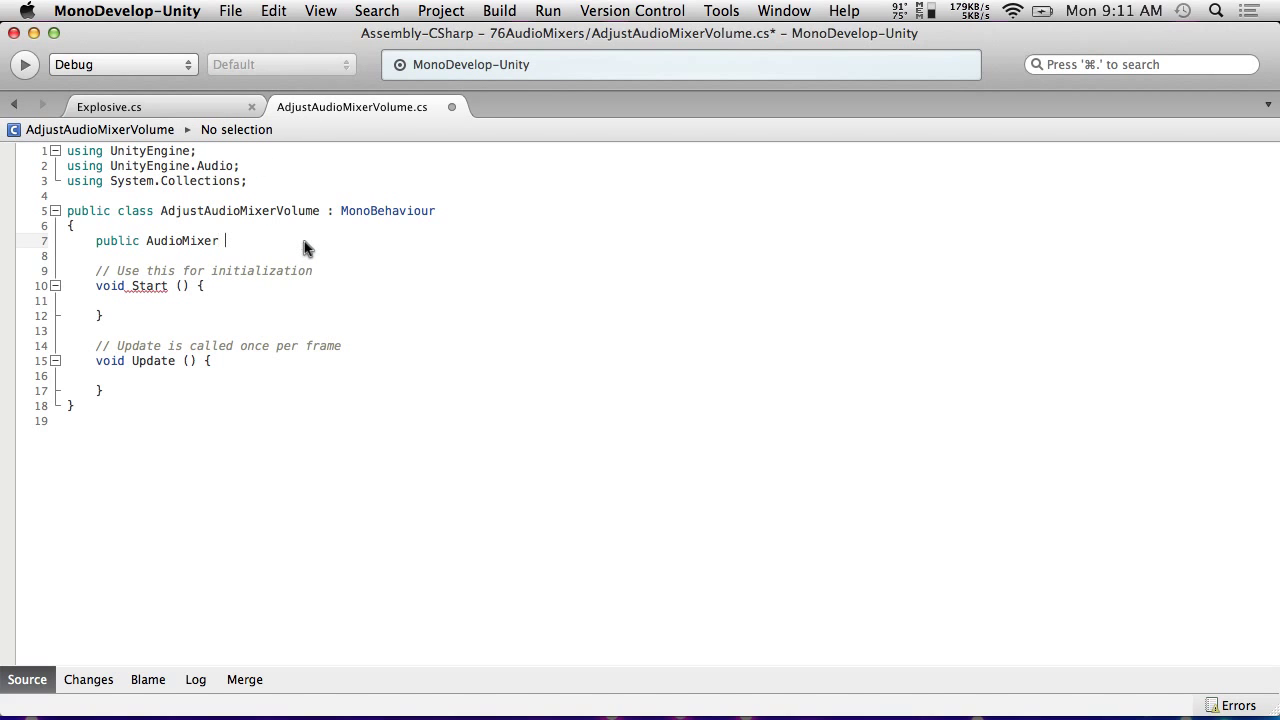
pyautogui.write('mixer;')
# Step: Put the opening brace of Update on its own line and declare a public float named volume below the mixer field
pyautogui.click(211, 361)
pyautogui.press('Left')
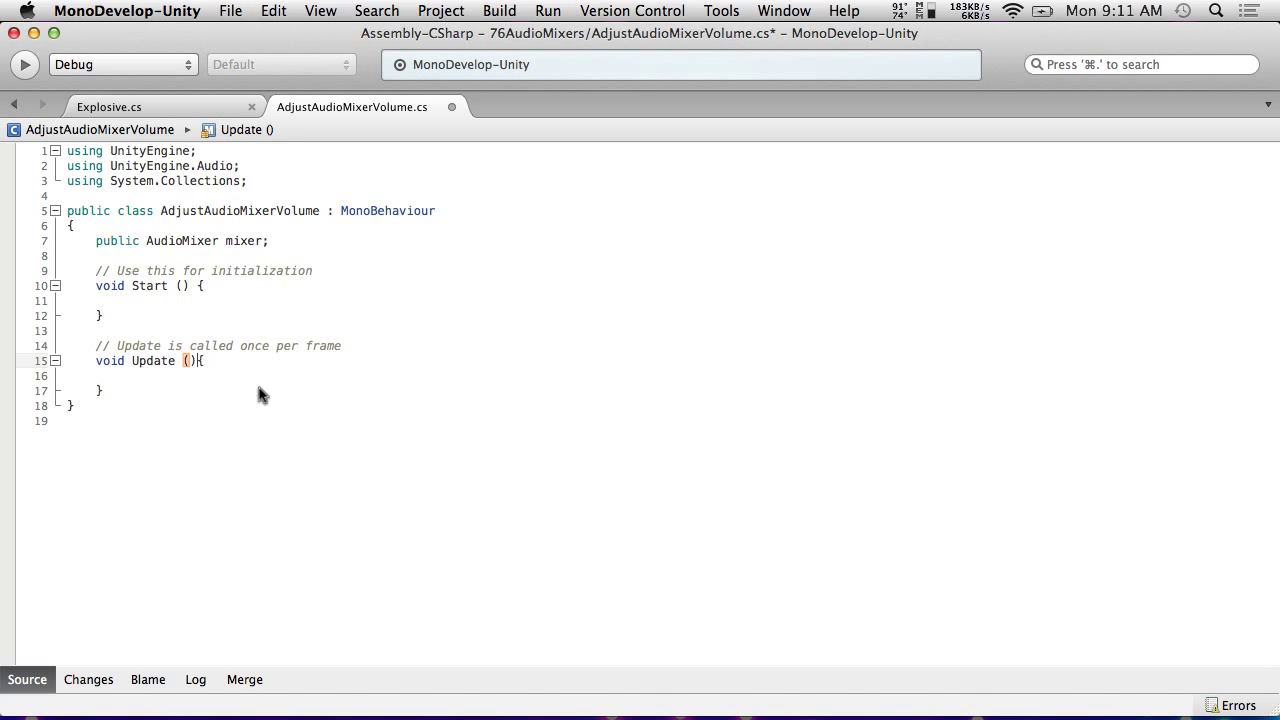
pyautogui.press('Return')
pyautogui.click(318, 240)
pyautogui.press('Return')
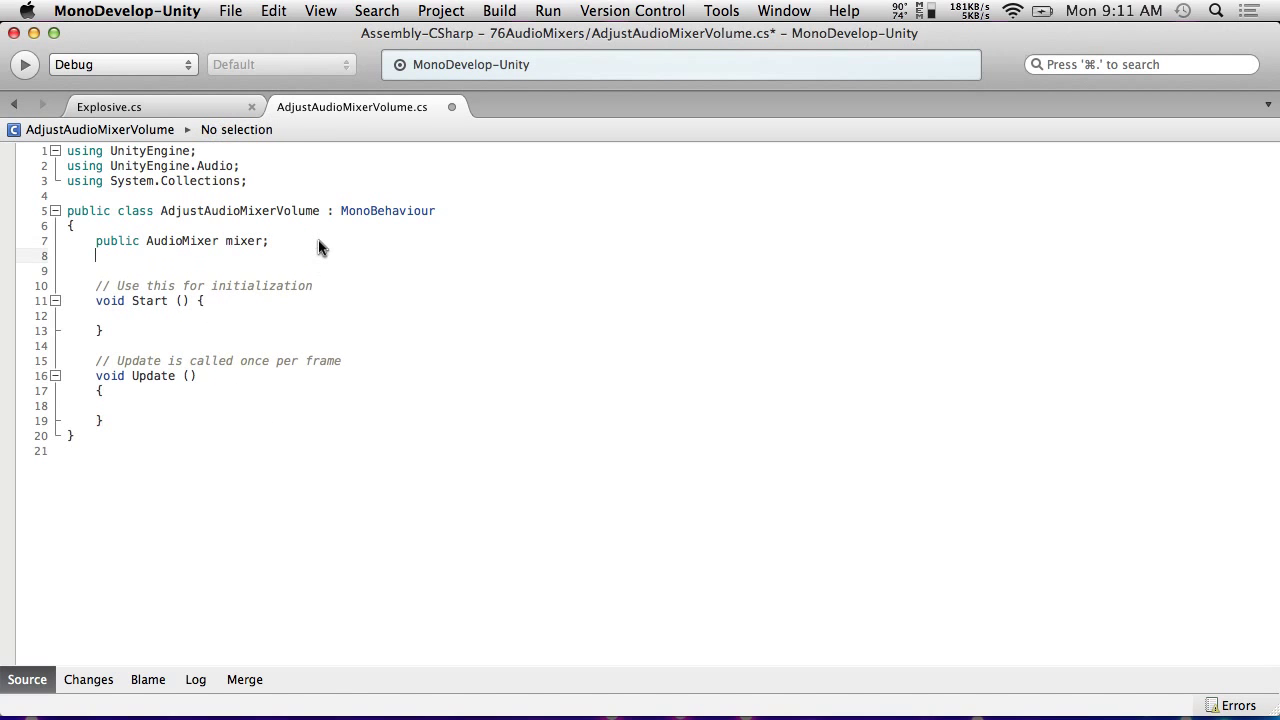
pyautogui.write('public float volume;')
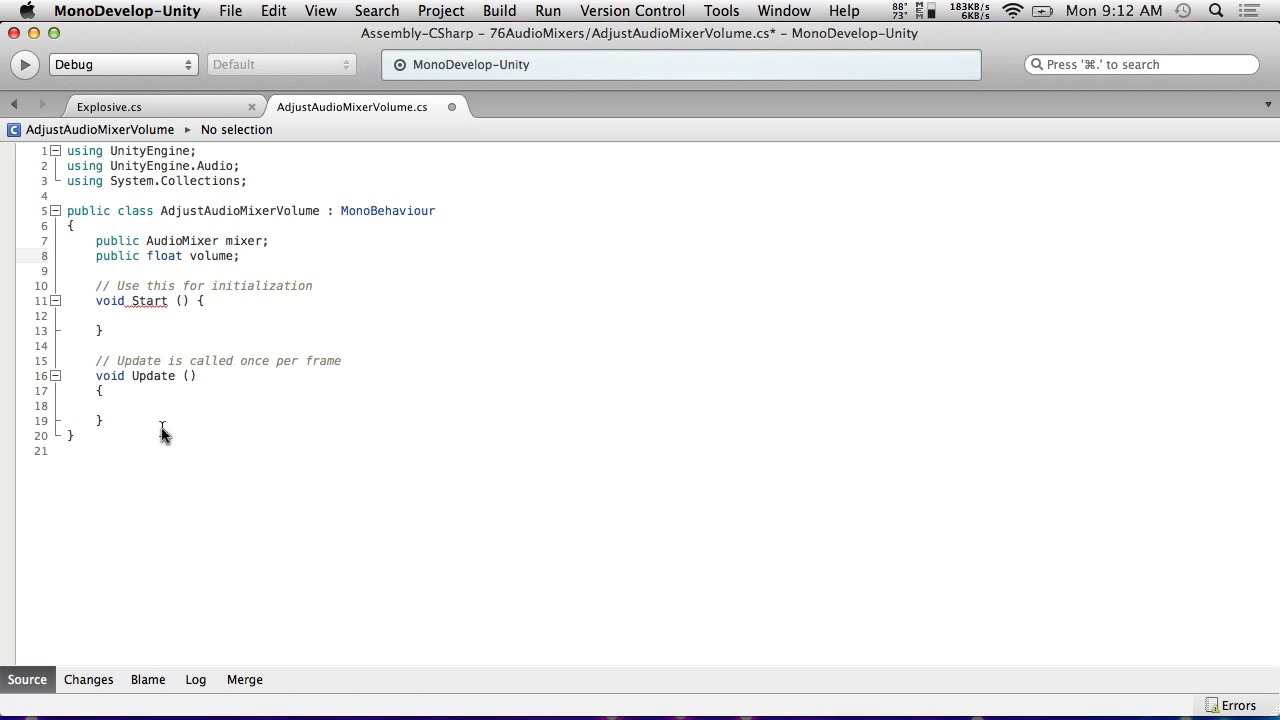
# Step: Write the call mixer.SetFloat("Volume",volume); inside Update and save the script
pyautogui.click(173, 406)
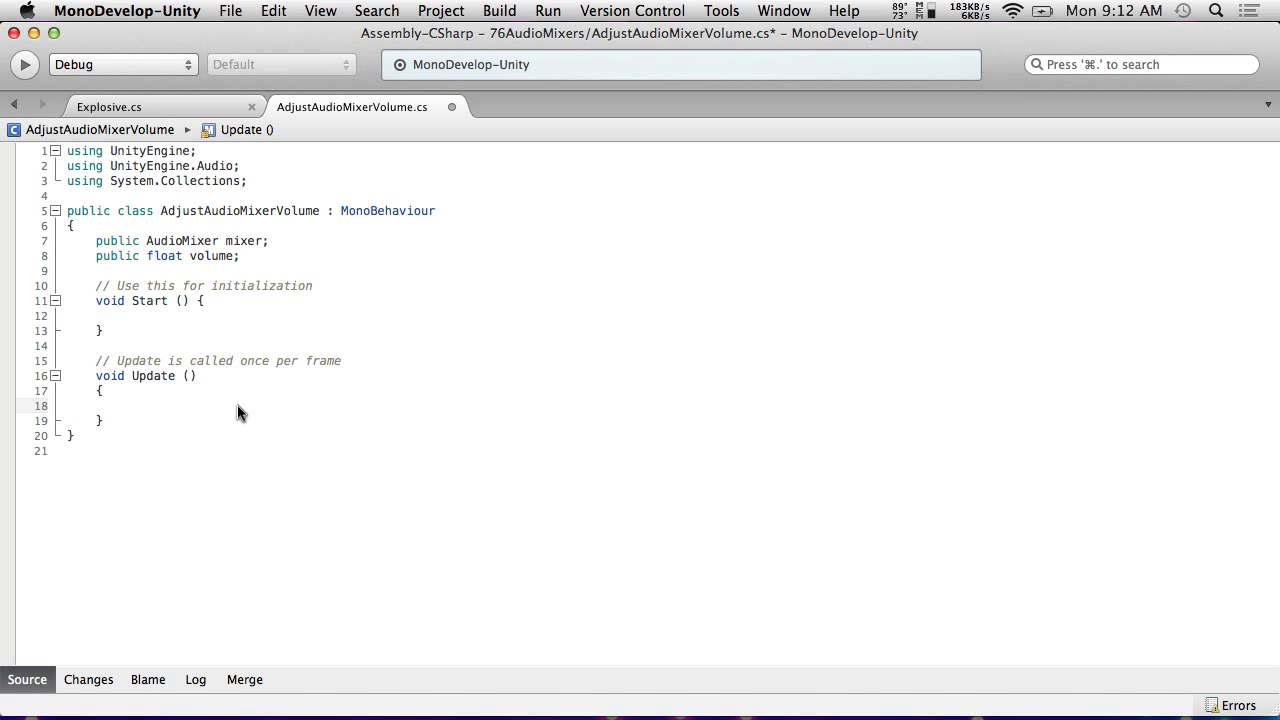
pyautogui.write('mixer.se')
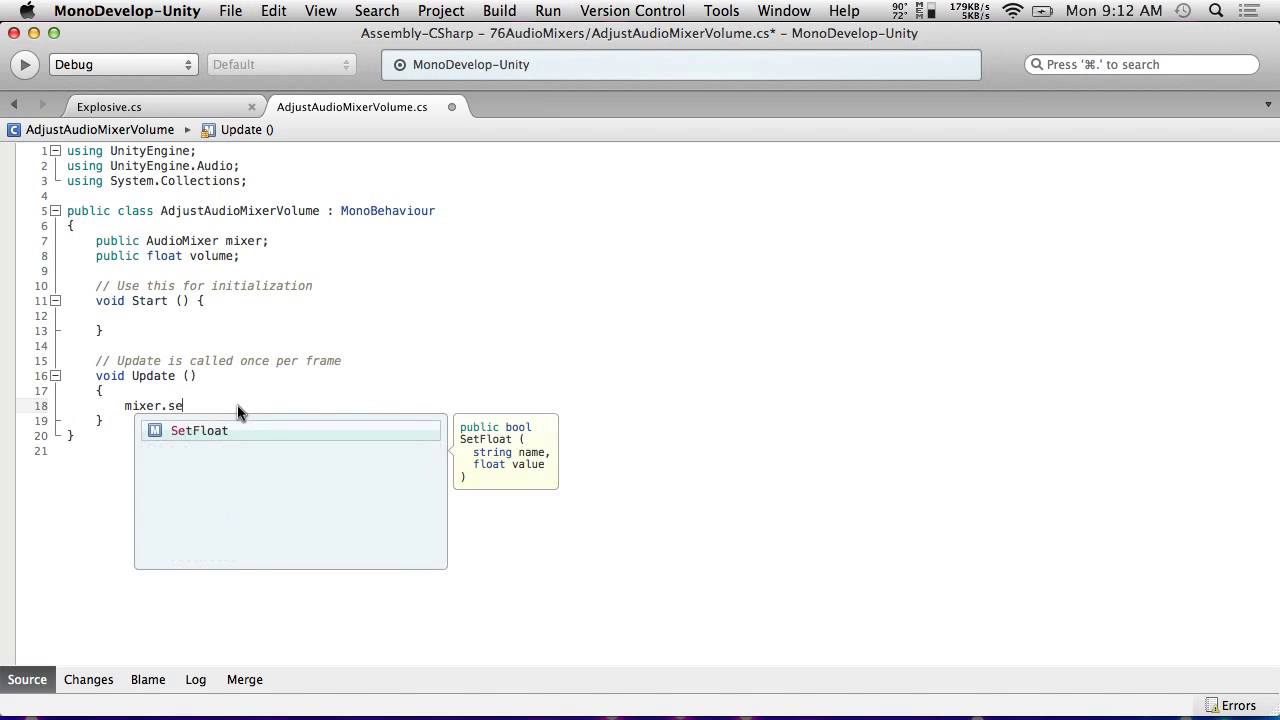
pyautogui.write('t("')
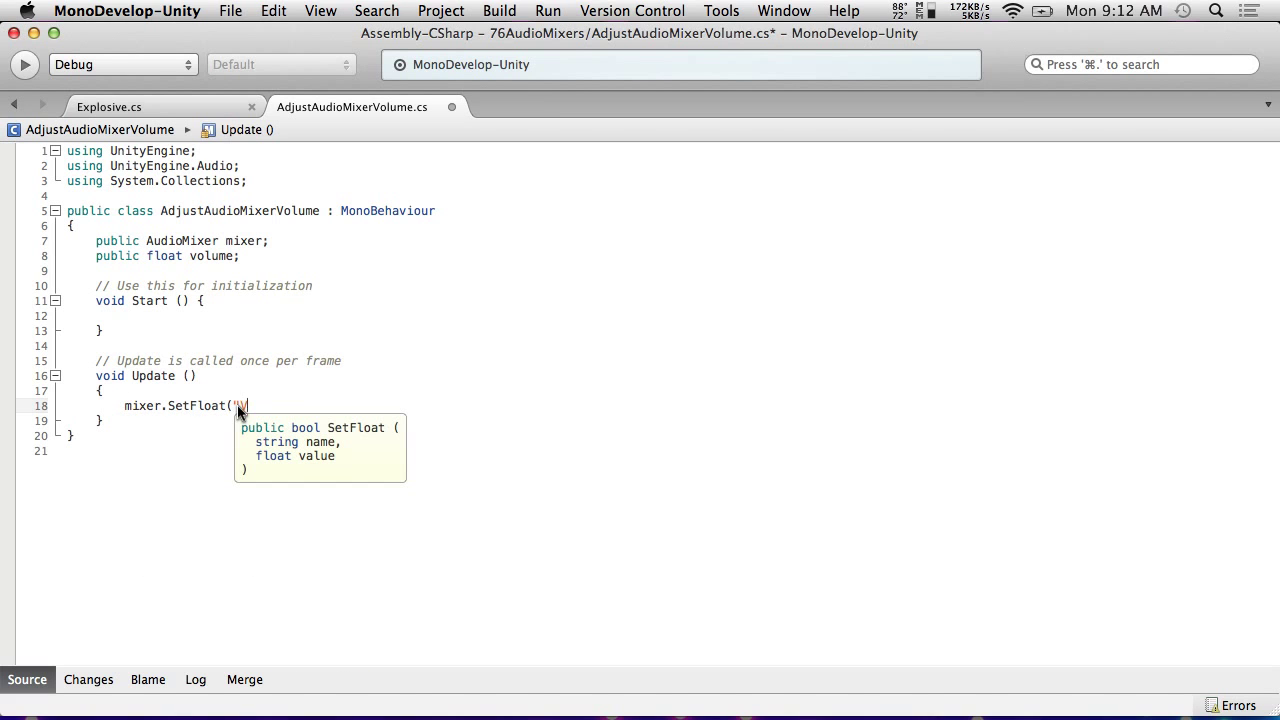
pyautogui.write('Volume",')
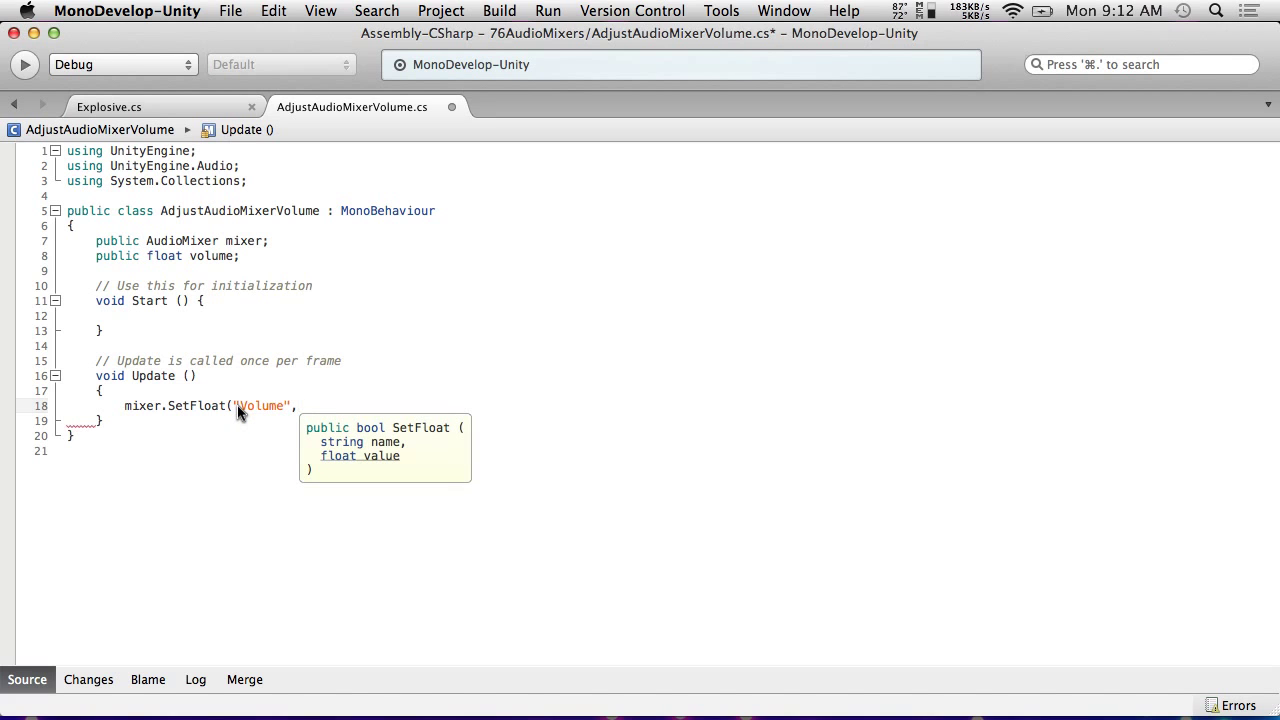
pyautogui.write('volume)')
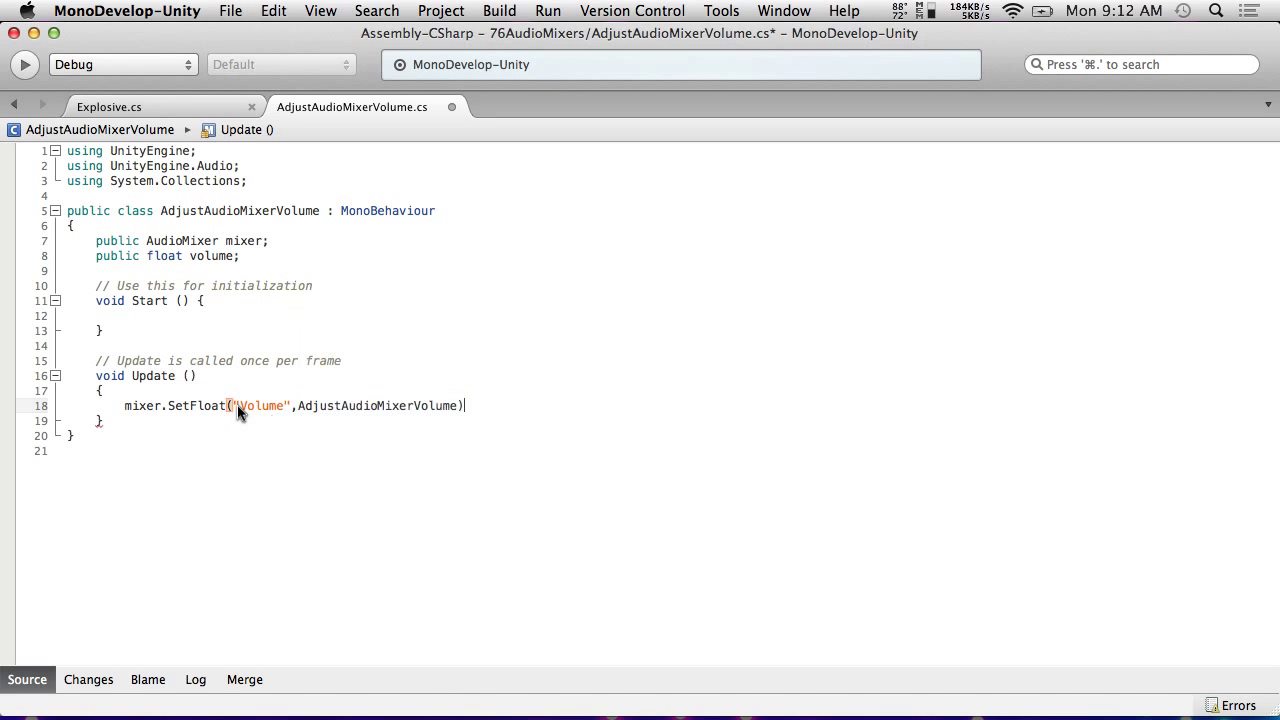
pyautogui.press('BackSpace')
pyautogui.press('BackSpace')
pyautogui.press('BackSpace')
pyautogui.press('BackSpace')
pyautogui.press('BackSpace')
pyautogui.press('BackSpace')
pyautogui.press('BackSpace')
pyautogui.press('BackSpace')
pyautogui.press('BackSpace')
pyautogui.press('BackSpace')
pyautogui.press('BackSpace')
pyautogui.press('BackSpace')
pyautogui.press('BackSpace')
pyautogui.press('BackSpace')
pyautogui.press('BackSpace')
pyautogui.press('BackSpace')
pyautogui.press('BackSpace')
pyautogui.press('BackSpace')
pyautogui.press('BackSpace')
pyautogui.press('BackSpace')
pyautogui.press('BackSpace')
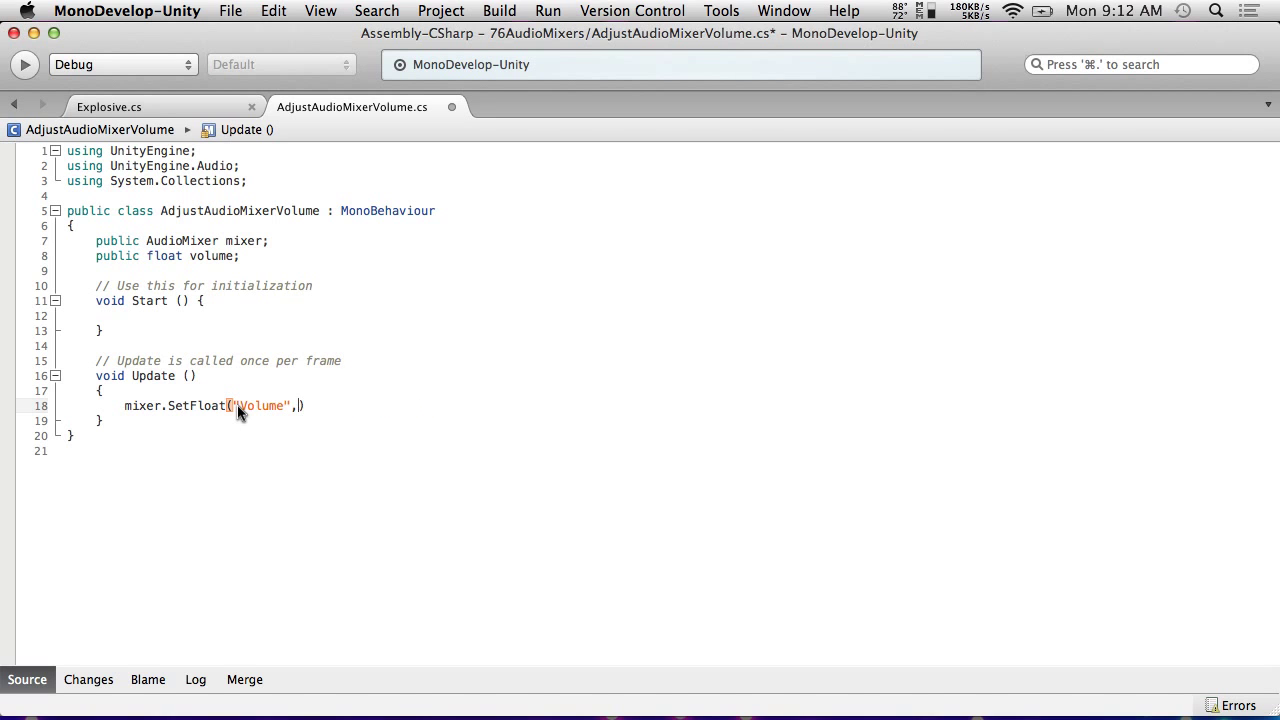
pyautogui.write('volume);')
pyautogui.click(230, 10)
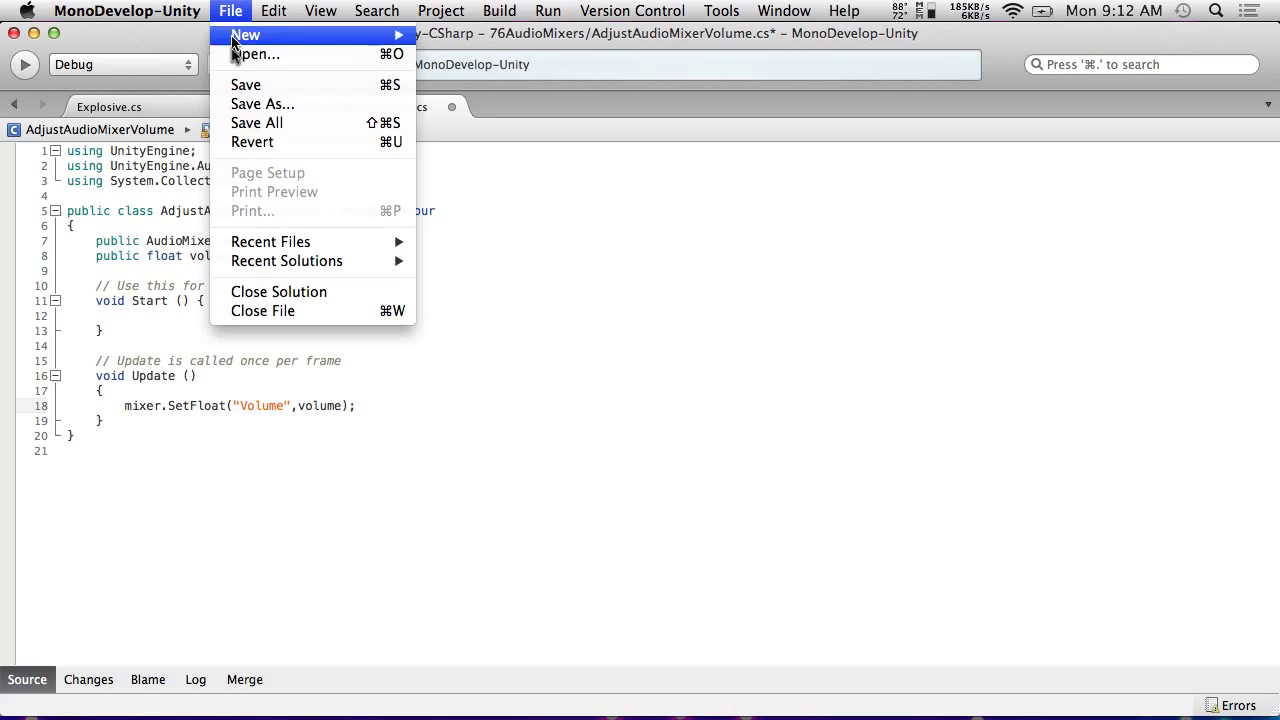
pyautogui.click(245, 85)
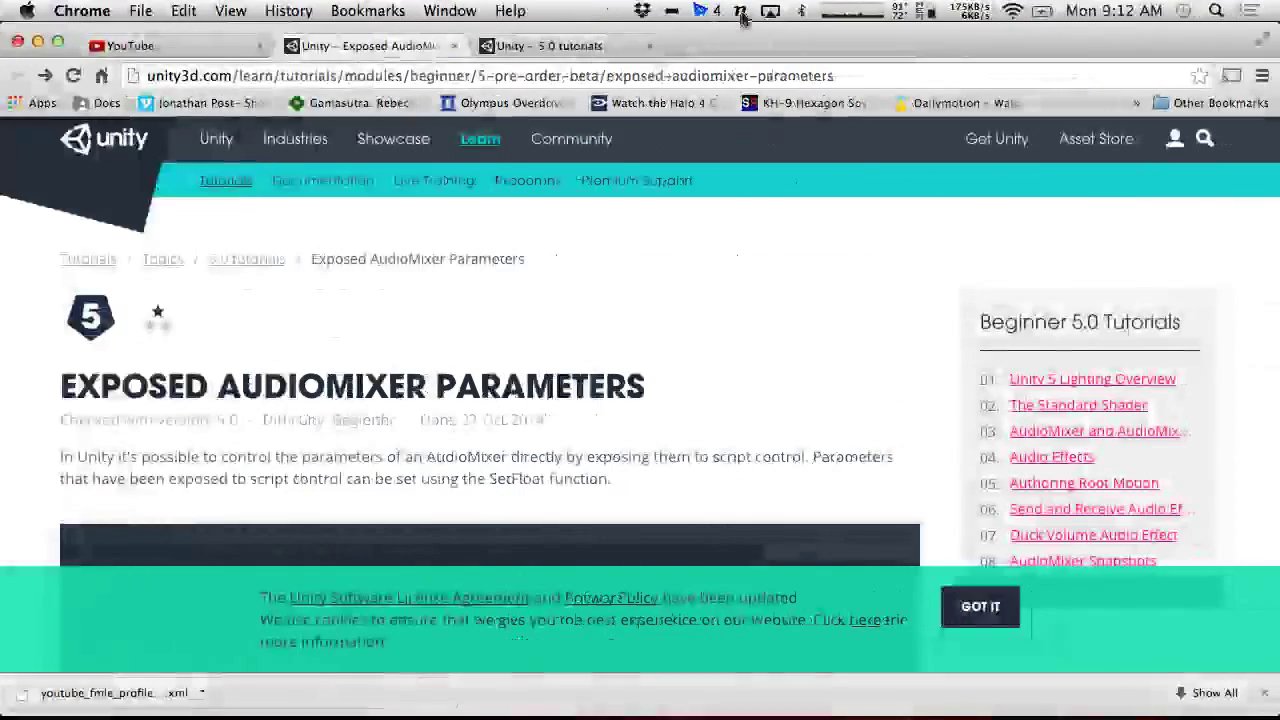
# Step: Switch to Chrome, search for "audiomixer" in a new tab, view the Exposed AudioMixer Parameters result, and return to the results
pyautogui.click(680, 47)
pyautogui.write('au')
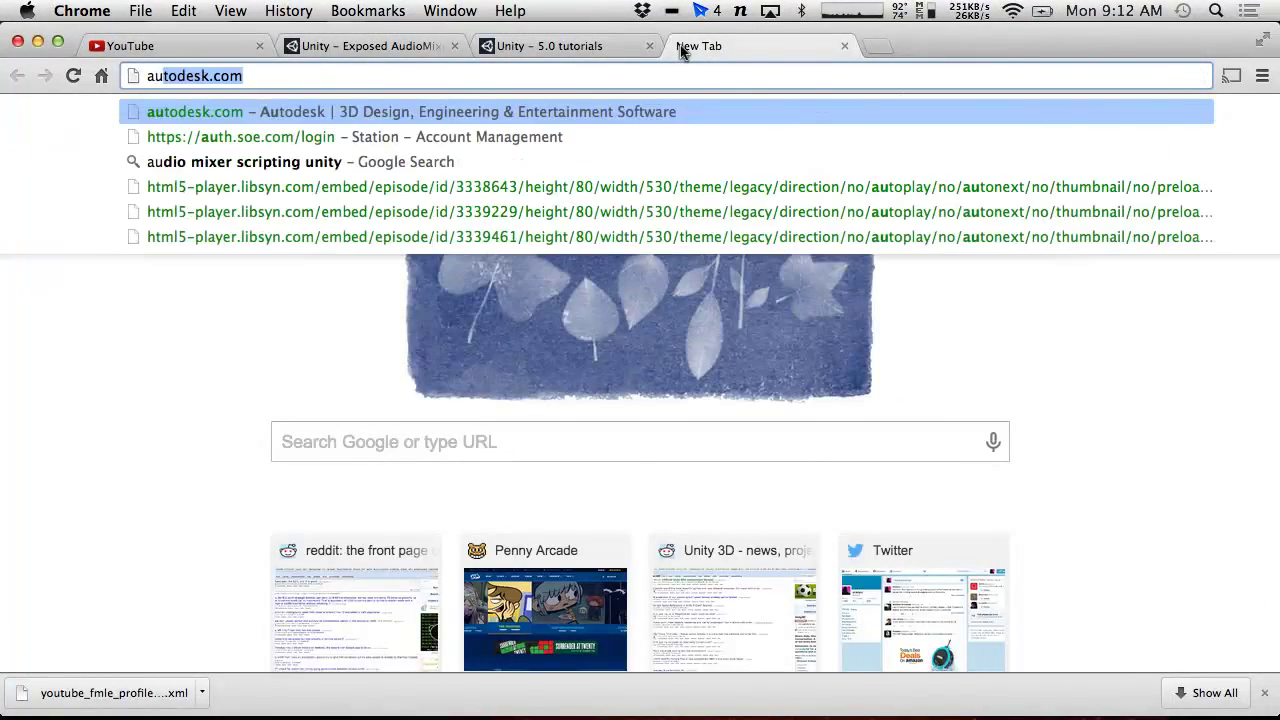
pyautogui.write('diomixer')
pyautogui.press('Return')
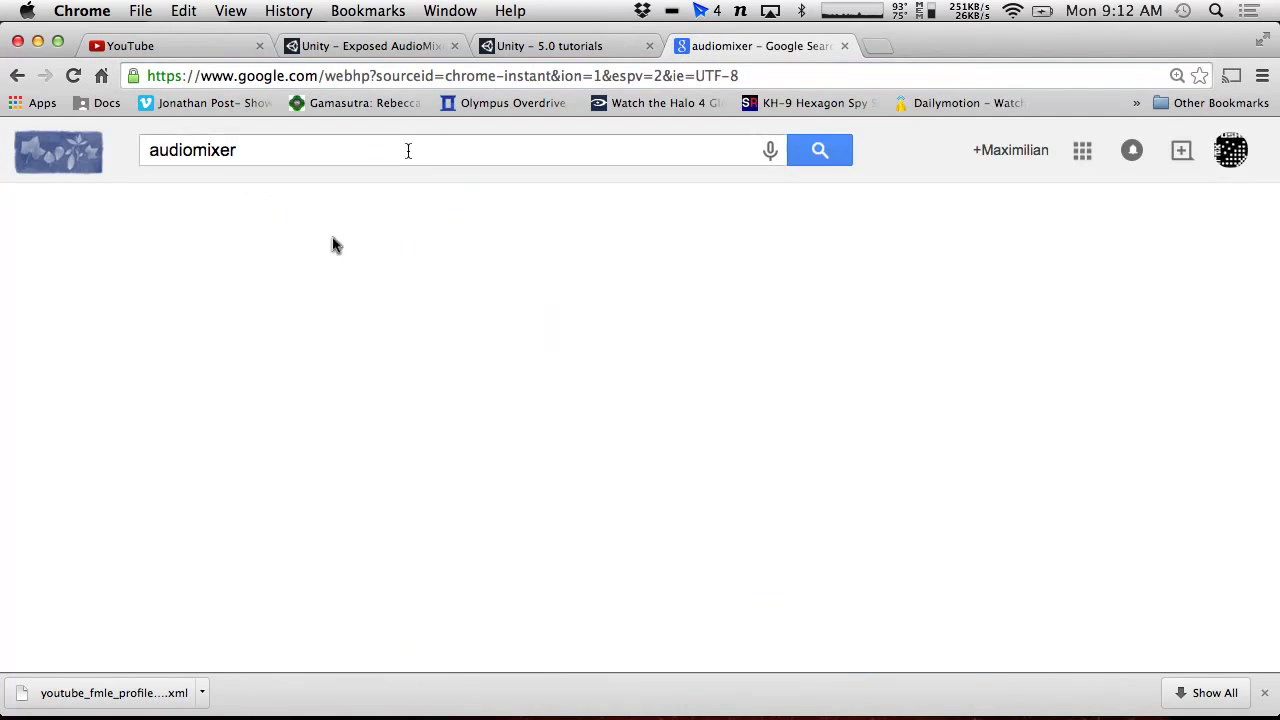
pyautogui.scroll(-5, 220, 508)
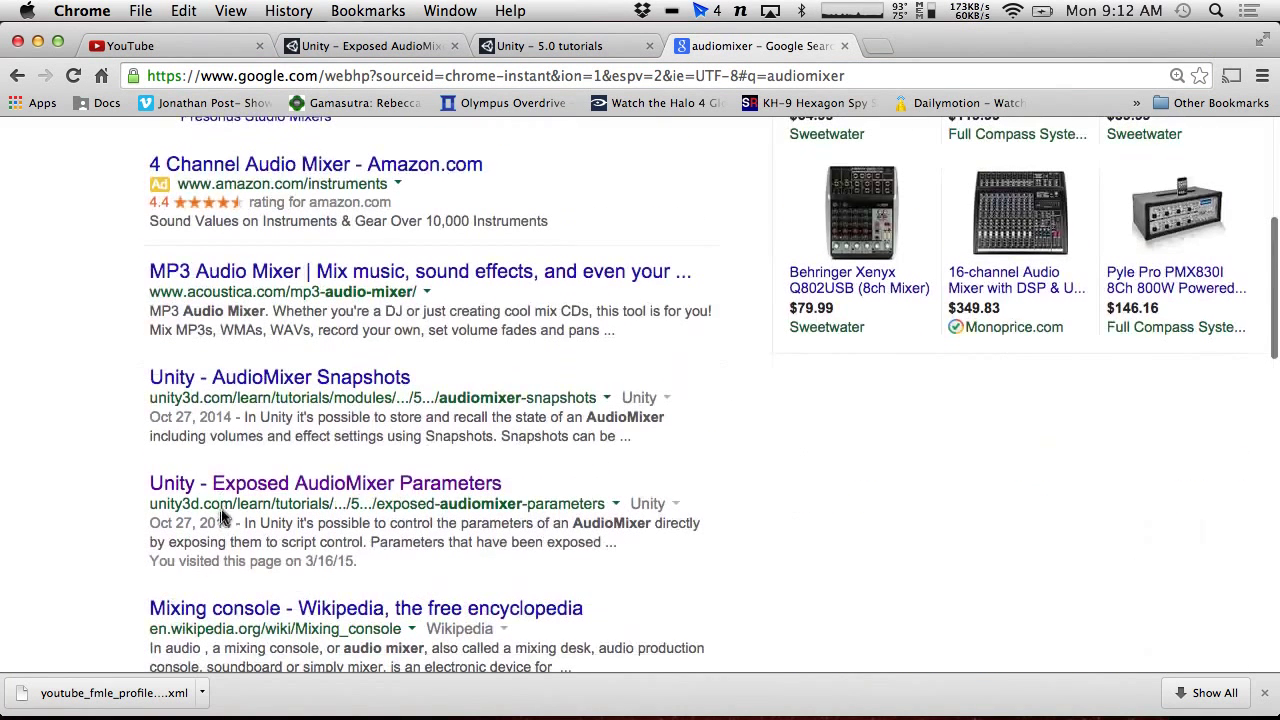
pyautogui.click(330, 487)
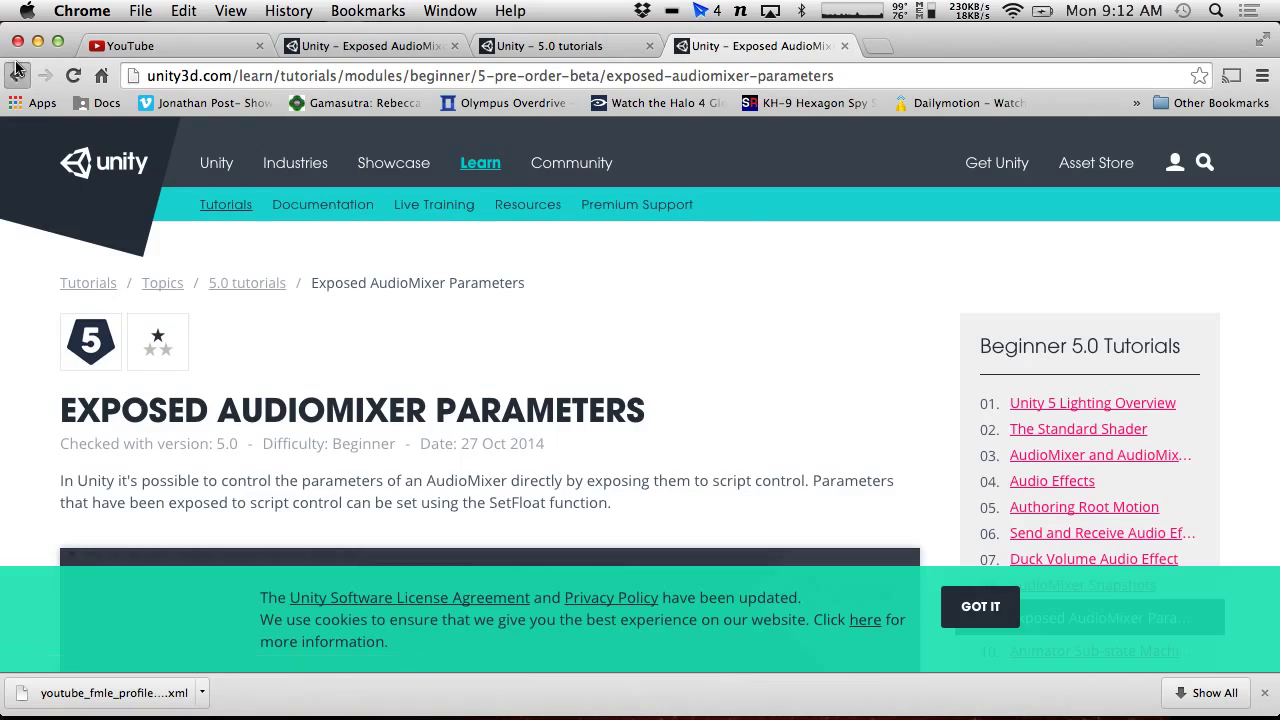
pyautogui.click(17, 68)
pyautogui.scroll(-3, 312, 395)
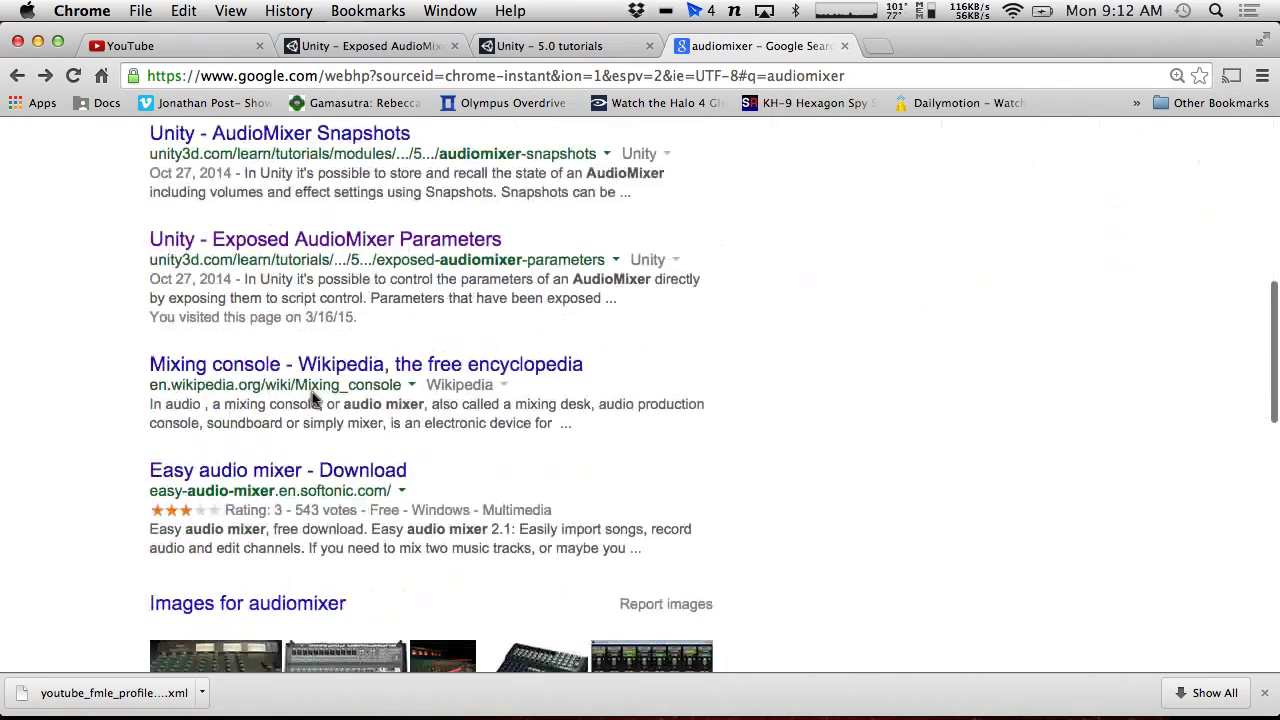
pyautogui.scroll(6, 312, 398)
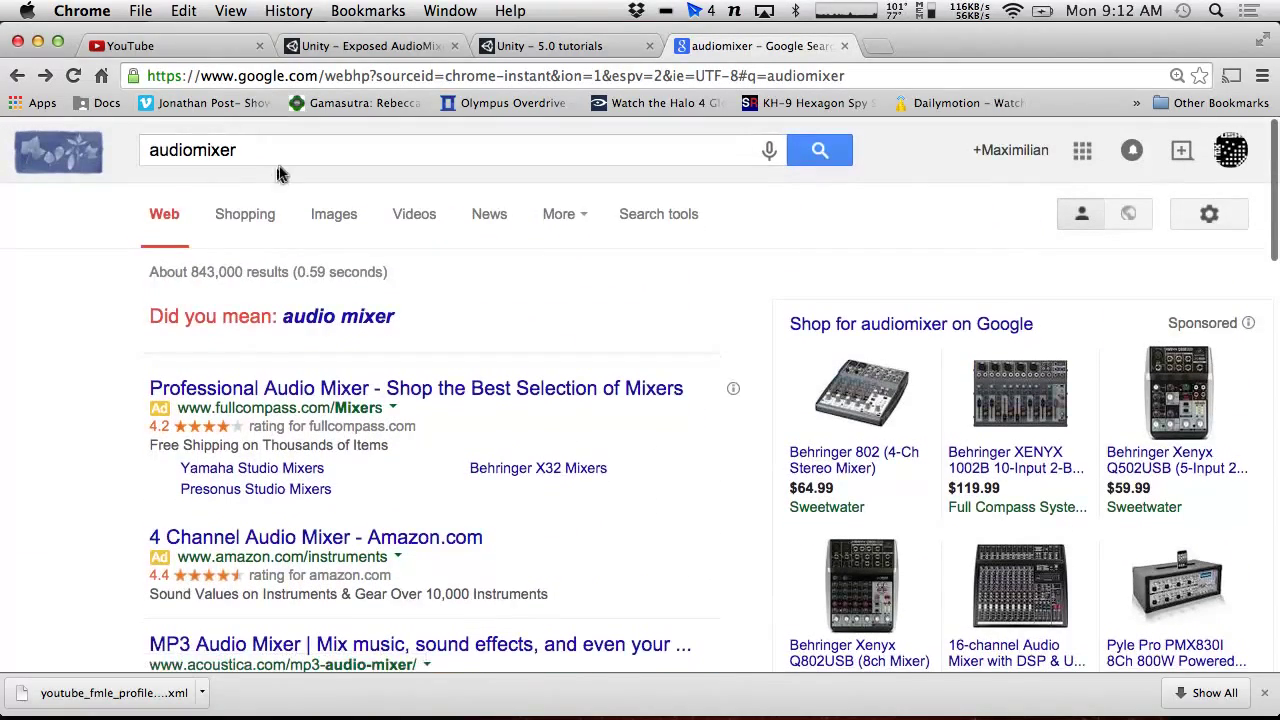
# Step: Search for "audiomixer script" and the suggested spelling "audio mixer script", and close the search tab
pyautogui.click(279, 167)
pyautogui.write('script')
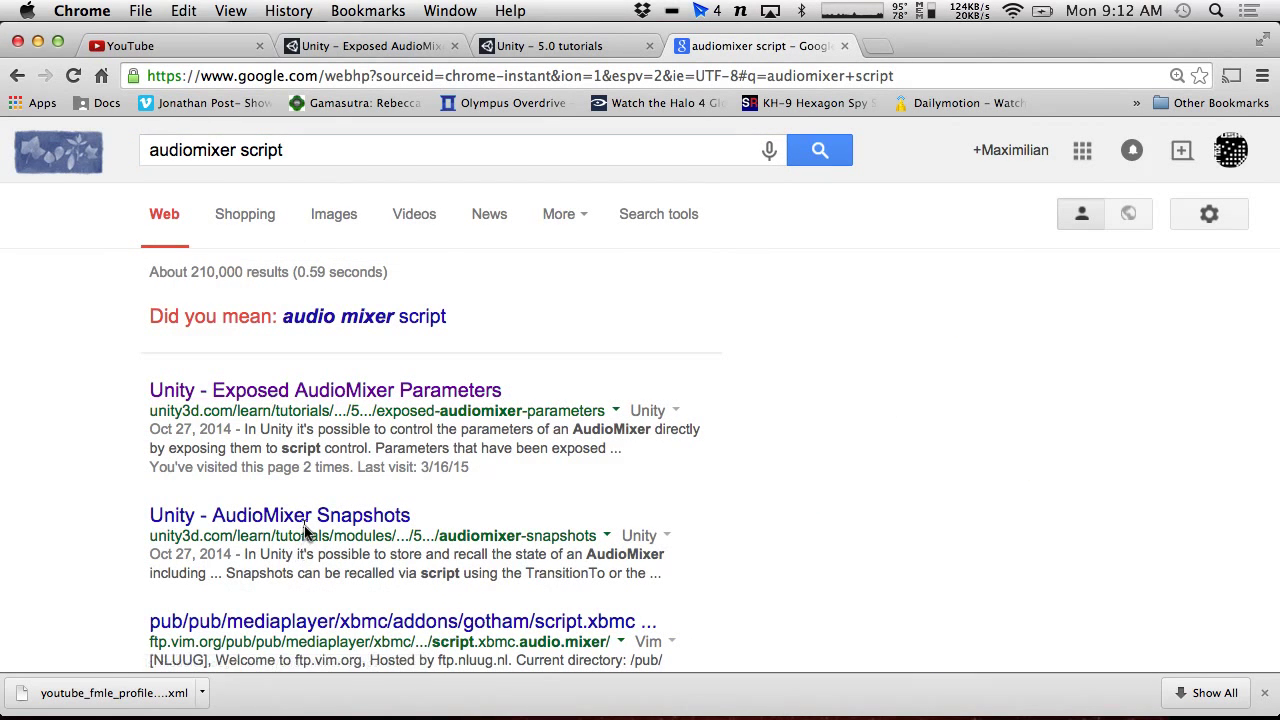
pyautogui.scroll(-4, 308, 532)
pyautogui.scroll(4, 312, 532)
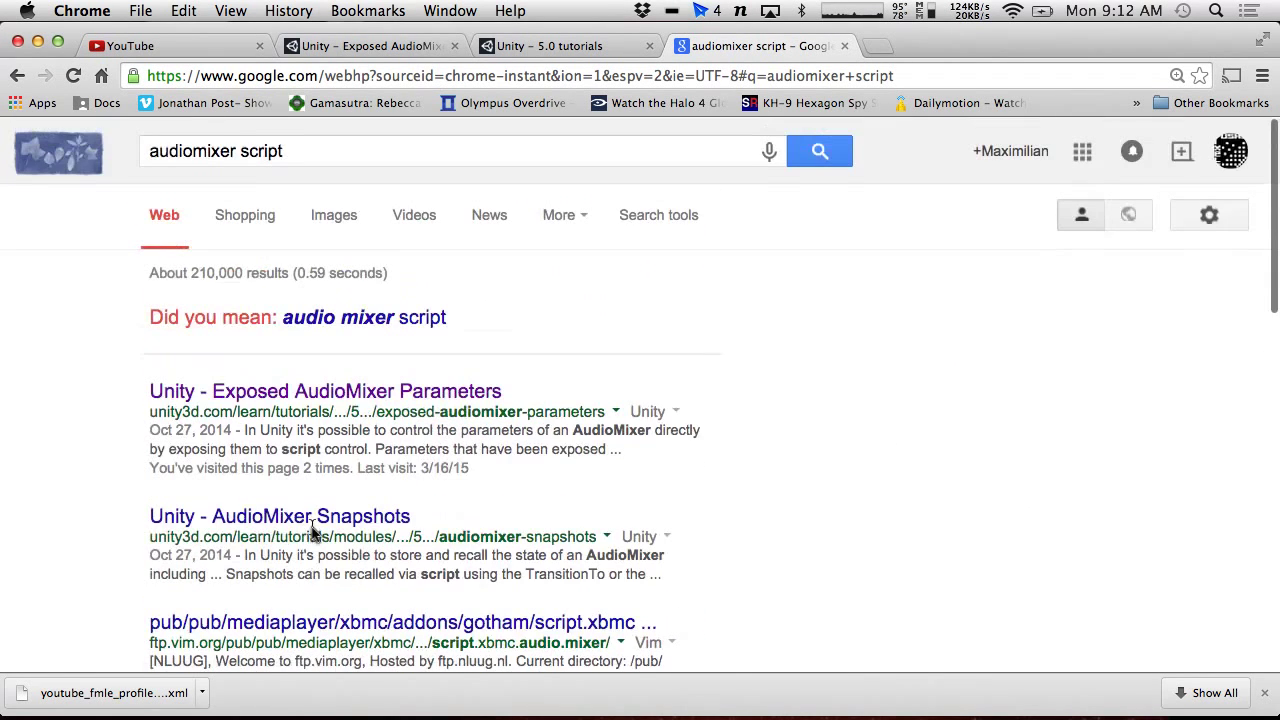
pyautogui.click(333, 317)
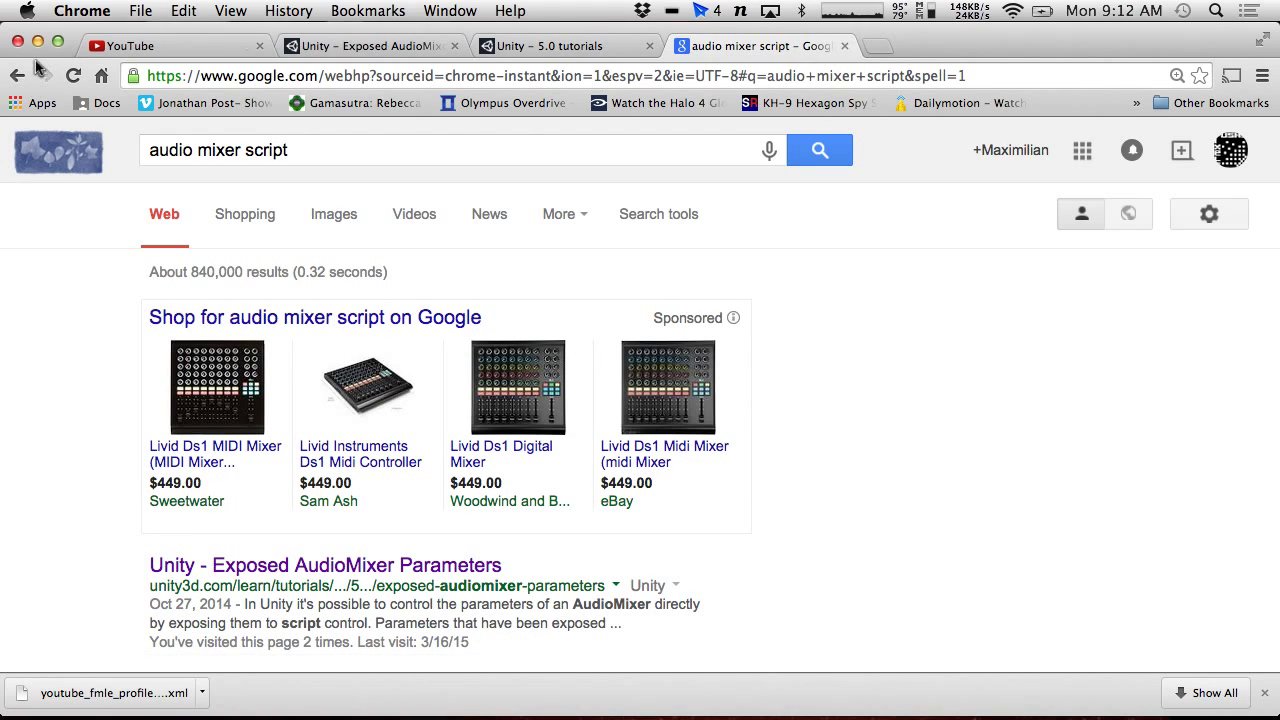
pyautogui.click(845, 46)
# Step: Switch back to Unity, attach the AdjustAudioMixerVolume script to the Music object, and assign MusicMixer as its Mixer
pyautogui.hotkey('ctrl', 'Left')
pyautogui.hotkey('ctrl', 'Left')
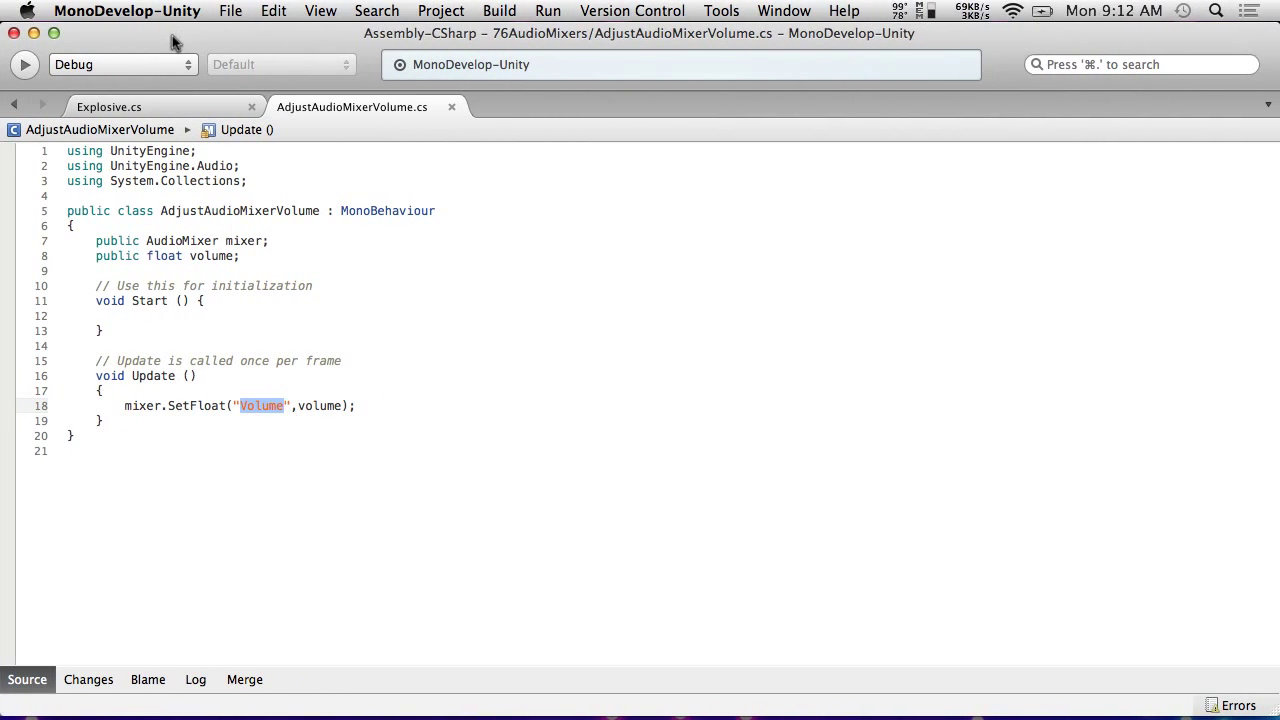
pyautogui.moveTo(172, 36); pyautogui.dragTo(148, 9)
pyautogui.press('super+Tab')
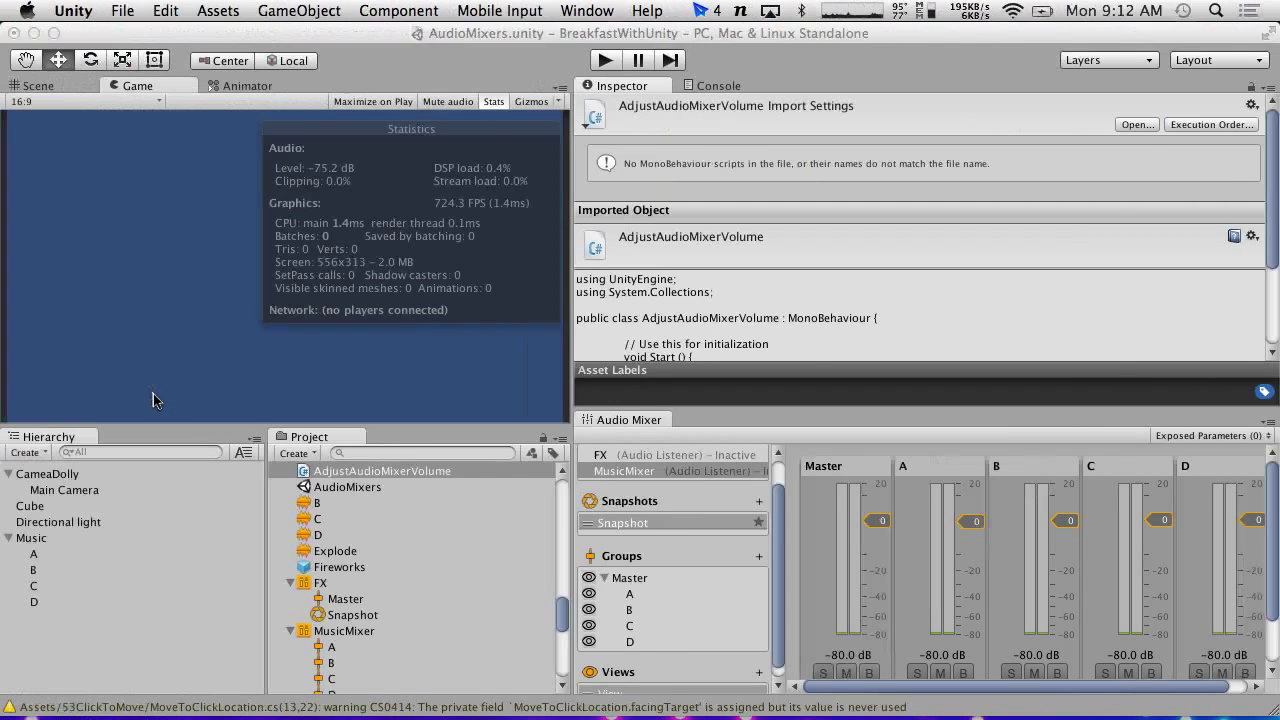
pyautogui.moveTo(307, 471); pyautogui.dragTo(82, 542)
pyautogui.click(82, 542)
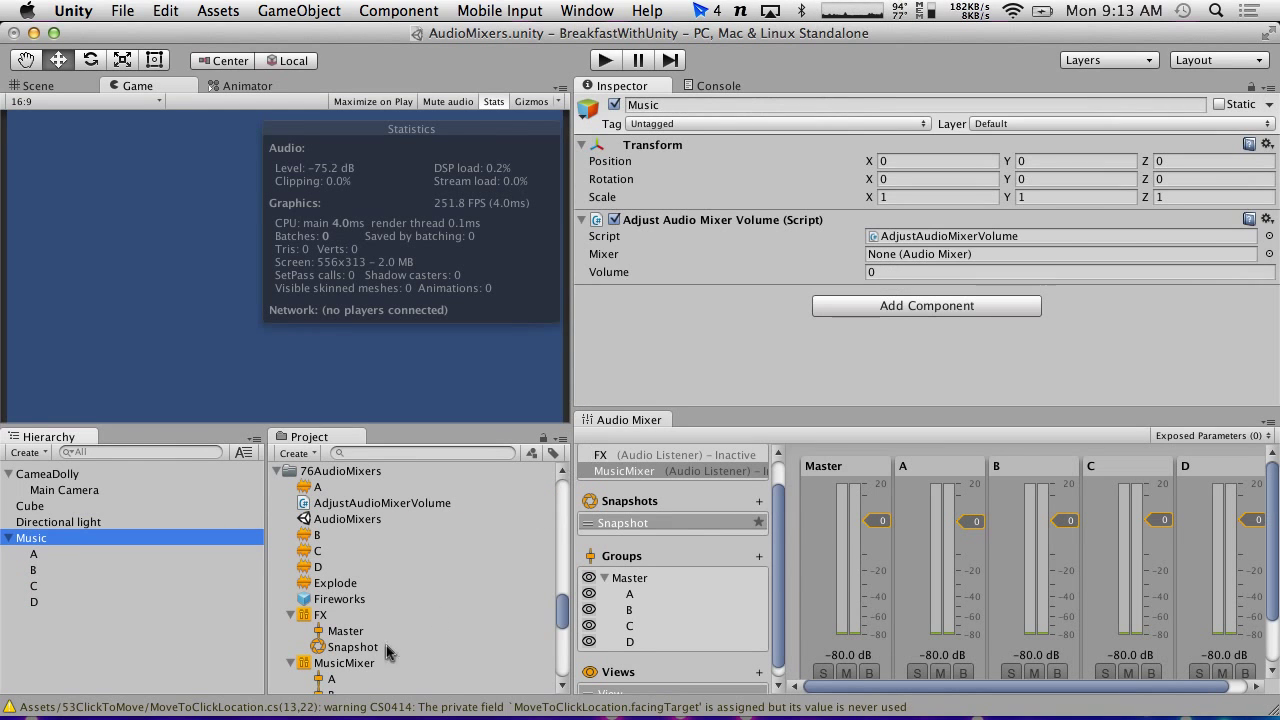
pyautogui.moveTo(340, 663); pyautogui.dragTo(905, 256)
# Step: Run the scene, check the Console messages, stop playback, and return to the Inspector for the Music object
pyautogui.press('super+p')
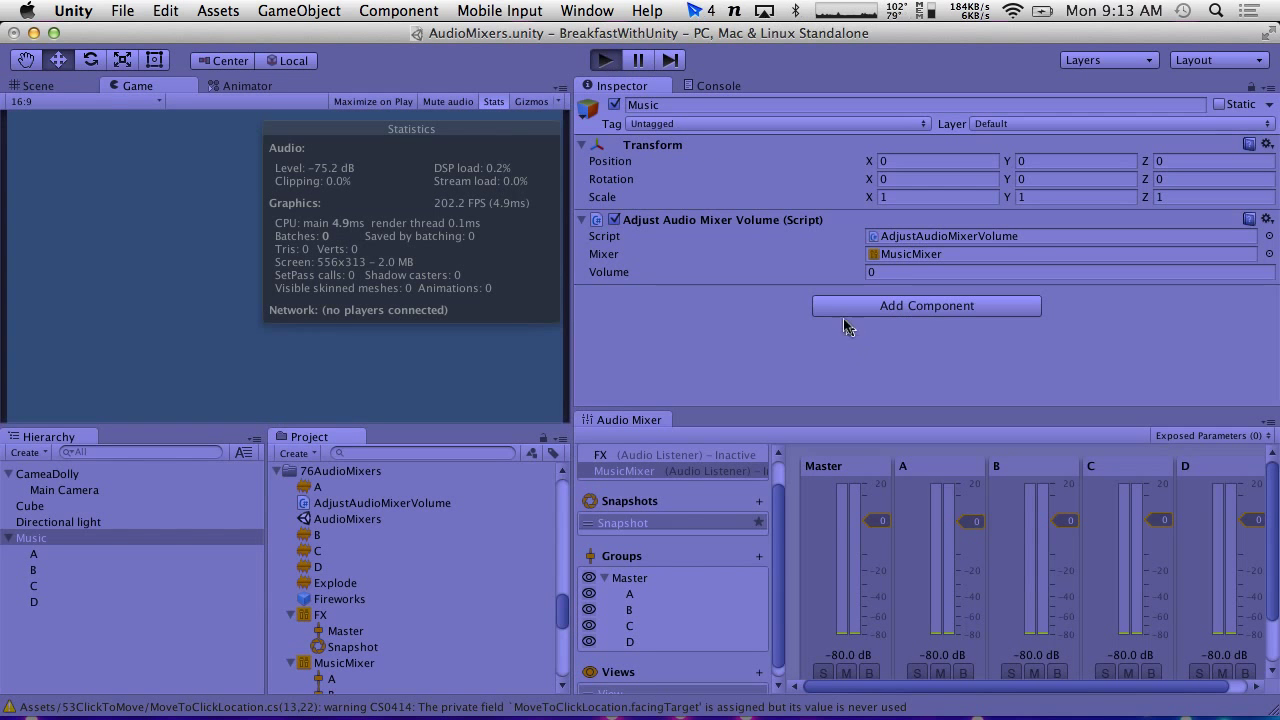
pyautogui.click(716, 86)
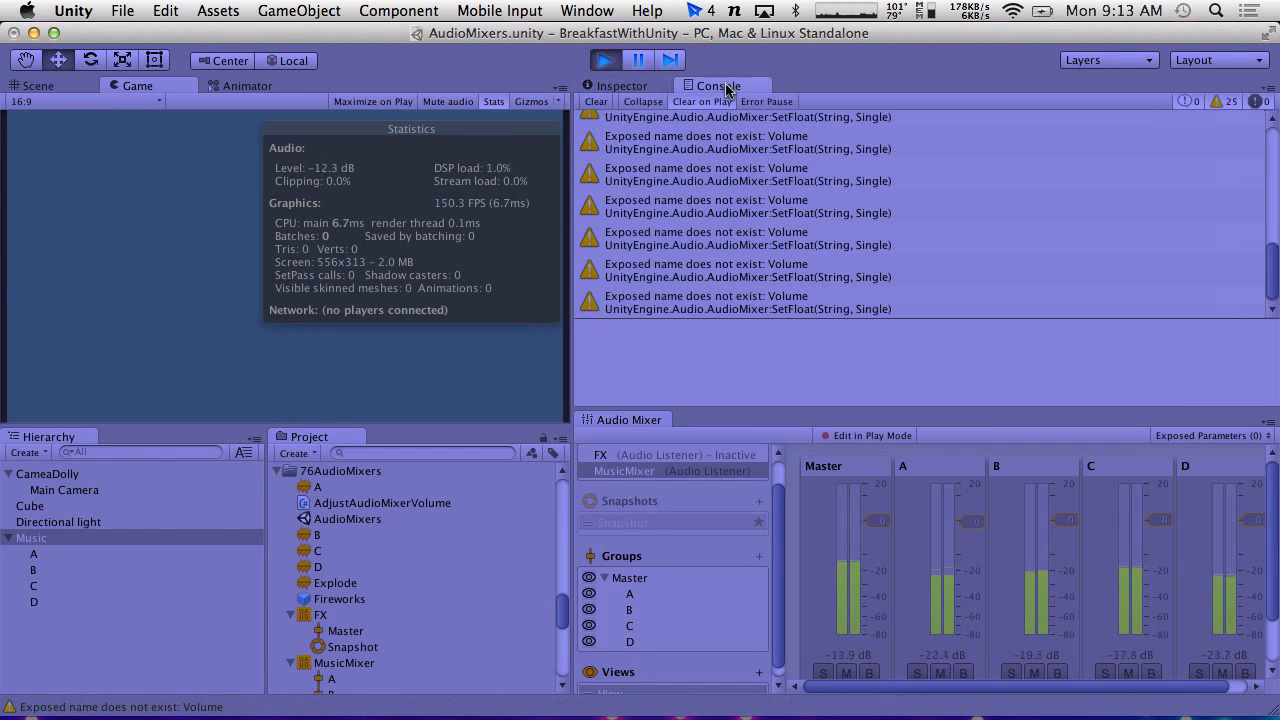
pyautogui.click(605, 62)
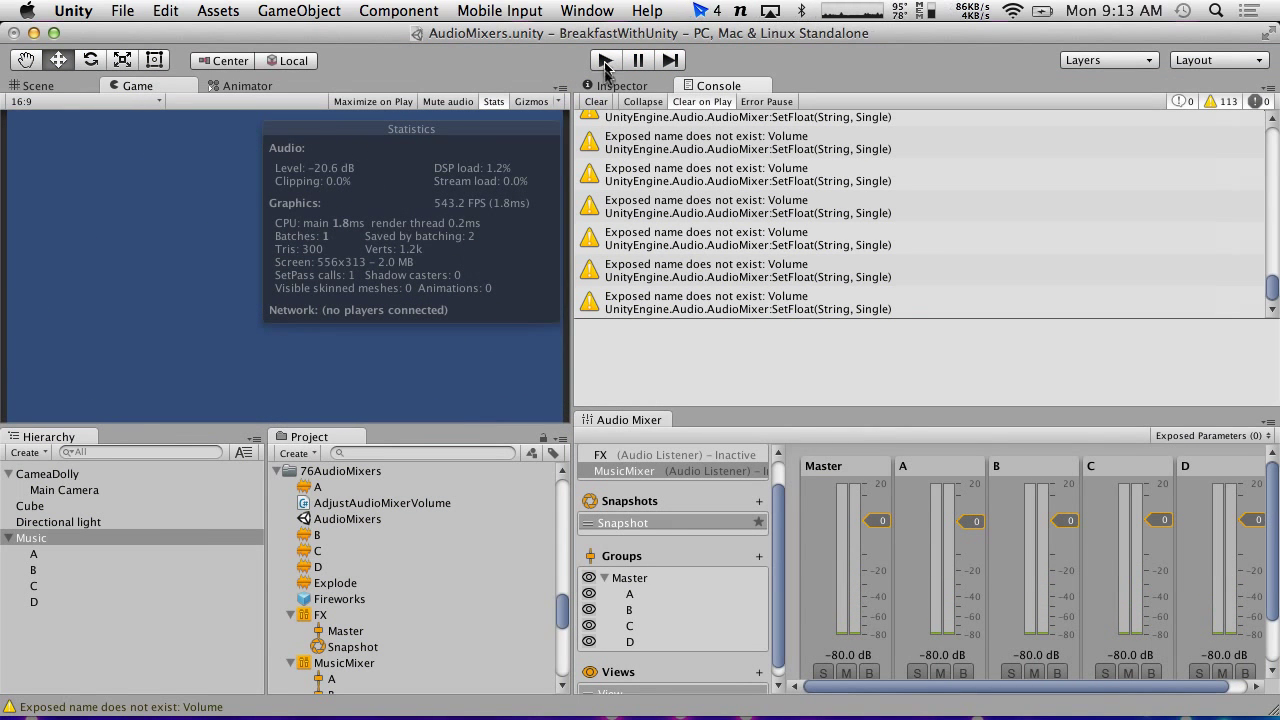
pyautogui.click(614, 87)
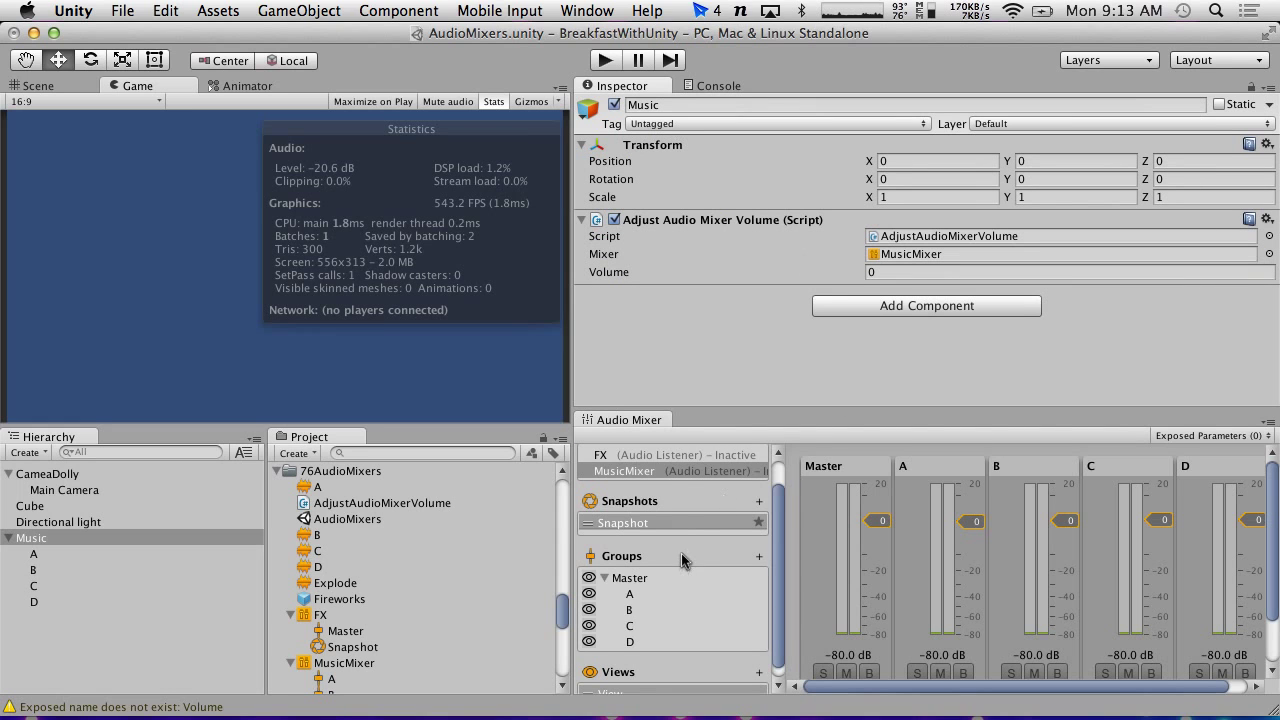
# Step: Inspect the settings of MusicMixer's Master group, the B audio clip, and the audio source A under Music
pyautogui.scroll(2, 681, 553)
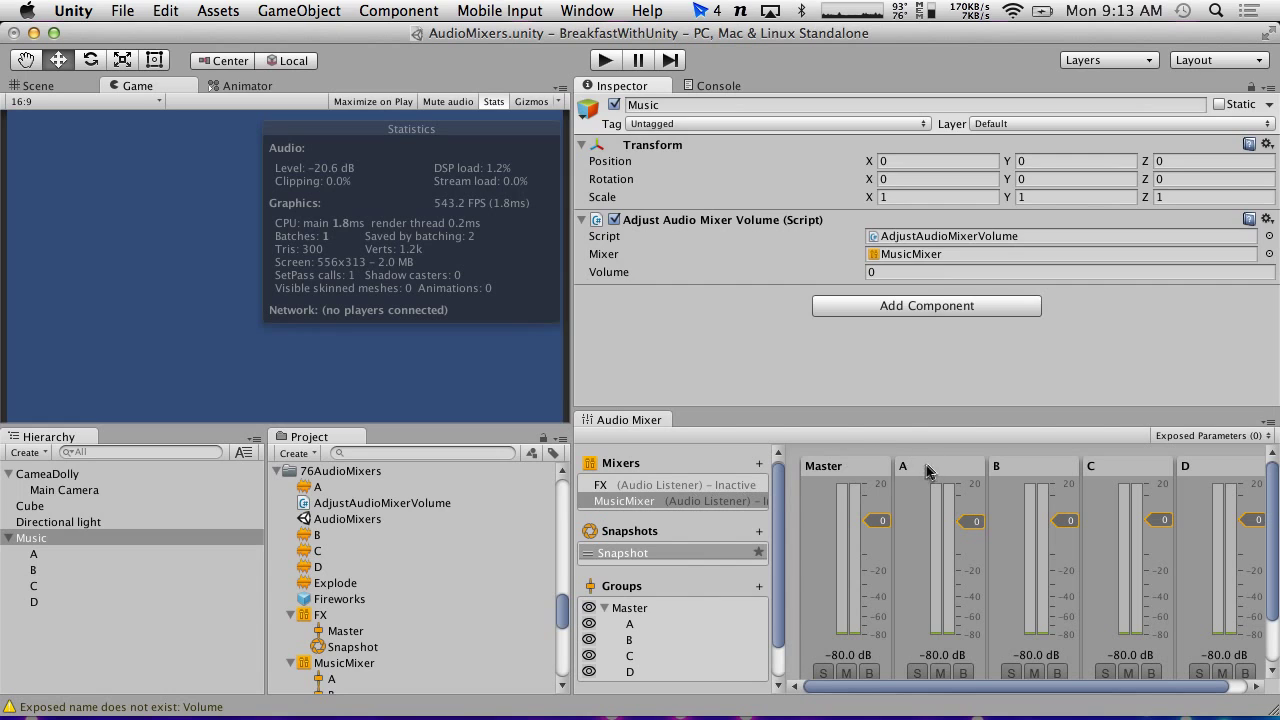
pyautogui.click(840, 470)
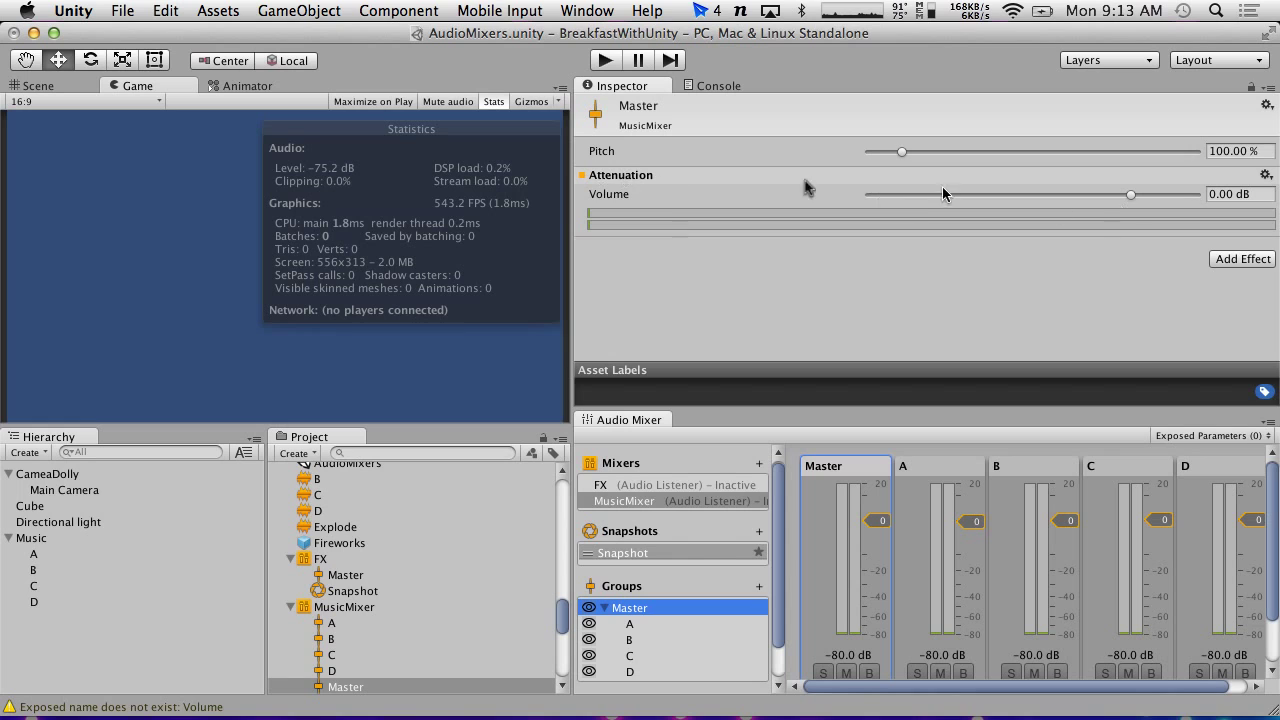
pyautogui.click(630, 176)
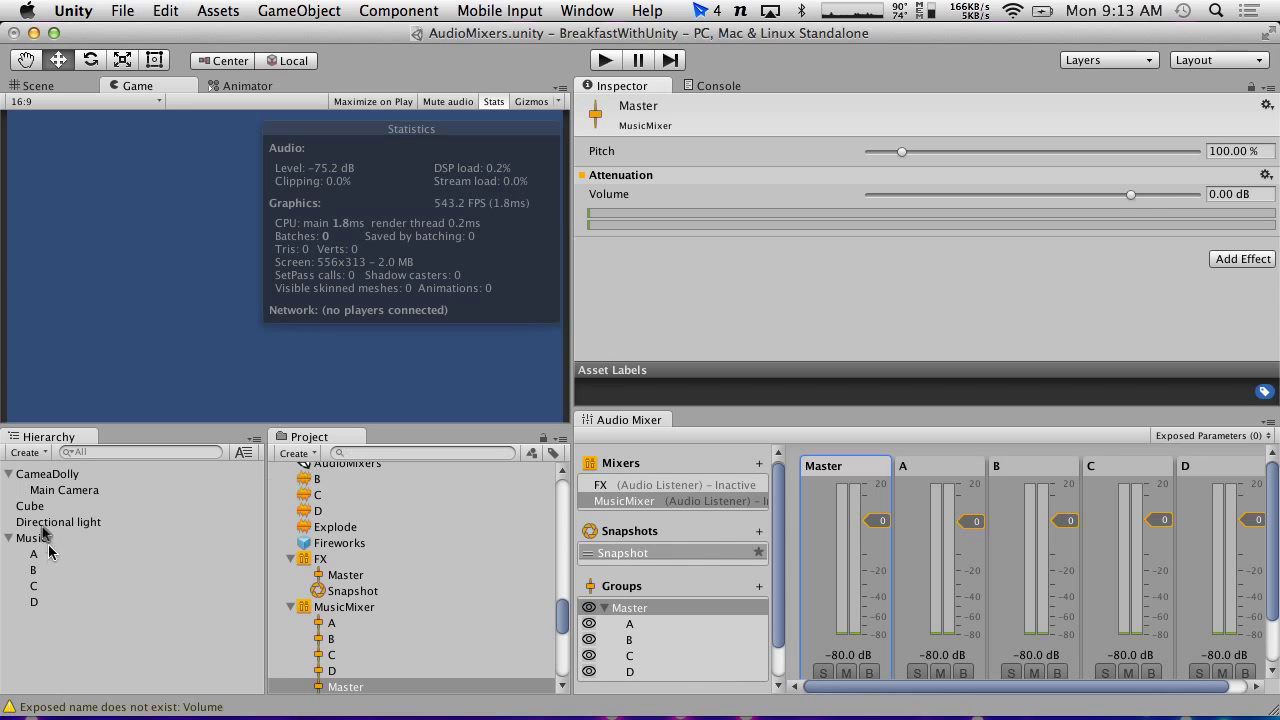
pyautogui.click(333, 484)
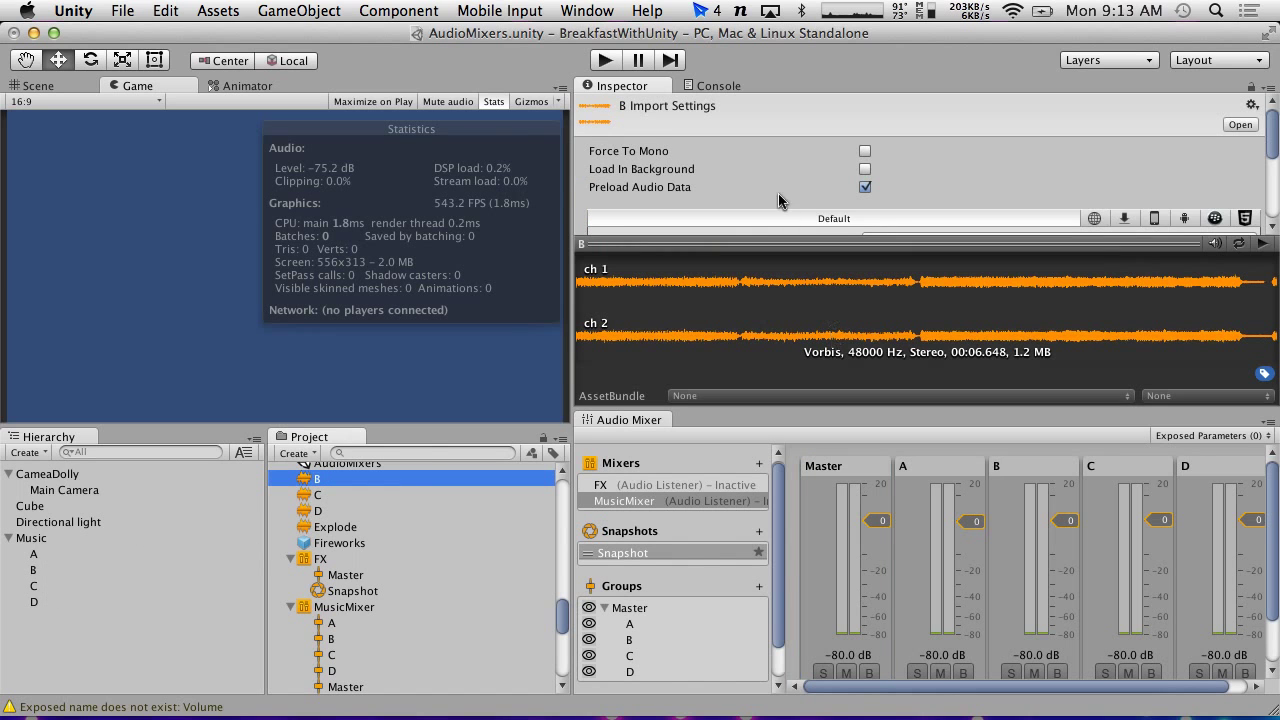
pyautogui.scroll(-5, 778, 193)
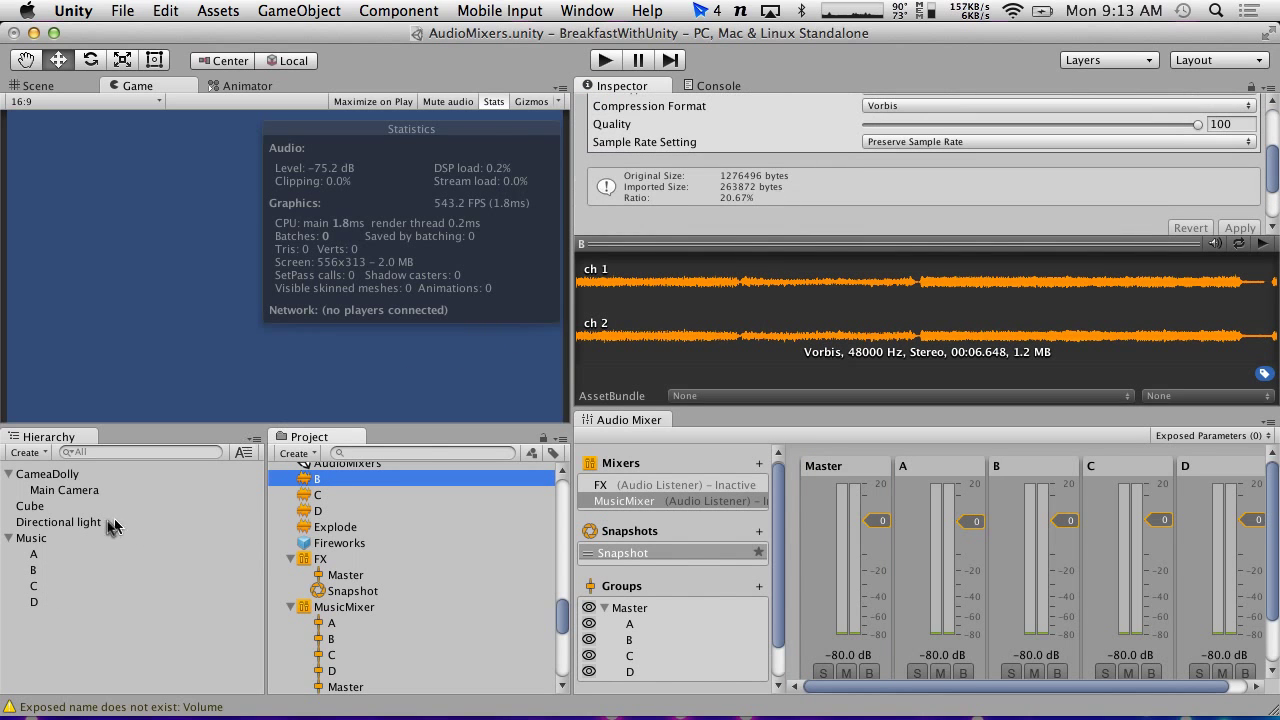
pyautogui.click(58, 553)
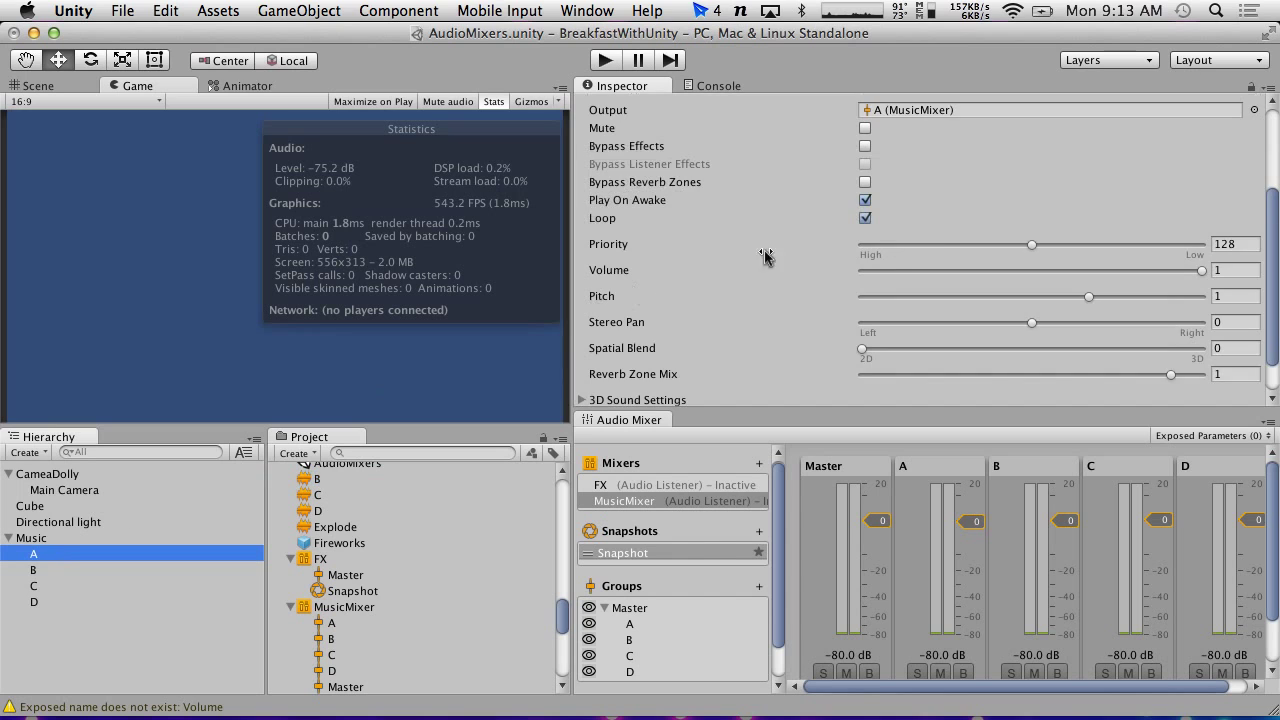
# Step: Check the Volume setting of audio source A and show the settings of MusicMixer's A group
pyautogui.click(1200, 271)
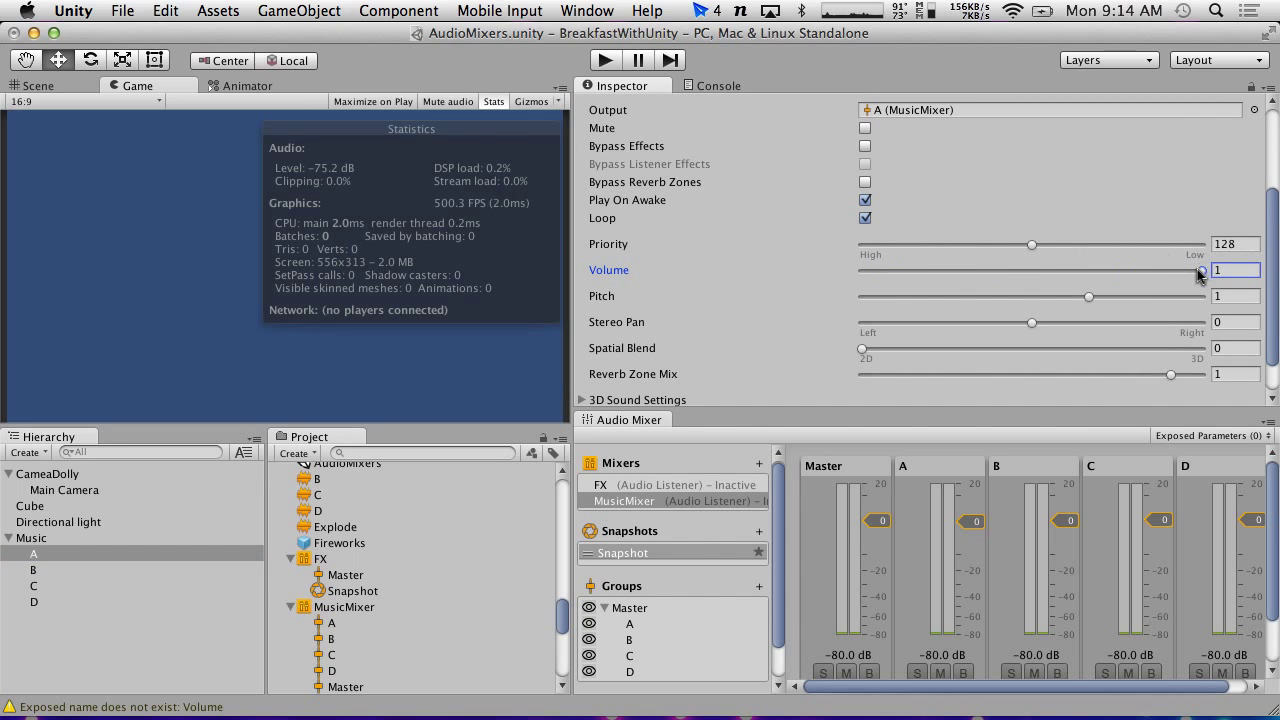
pyautogui.moveTo(1237, 276); pyautogui.dragTo(1252, 245)
pyautogui.click(348, 609)
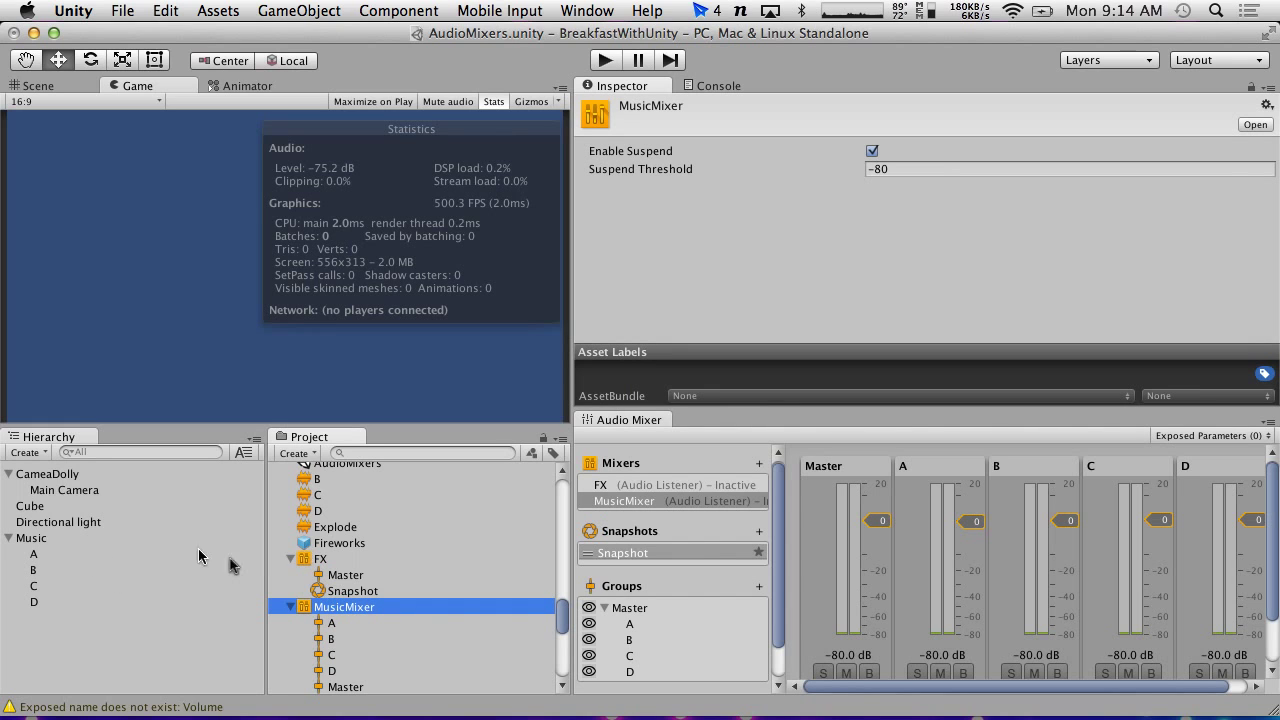
pyautogui.click(334, 622)
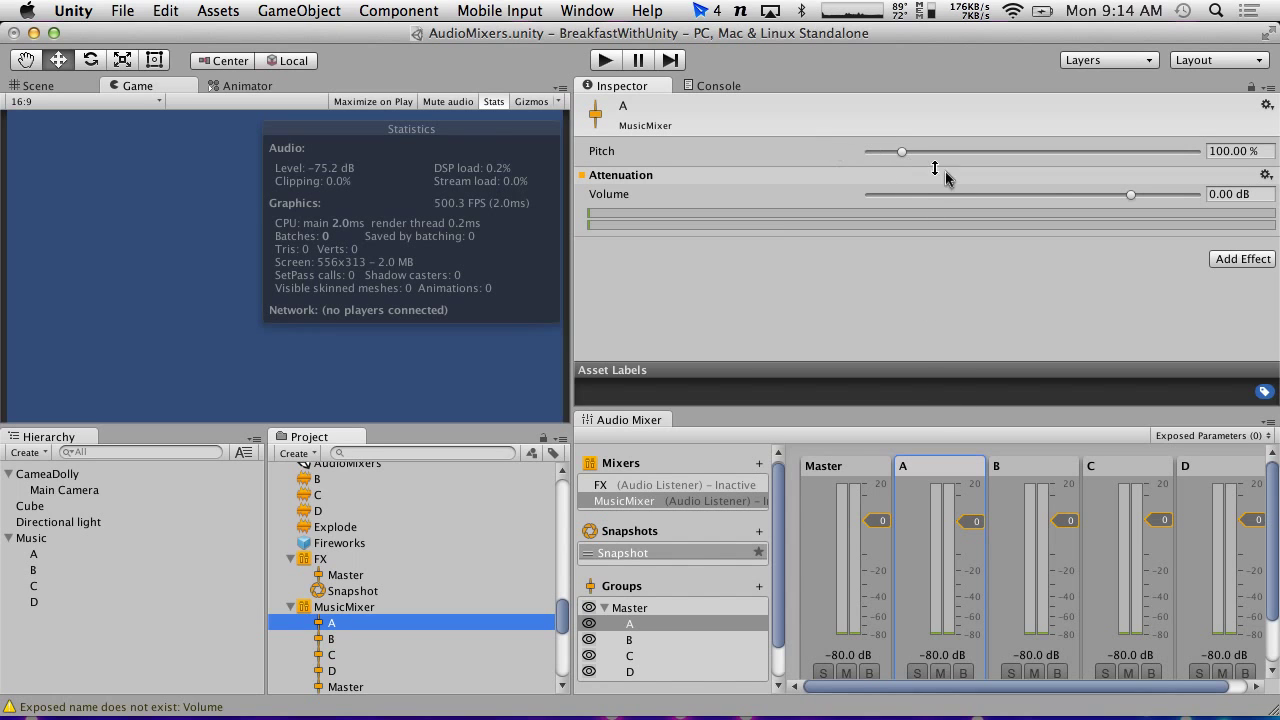
# Step: Try out different attenuation volumes on MusicMixer's A group and reset the volume to 0 dB
pyautogui.moveTo(1130, 199)
pyautogui.mouseDown()
pyautogui.moveTo(1234, 197)
pyautogui.moveTo(811, 194)
pyautogui.moveTo(1069, 232)
pyautogui.moveTo(1050, 219)
pyautogui.moveTo(824, 208)
pyautogui.moveTo(1198, 200)
pyautogui.moveTo(1205, 228)
pyautogui.moveTo(1115, 216)
pyautogui.moveTo(1127, 216)
pyautogui.mouseUp()
pyautogui.moveTo(1239, 197); pyautogui.dragTo(1086, 142)
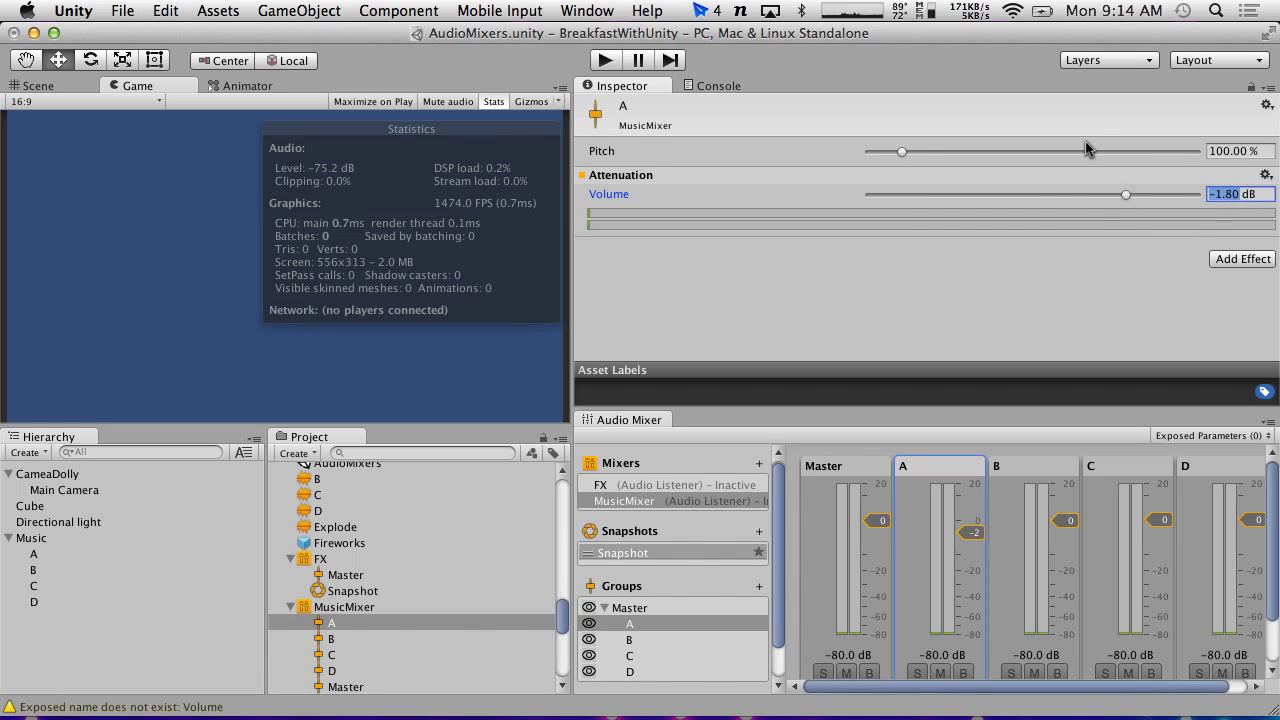
pyautogui.write('0')
pyautogui.press('Return')
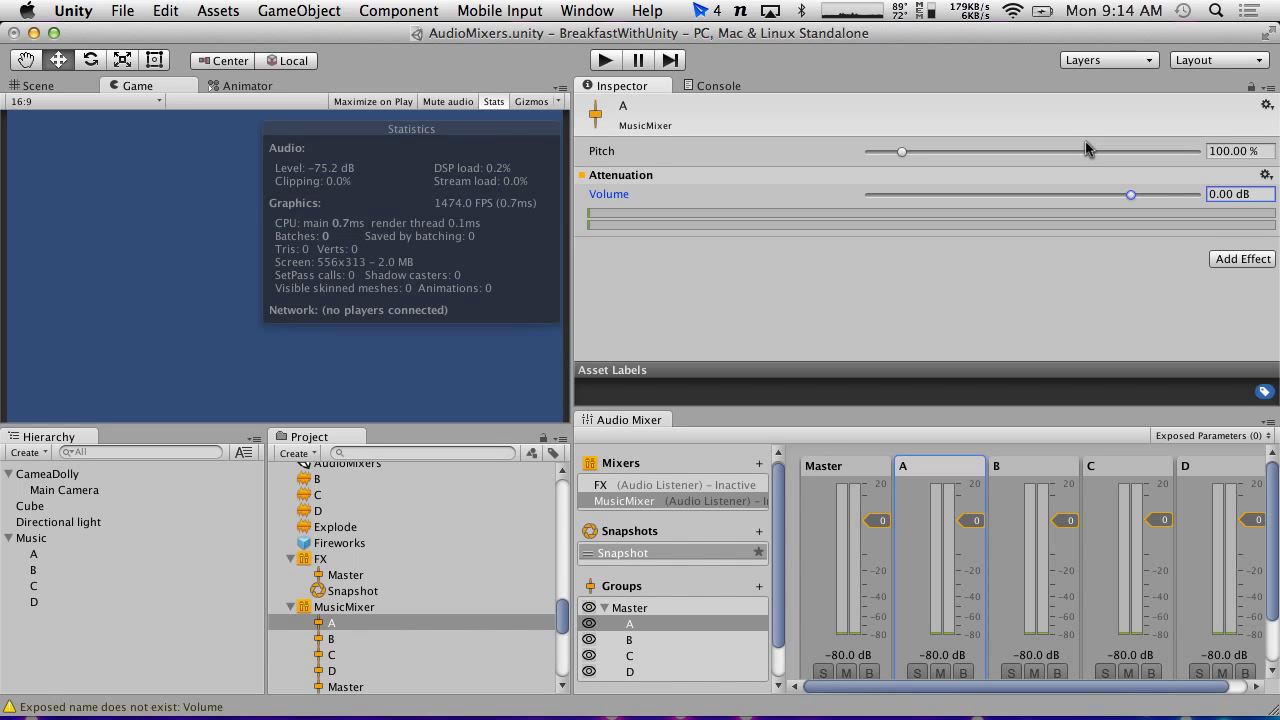
pyautogui.moveTo(1131, 195)
pyautogui.mouseDown()
pyautogui.moveTo(1172, 200)
pyautogui.moveTo(1135, 203)
pyautogui.mouseUp()
pyautogui.moveTo(1078, 207)
pyautogui.mouseDown()
pyautogui.moveTo(789, 200)
pyautogui.moveTo(1133, 199)
pyautogui.mouseUp()
pyautogui.write('0')
pyautogui.press('Return')
# Step: Expose the attenuation volume of MusicMixer's A group to script
pyautogui.click(1266, 176)
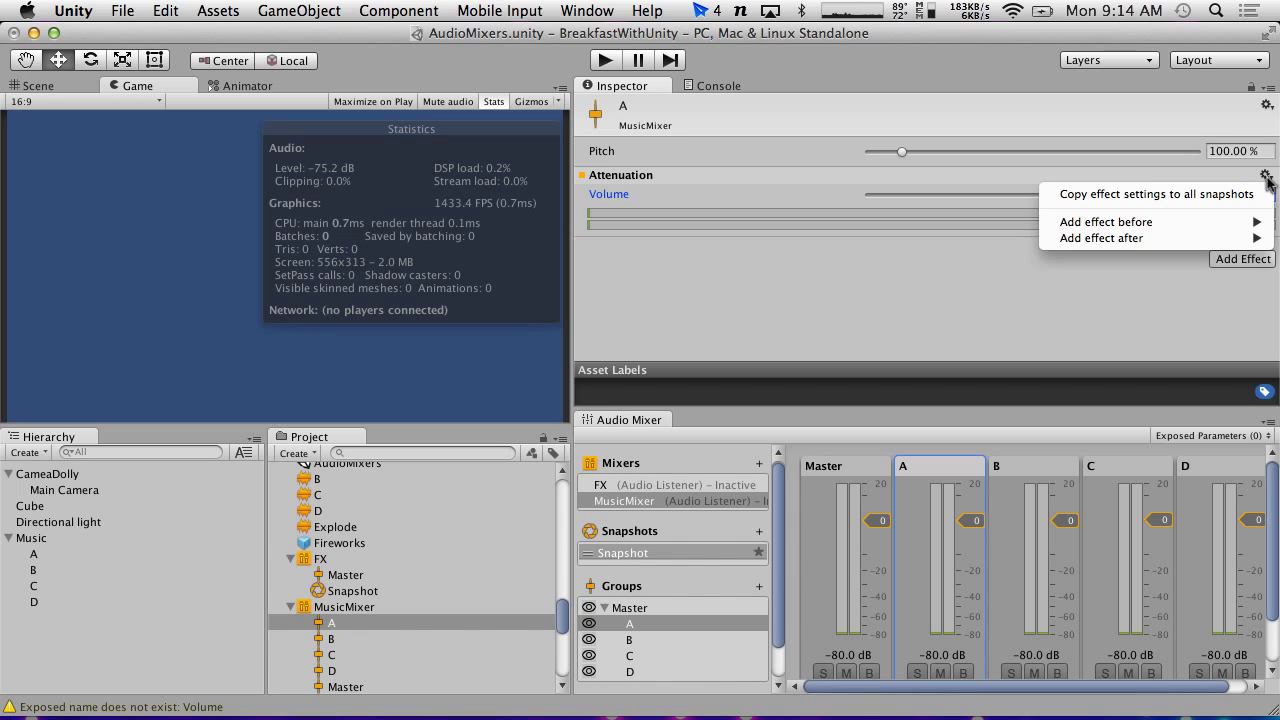
pyautogui.click(1267, 179)
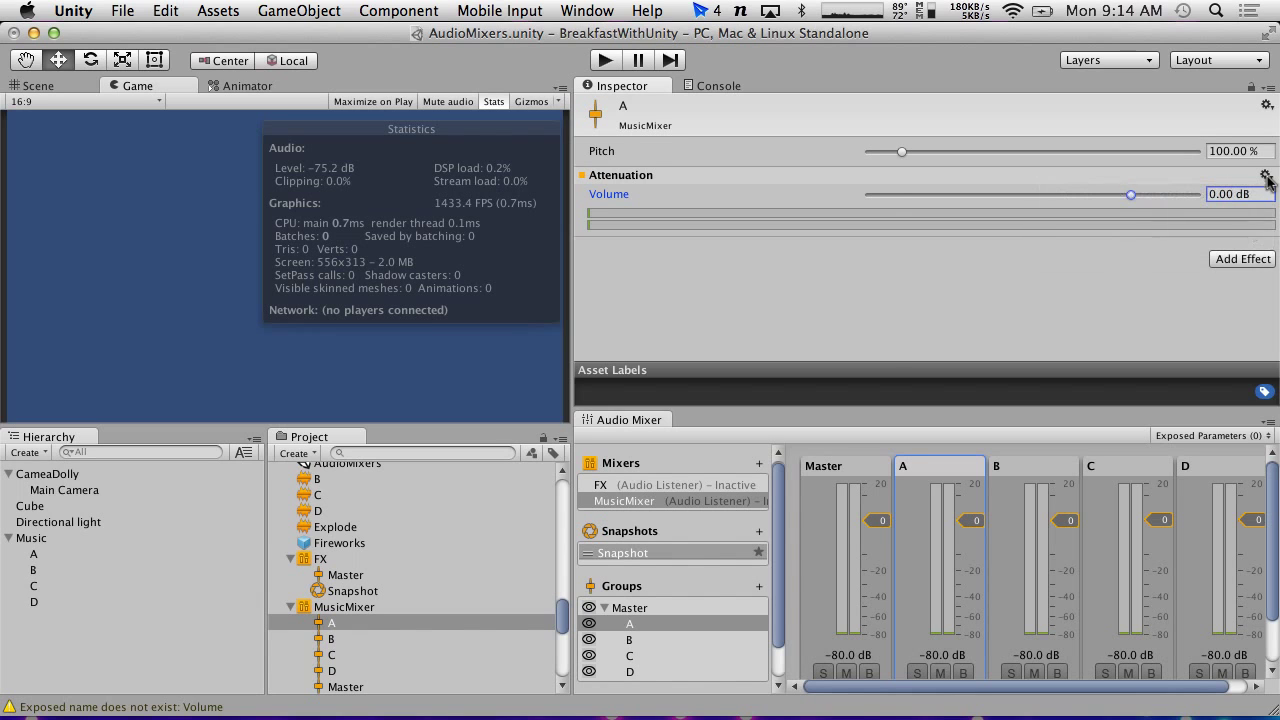
pyautogui.rightClick(621, 201)
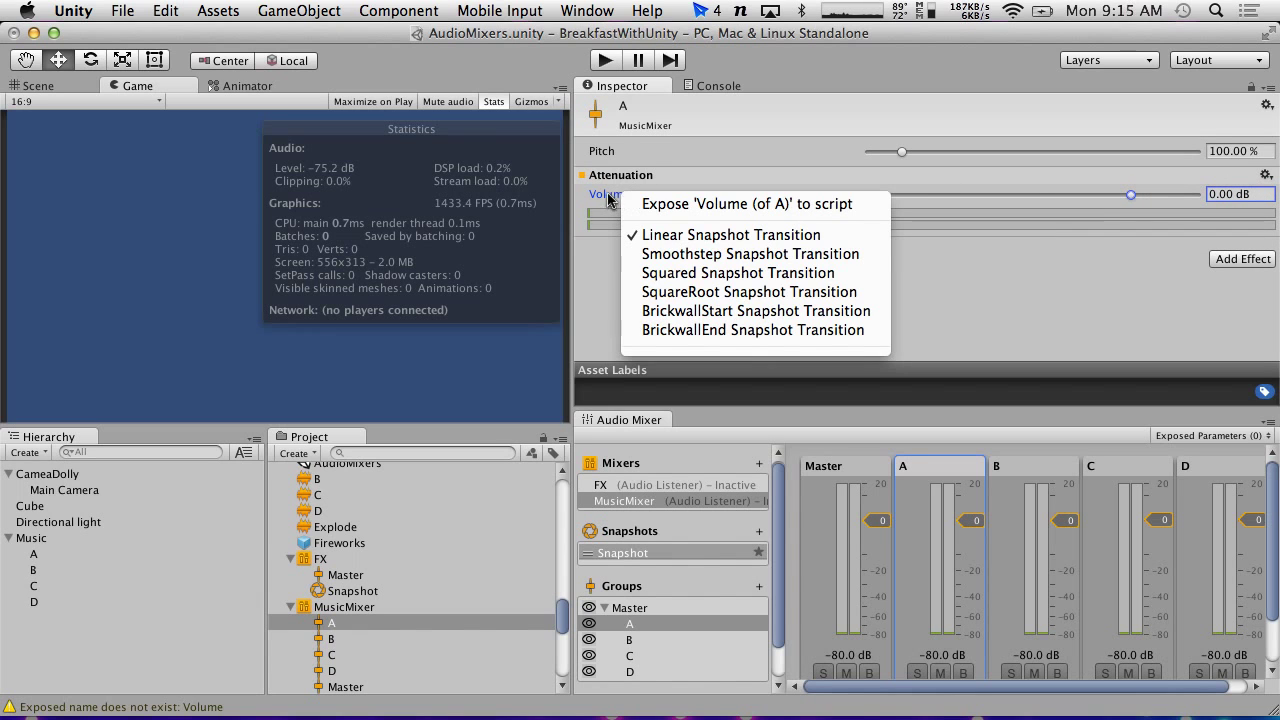
pyautogui.click(610, 196)
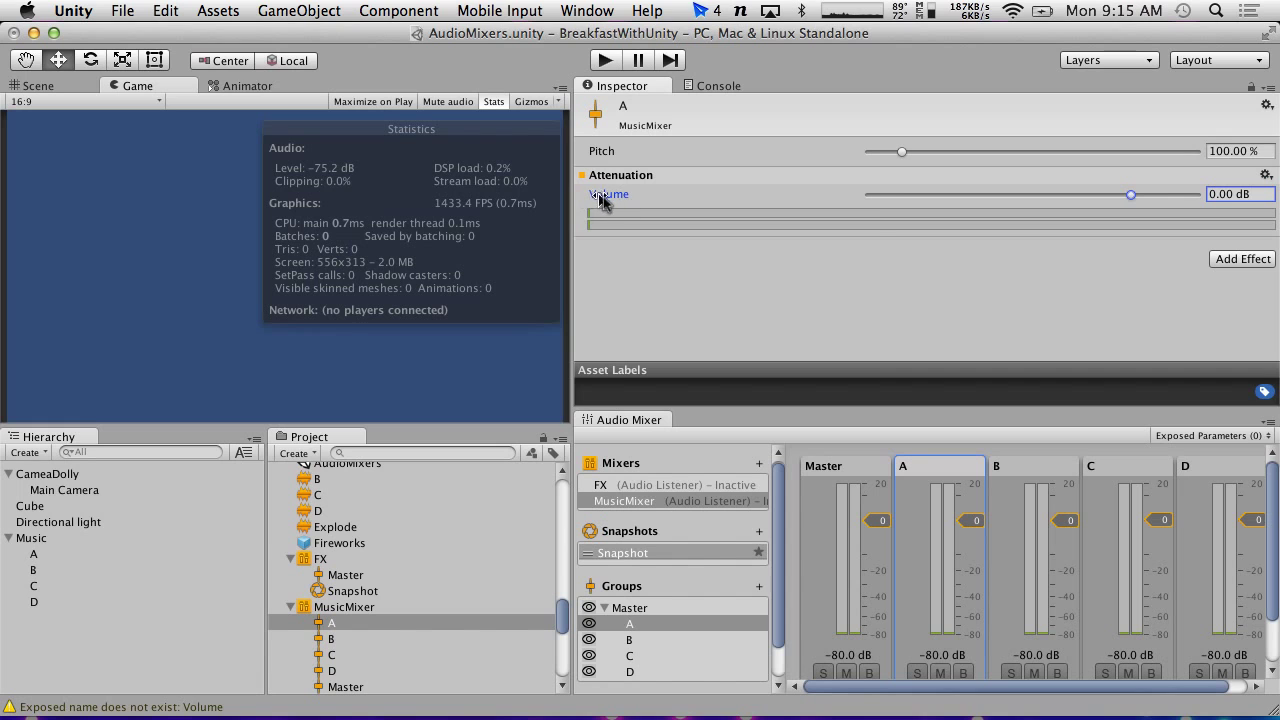
pyautogui.rightClick(606, 203)
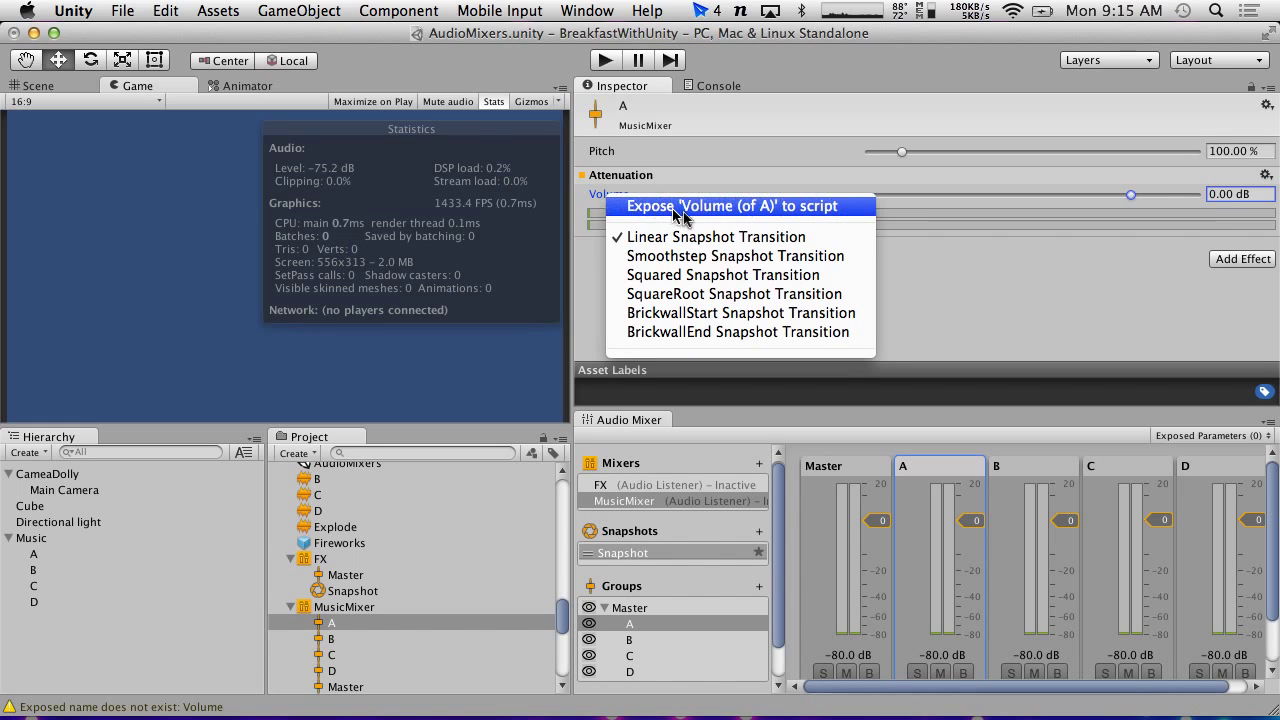
pyautogui.click(737, 207)
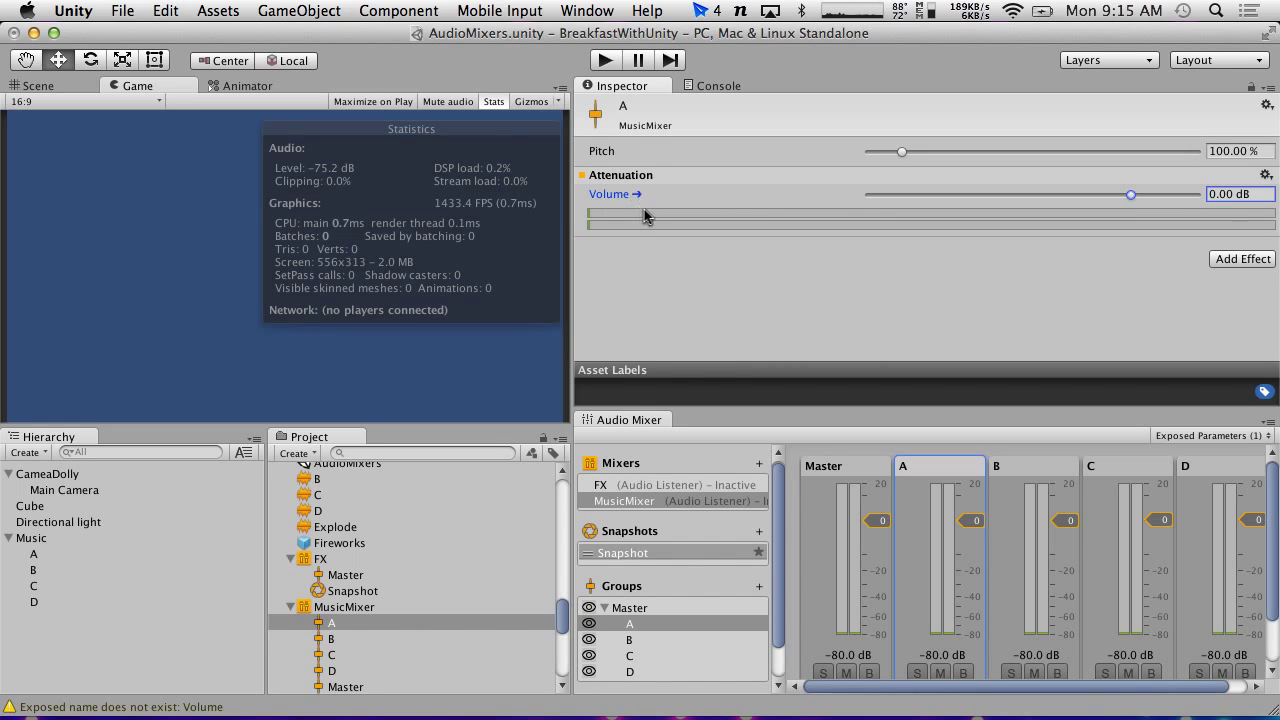
# Step: Rename the exposed parameter for group A's volume to MasterVolume
pyautogui.click(1262, 437)
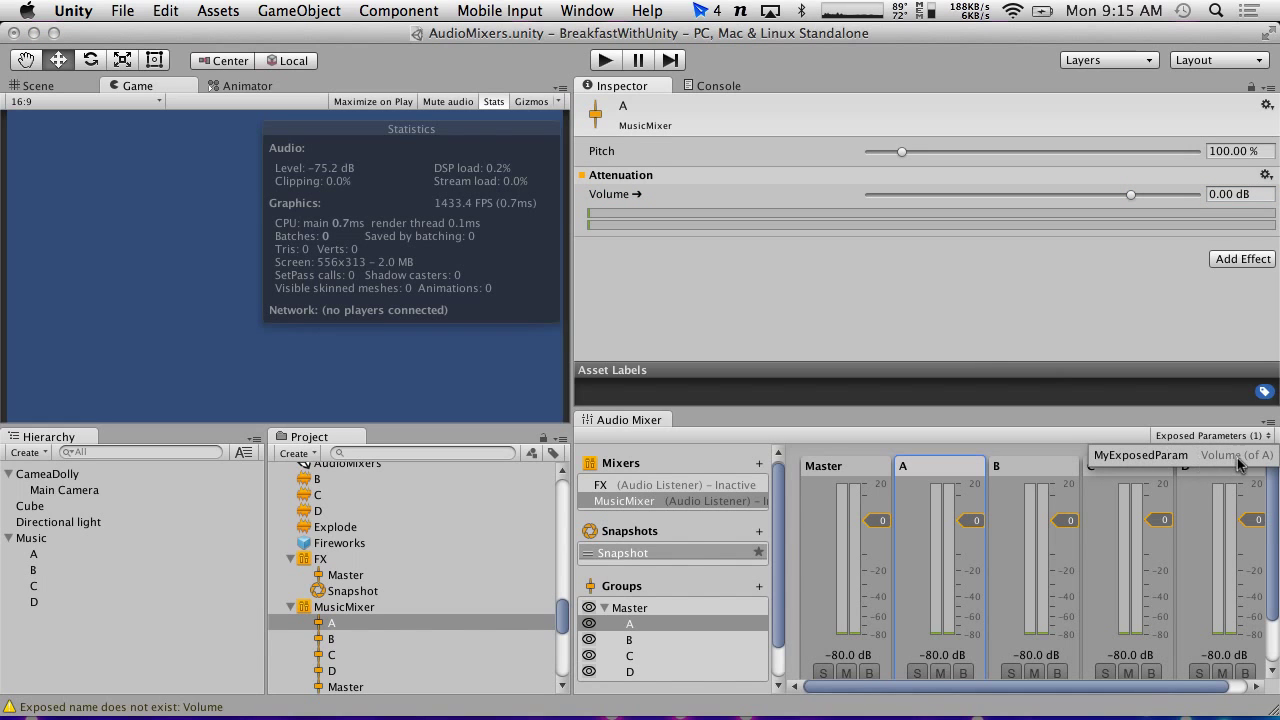
pyautogui.click(1143, 457)
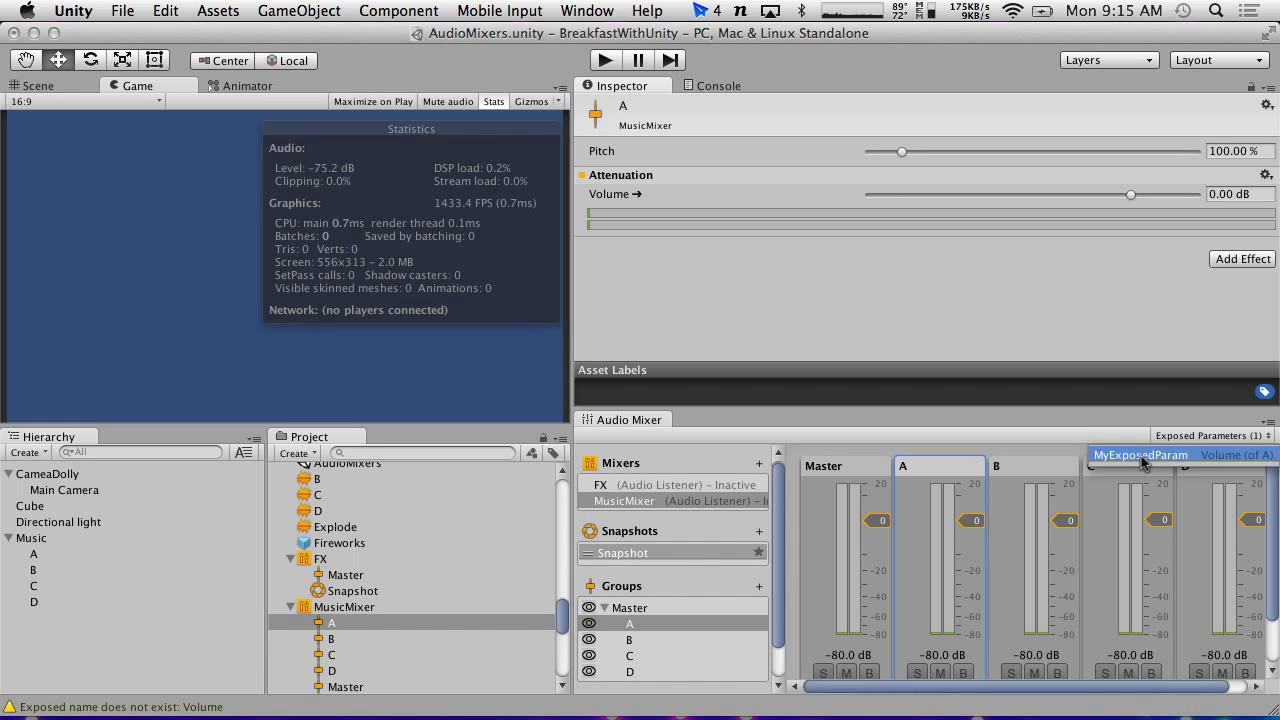
pyautogui.doubleClick(1143, 457)
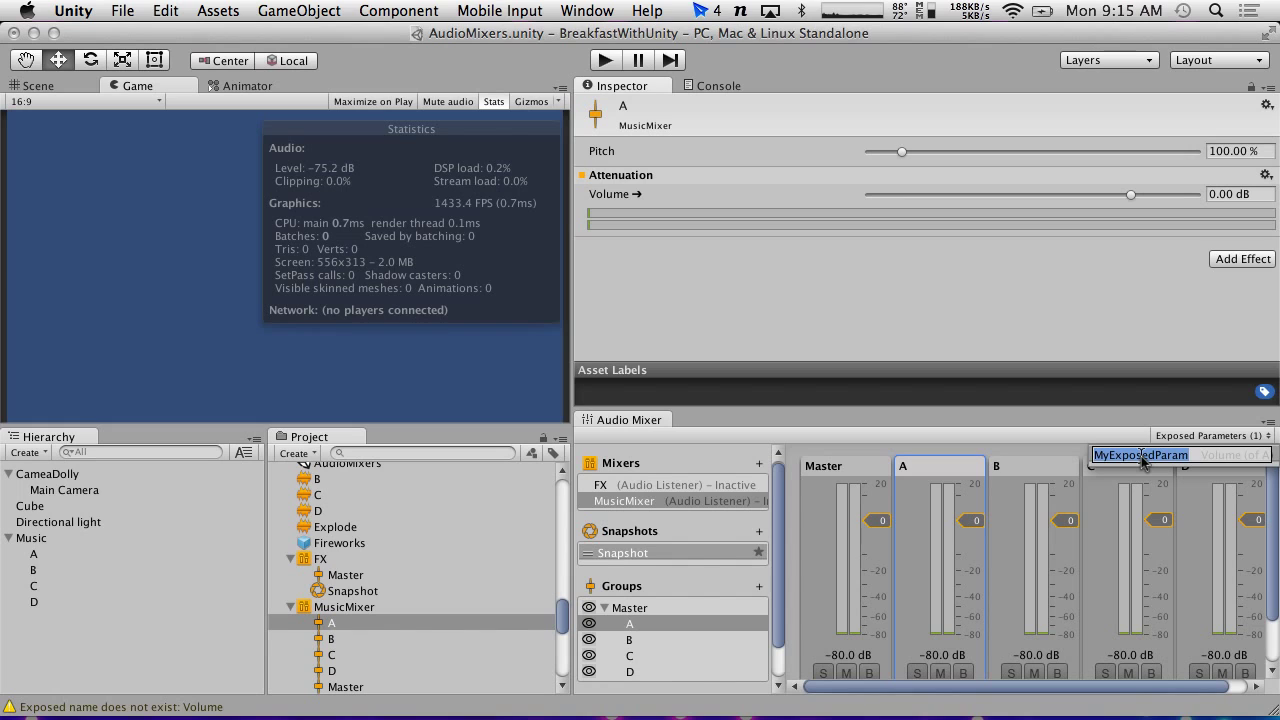
pyautogui.write('MasterVolume')
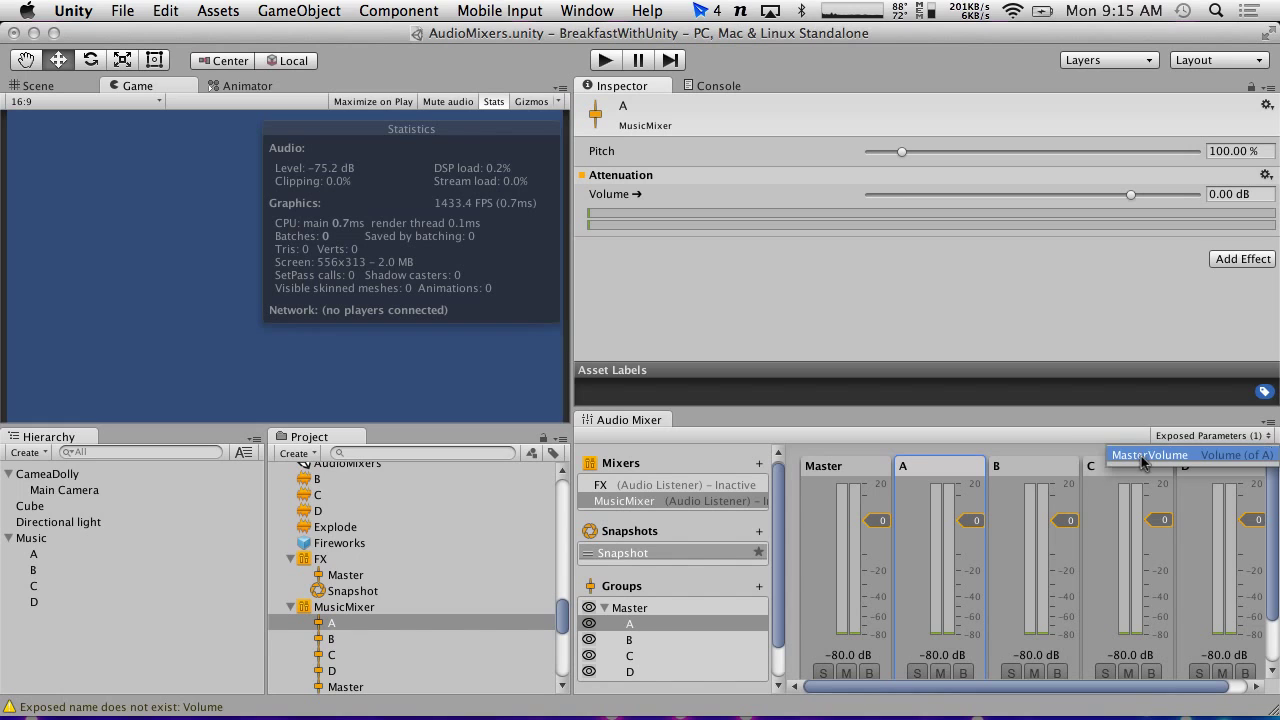
pyautogui.press('Return')
pyautogui.click(1040, 436)
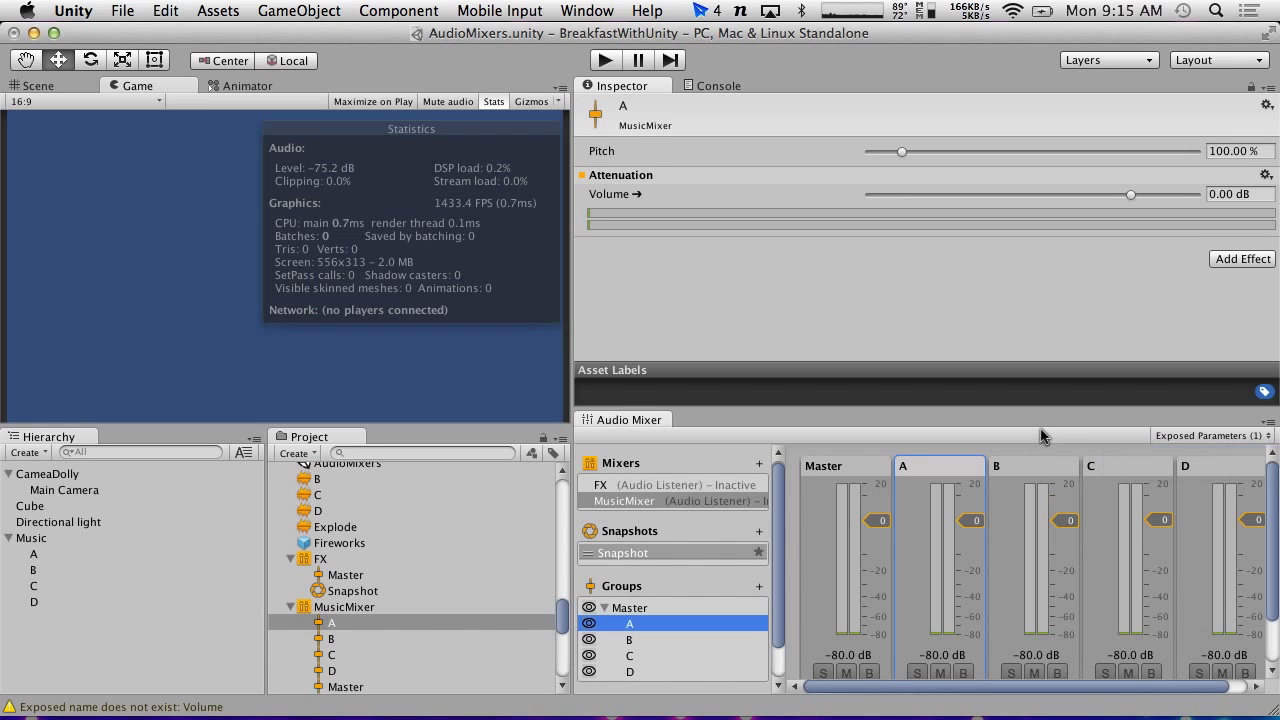
# Step: Rename the exposed parameter for group A's volume to A
pyautogui.click(1188, 437)
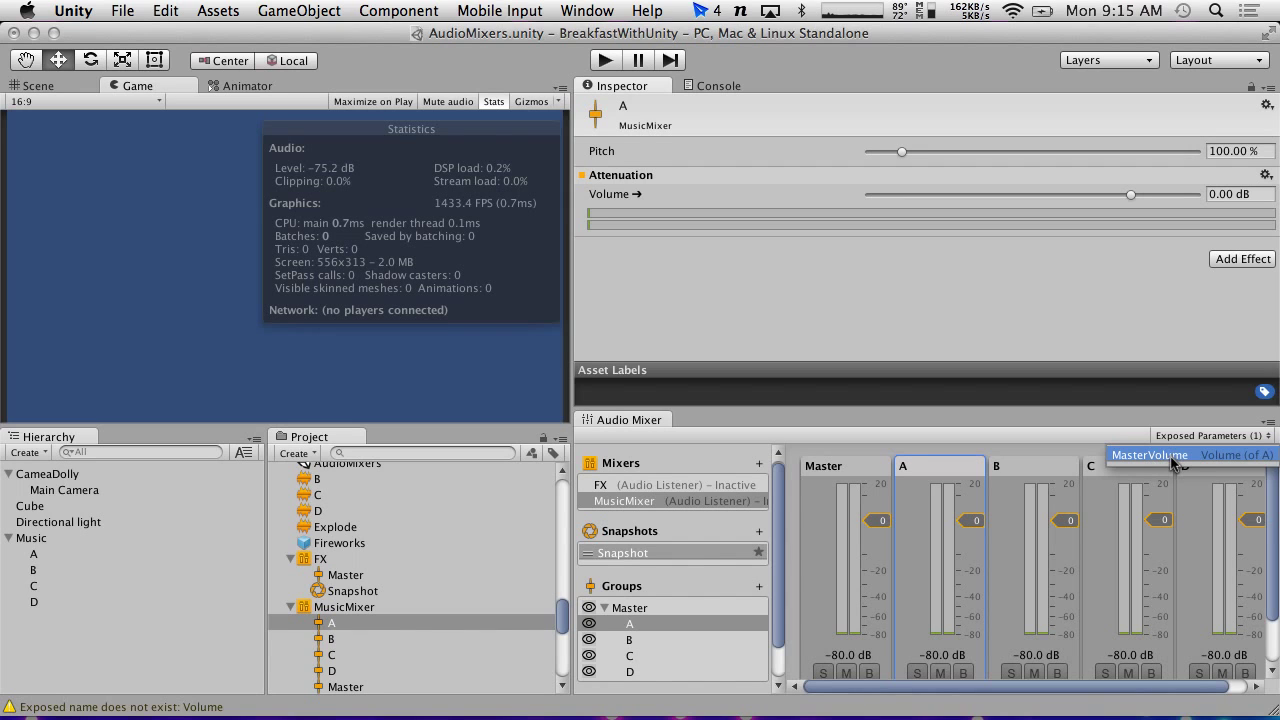
pyautogui.doubleClick(1172, 458)
pyautogui.write('A')
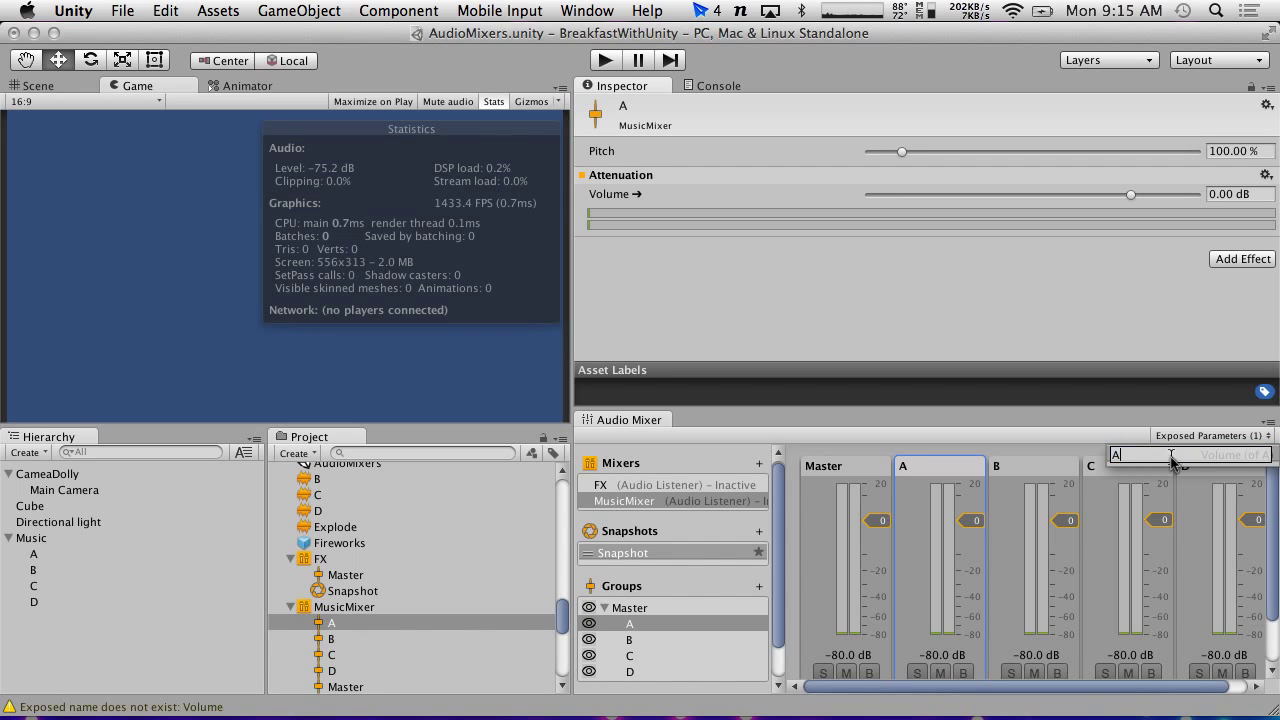
pyautogui.click(1096, 433)
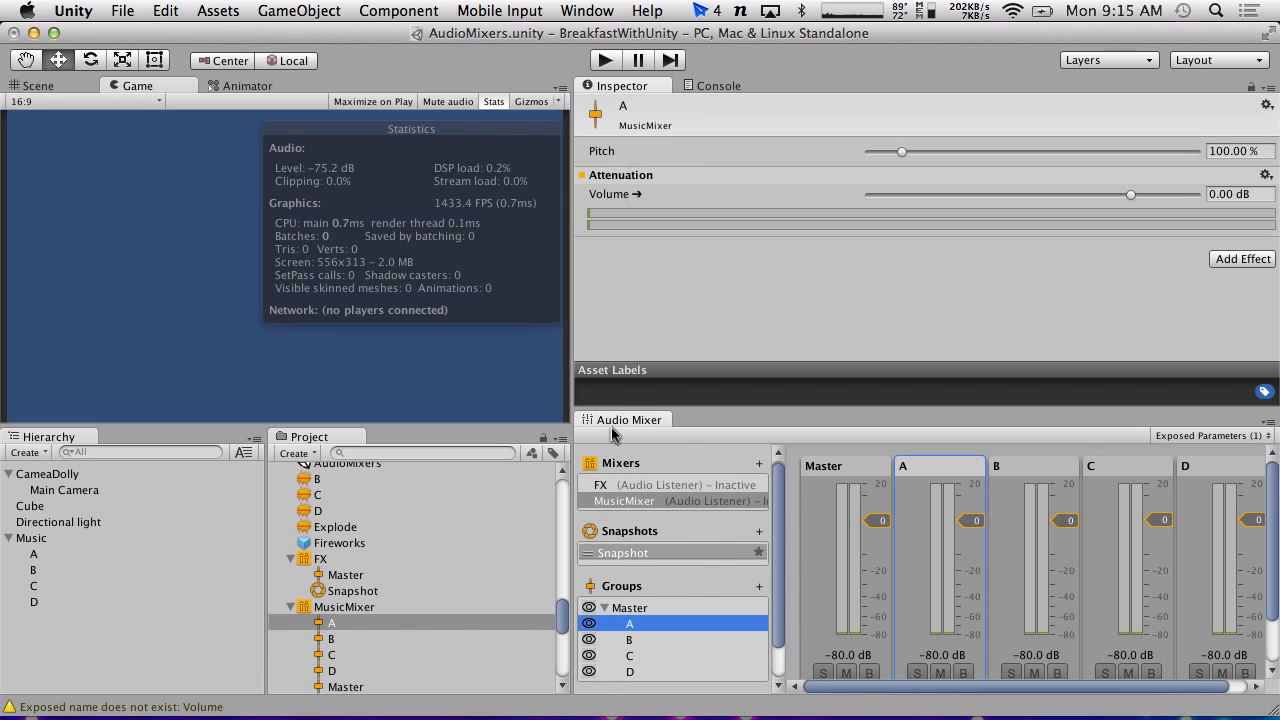
# Step: Expose the Master group's attenuation volume to script and name its exposed parameter MasterVolume
pyautogui.click(821, 467)
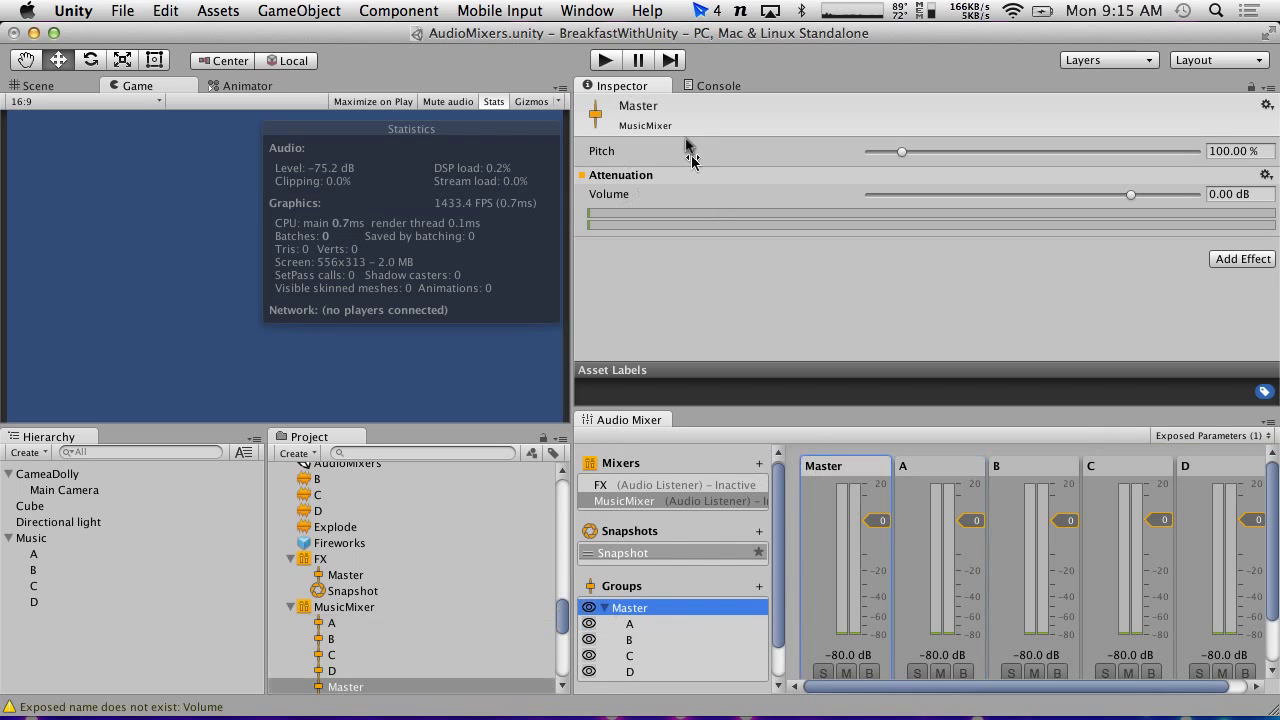
pyautogui.rightClick(626, 195)
pyautogui.click(645, 202)
pyautogui.click(1228, 437)
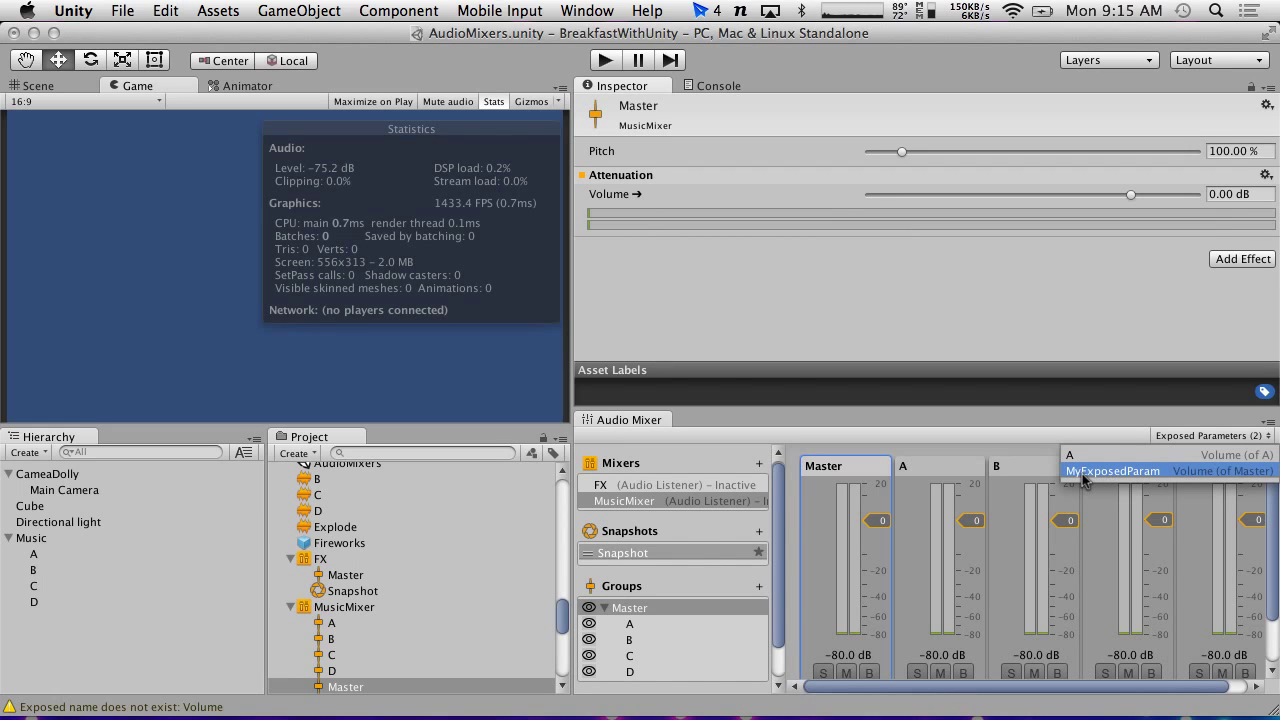
pyautogui.doubleClick(1085, 477)
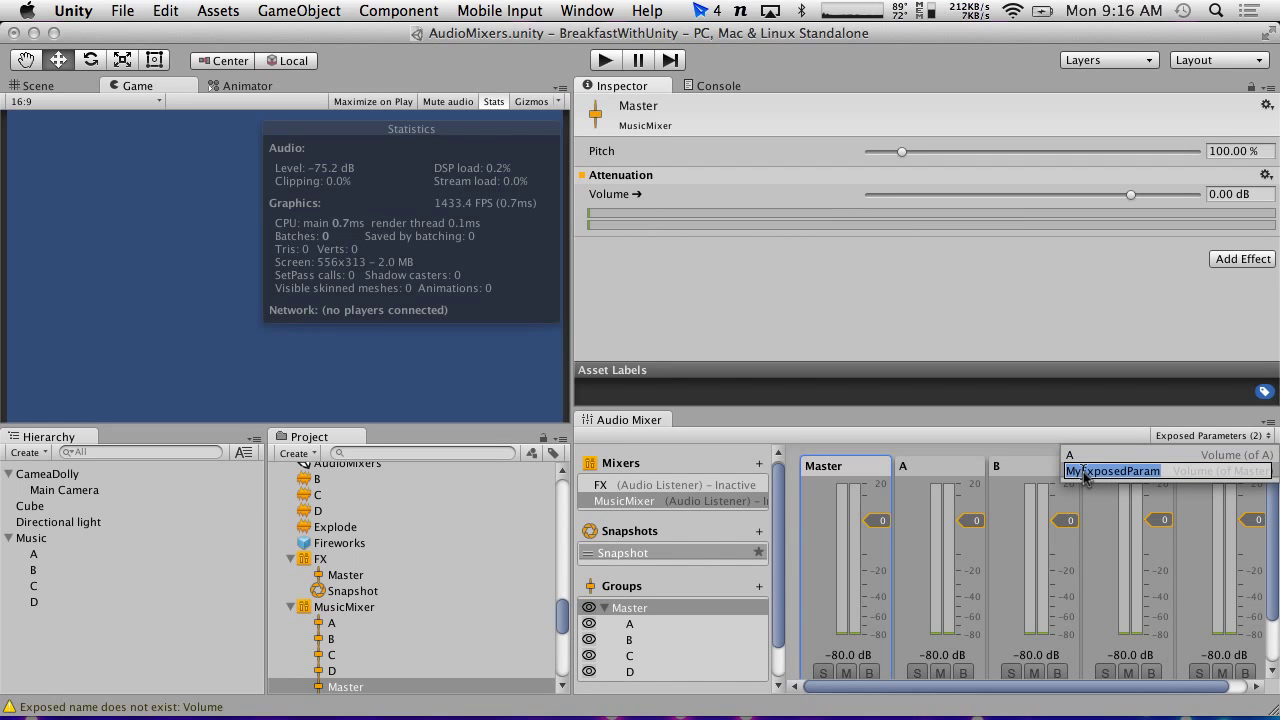
pyautogui.write('MasterVolume')
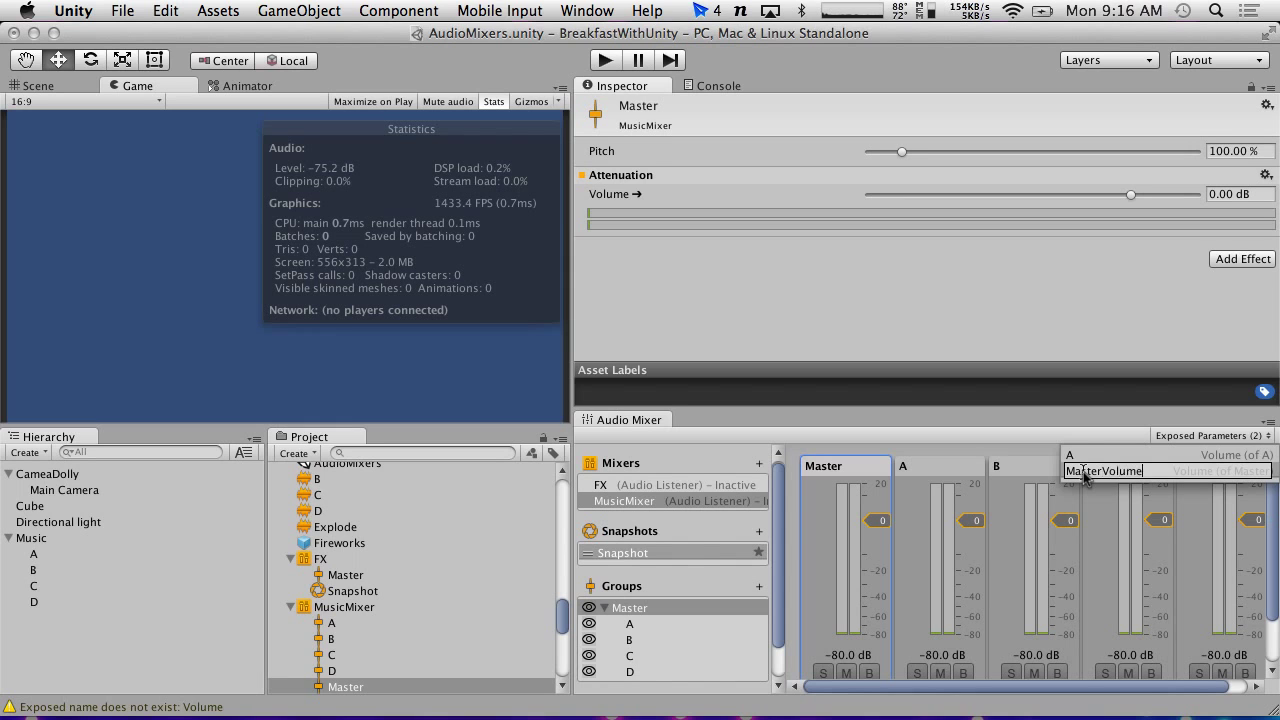
pyautogui.press('Return')
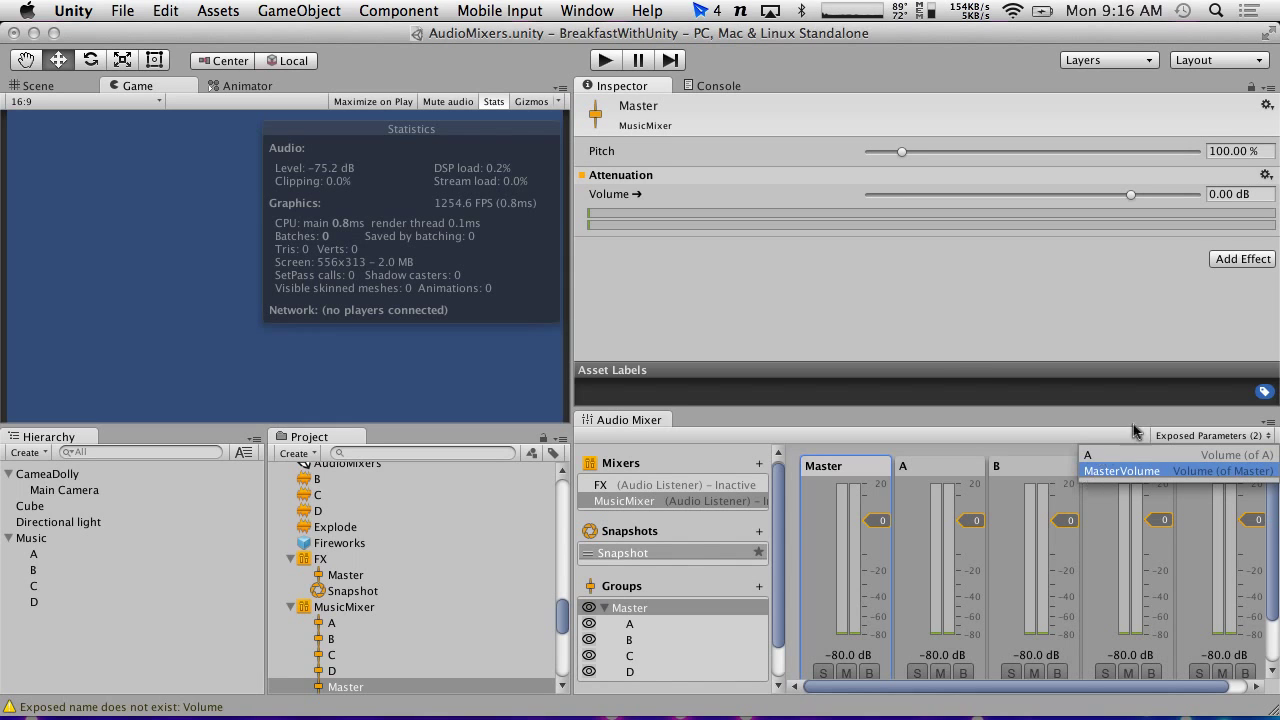
pyautogui.click(978, 386)
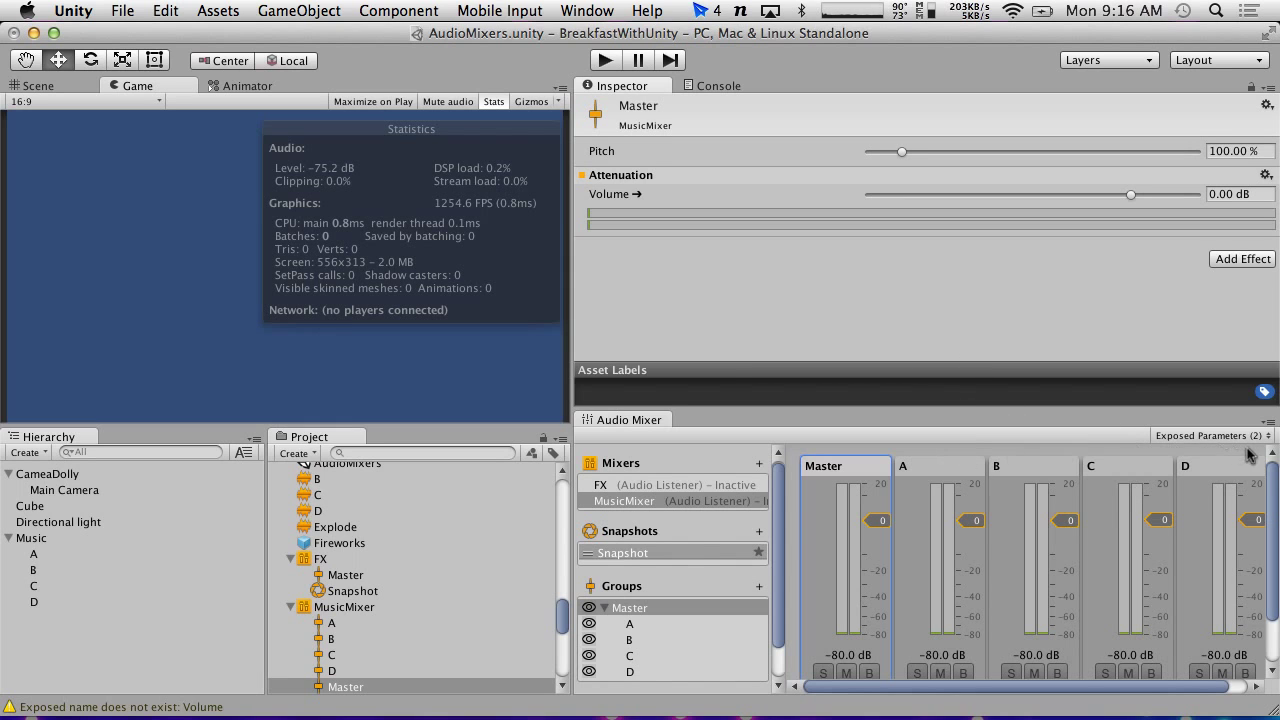
# Step: Rename the exposed parameter for the Master group's volume to Master
pyautogui.click(1220, 437)
pyautogui.click(1138, 471)
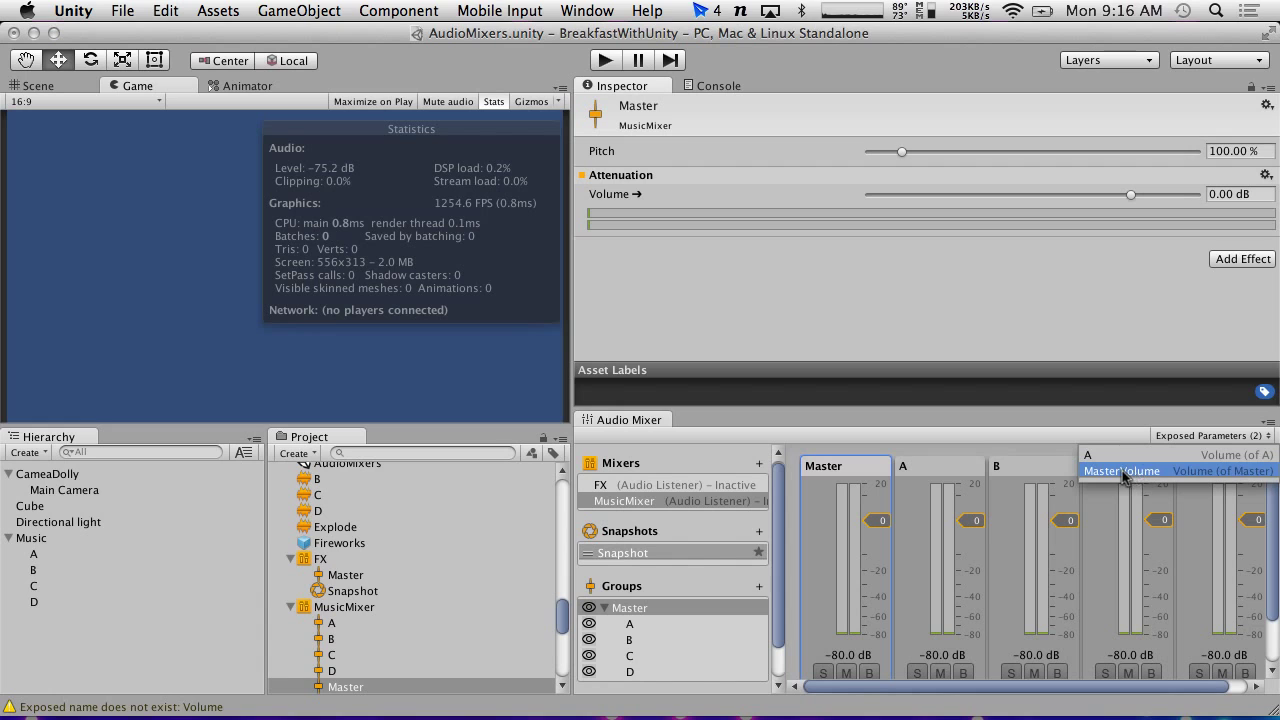
pyautogui.click(1123, 471)
pyautogui.write('Maste')
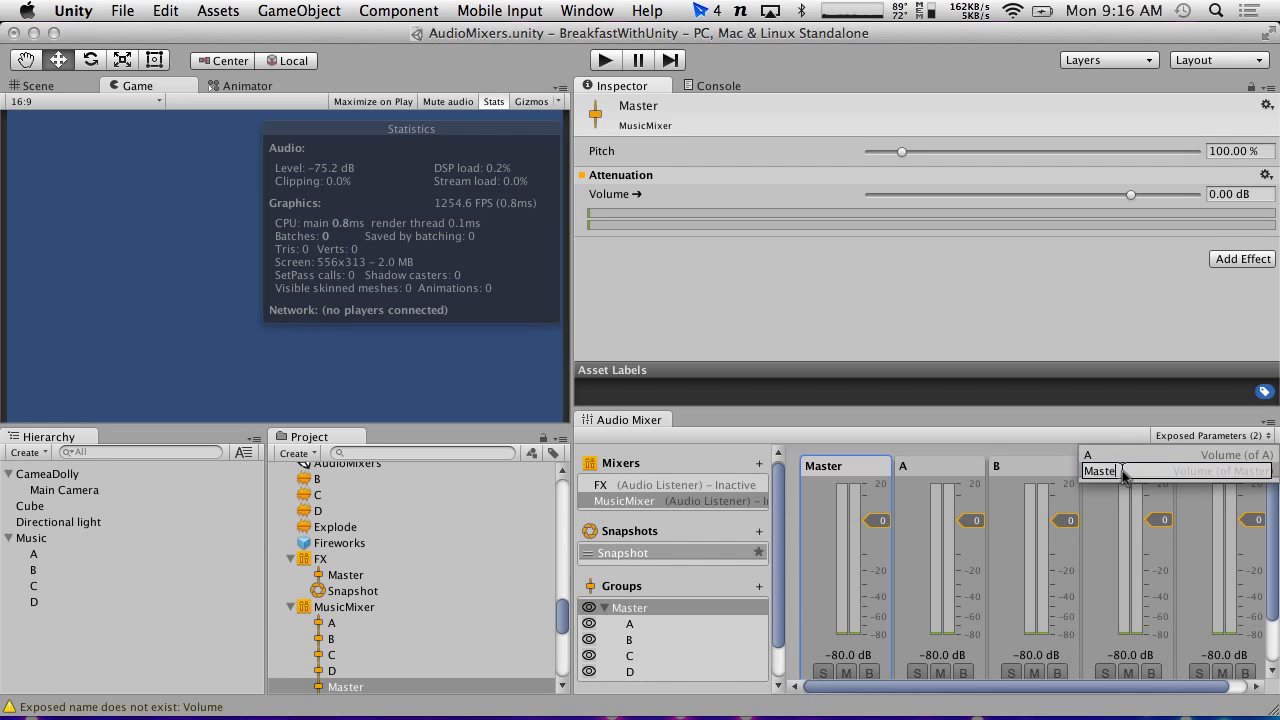
pyautogui.write('r')
pyautogui.press('Return')
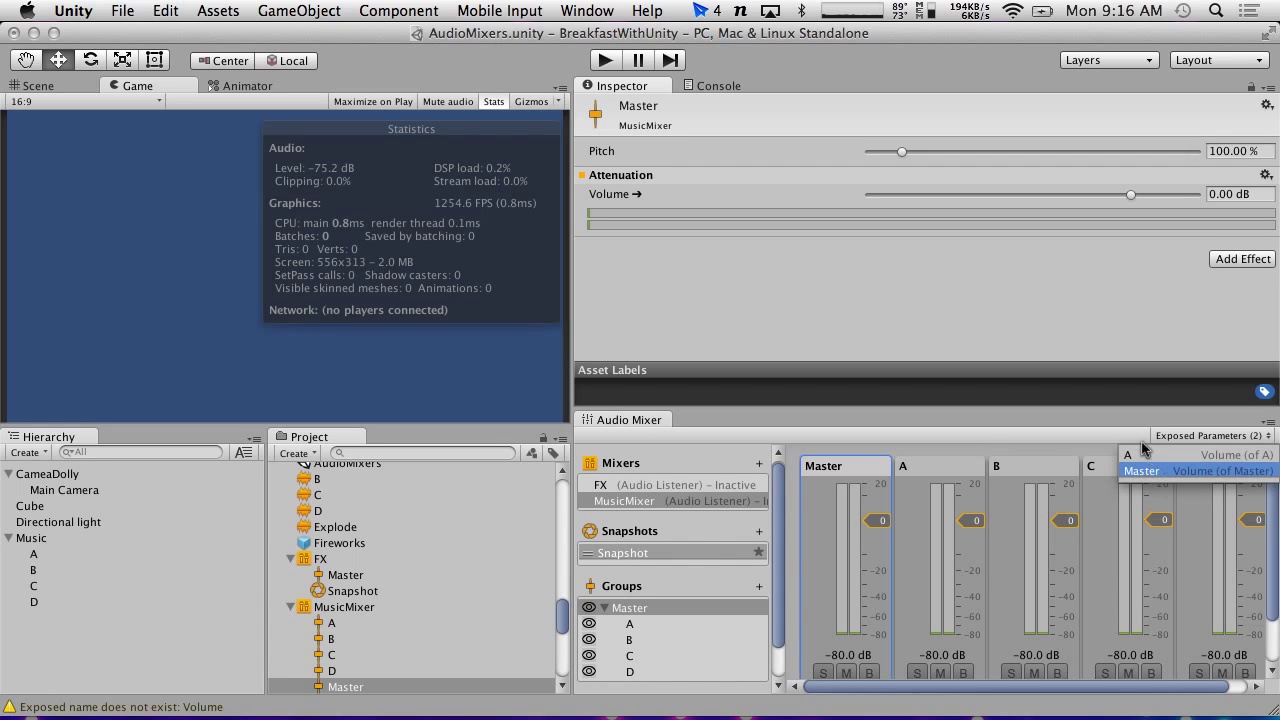
pyautogui.click(1140, 456)
pyautogui.click(1105, 445)
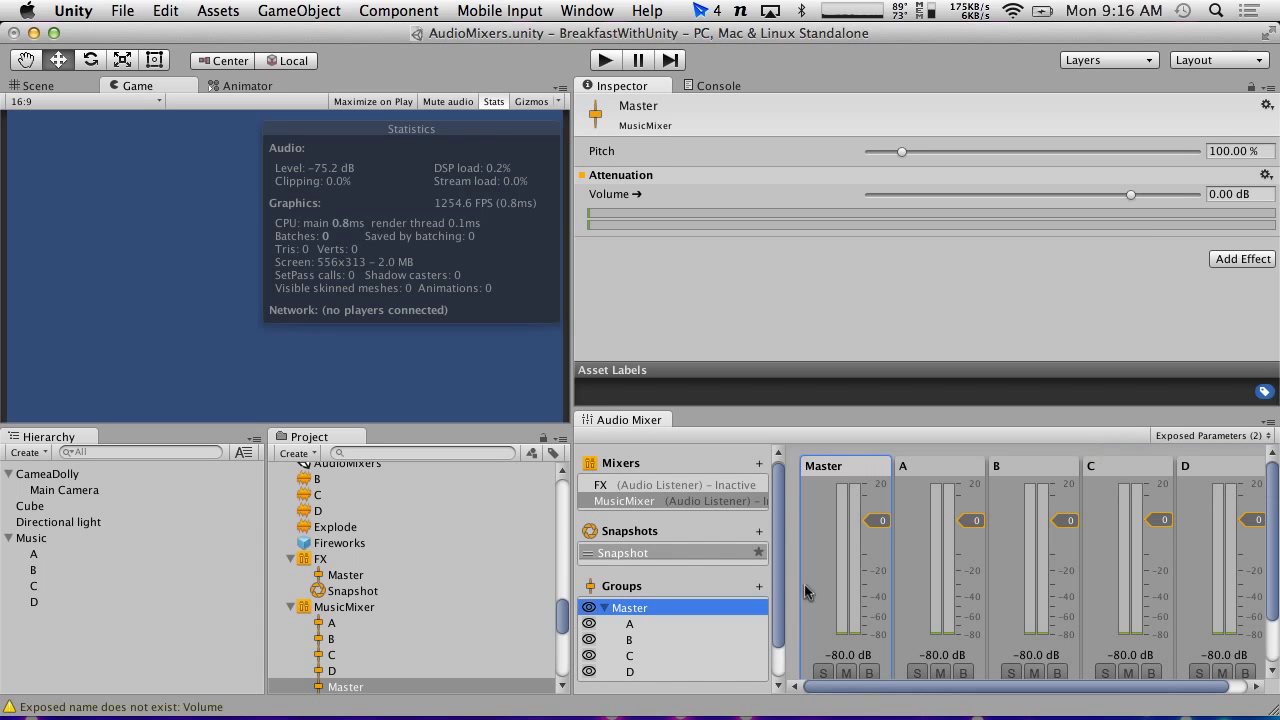
# Step: Switch to MonoDevelop, change the SetFloat parameter name in AdjustAudioMixerVolume.cs to "Master", and save the script
pyautogui.hotkey('ctrl', 'Right')
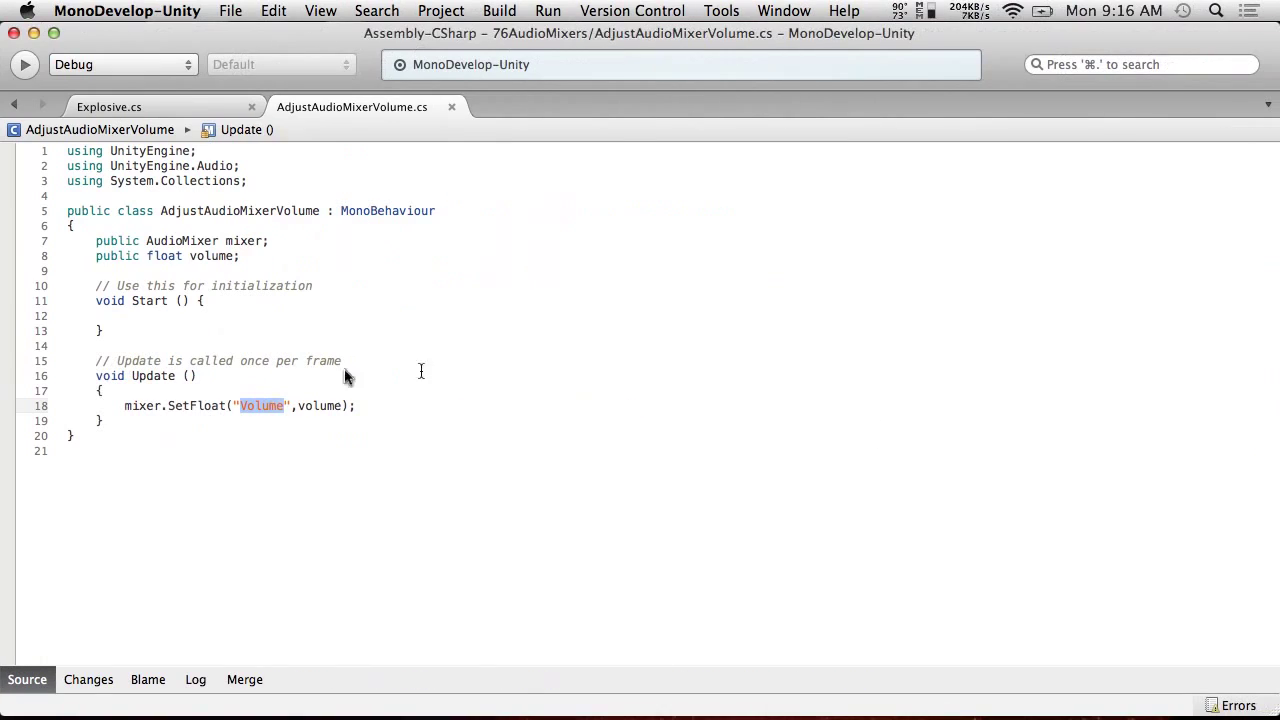
pyautogui.write('Master')
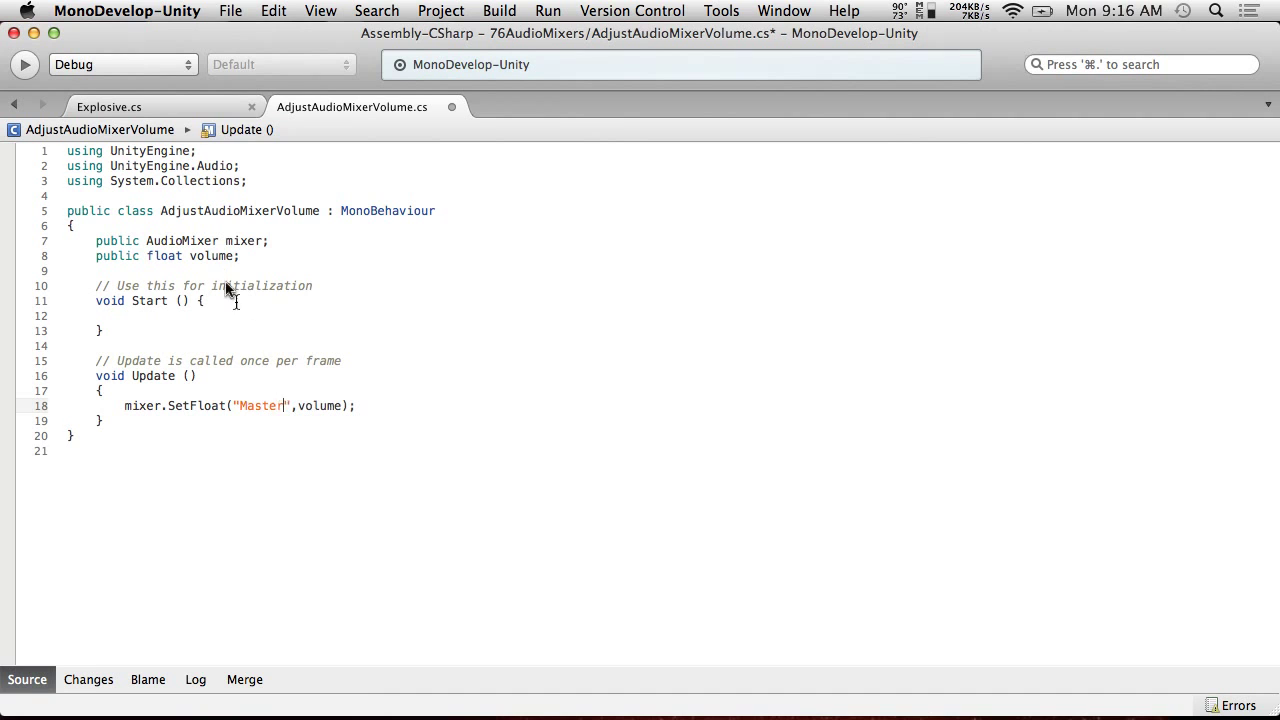
pyautogui.click(230, 10)
pyautogui.click(237, 80)
pyautogui.click(230, 10)
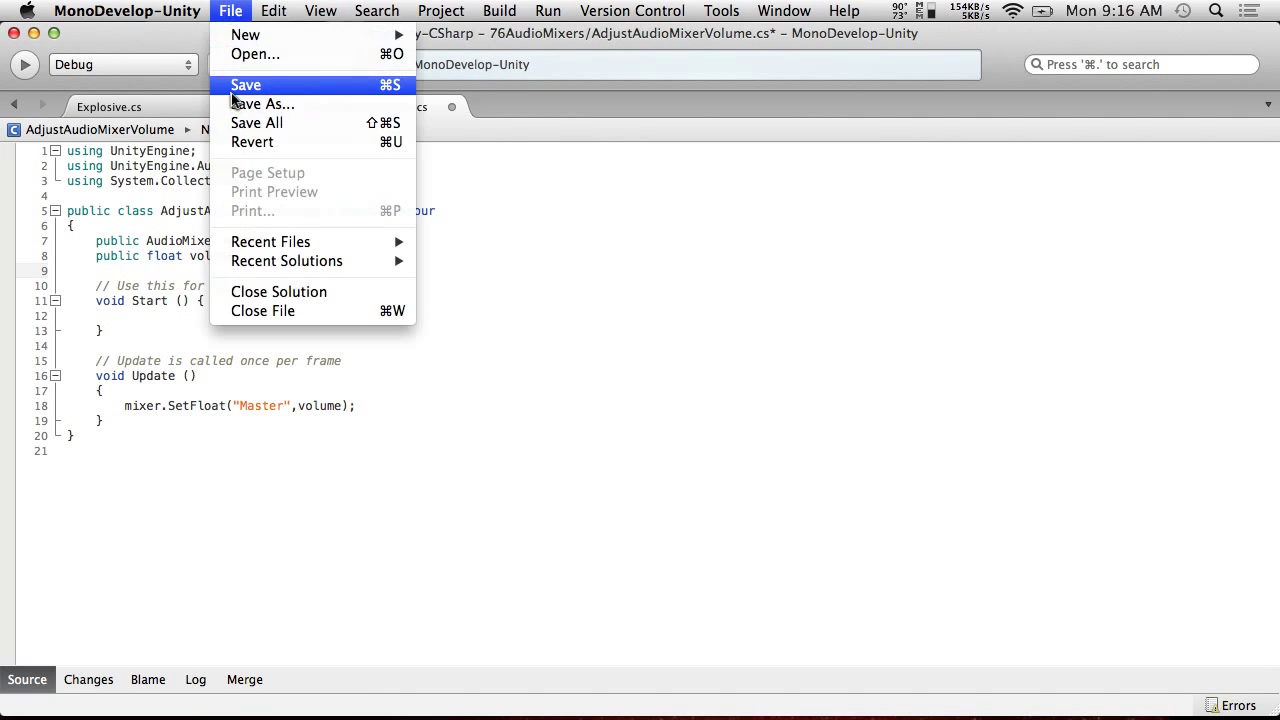
pyautogui.click(237, 83)
# Step: Switch back to Unity, run the scene, check the Console, and show the Music object's settings in the Inspector
pyautogui.hotkey('ctrl', 'Left')
pyautogui.click(606, 60)
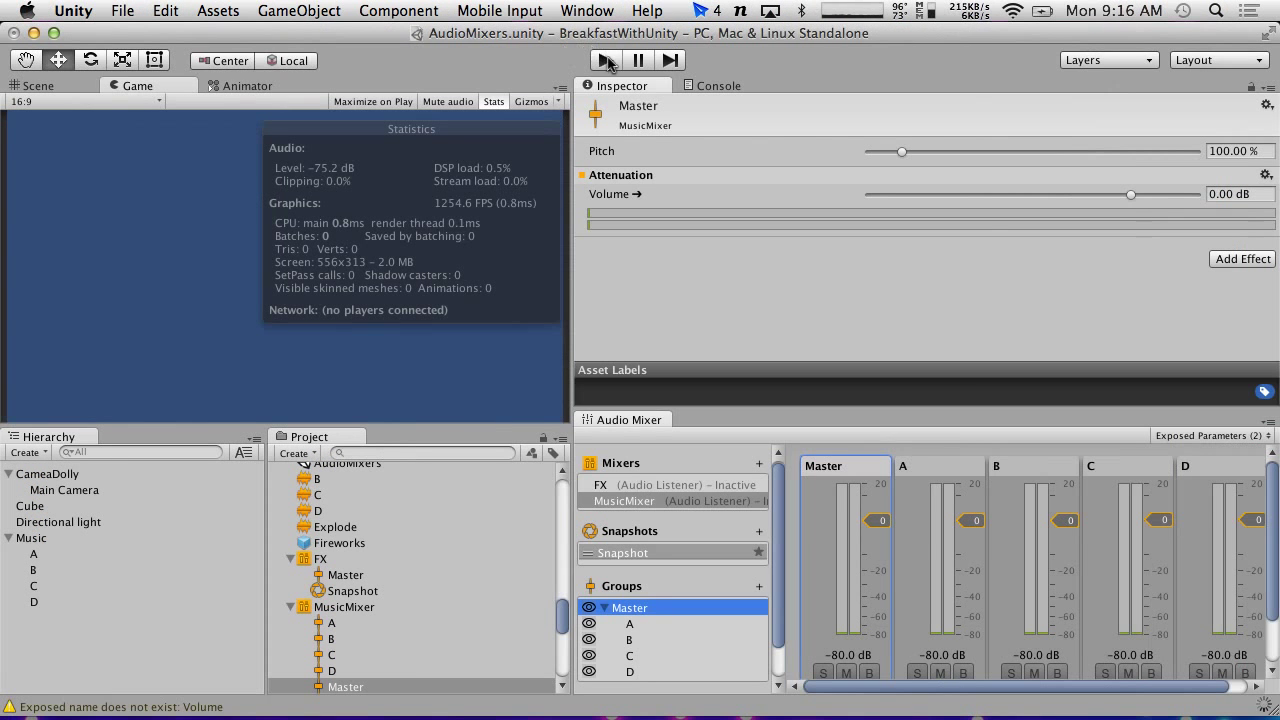
pyautogui.click(40, 540)
pyautogui.click(728, 88)
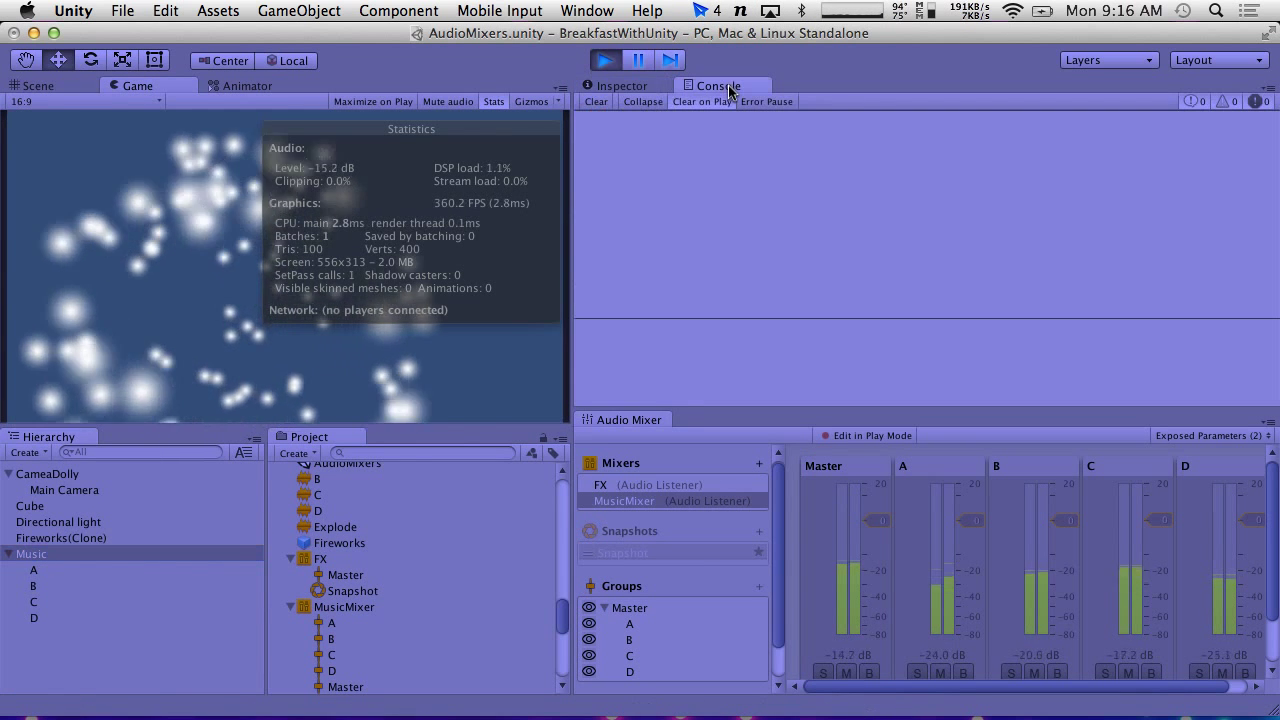
pyautogui.click(614, 86)
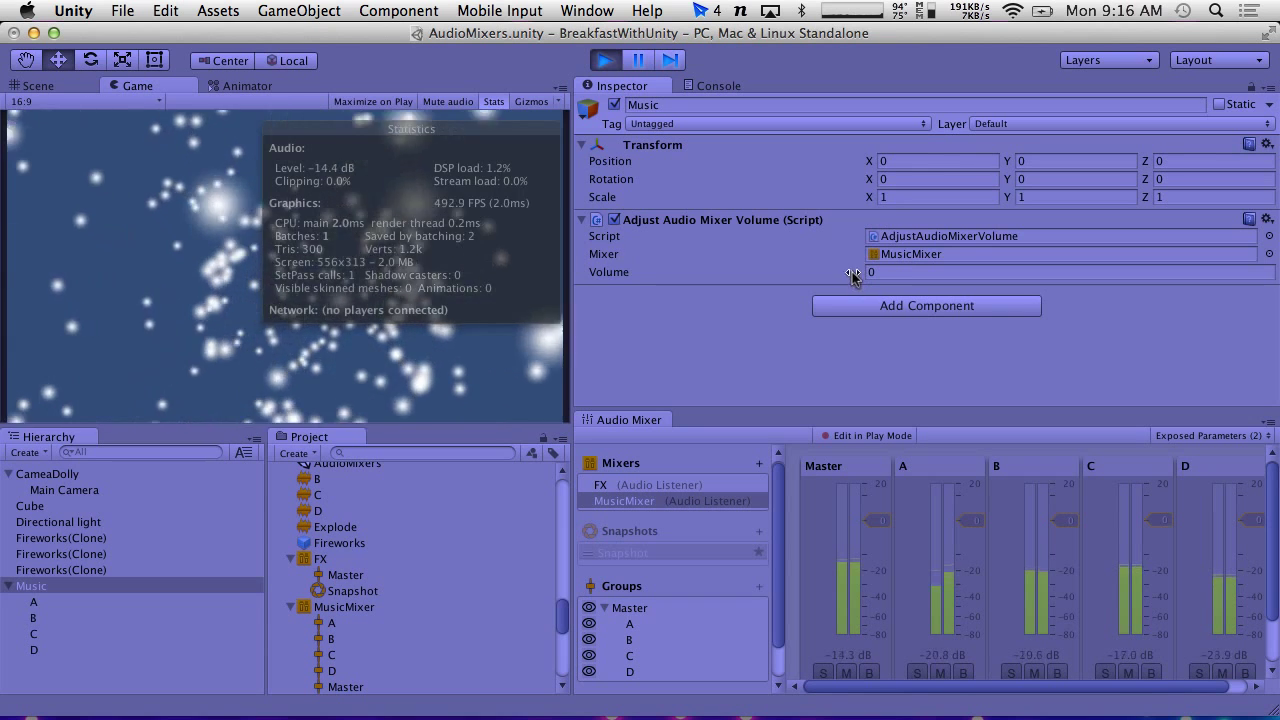
# Step: Test the mixer by lowering the script's Volume in the running scene, stop the scene, and review AdjustAudioMixerVolume.cs in MonoDevelop before returning to Unity
pyautogui.moveTo(855, 284); pyautogui.dragTo(67, 255)
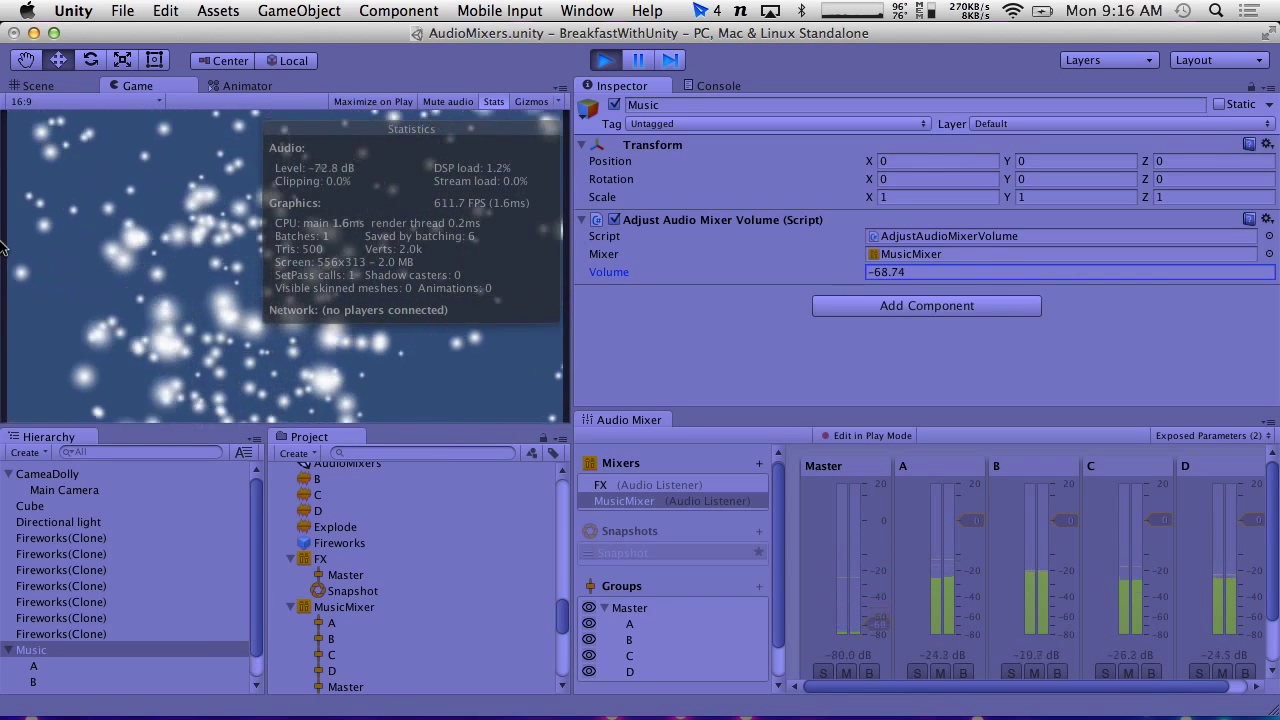
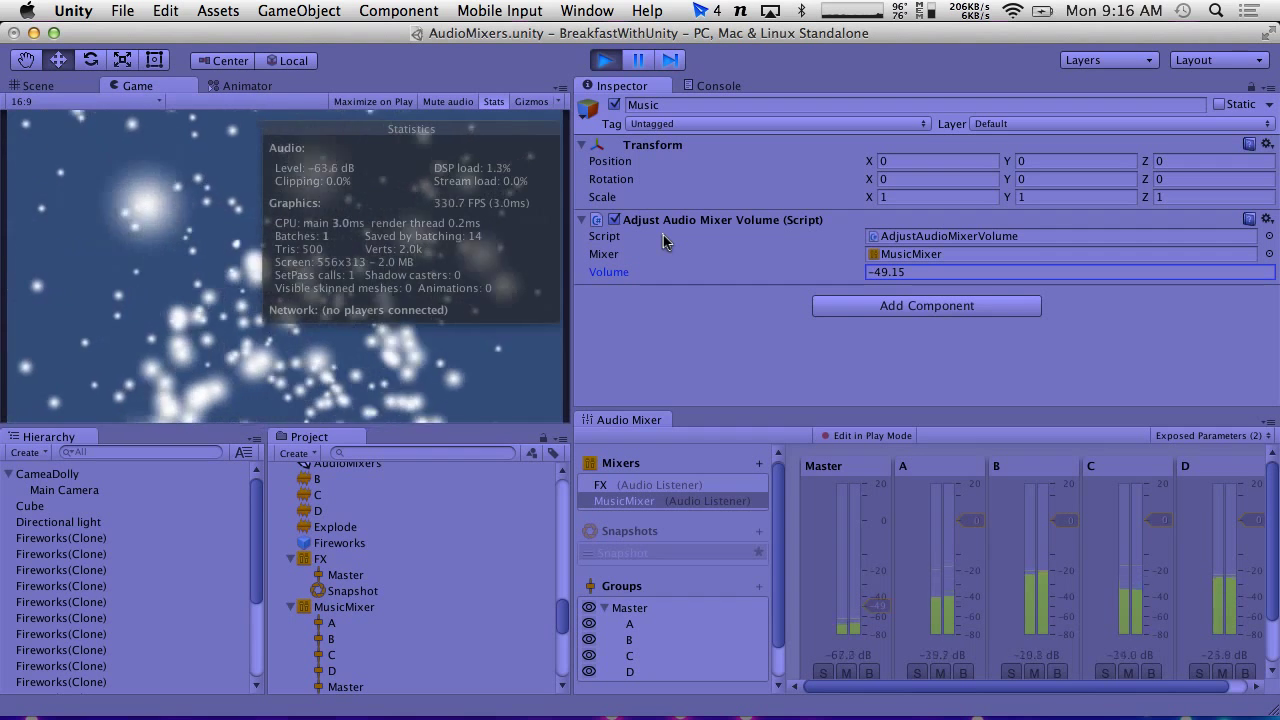
pyautogui.click(605, 61)
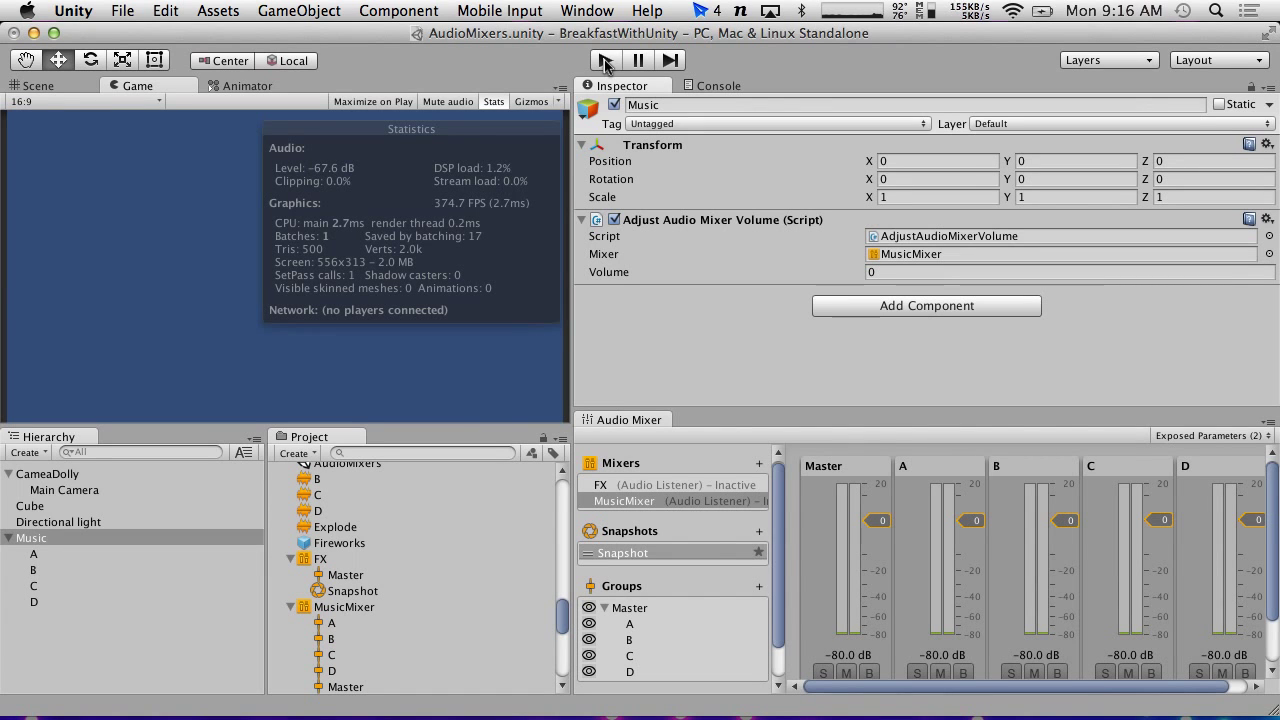
pyautogui.hotkey('ctrl', 'Right')
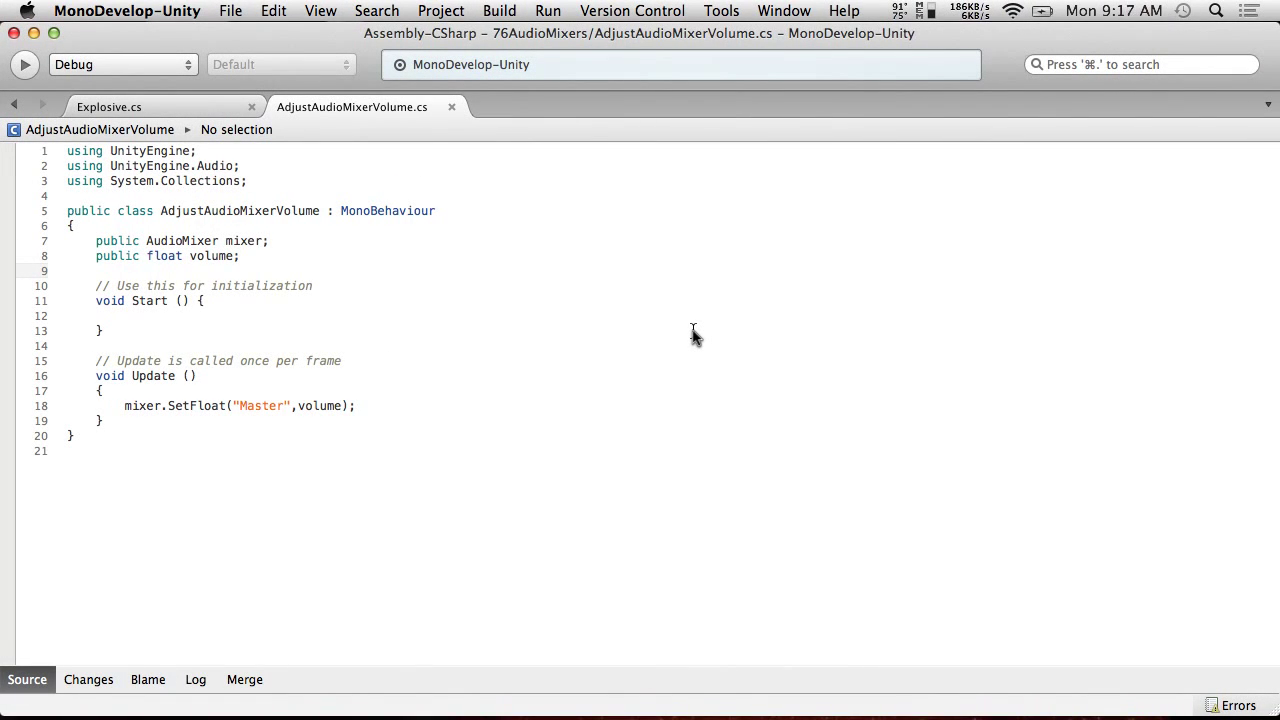
pyautogui.hotkey('ctrl', 'Left')
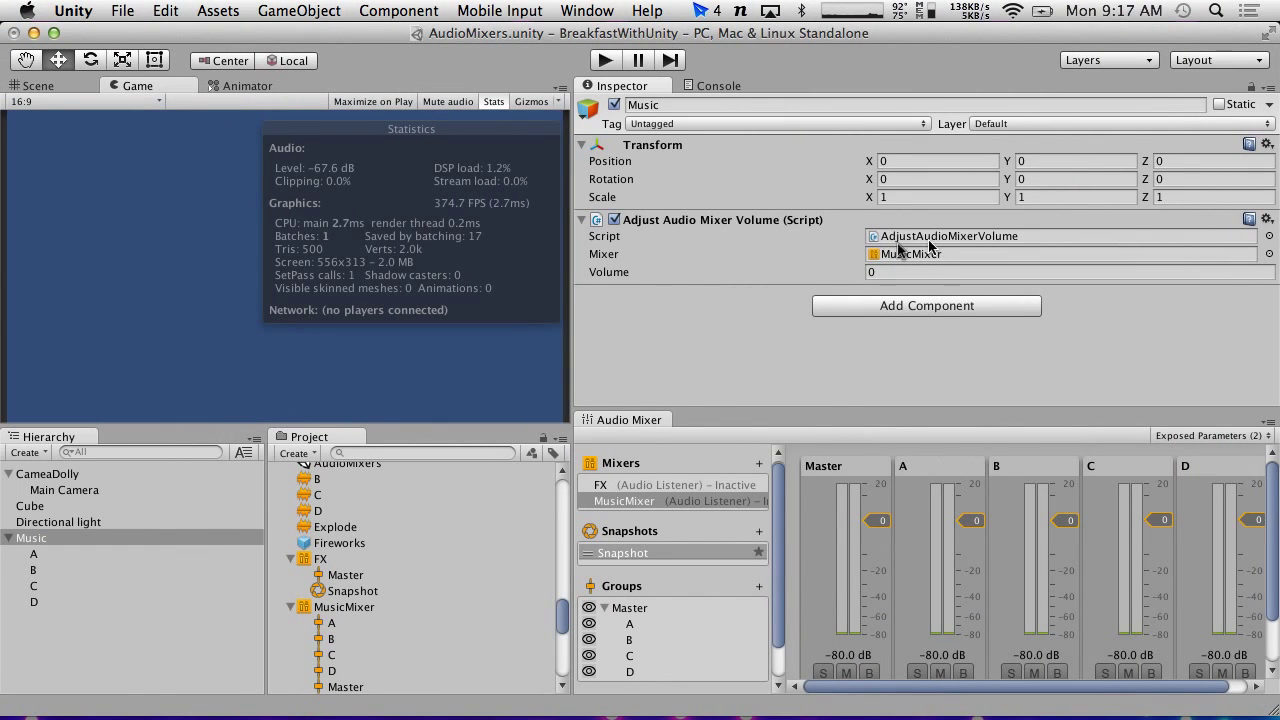
# Step: Create an empty GameObject in the scene and name it FXVolume
pyautogui.click(40, 453)
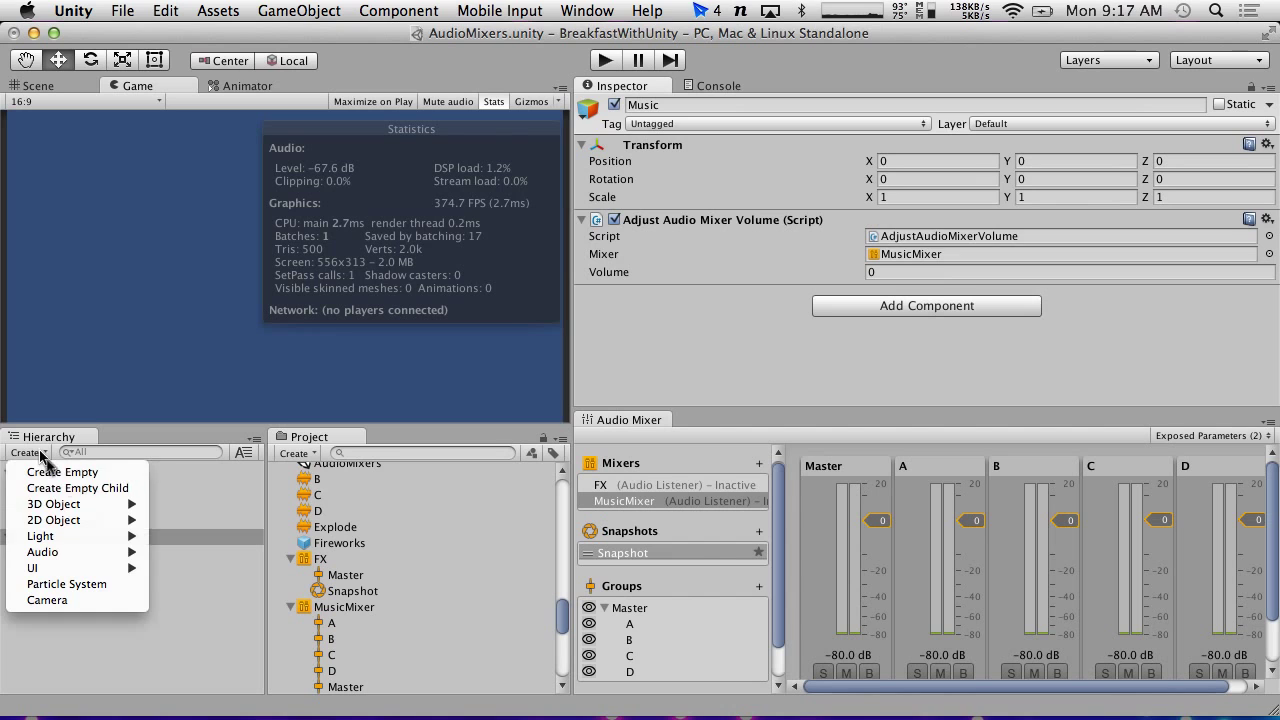
pyautogui.moveTo(80, 510)
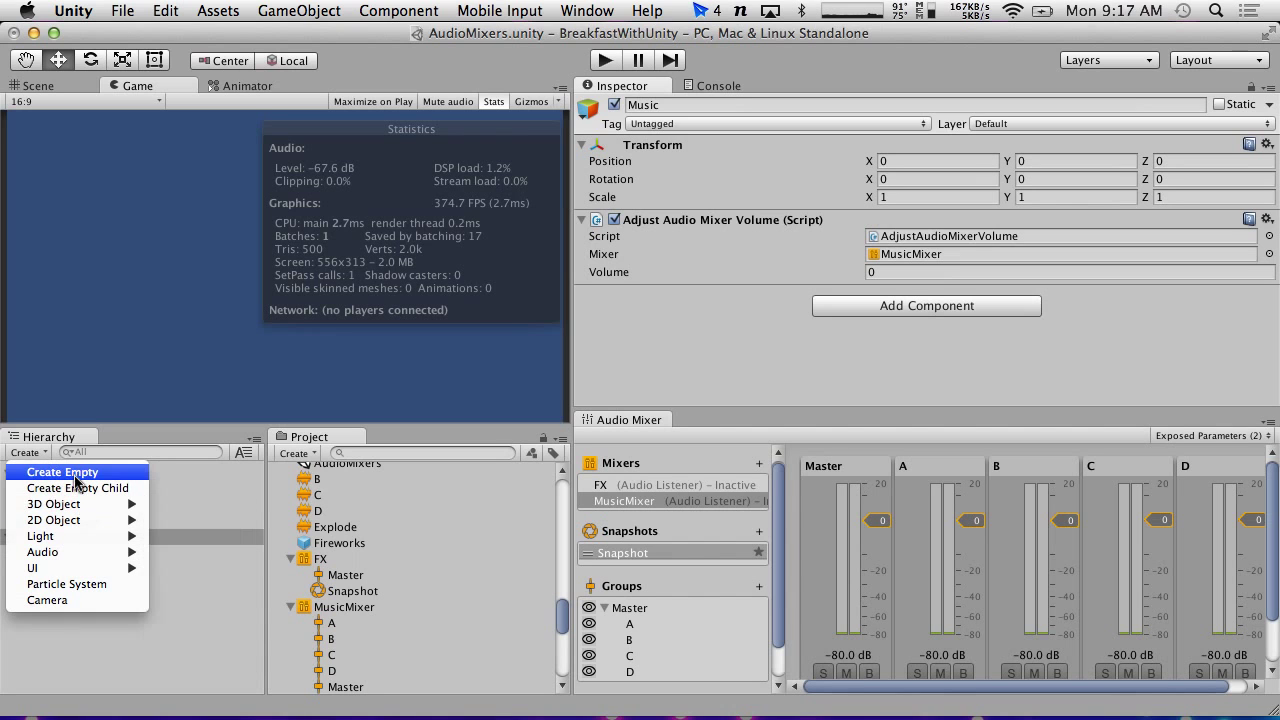
pyautogui.click(76, 472)
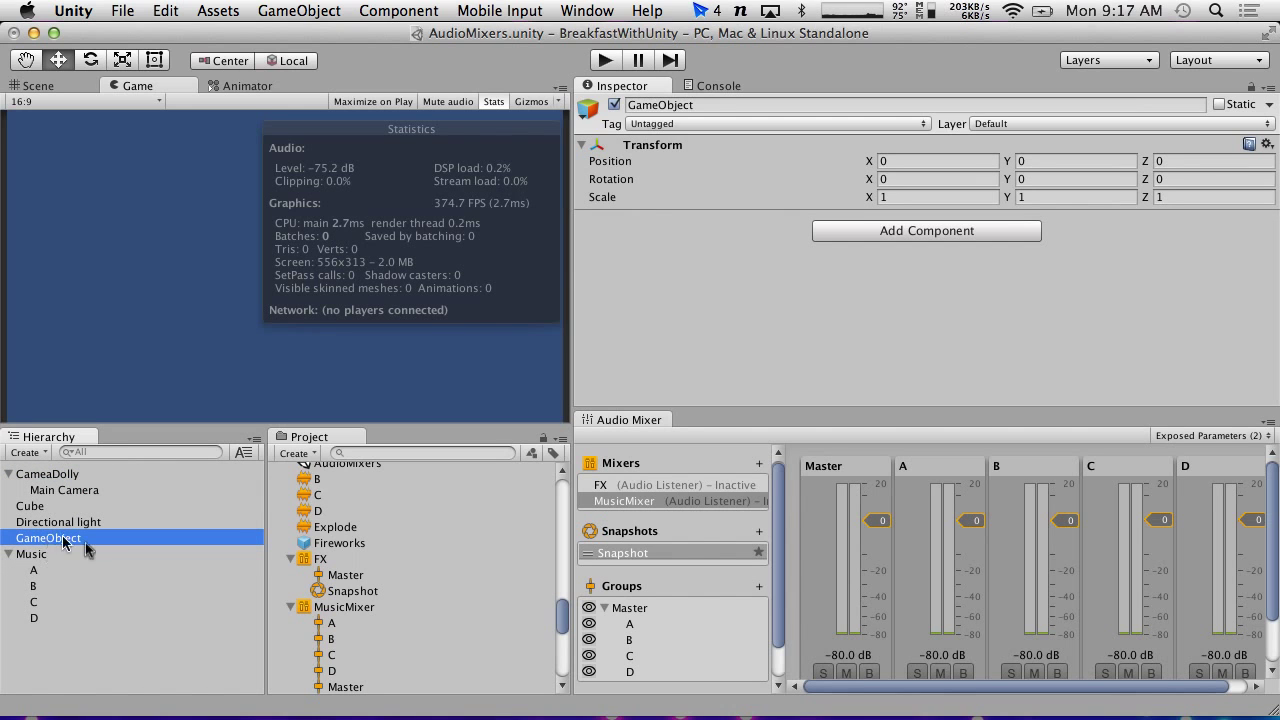
pyautogui.press('Return')
pyautogui.write('FXVo')
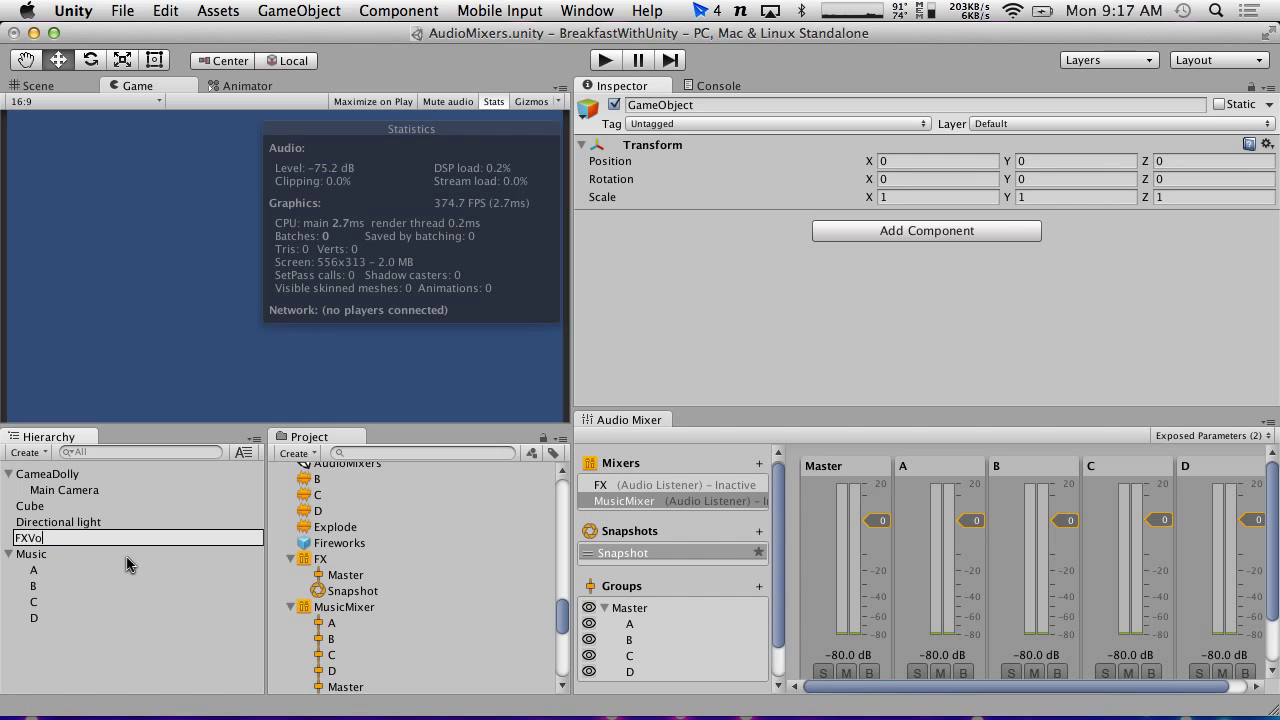
pyautogui.write('lume')
# Step: Rename the Music object in the scene to MusicVolume
pyautogui.click(40, 555)
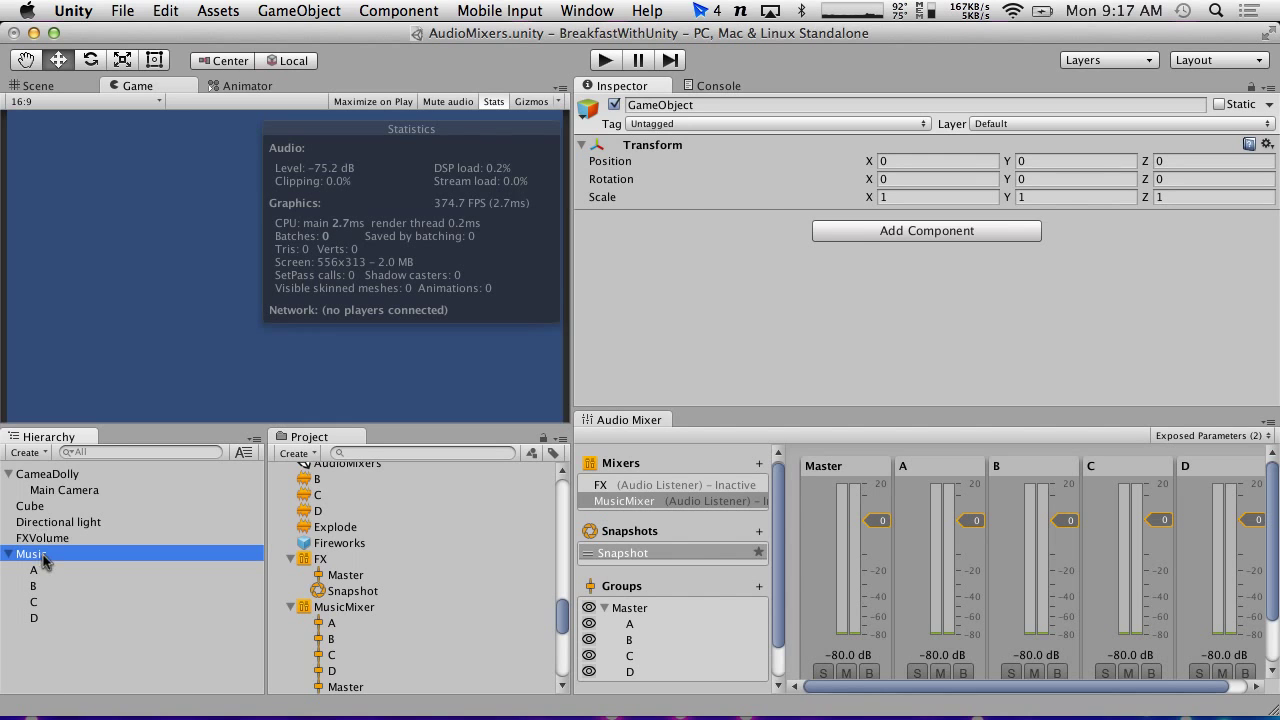
pyautogui.press('Return')
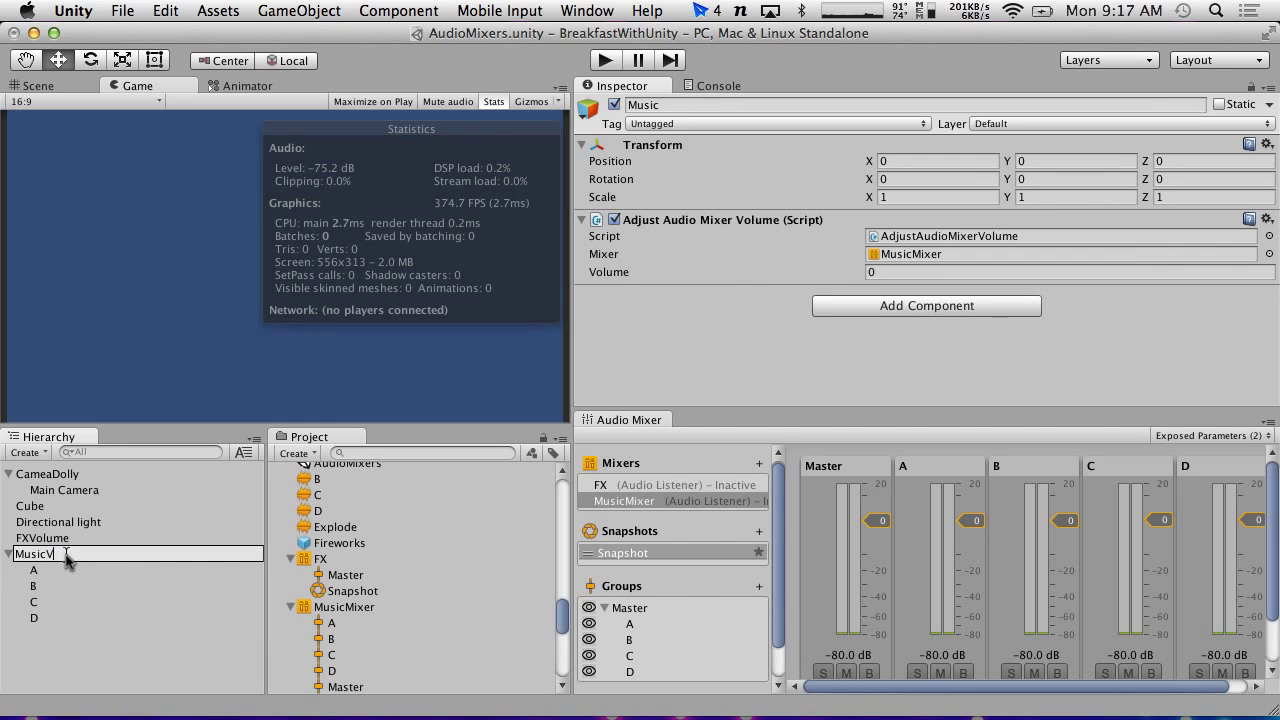
pyautogui.write('Volume')
pyautogui.press('Return')
# Step: Attach the AdjustAudioMixerVolume script to the FXVolume object and assign the FX mixer as its Mixer
pyautogui.click(58, 538)
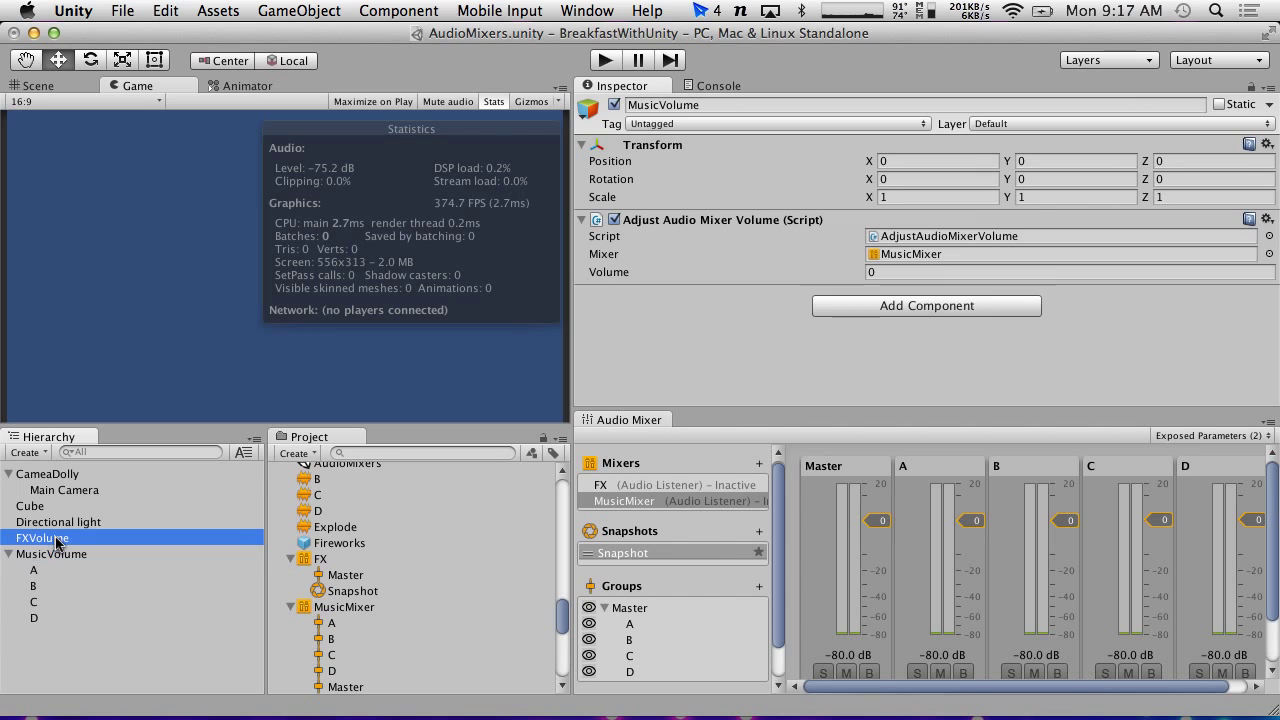
pyautogui.scroll(10, 355, 560)
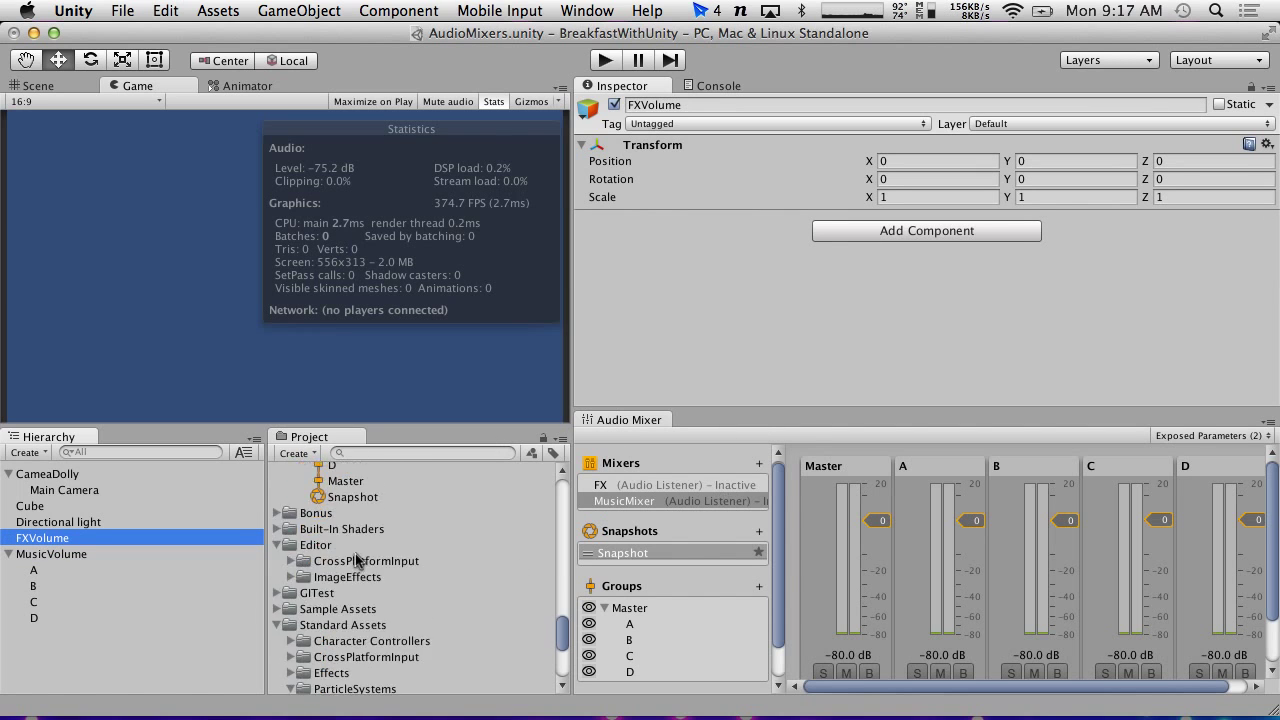
pyautogui.scroll(-6, 340, 530)
pyautogui.click(333, 508)
pyautogui.moveTo(333, 508); pyautogui.dragTo(80, 540)
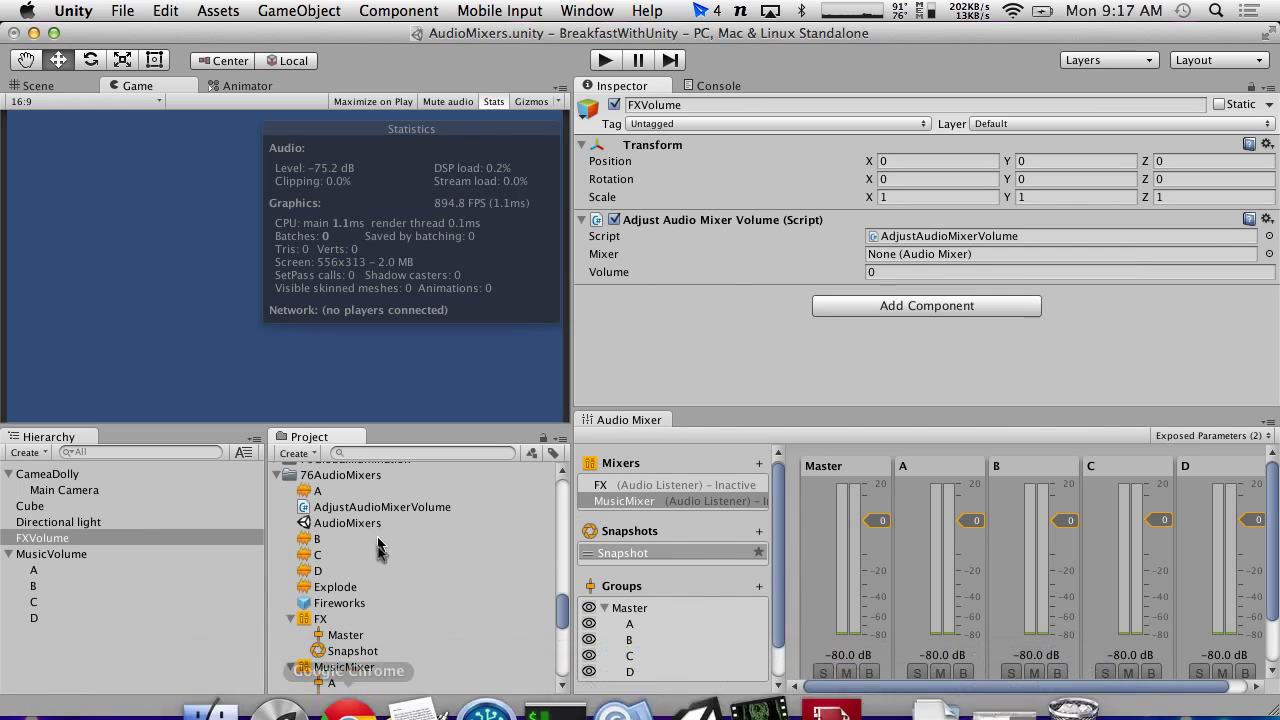
pyautogui.moveTo(320, 619); pyautogui.dragTo(895, 256)
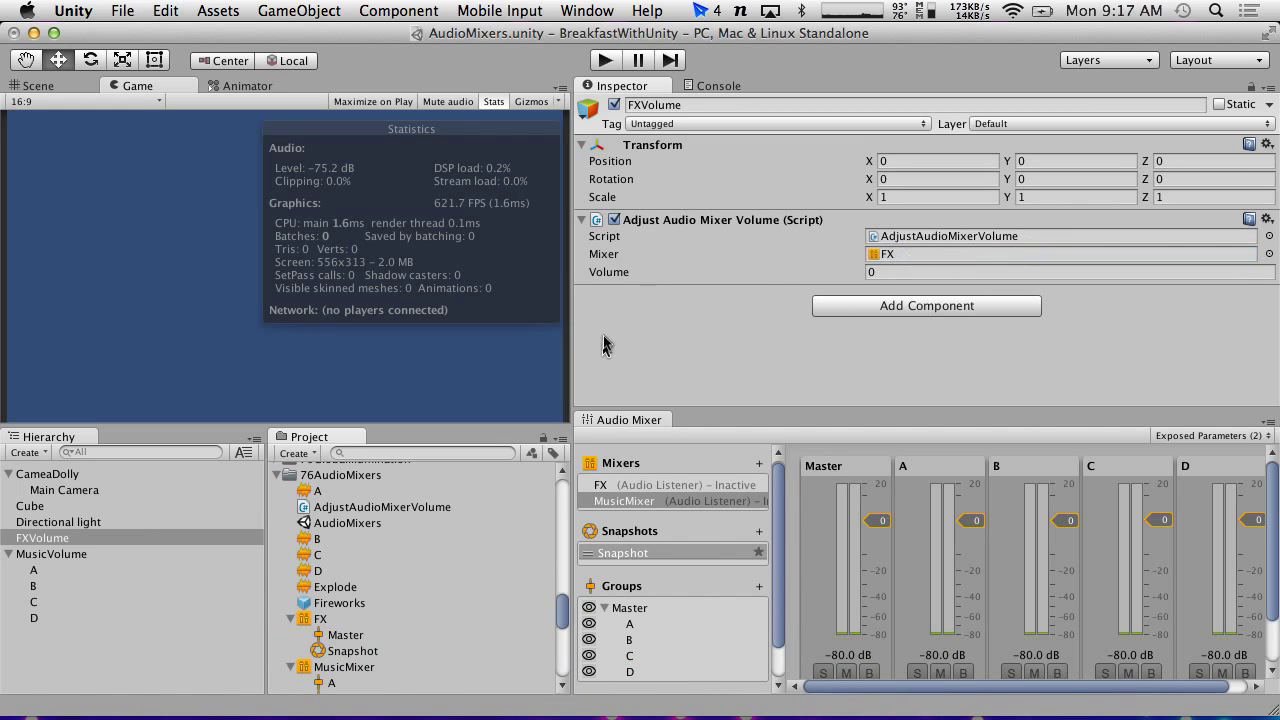
# Step: Switch to MonoDevelop, begin a public string field below the float field in AdjustAudioMixerVolume.cs, and rename the float field to value
pyautogui.click(337, 636)
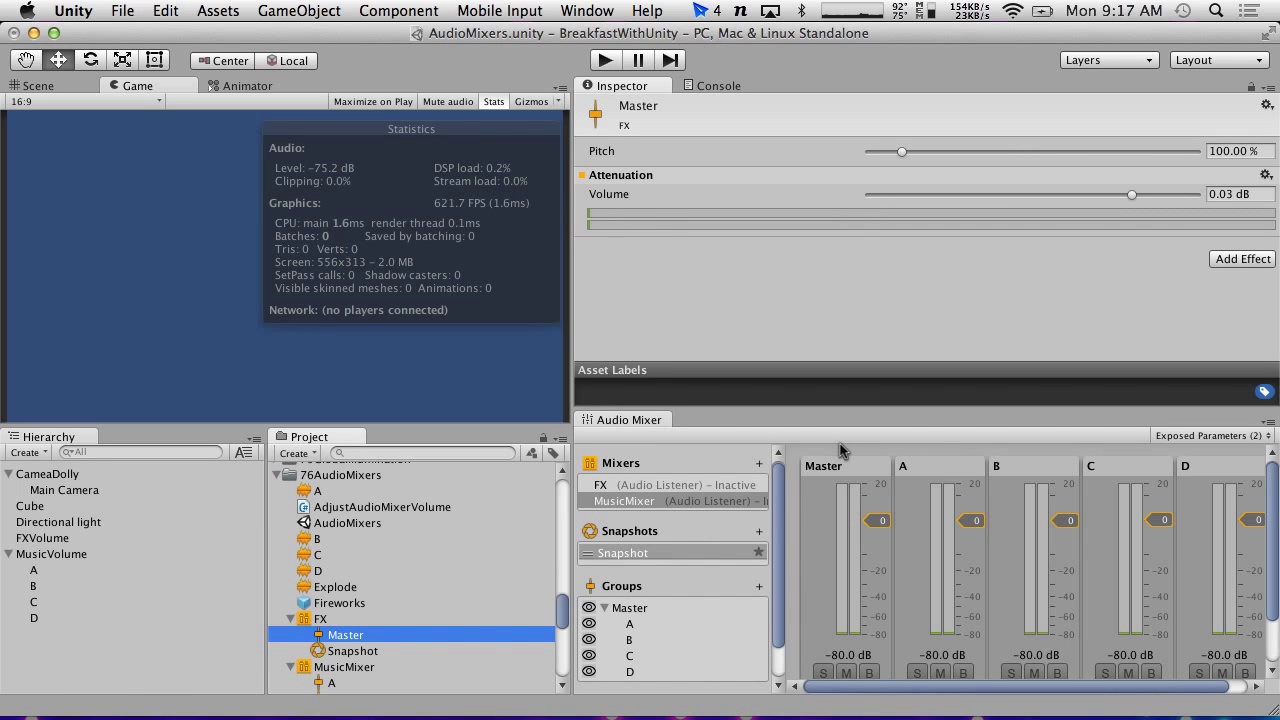
pyautogui.hotkey('ctrl', 'Right')
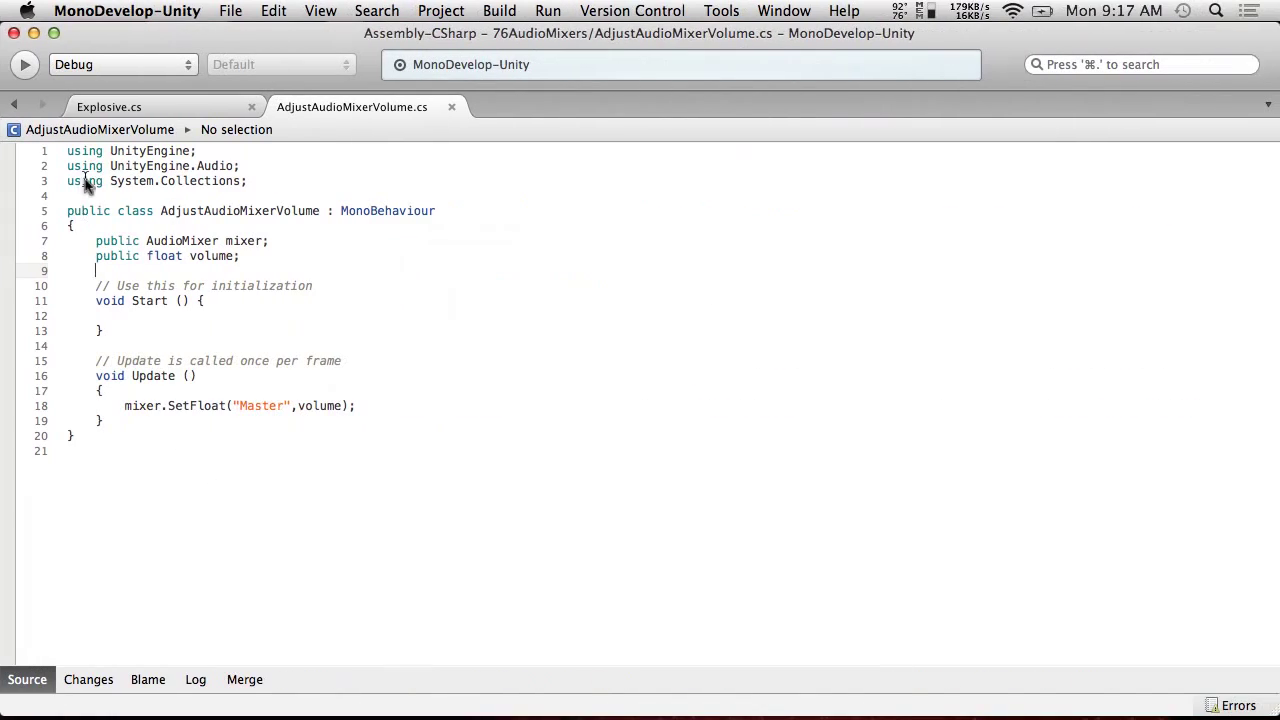
pyautogui.click(273, 257)
pyautogui.press('Return')
pyautogui.write('p')
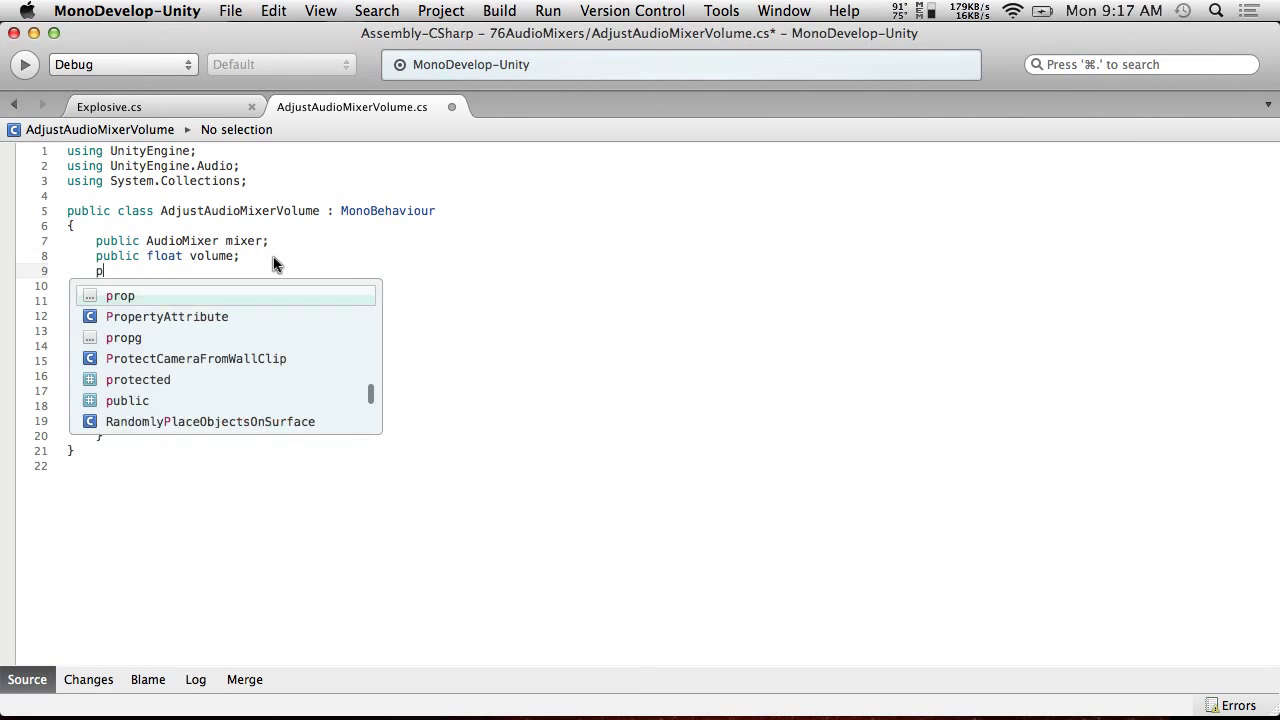
pyautogui.write('ublic strin')
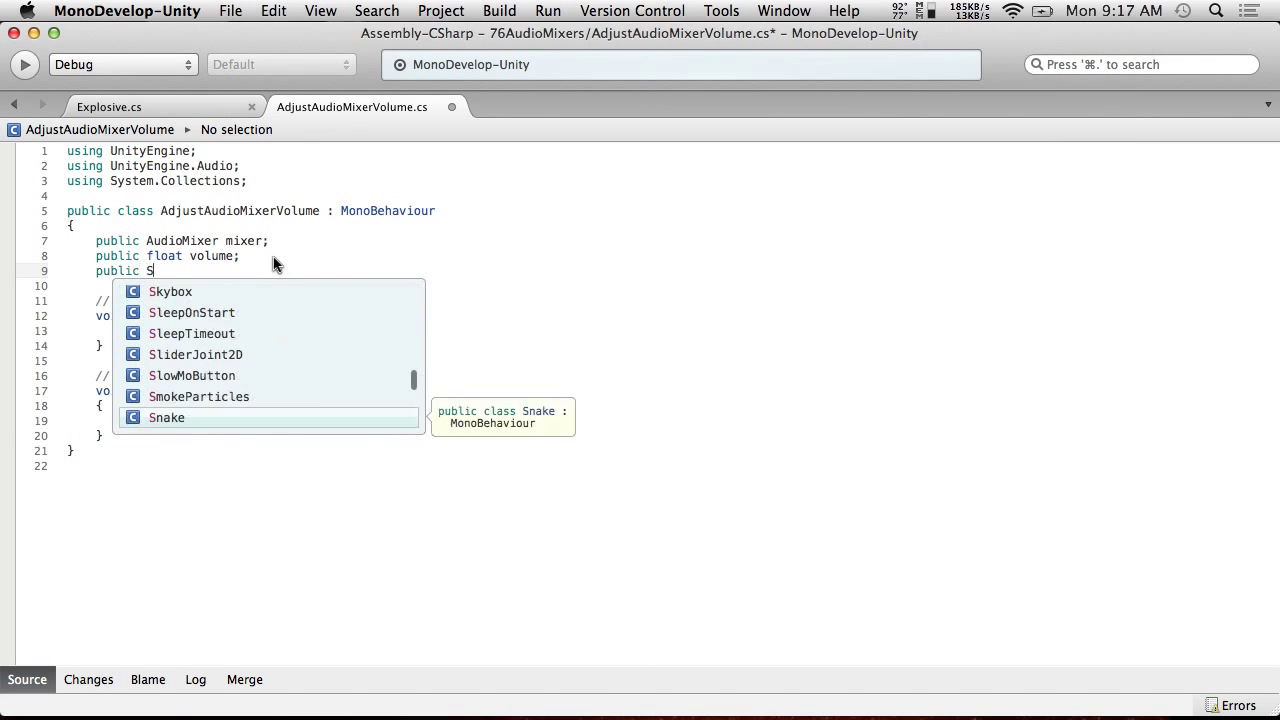
pyautogui.write('g')
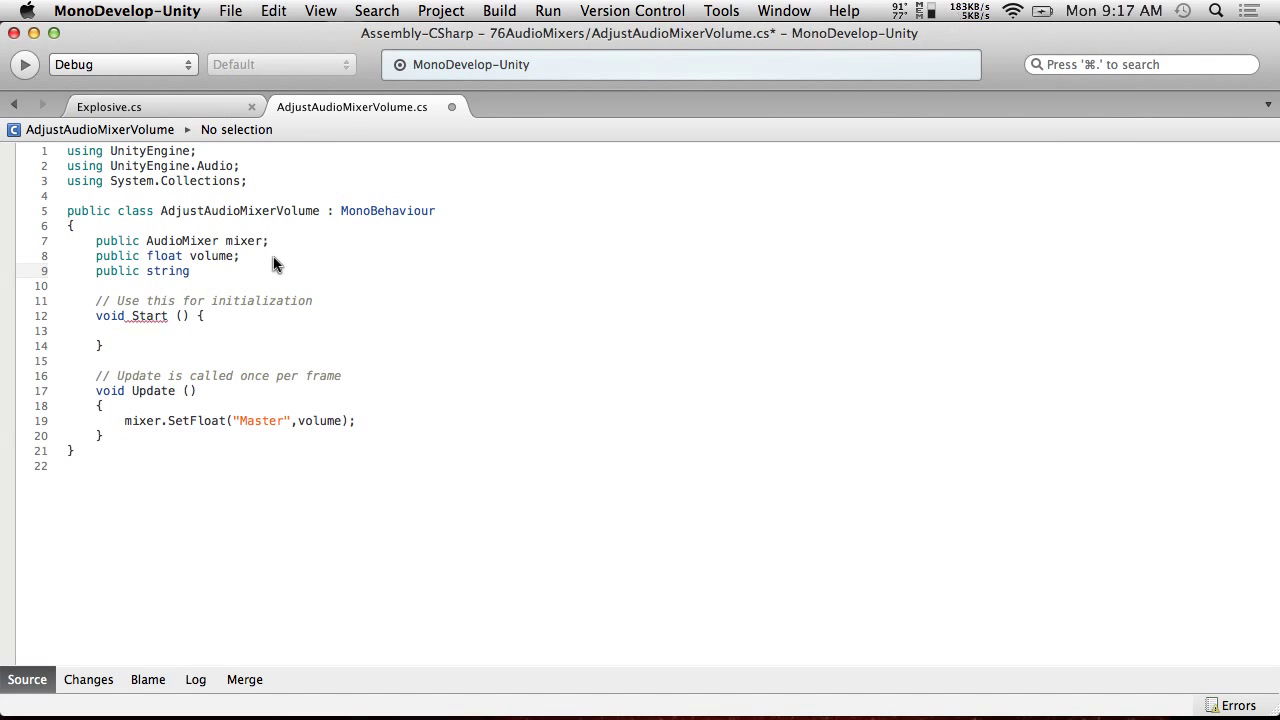
pyautogui.doubleClick(212, 256)
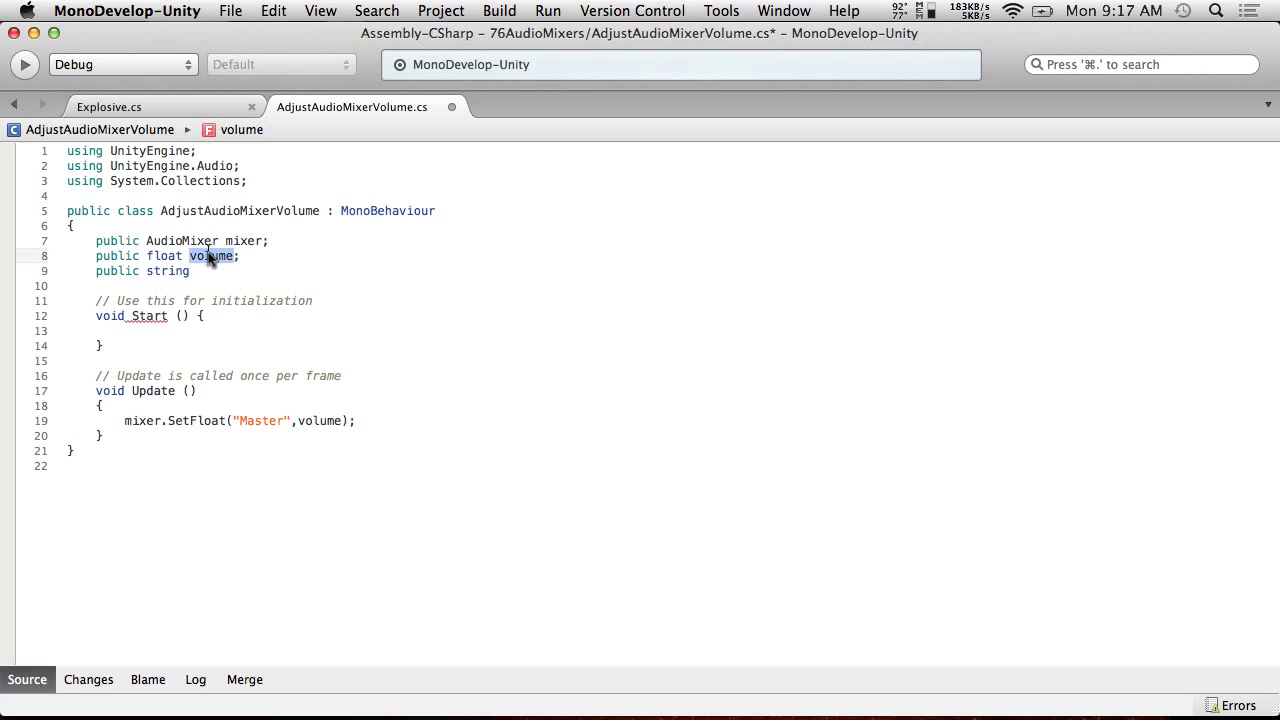
pyautogui.write('valu')
# Step: Rename the script's class to AdjustAudioMixerValue
pyautogui.doubleClick(307, 212)
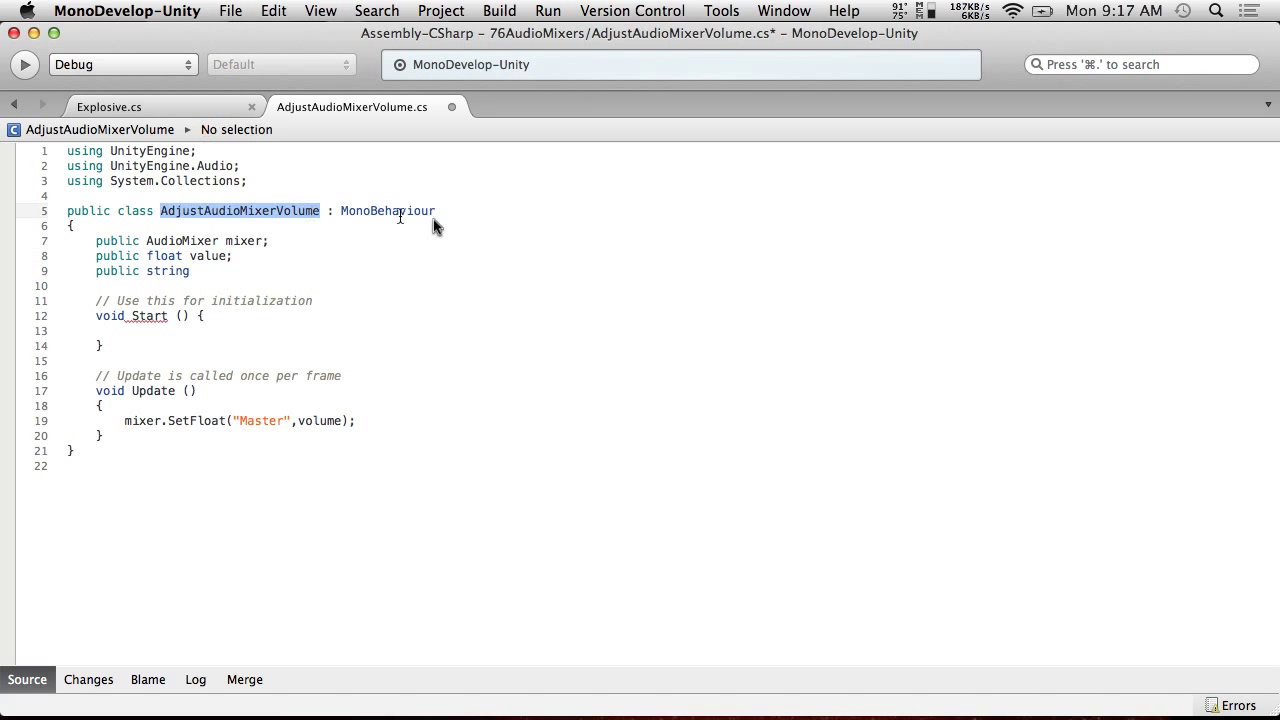
pyautogui.click(328, 208)
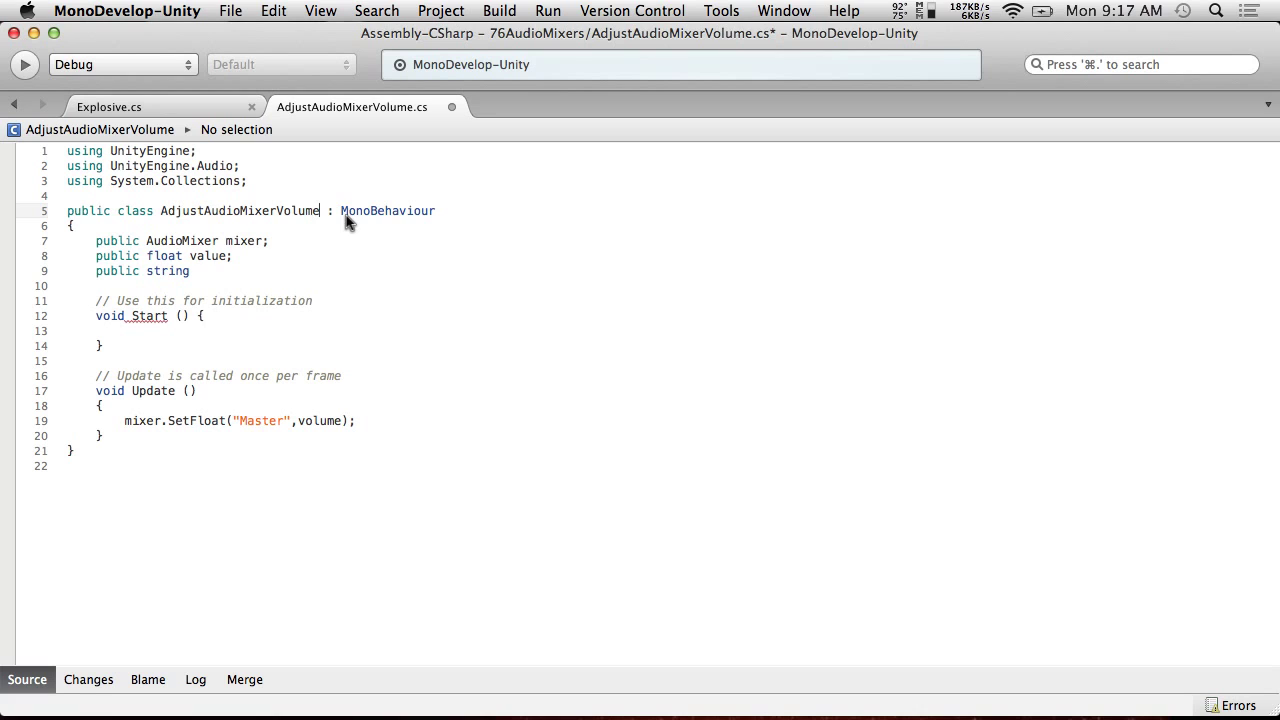
pyautogui.press('BackSpace')
pyautogui.press('BackSpace')
pyautogui.press('BackSpace')
pyautogui.press('BackSpace')
pyautogui.press('BackSpace')
pyautogui.press('BackSpace')
pyautogui.write('Value')
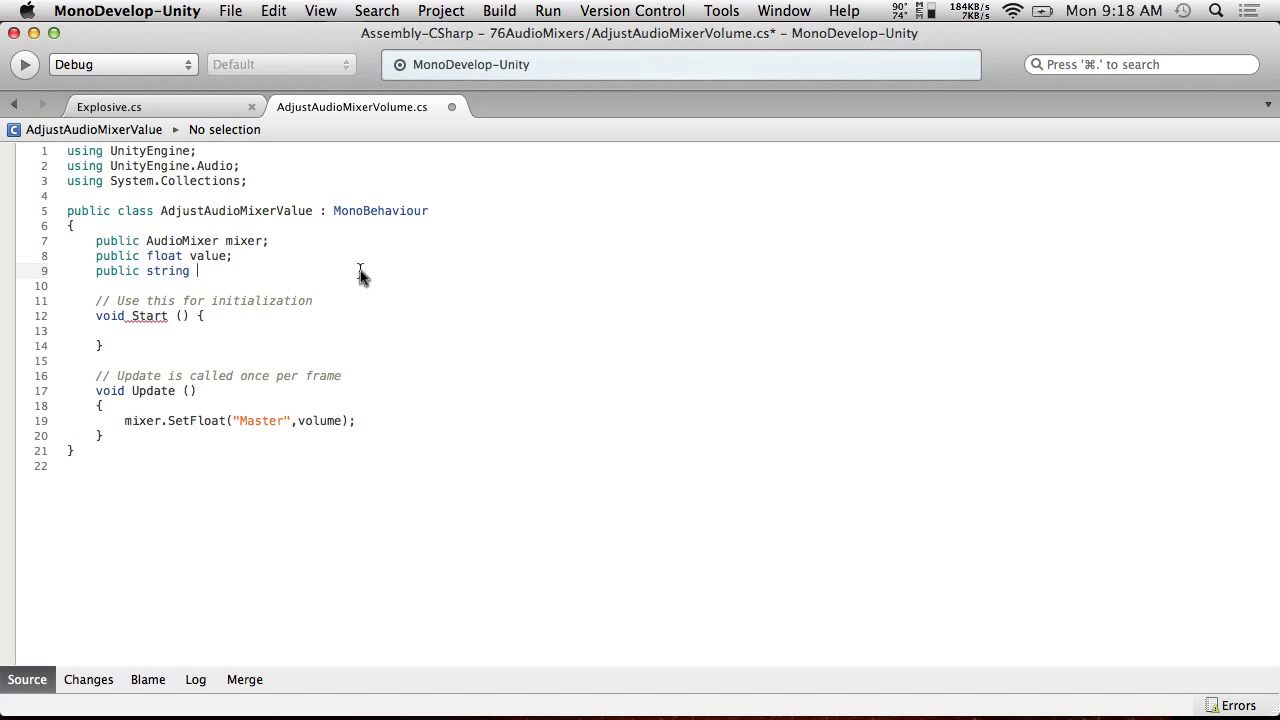
# Step: Name the new public string field parameterName and rename the class to AdjustAudioMixerParameter
pyautogui.write('parameterName;')
pyautogui.doubleClick(296, 210)
pyautogui.click(312, 213)
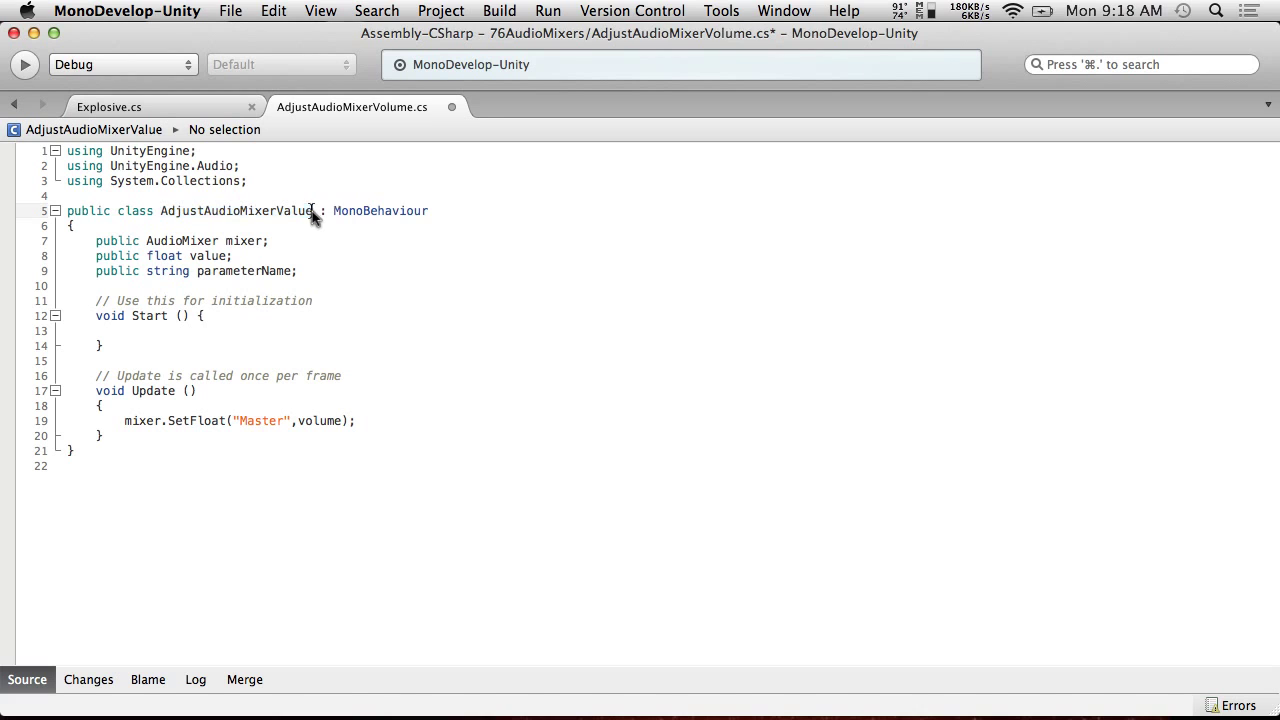
pyautogui.press('BackSpace')
pyautogui.press('BackSpace')
pyautogui.press('BackSpace')
pyautogui.press('BackSpace')
pyautogui.press('BackSpace')
pyautogui.write('Parameter')
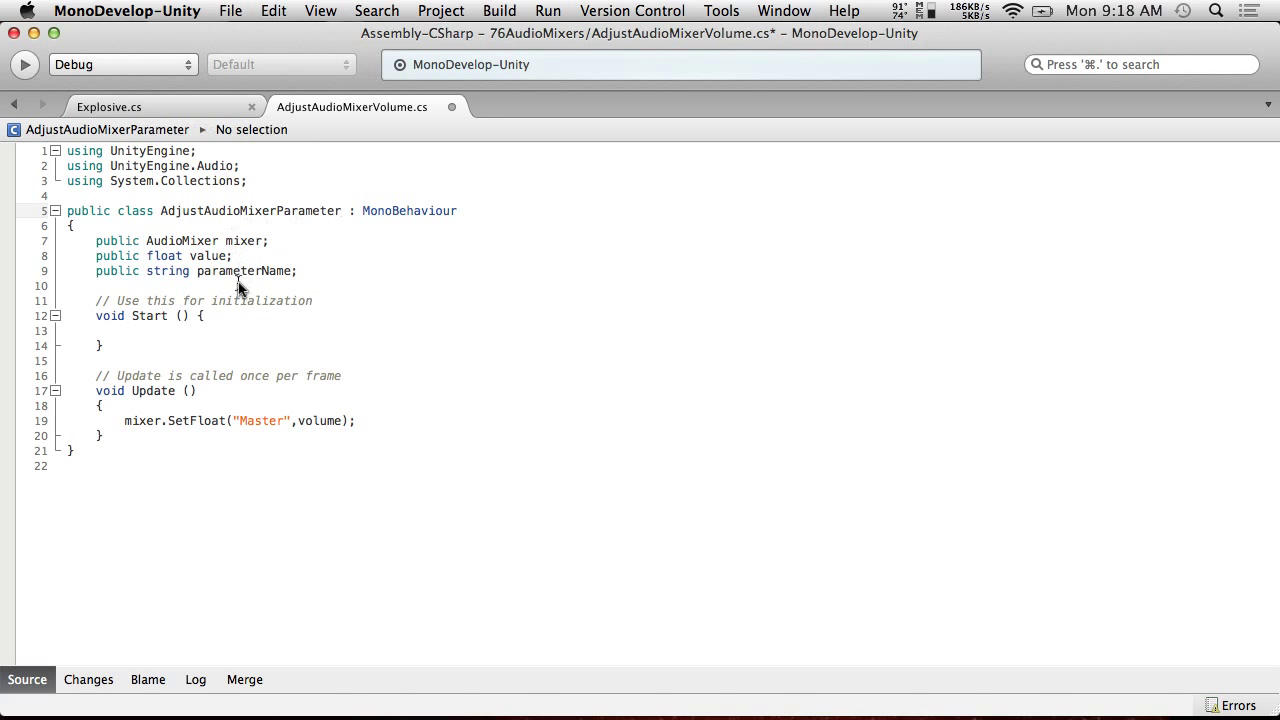
# Step: Replace the "Master" literal in the SetFloat call with parameterName and save the script
pyautogui.doubleClick(239, 278)
pyautogui.press('super+c')
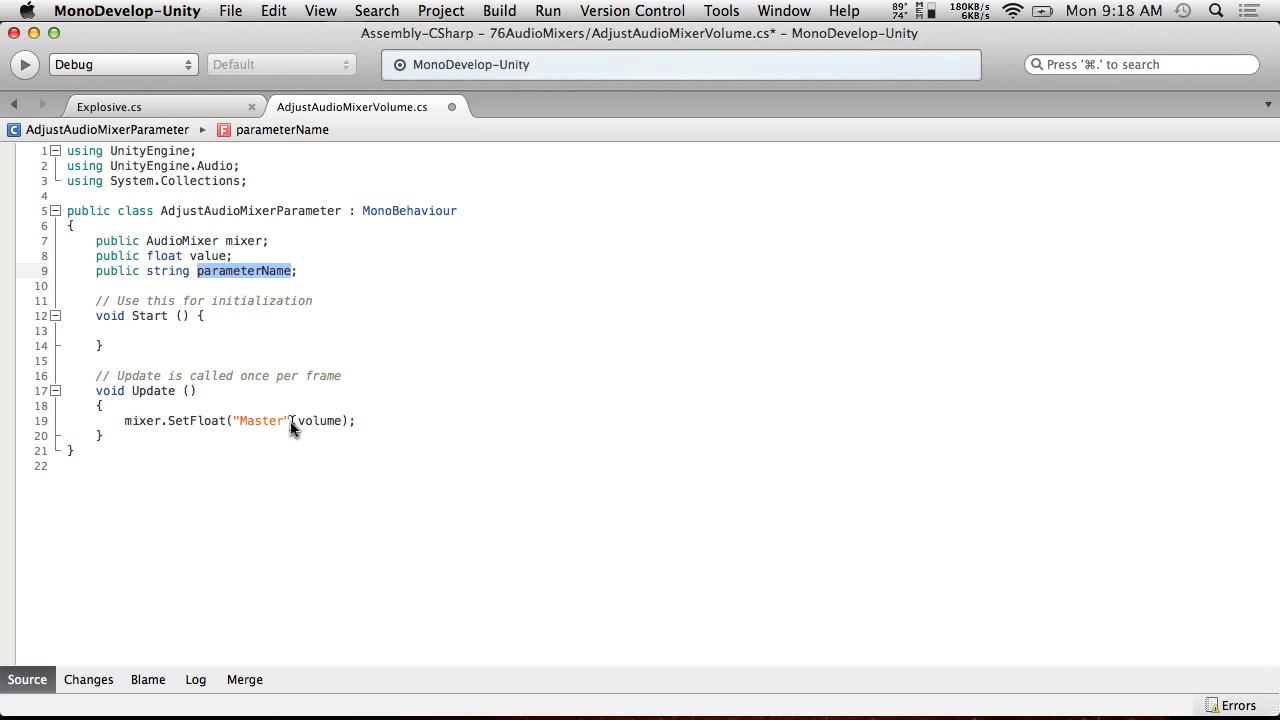
pyautogui.moveTo(291, 421); pyautogui.dragTo(231, 420)
pyautogui.press('super+v')
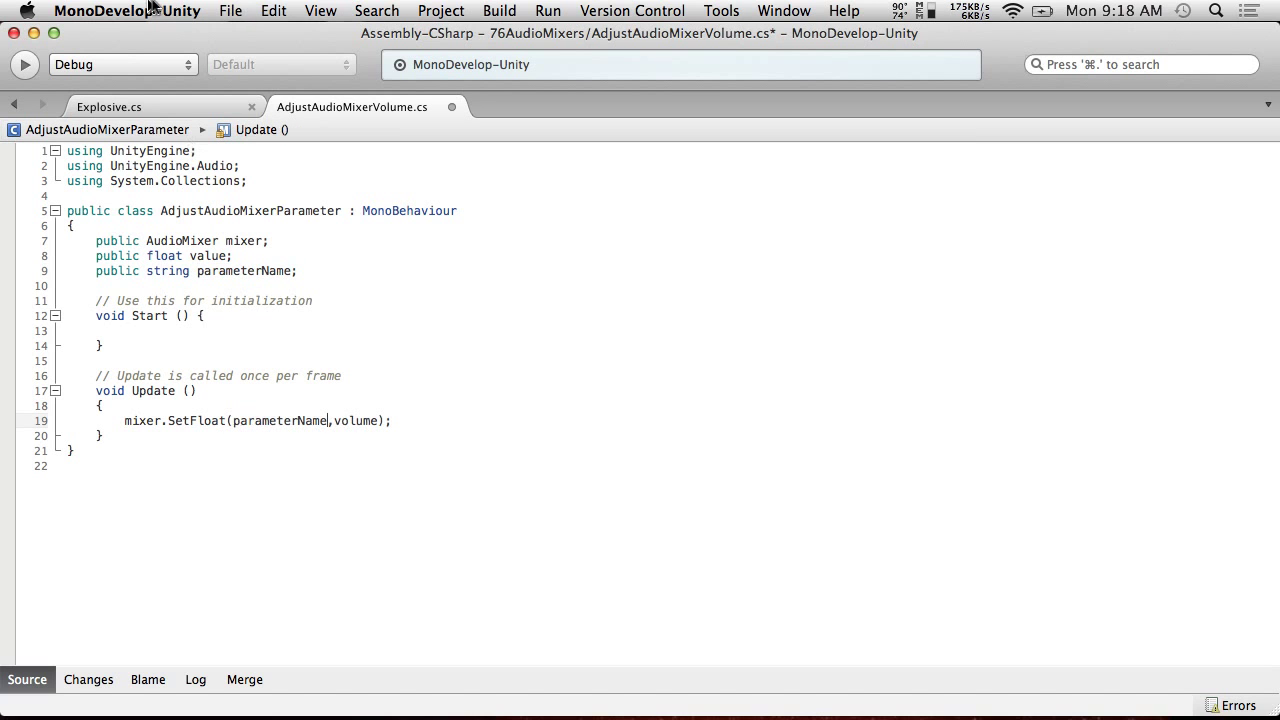
pyautogui.click(230, 10)
pyautogui.click(246, 86)
# Step: Switch back to Unity, select the MusicVolume object, and open the compile error's source line in MonoDevelop
pyautogui.press('super+Tab')
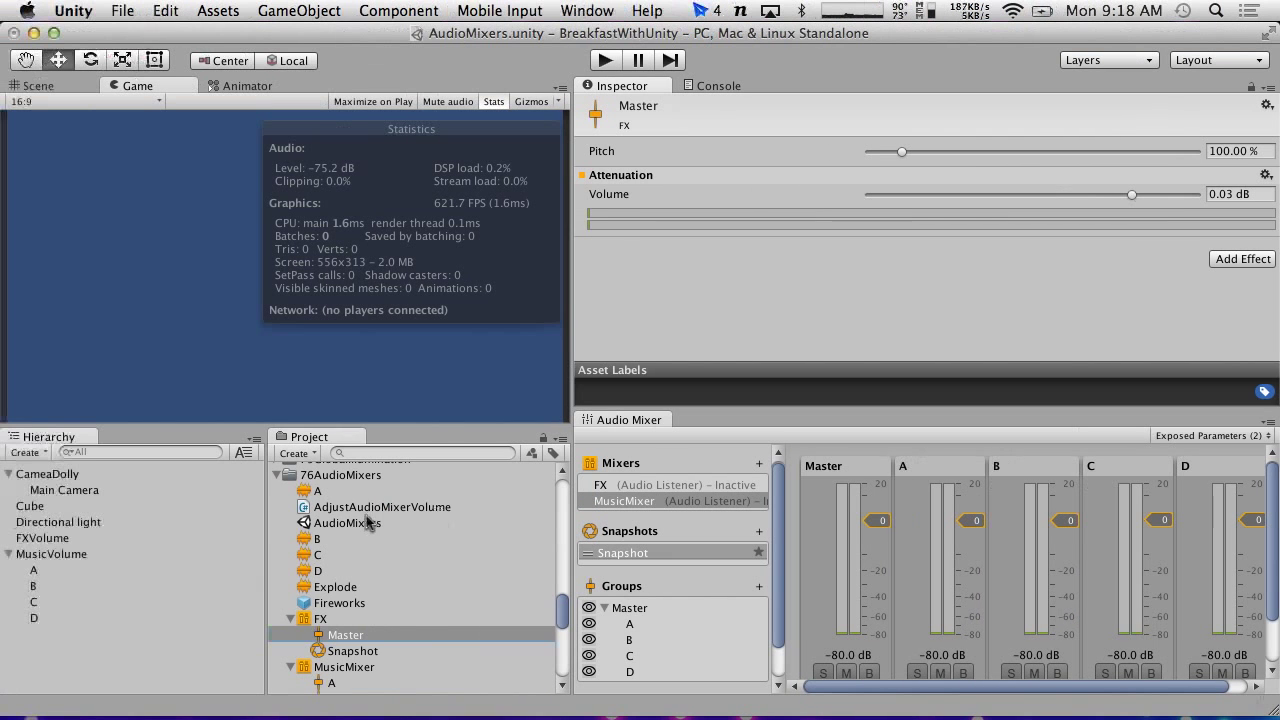
pyautogui.click(56, 553)
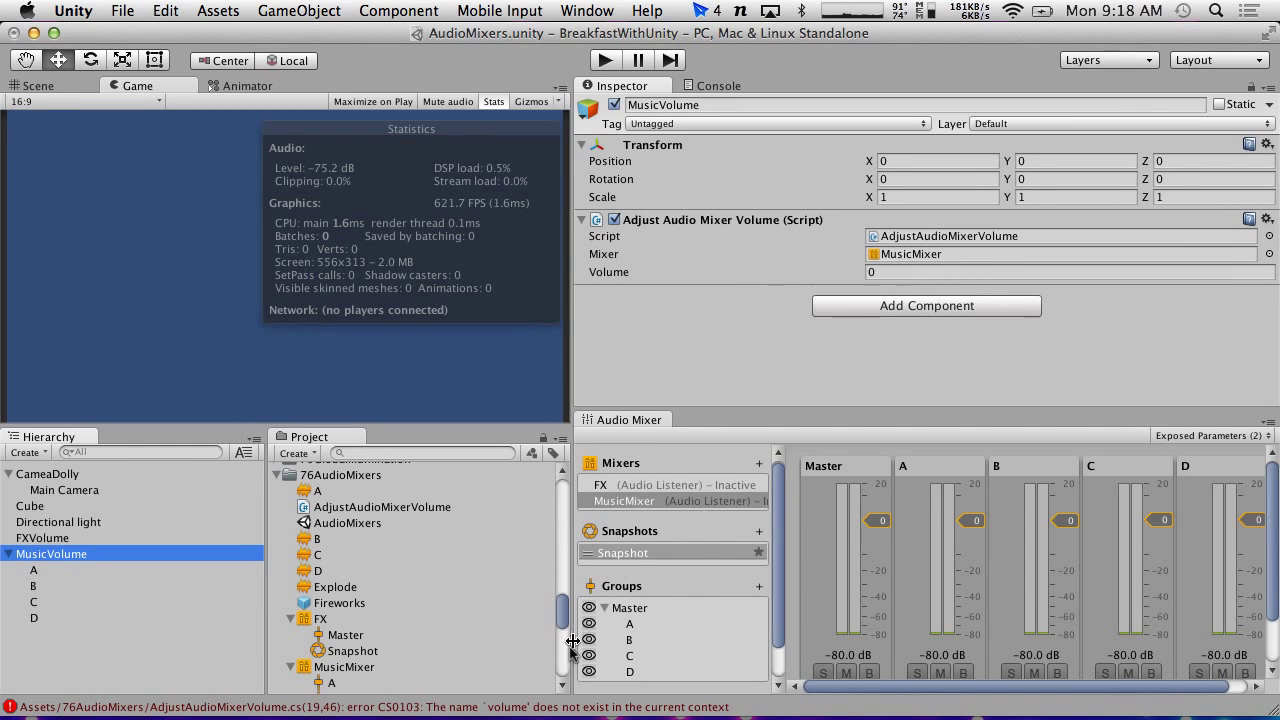
pyautogui.doubleClick(558, 707)
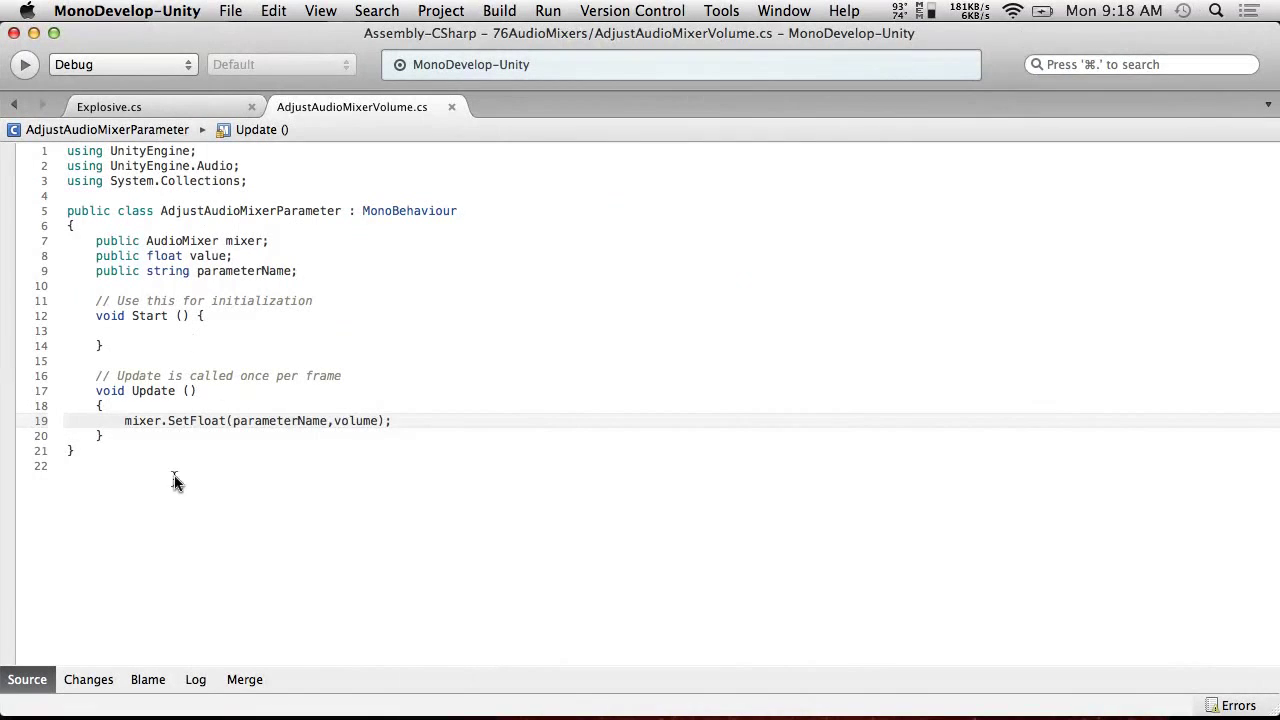
# Step: Pass value instead of volume to the SetFloat call, save the script, and return to MusicVolume's component settings in Unity
pyautogui.doubleClick(349, 420)
pyautogui.write('valu')
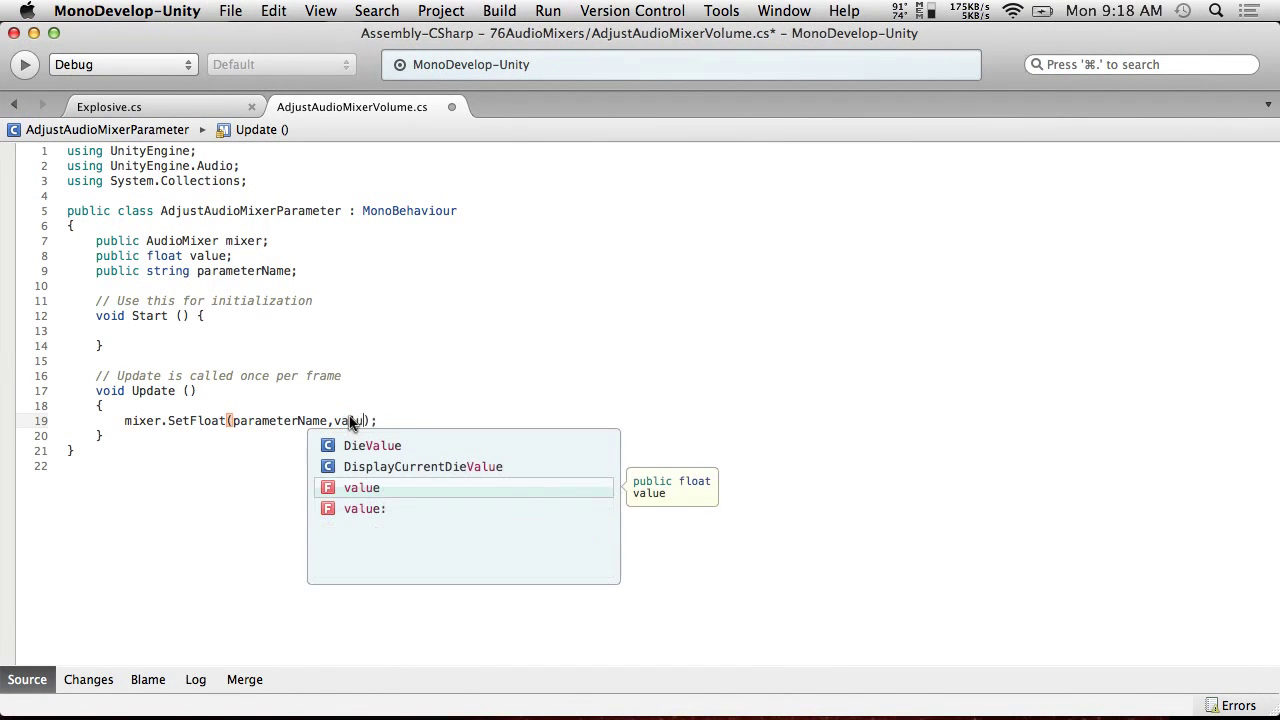
pyautogui.write('e')
pyautogui.click(321, 364)
pyautogui.click(273, 10)
pyautogui.moveTo(230, 10)
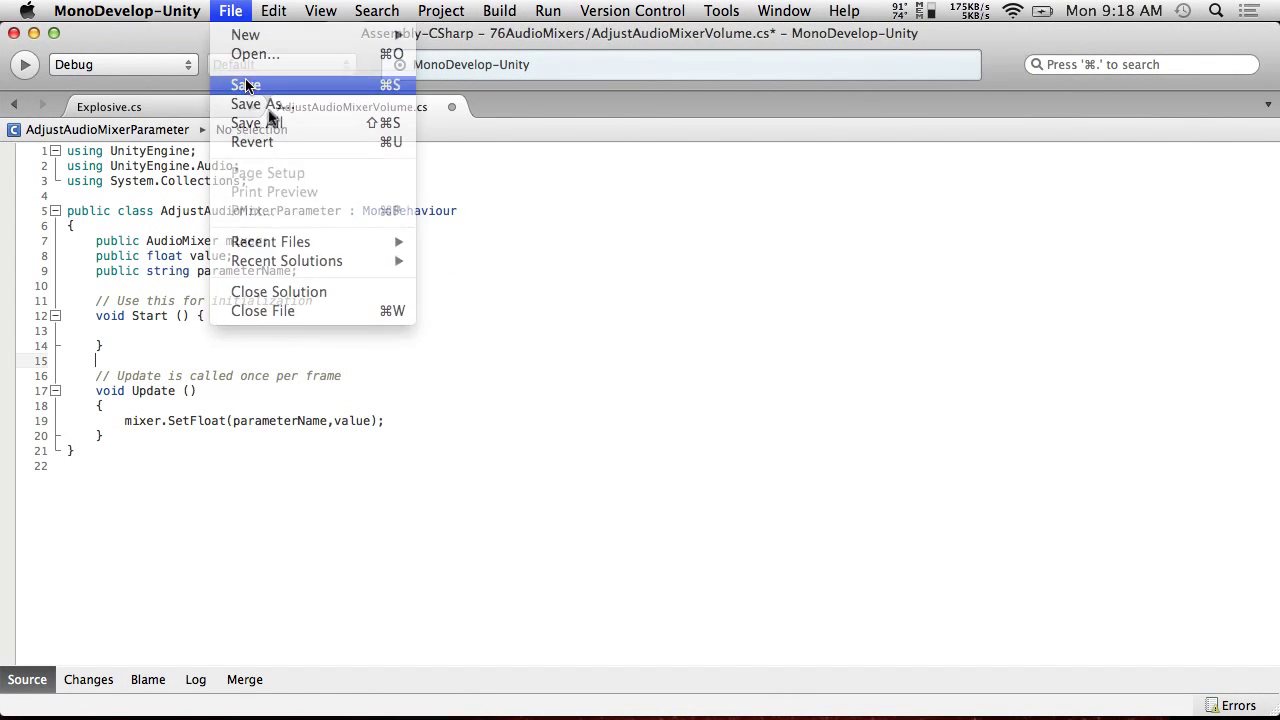
pyautogui.click(246, 85)
pyautogui.press('super+Tab')
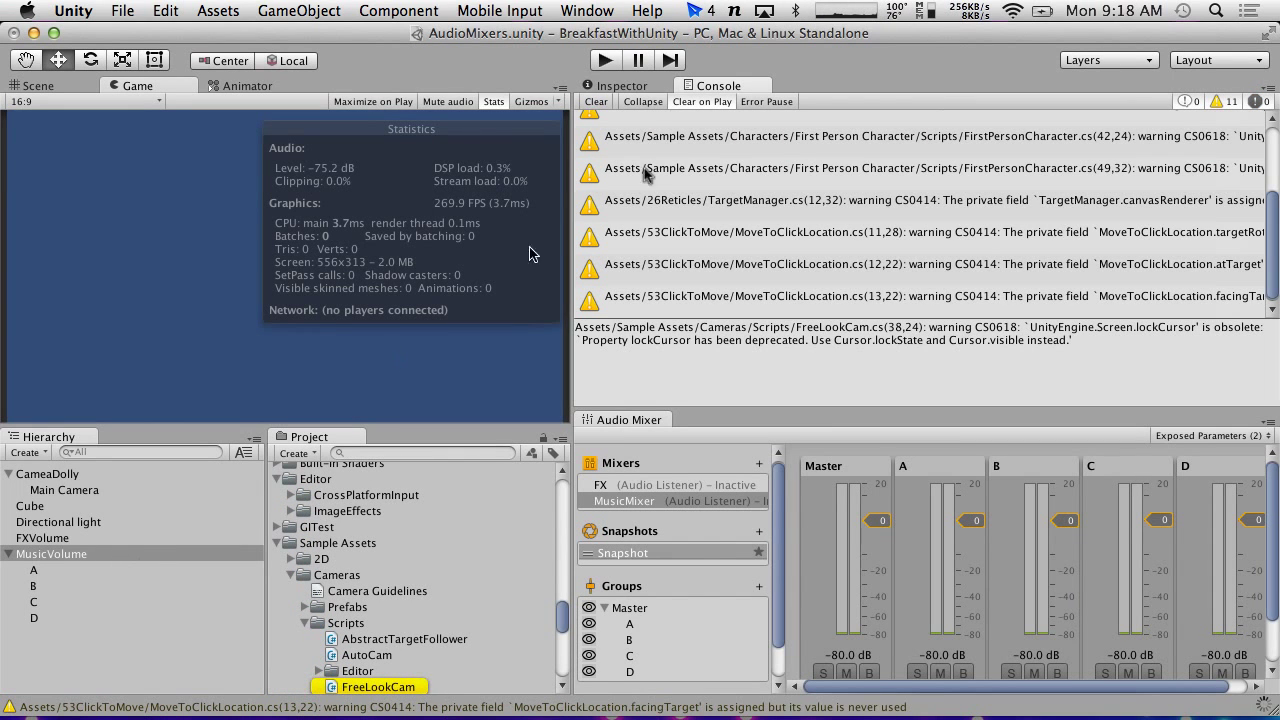
pyautogui.click(648, 88)
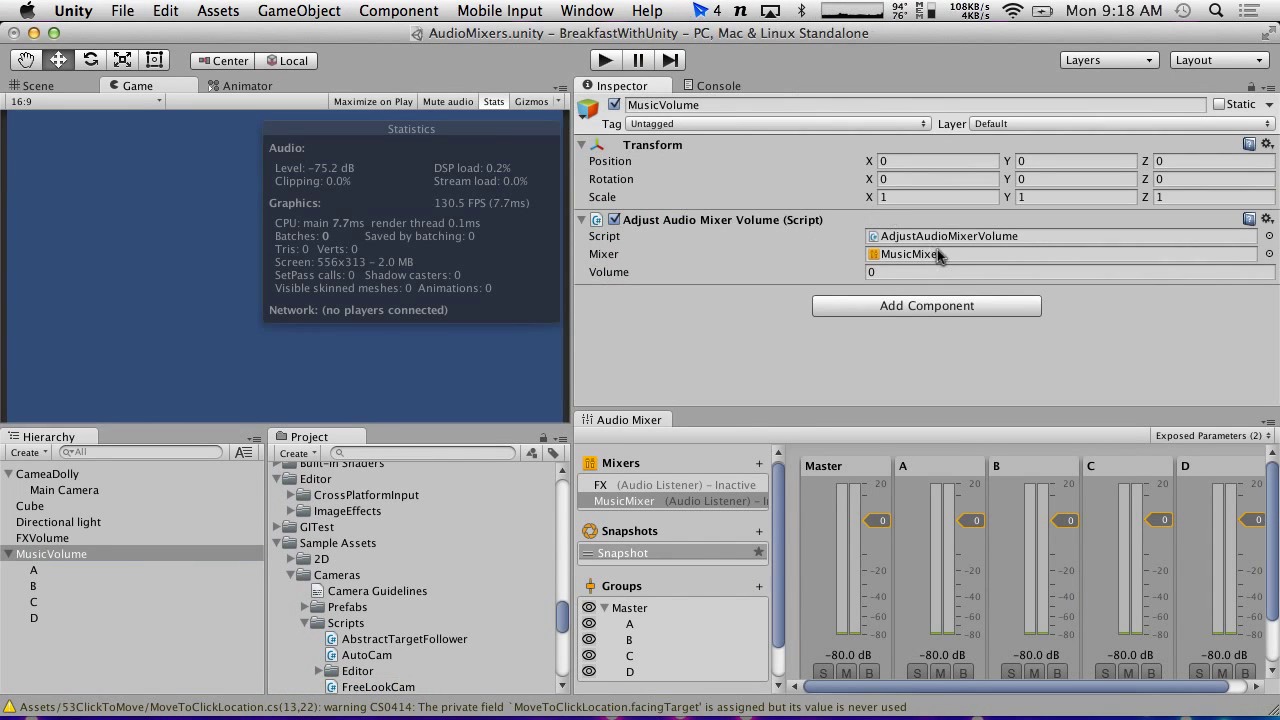
# Step: Rename the AdjustAudioMixerVolume script asset in the 76AudioMixers folder to AdjustAudioMixerParameter so it matches the class name
pyautogui.press('super+Tab')
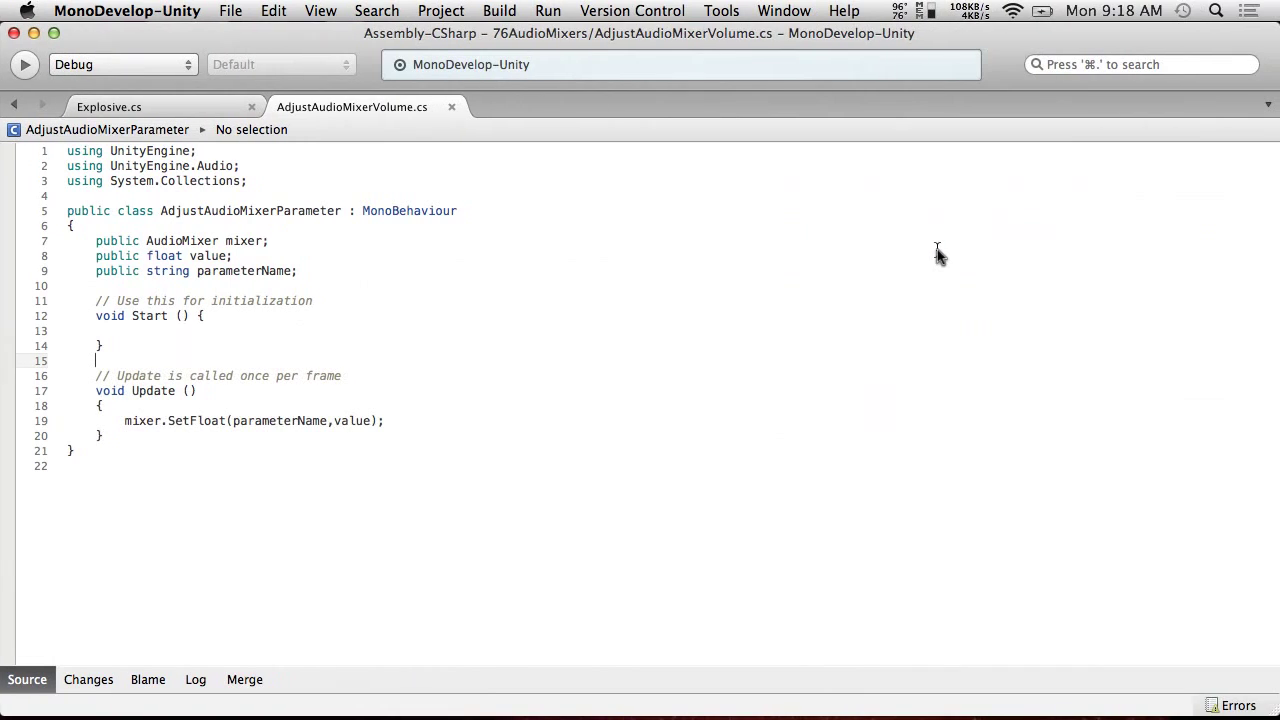
pyautogui.press('super+Tab')
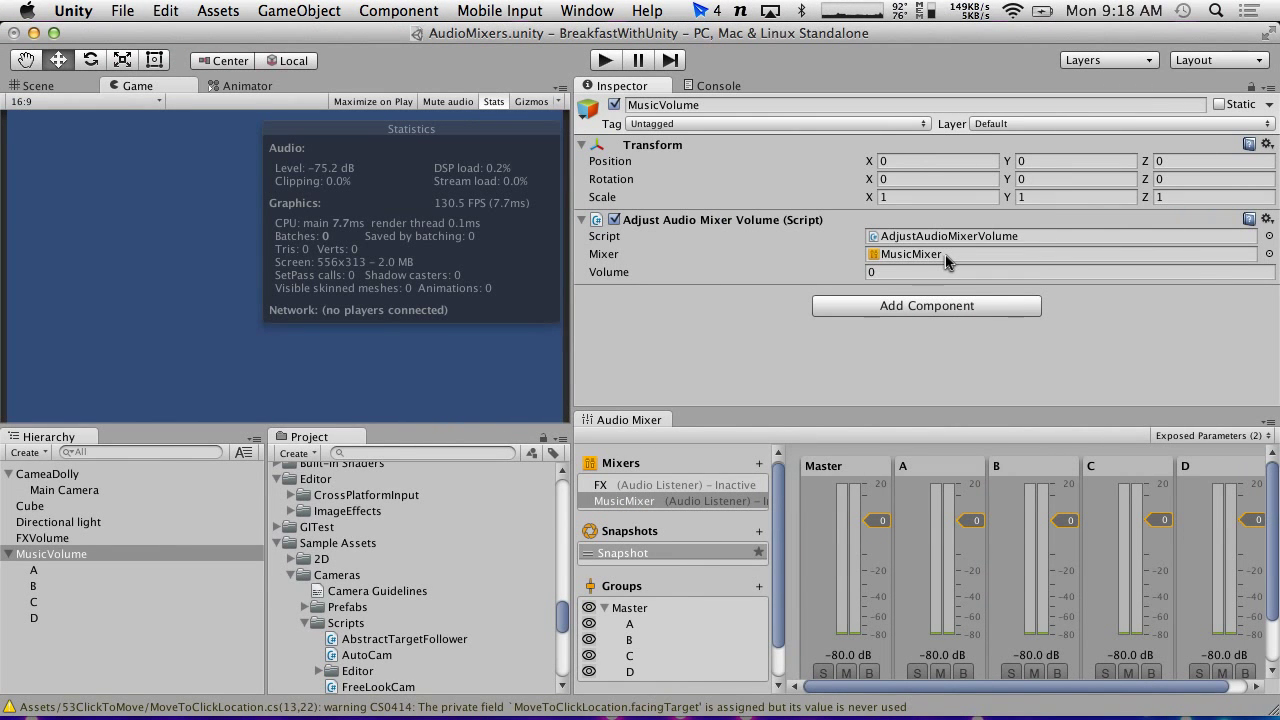
pyautogui.scroll(-15, 380, 622)
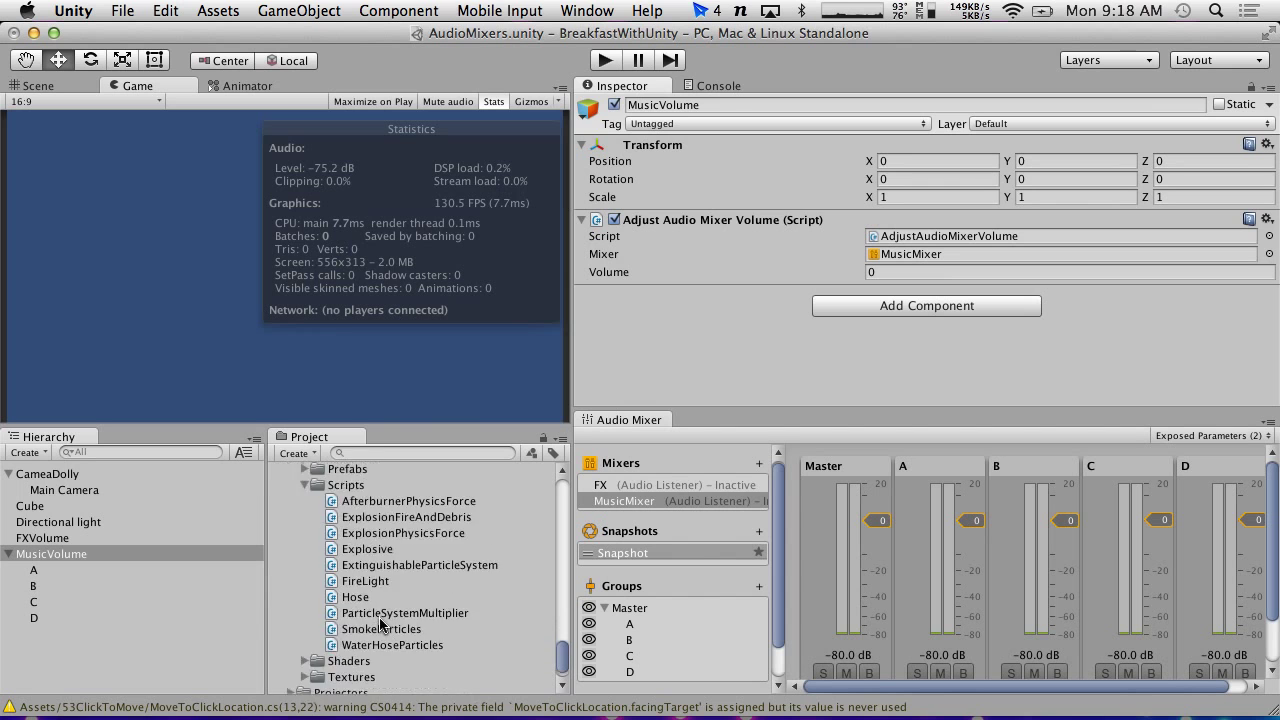
pyautogui.scroll(-10, 380, 622)
pyautogui.click(362, 596)
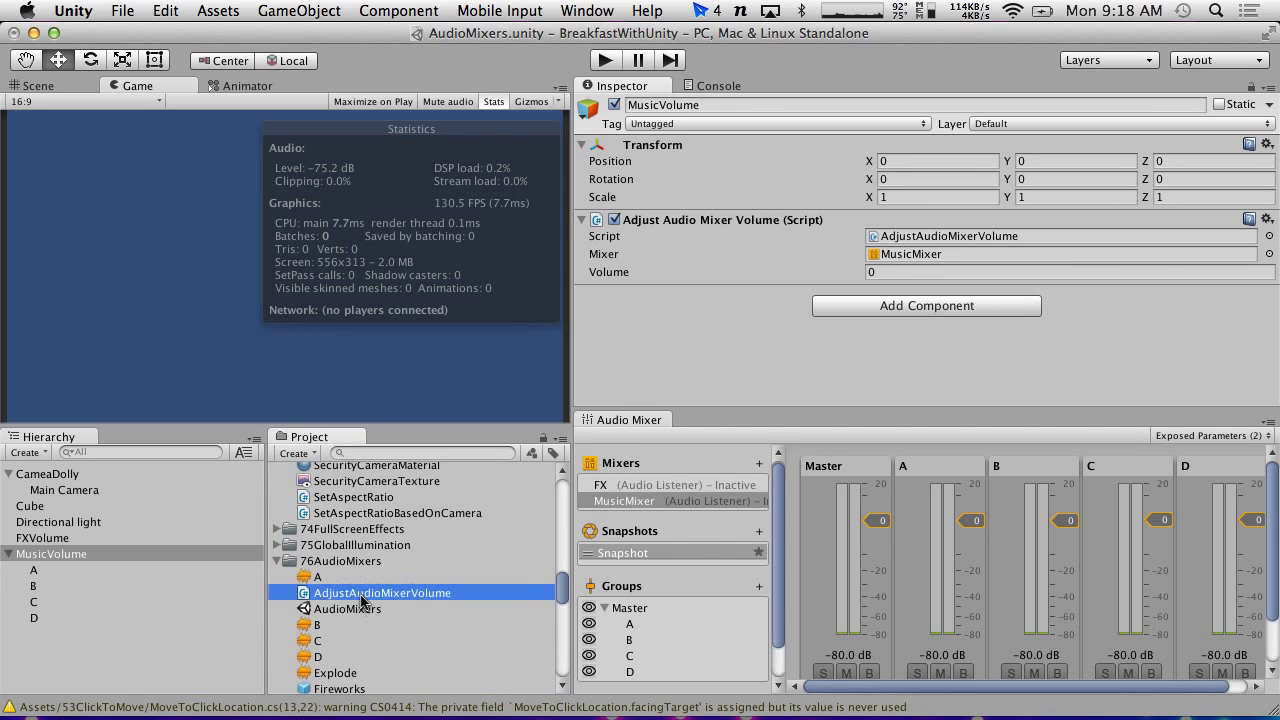
pyautogui.click(458, 597)
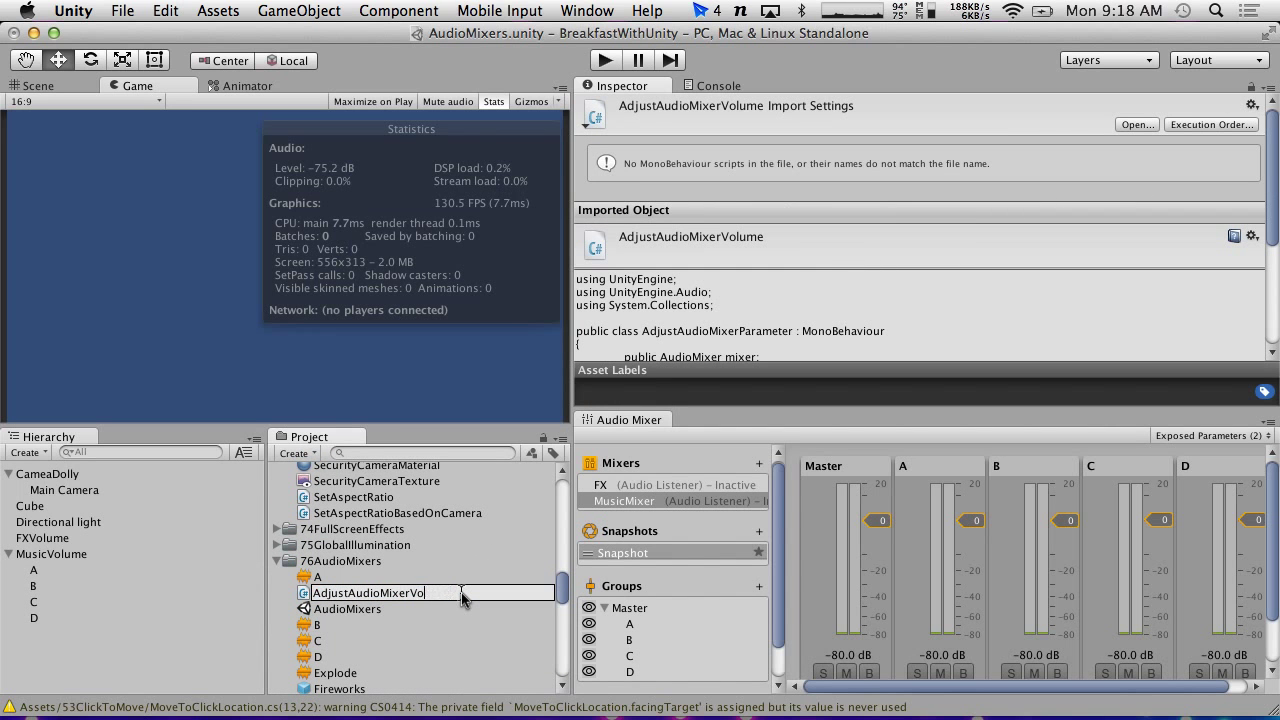
pyautogui.write('Parameter')
pyautogui.press('Return')
pyautogui.hotkey('ctrl', 'Right')
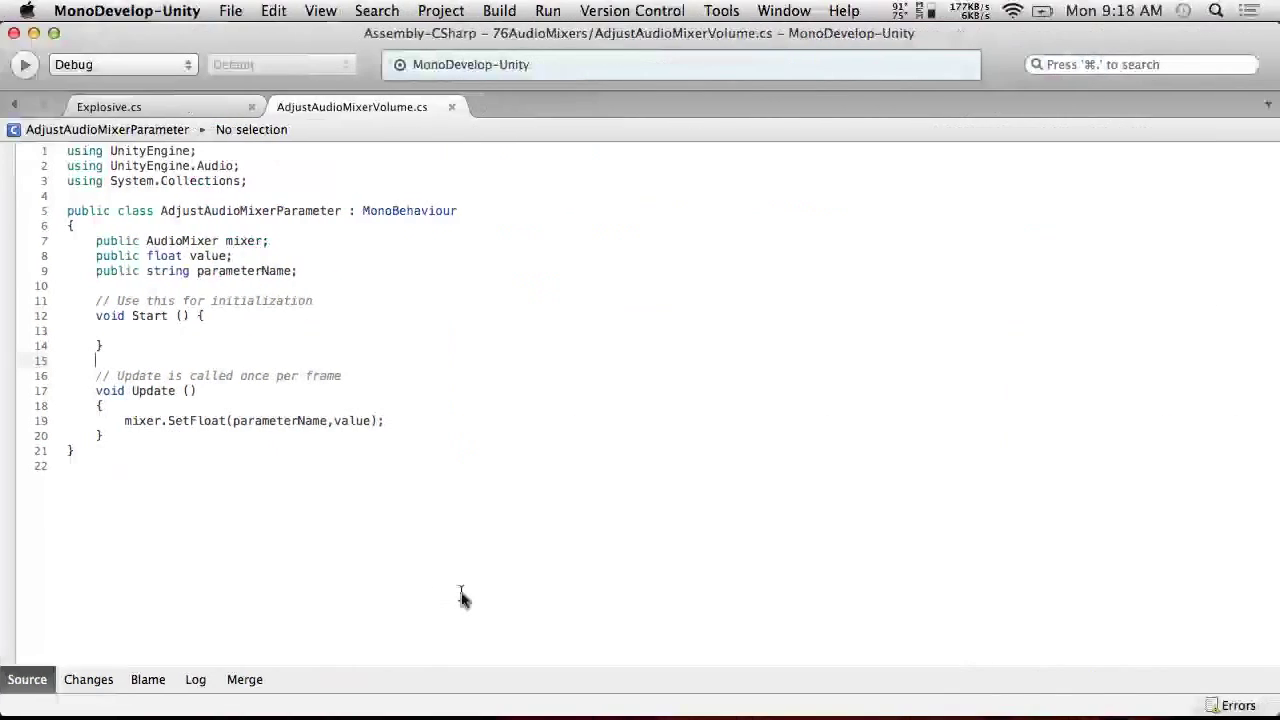
pyautogui.hotkey('ctrl', 'Left')
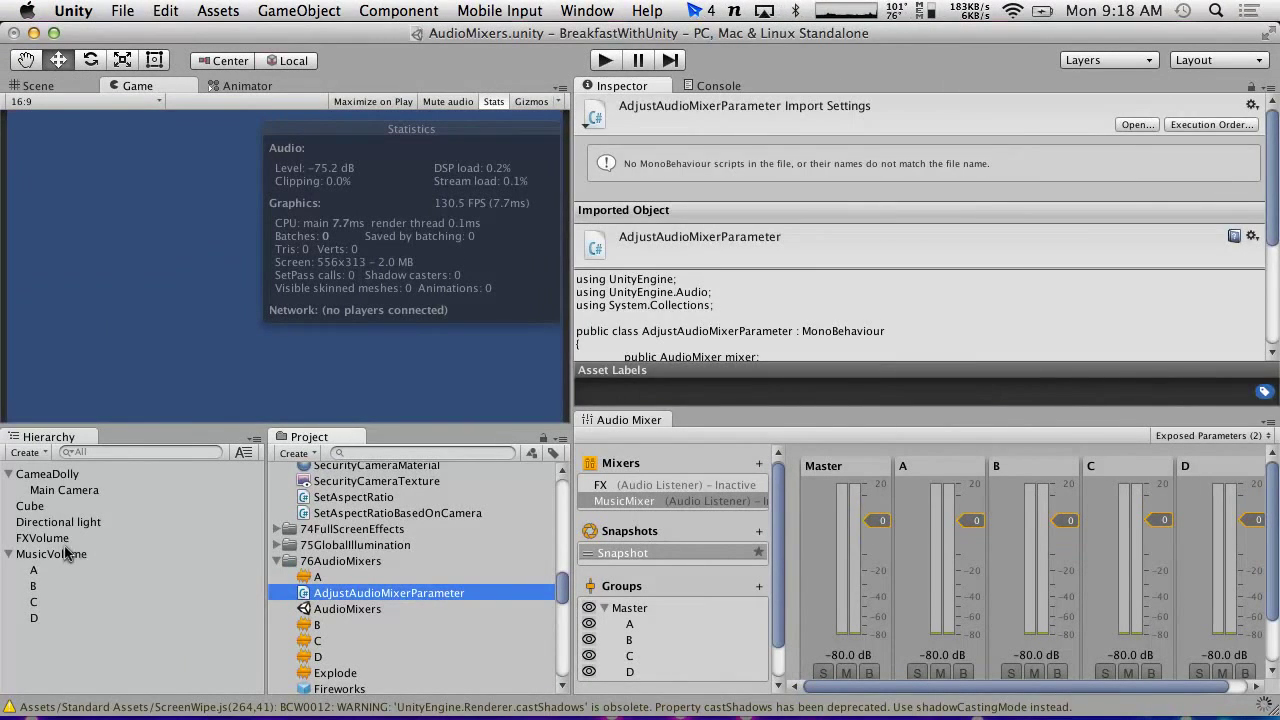
# Step: Set the Parameter Name to Master on both the MusicVolume and FXVolume objects
pyautogui.click(62, 554)
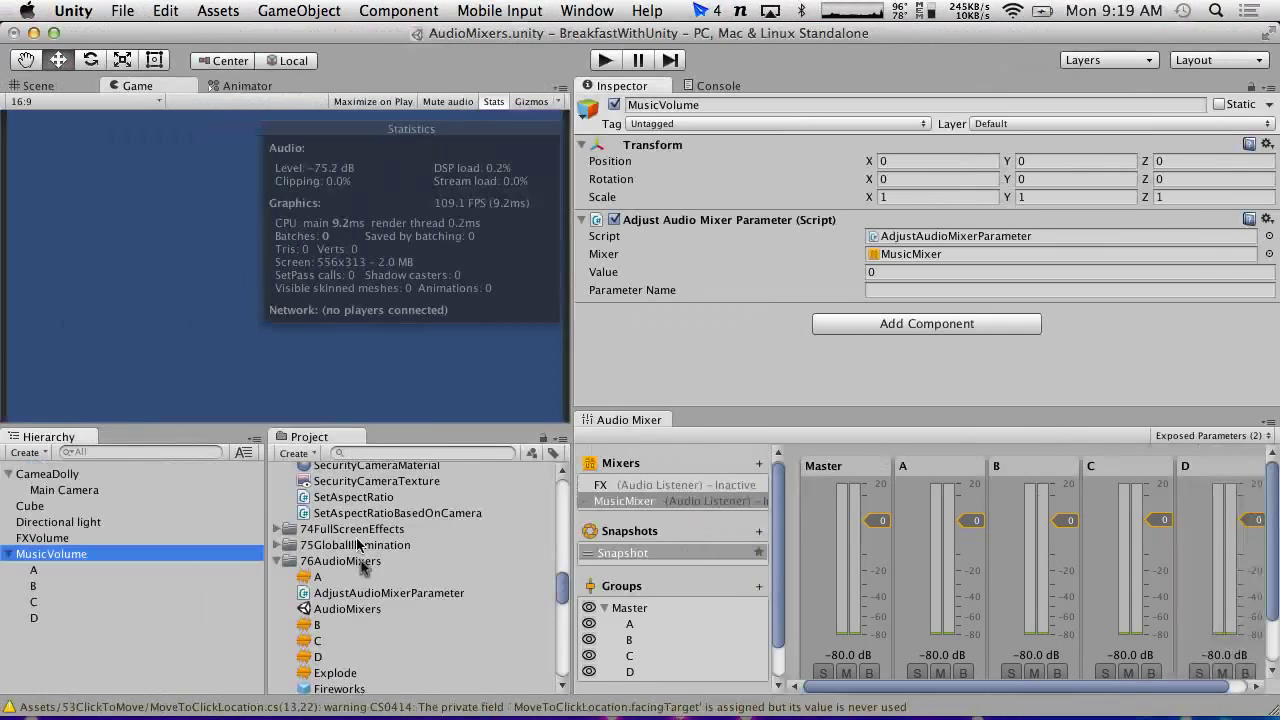
pyautogui.click(926, 290)
pyautogui.write('Master')
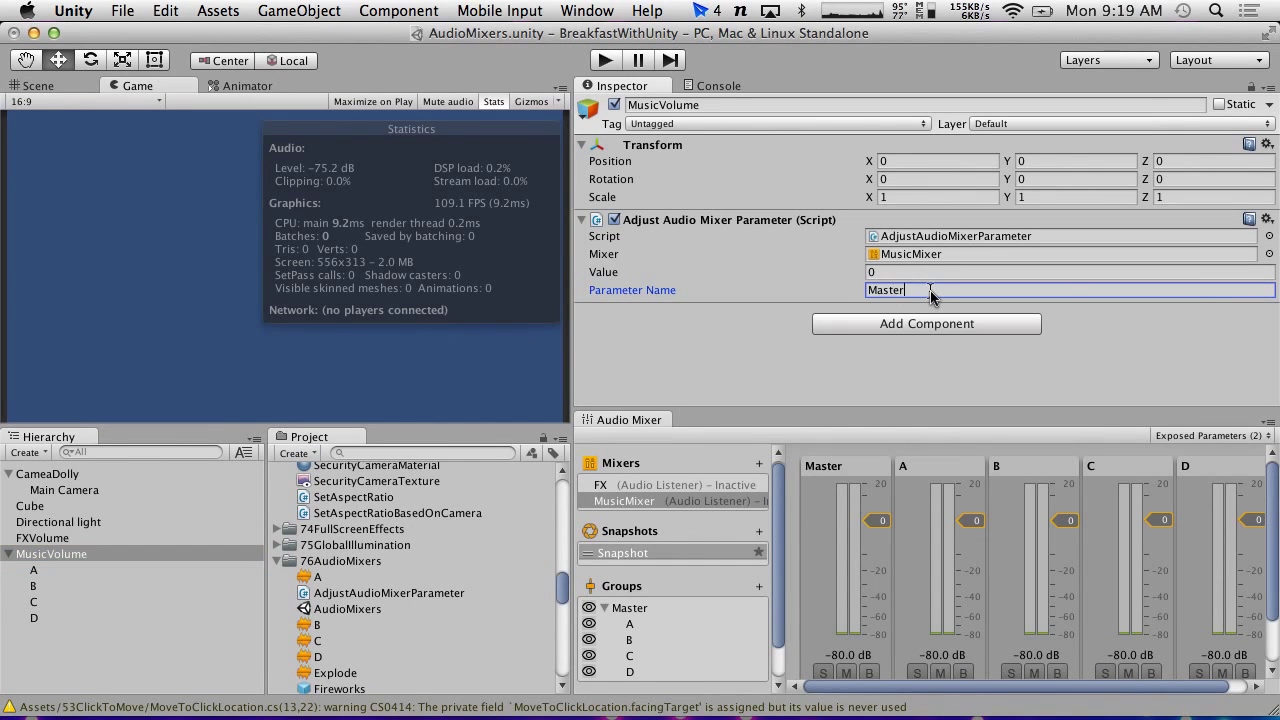
pyautogui.click(48, 538)
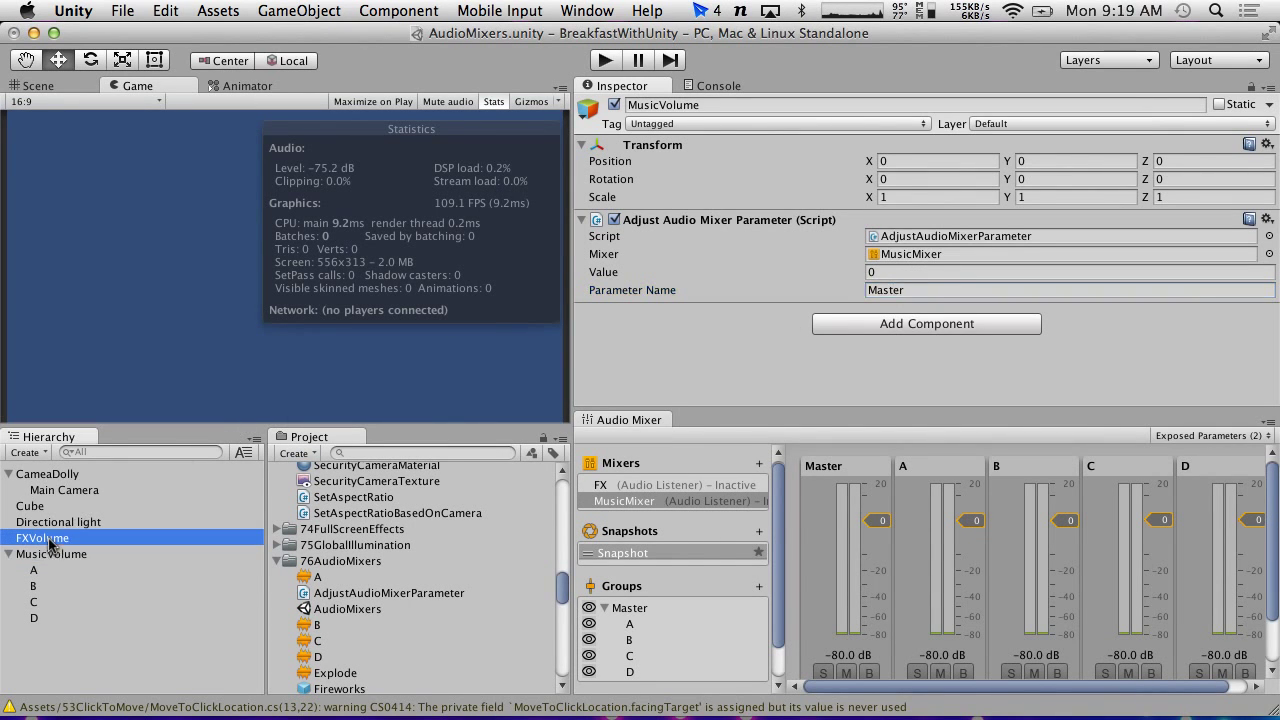
pyautogui.click(918, 289)
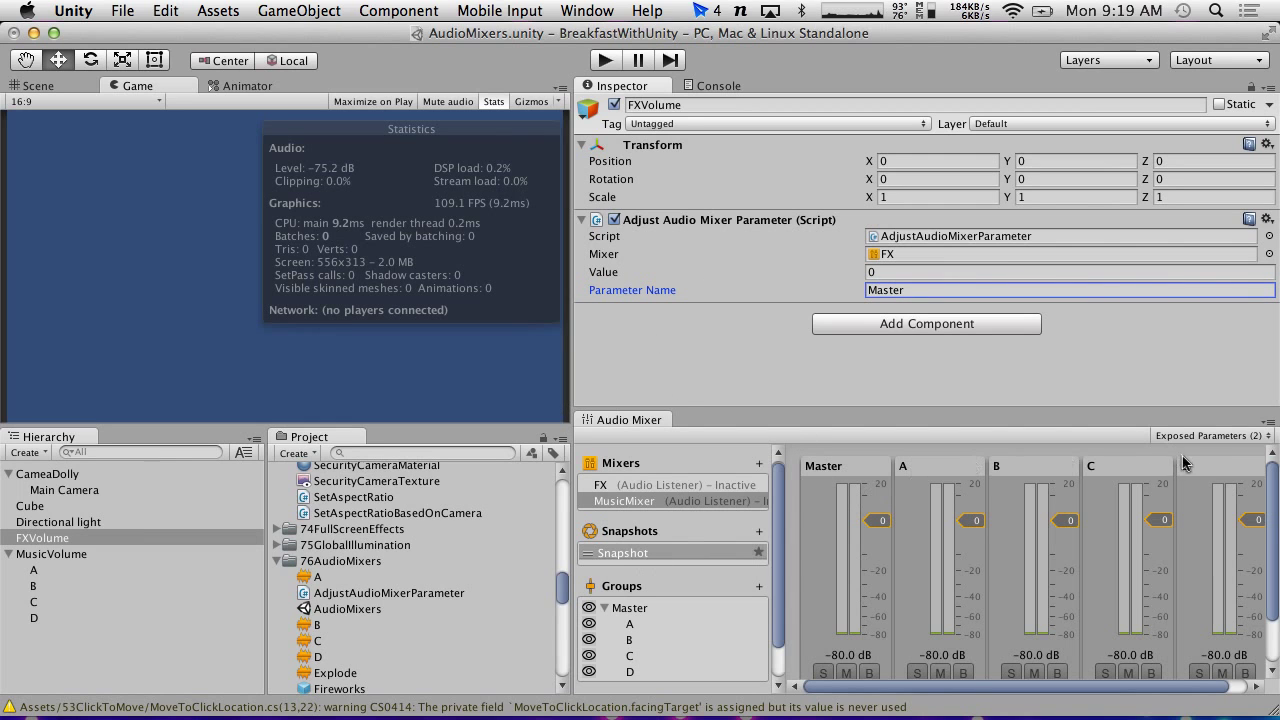
# Step: Check the MusicMixer's exposed parameters and expose the volume of the FX mixer's Master group to script
pyautogui.click(1213, 434)
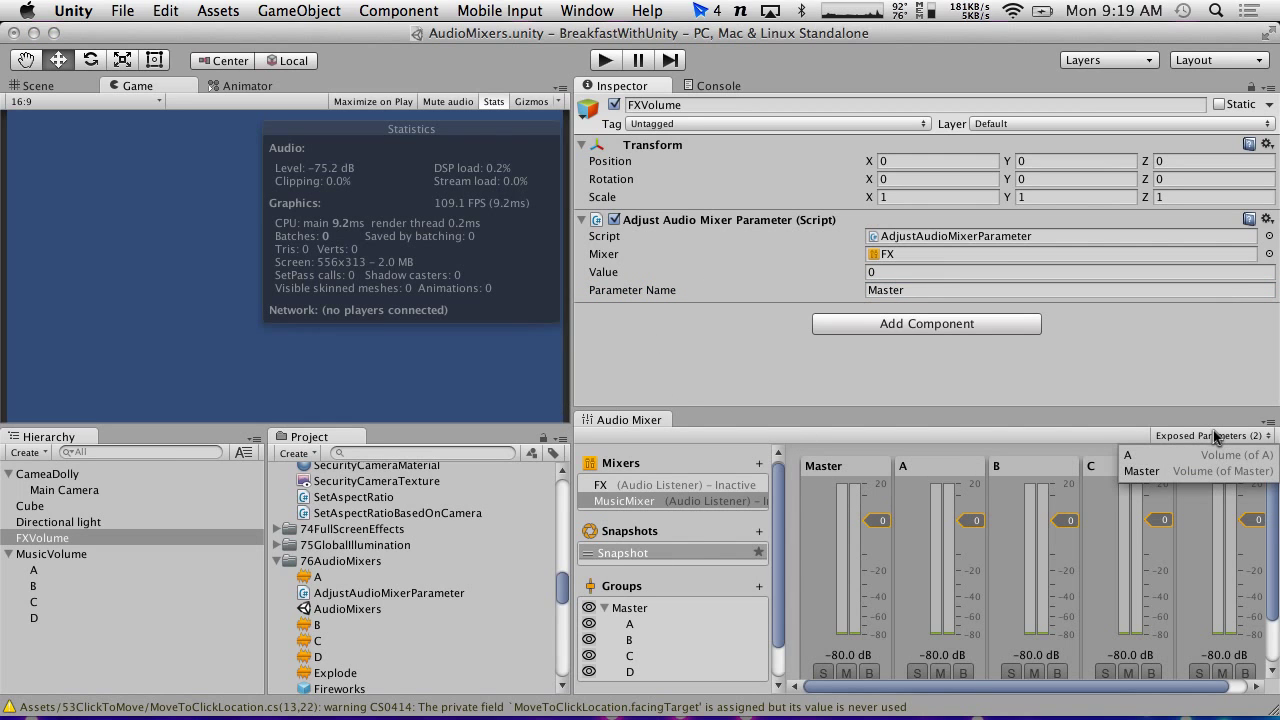
pyautogui.click(1215, 436)
pyautogui.click(605, 488)
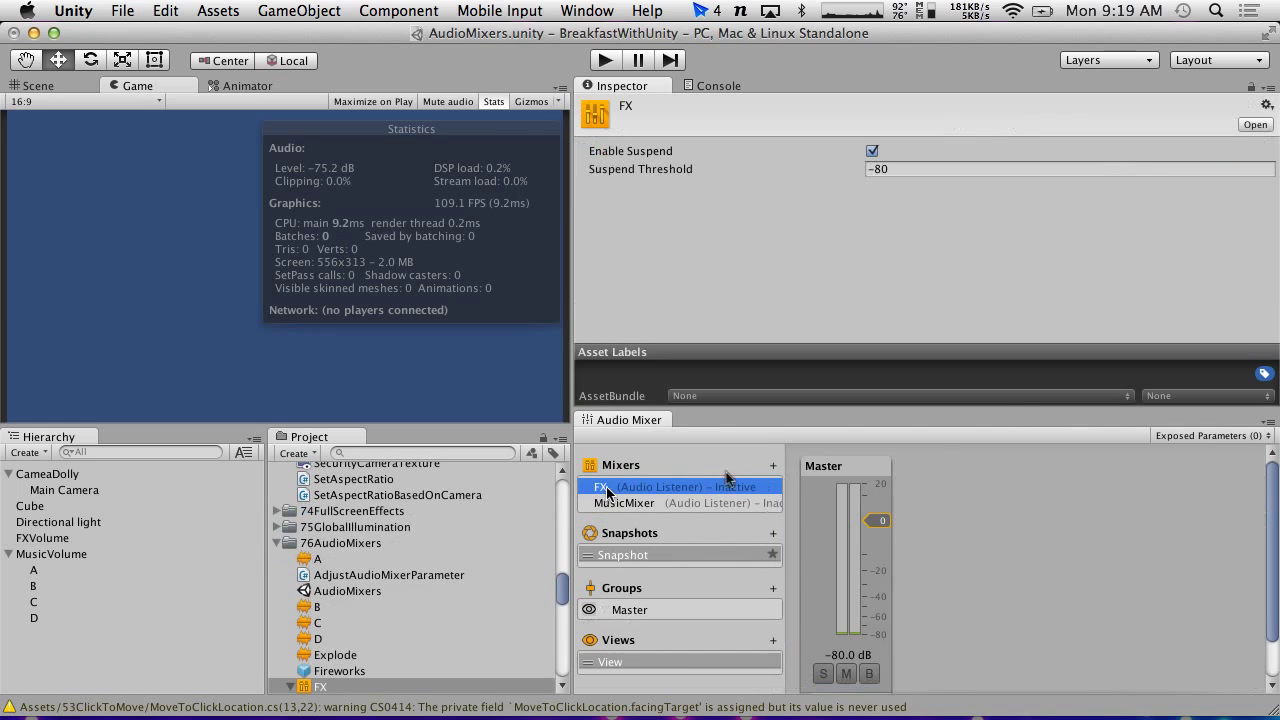
pyautogui.click(832, 464)
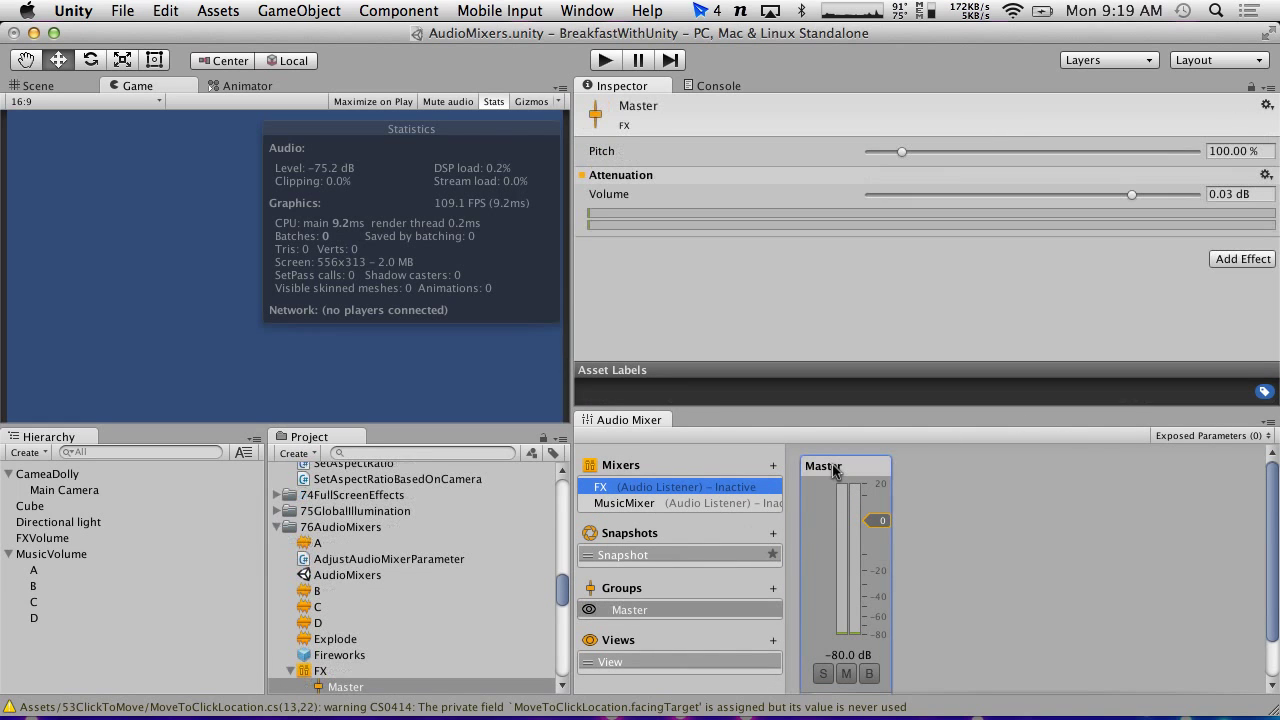
pyautogui.rightClick(613, 197)
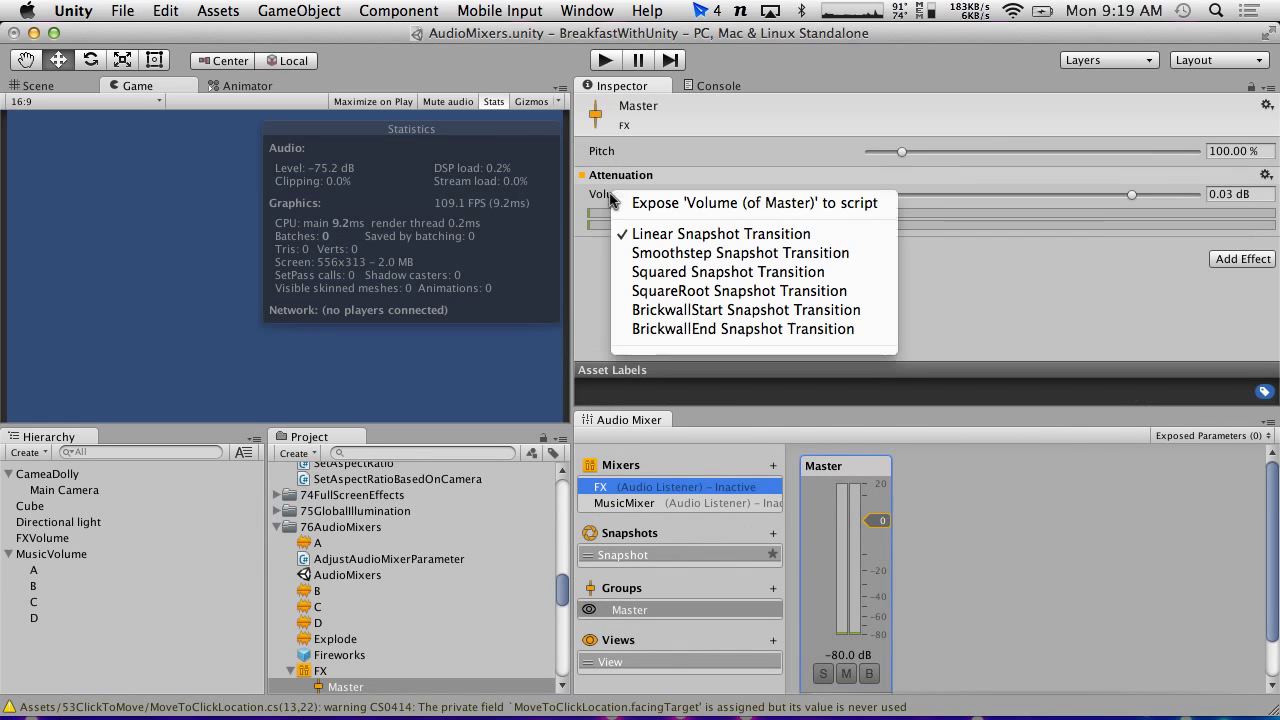
pyautogui.rightClick(842, 471)
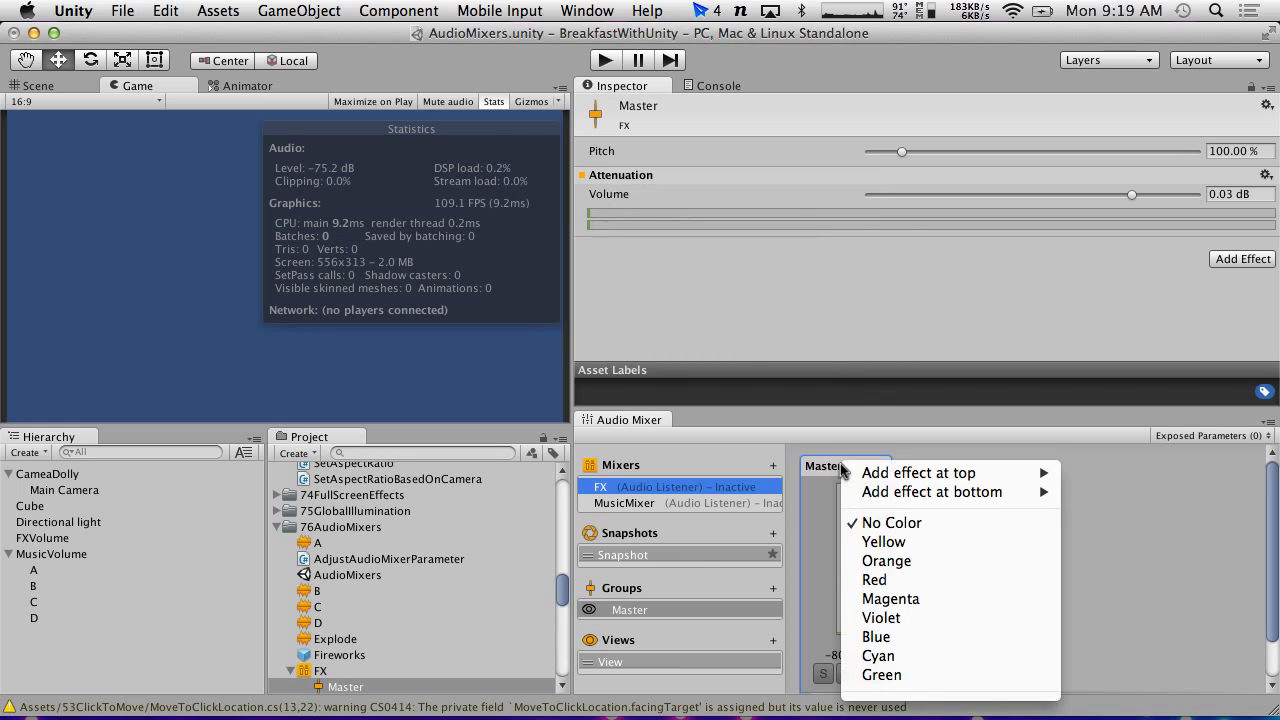
pyautogui.rightClick(613, 198)
pyautogui.click(638, 204)
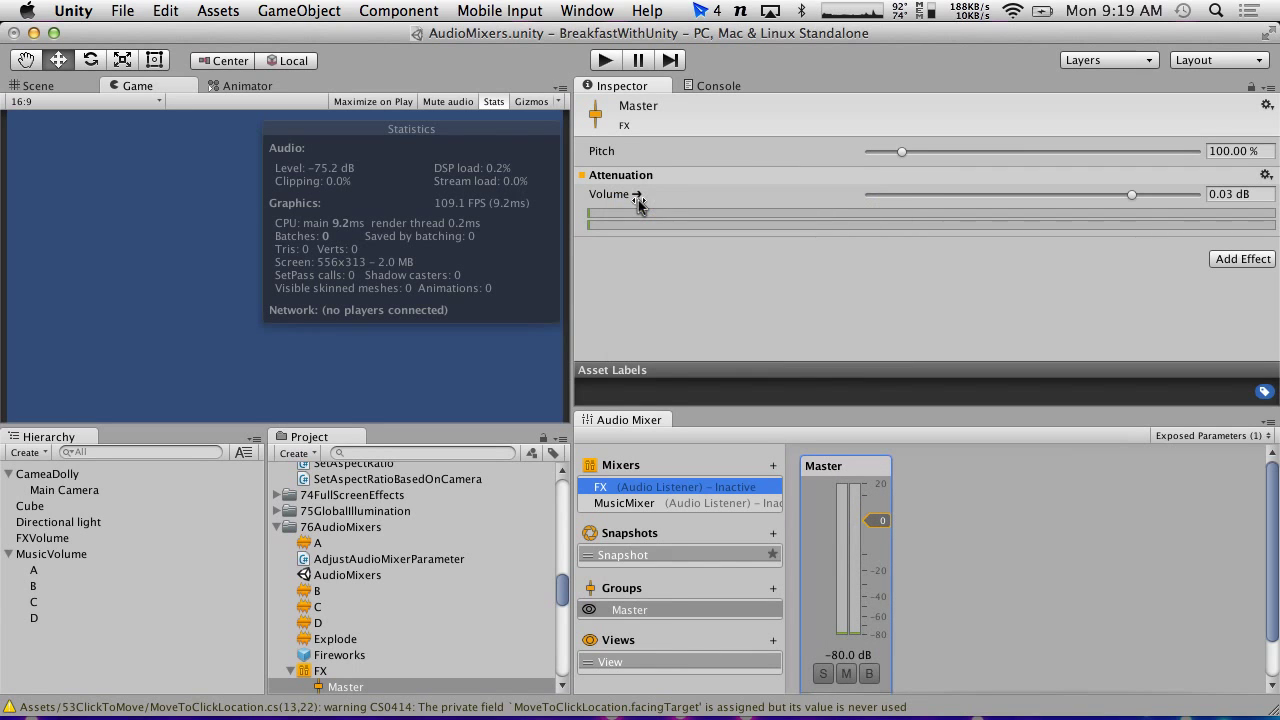
# Step: Rename the FX mixer's exposed volume parameter to Master
pyautogui.click(1268, 436)
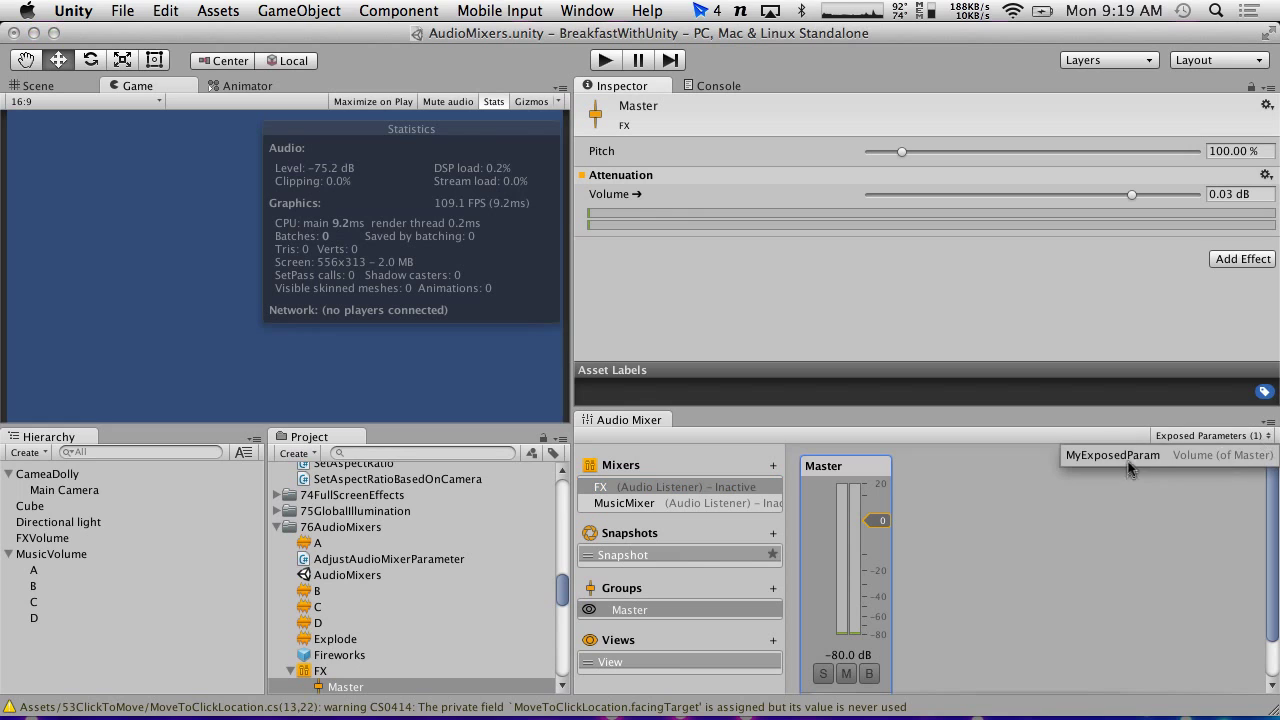
pyautogui.doubleClick(1085, 460)
pyautogui.write('M')
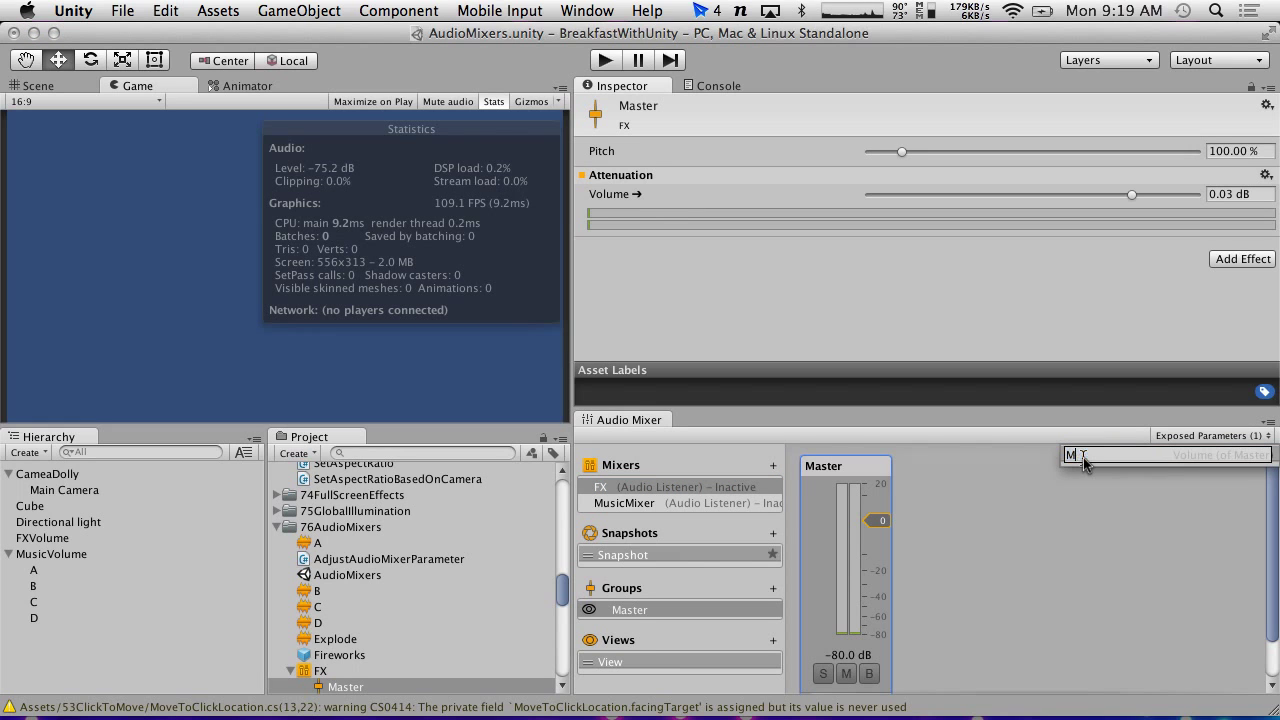
pyautogui.write('aster')
pyautogui.press('Return')
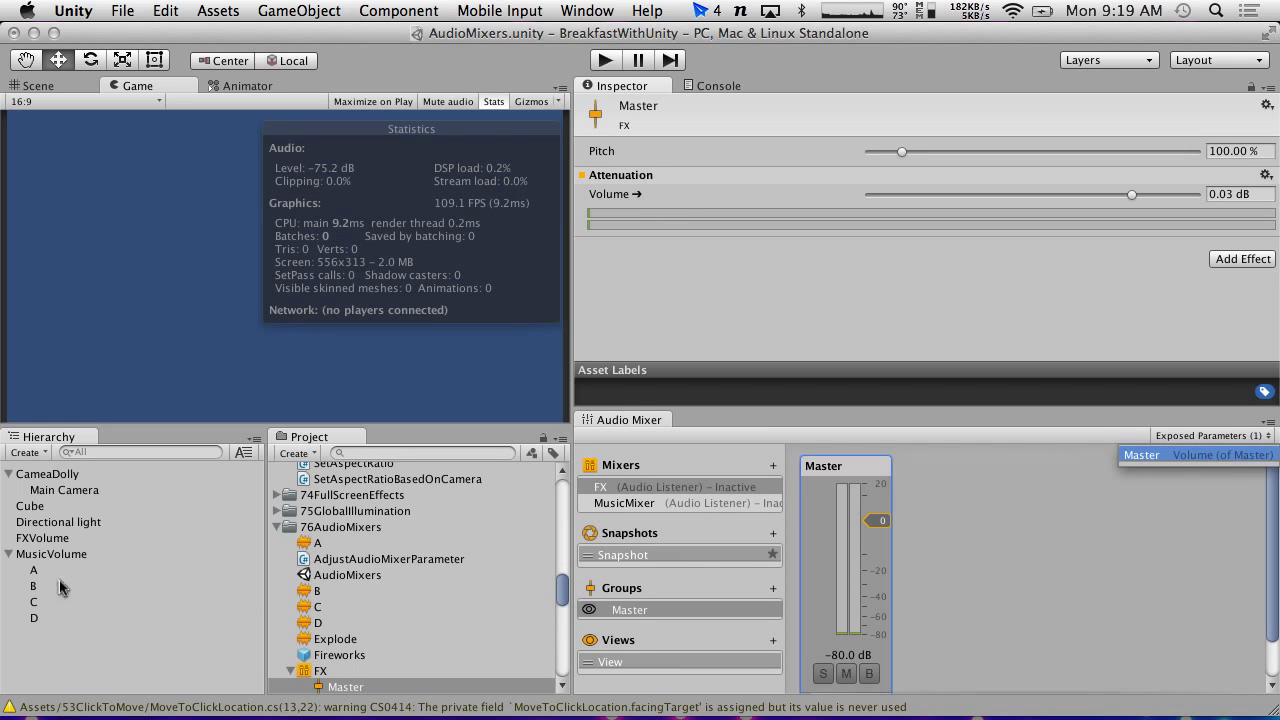
# Step: Play-test the scene with FXVolume selected, varying its Value, and stop play mode
pyautogui.click(25, 540)
pyautogui.click(30, 540)
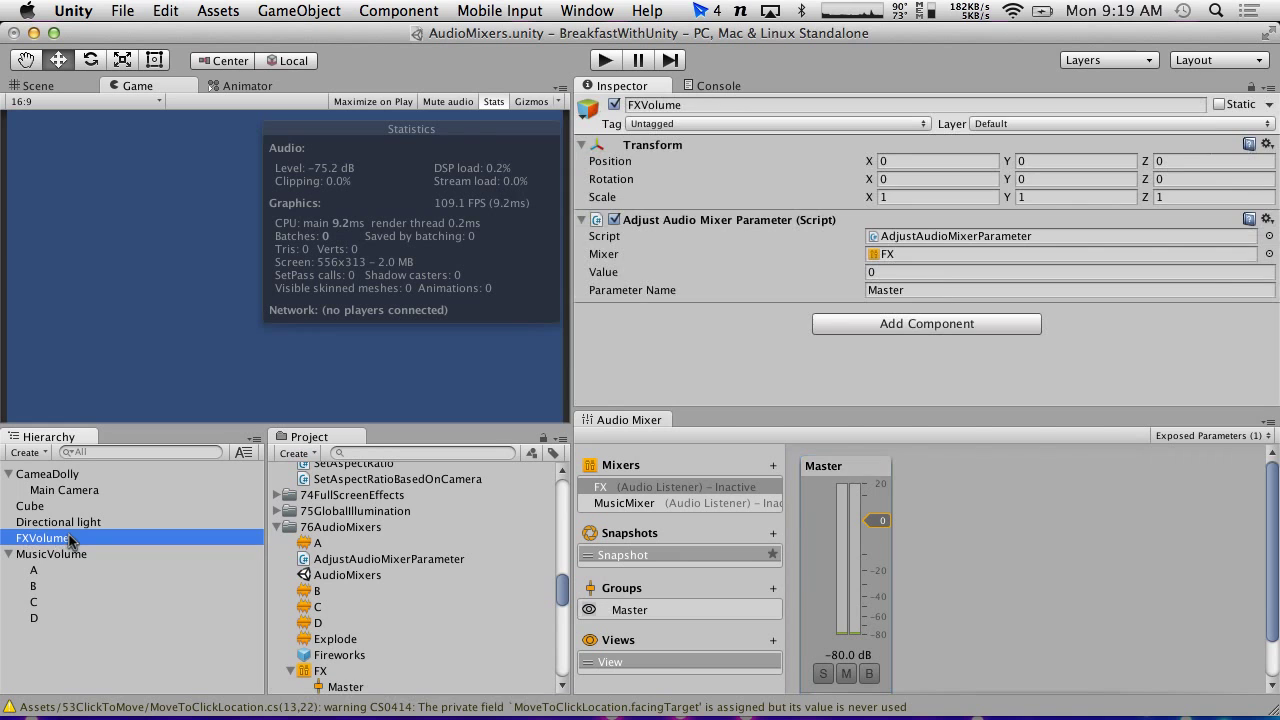
pyautogui.click(616, 59)
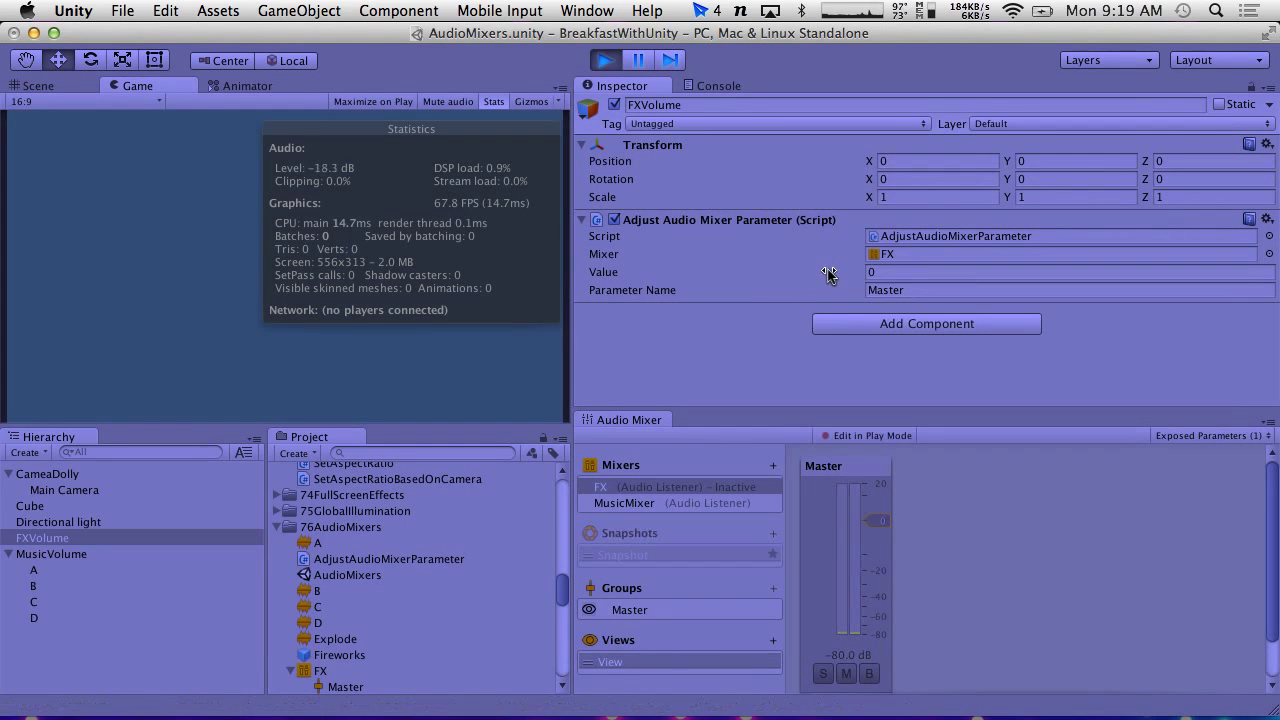
pyautogui.moveTo(829, 271)
pyautogui.mouseDown()
pyautogui.moveTo(1220, 263)
pyautogui.moveTo(598, 50)
pyautogui.mouseUp()
pyautogui.click(598, 57)
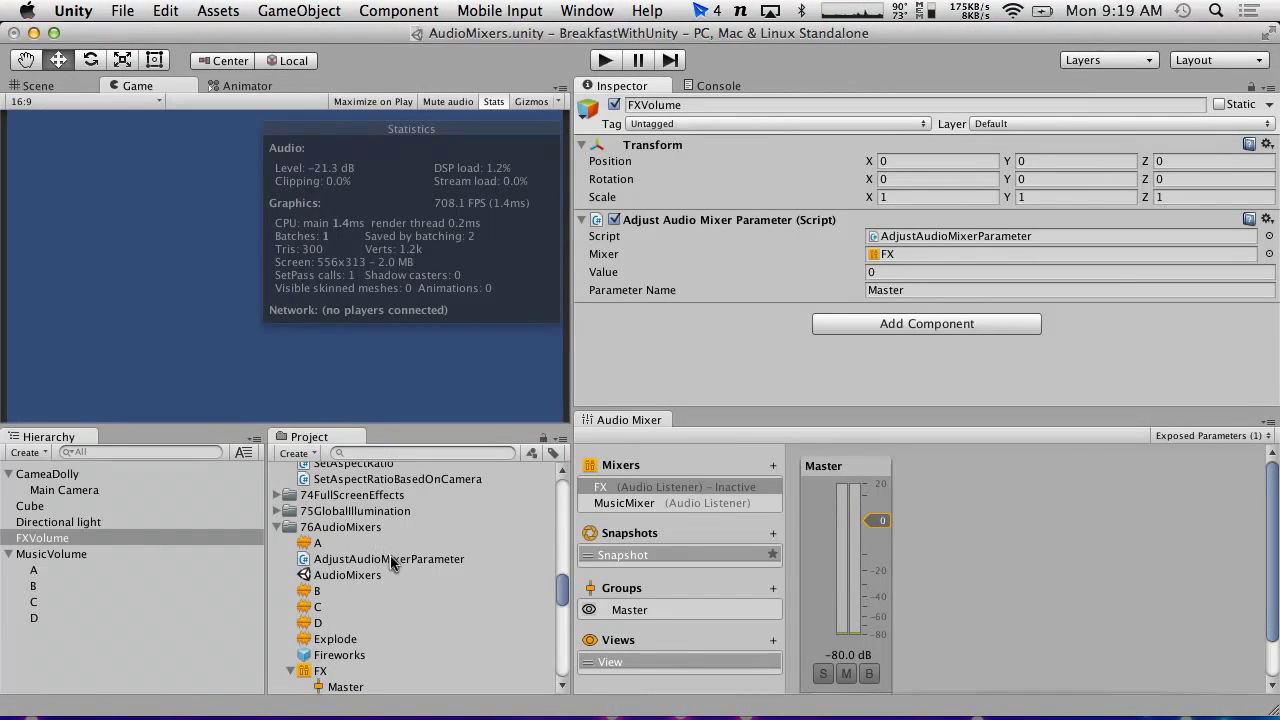
# Step: Open the AdjustAudioMixerParameter script in MonoDevelop and add the comment "//This is mostly for testing" after the value field
pyautogui.click(389, 563)
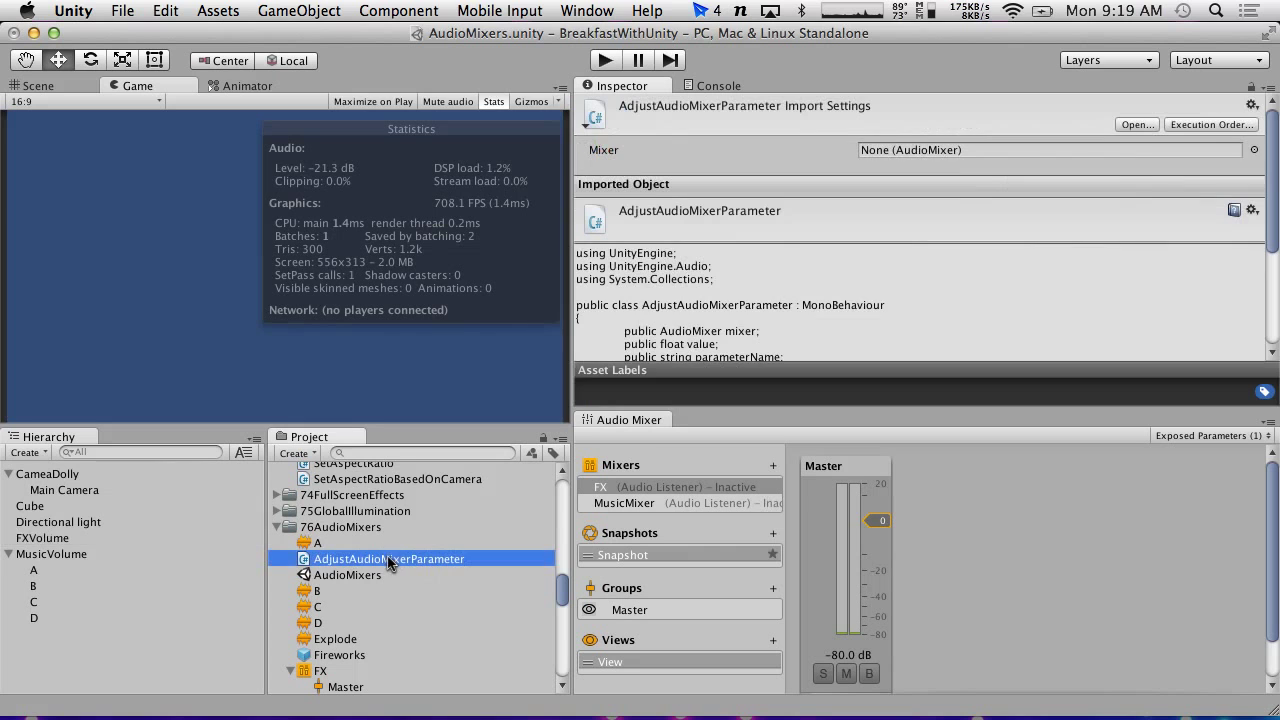
pyautogui.doubleClick(396, 558)
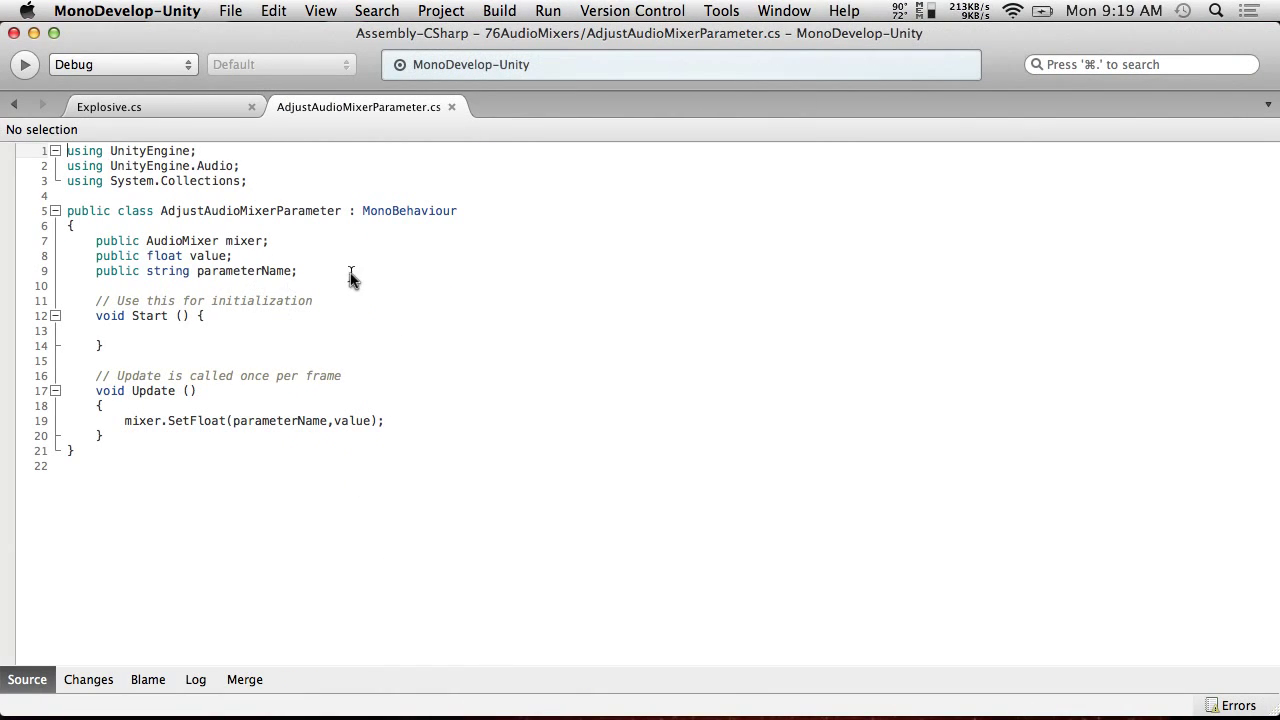
pyautogui.click(298, 258)
pyautogui.write('//This is mostly for testing')
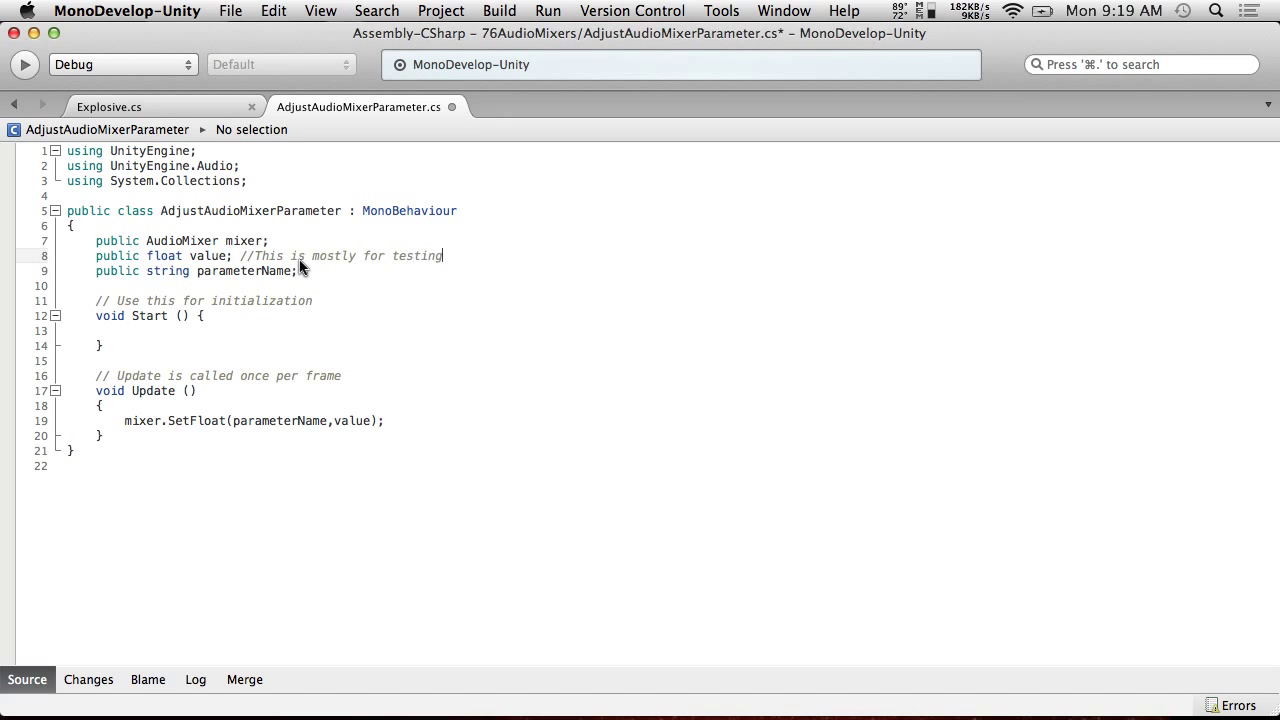
# Step: Add an empty public void method SetAudioParameter(float newValue) between the Start and Update methods
pyautogui.click(205, 330)
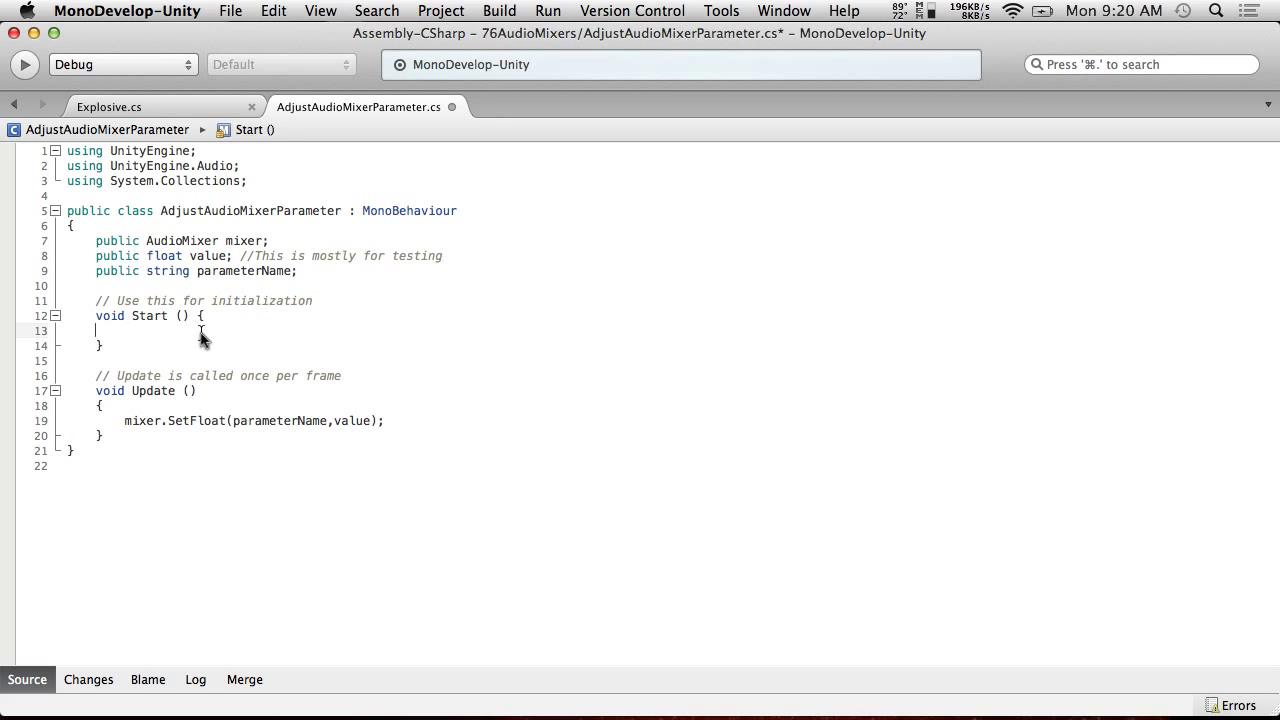
pyautogui.click(198, 345)
pyautogui.press('Return')
pyautogui.press('Return')
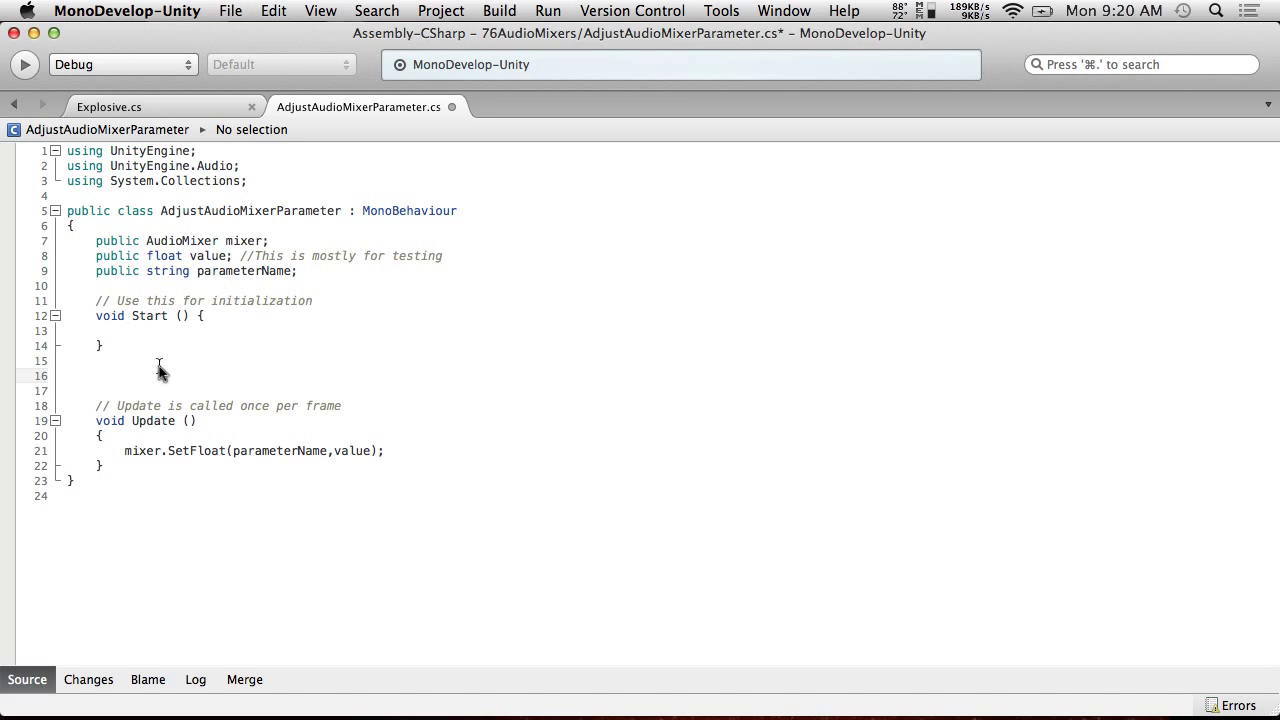
pyautogui.write('public void SetAudioParameter(')
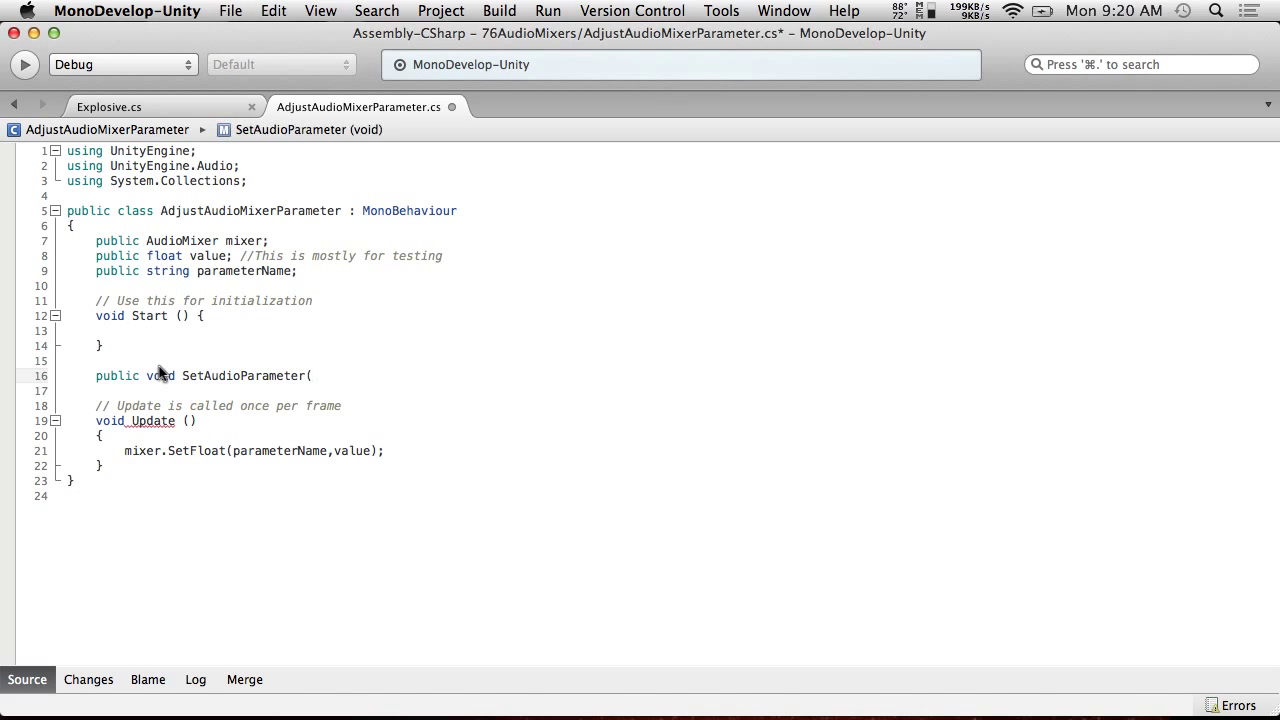
pyautogui.write('float v')
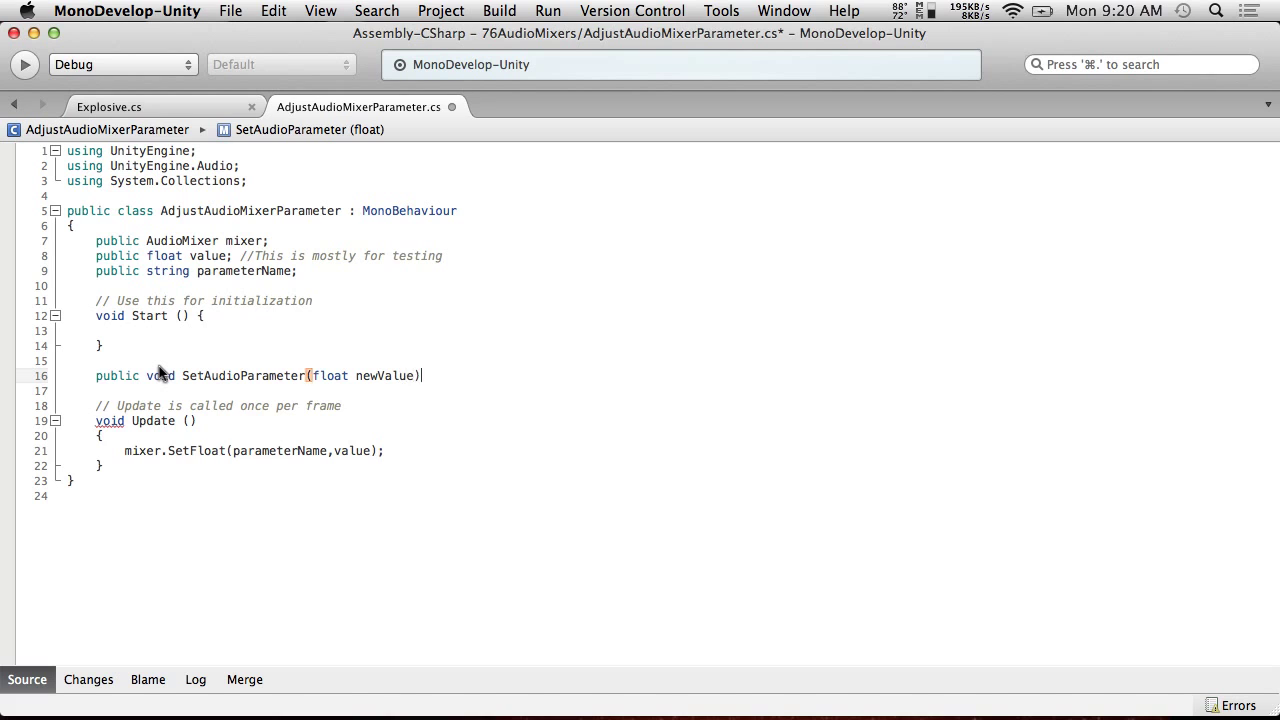
pyautogui.press('Return')
pyautogui.write('{')
pyautogui.press('Return')
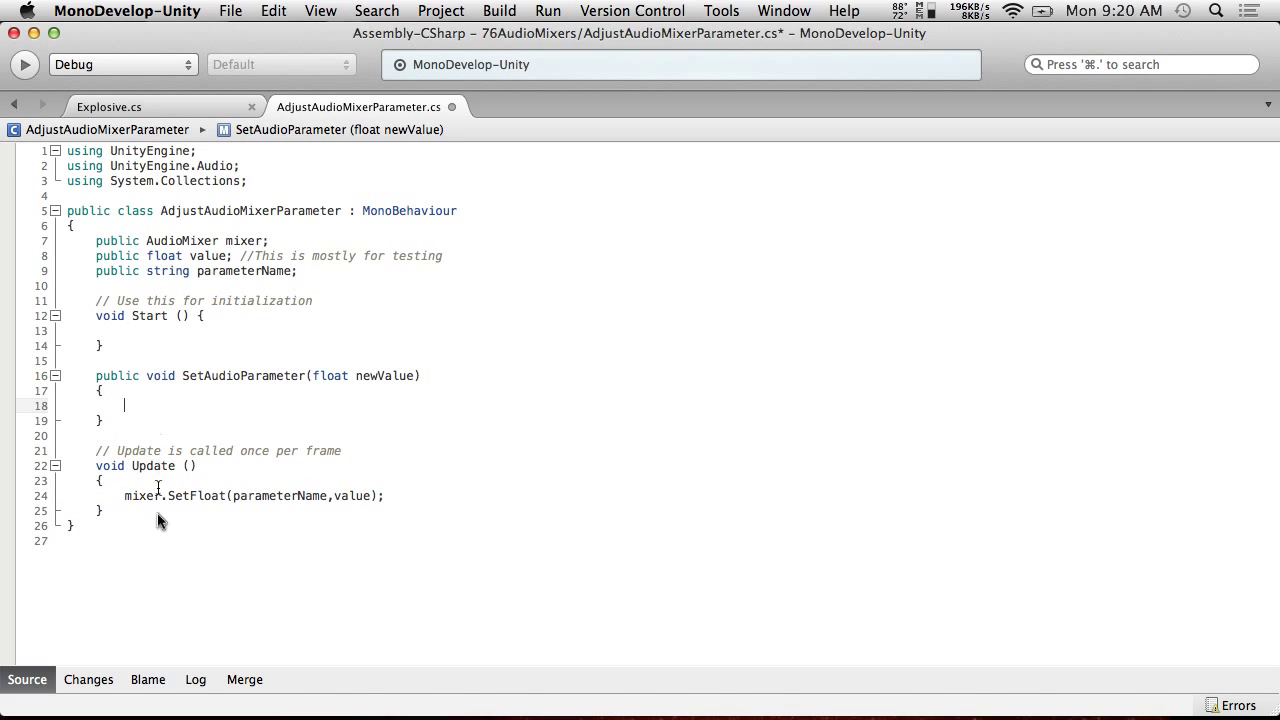
# Step: Add the statement "value = newValue;" to the body of SetAudioParameter and save the script
pyautogui.moveTo(124, 495); pyautogui.dragTo(440, 503)
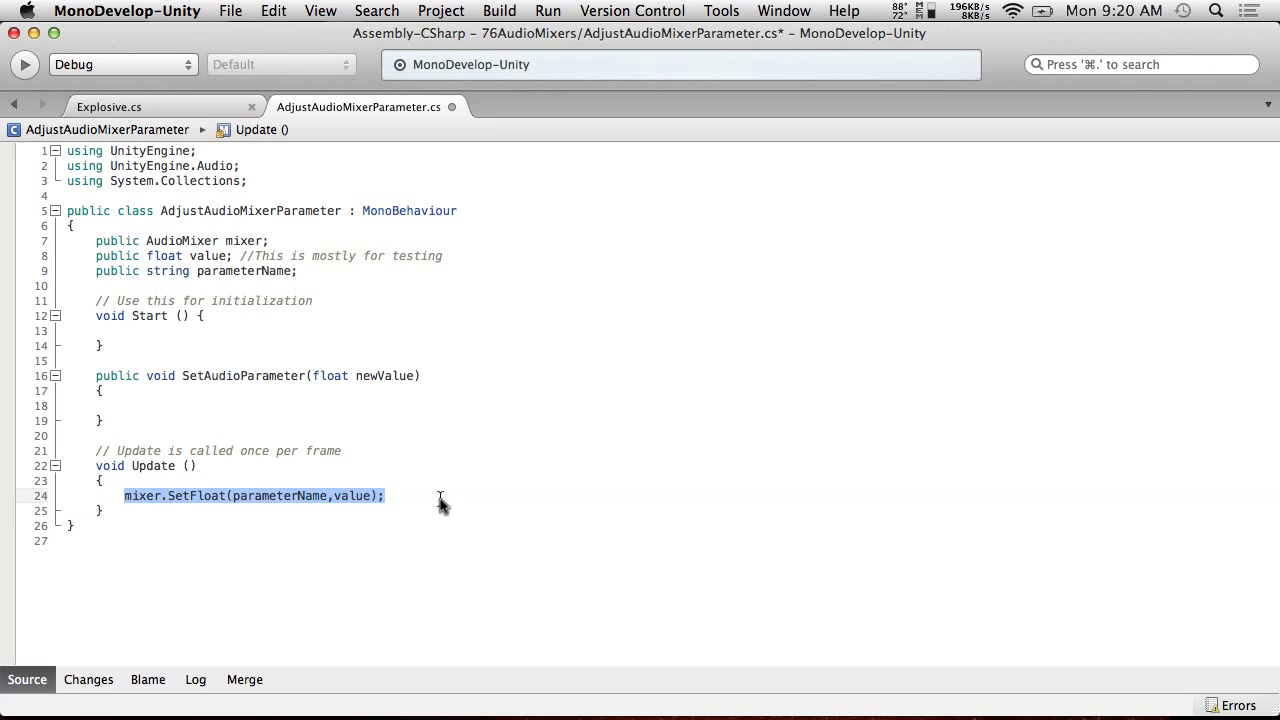
pyautogui.click(182, 405)
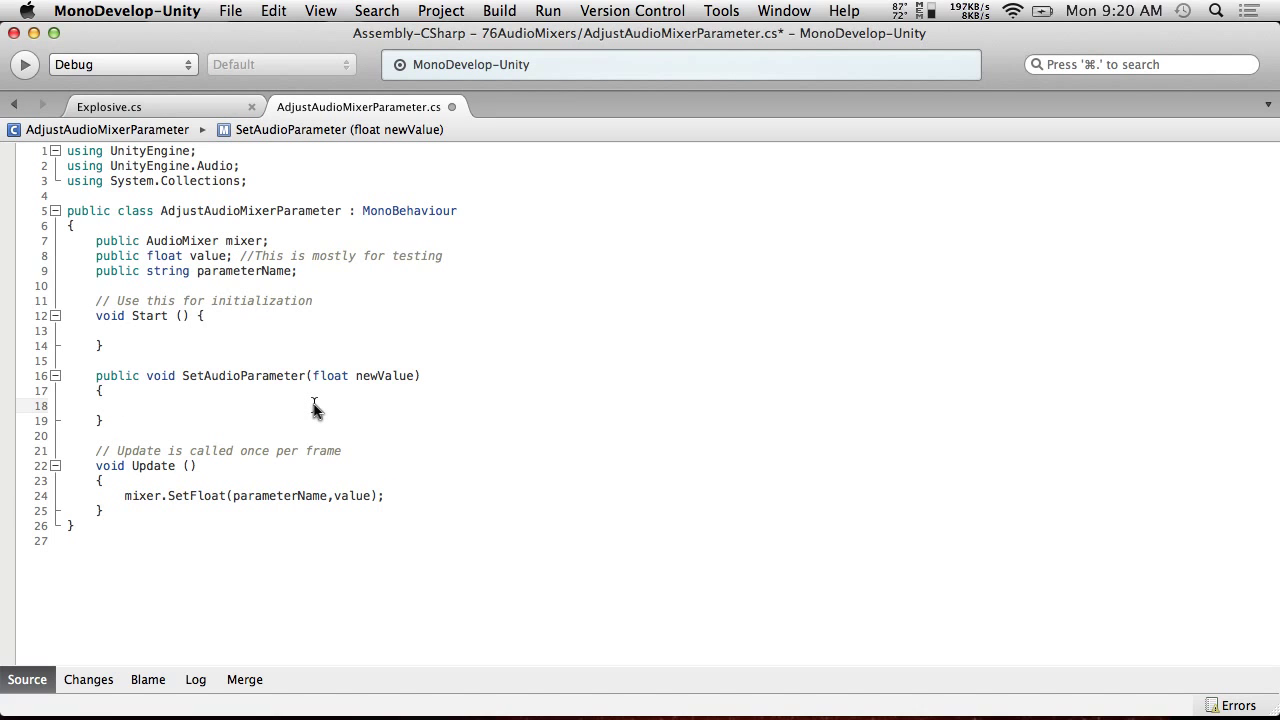
pyautogui.write('value = ne')
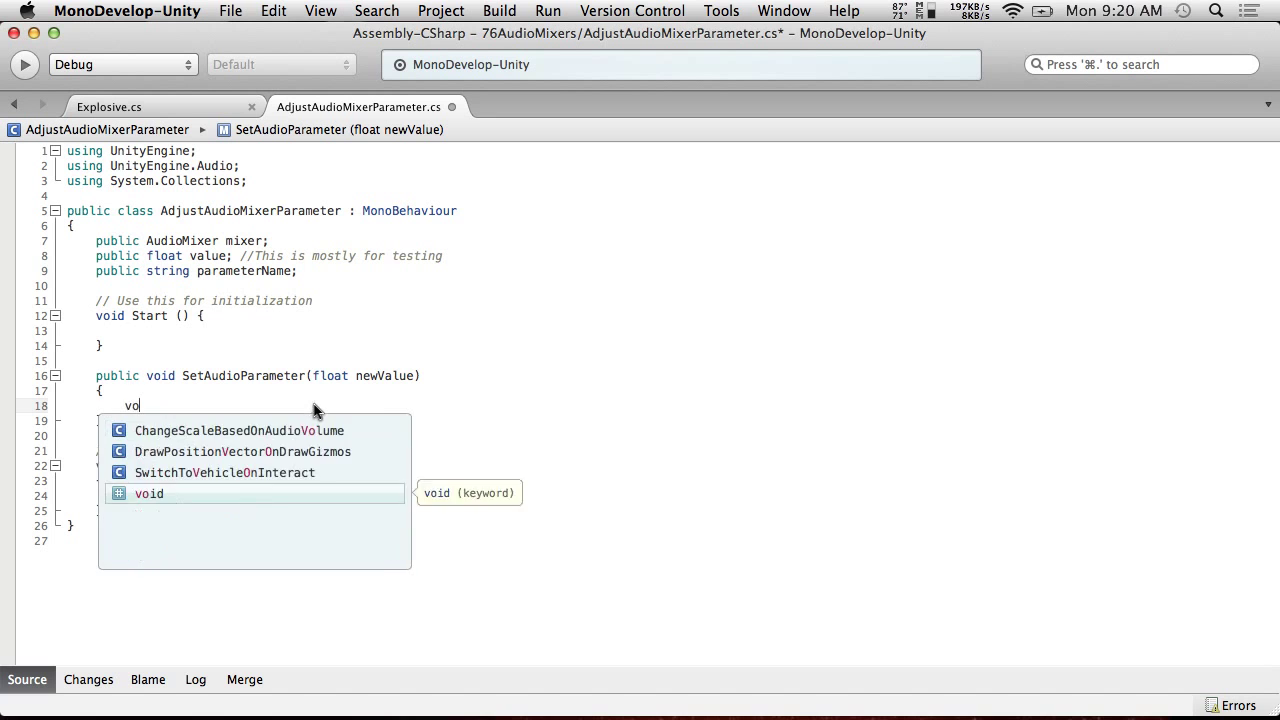
pyautogui.write('w')
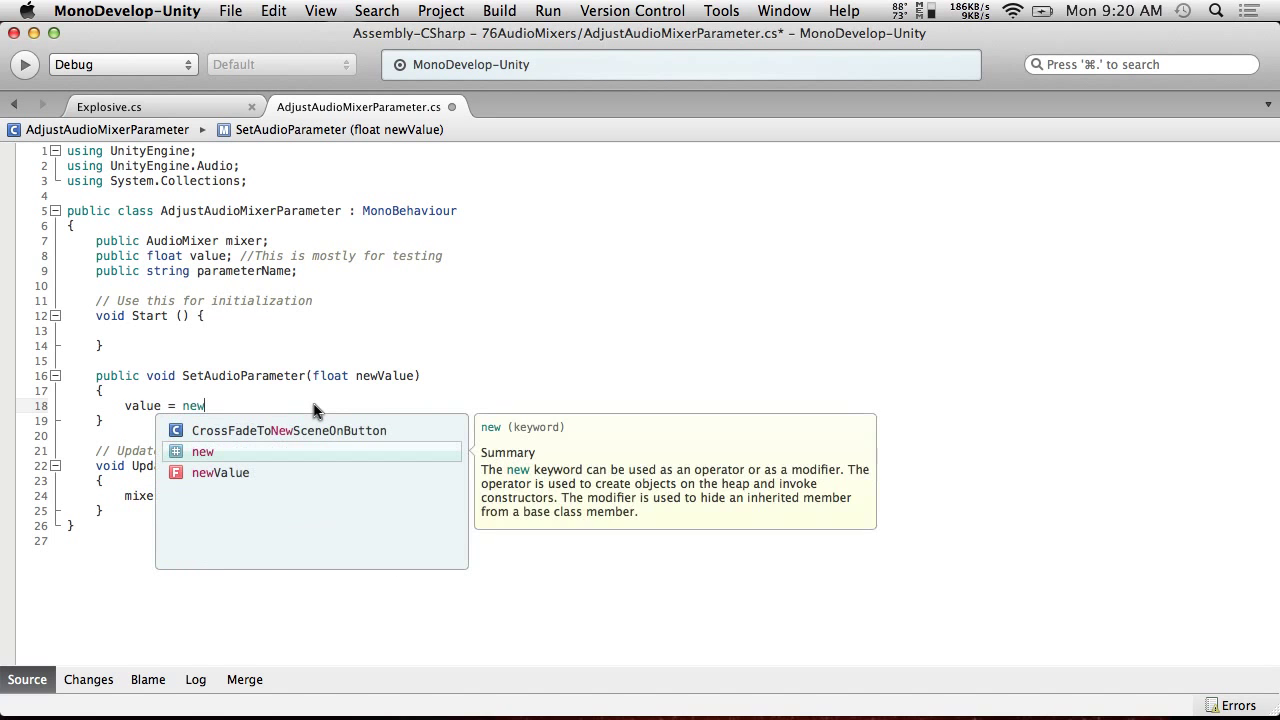
pyautogui.press('Down')
pyautogui.write(';')
pyautogui.click(230, 10)
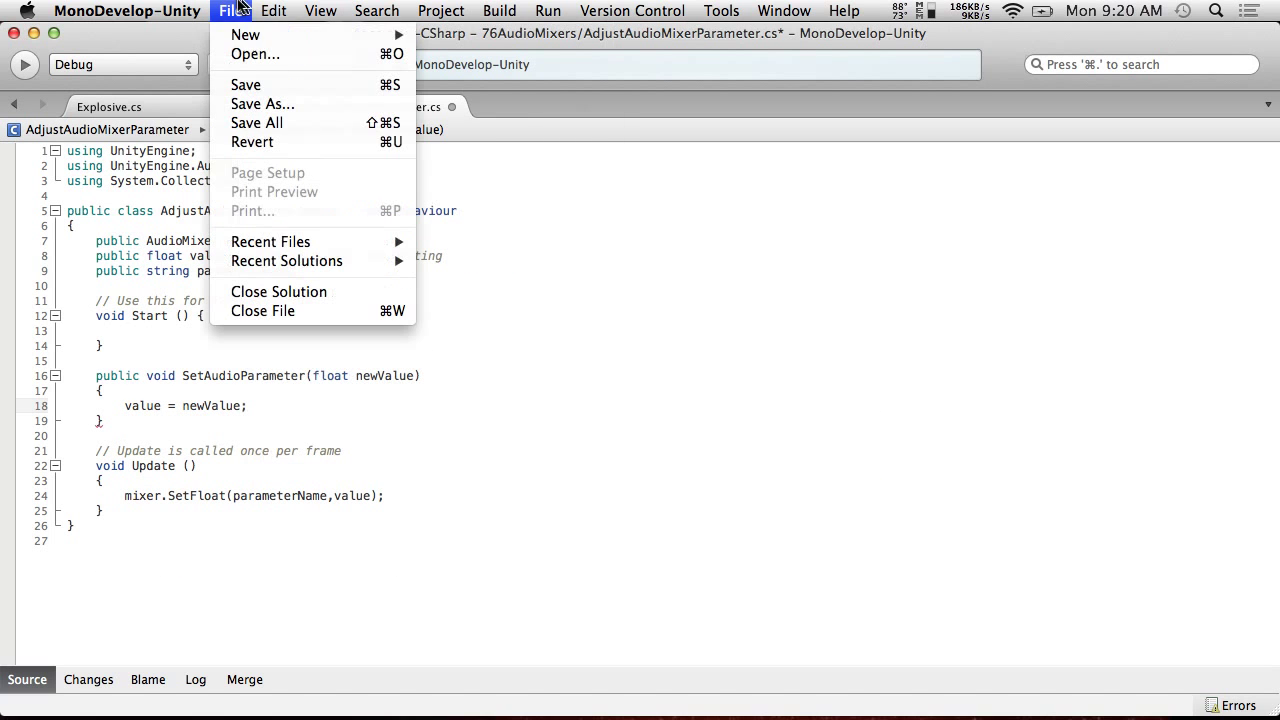
pyautogui.click(249, 83)
# Step: Switch to Unity, add a UI Slider to the scene, and hide the Game view statistics overlay
pyautogui.press('super+Tab')
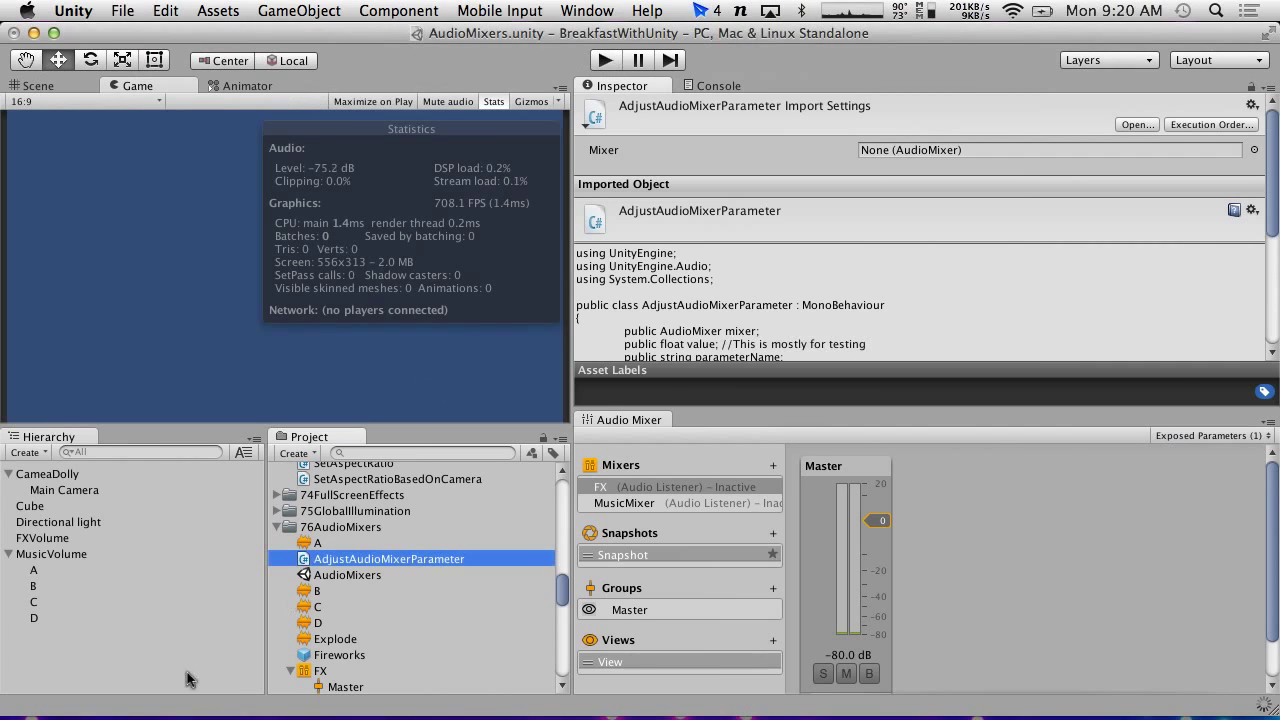
pyautogui.click(36, 455)
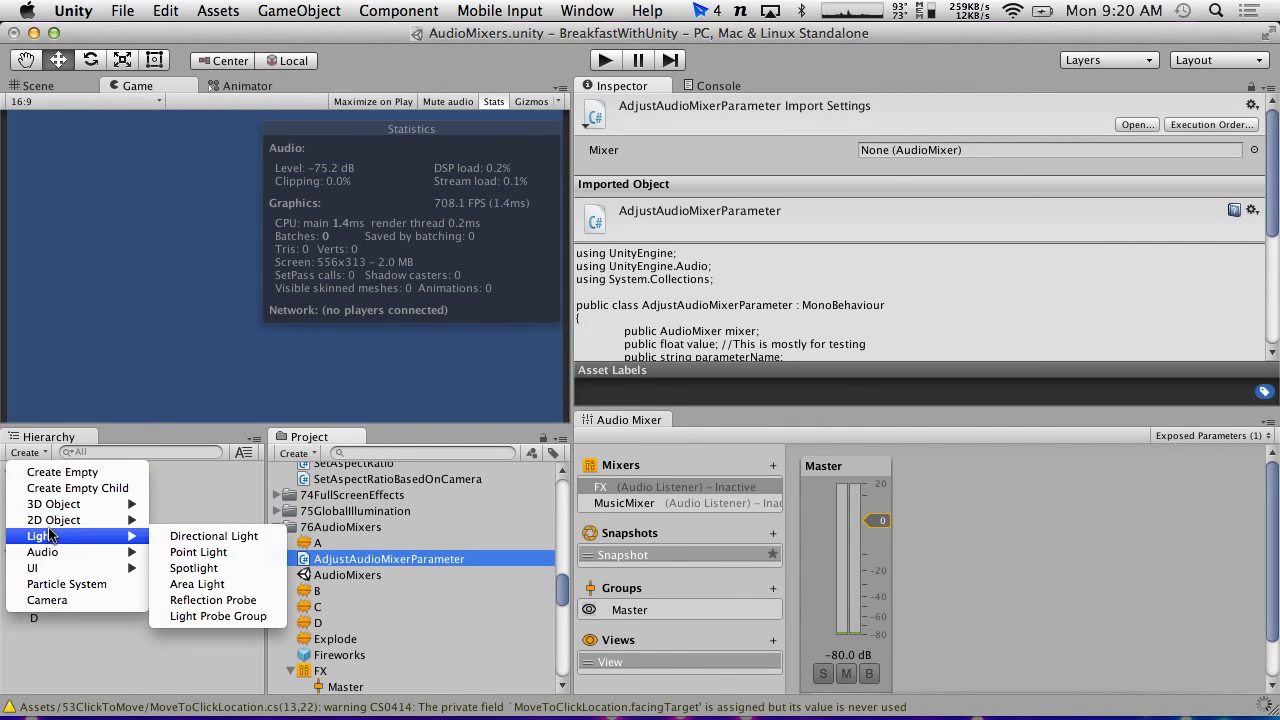
pyautogui.moveTo(56, 572)
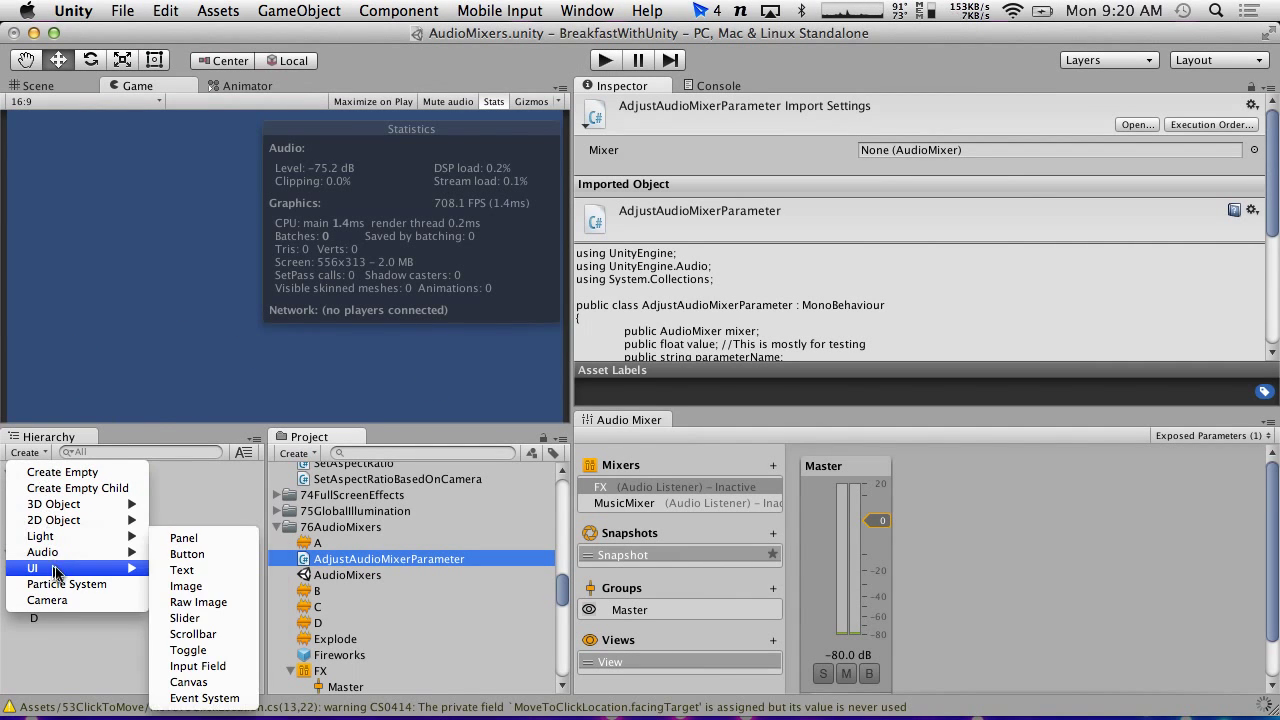
pyautogui.click(207, 619)
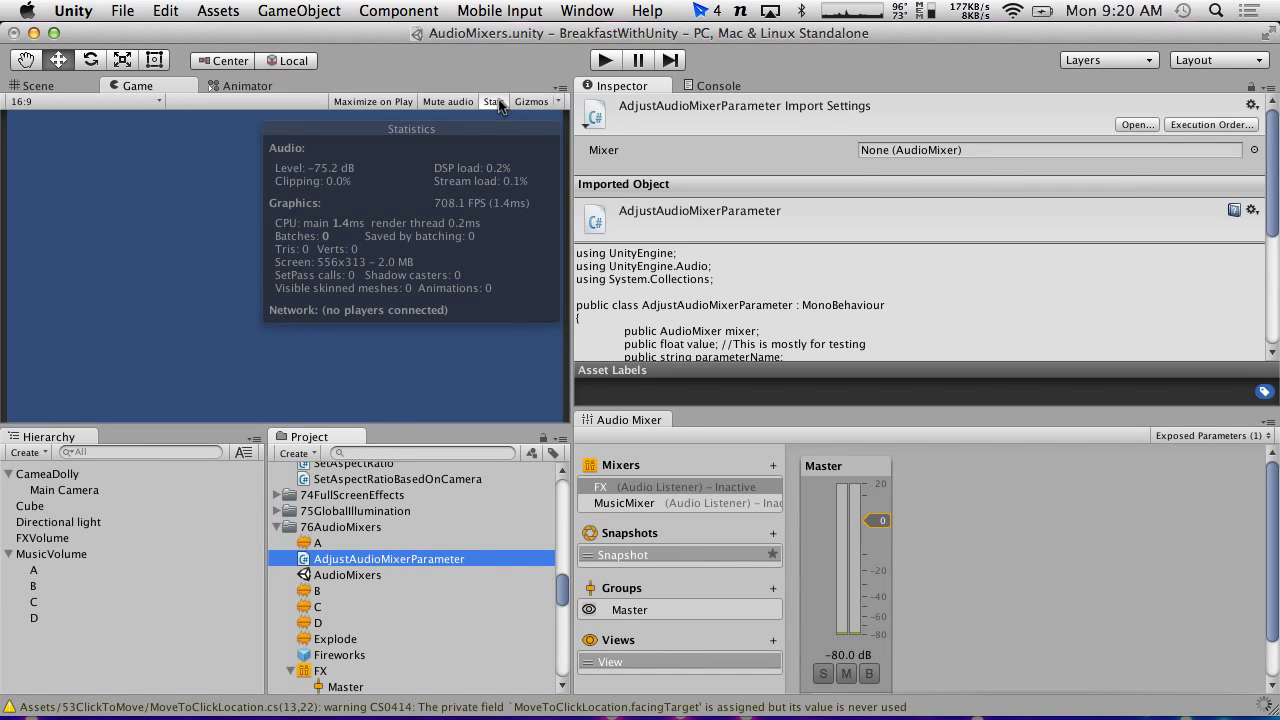
pyautogui.click(495, 103)
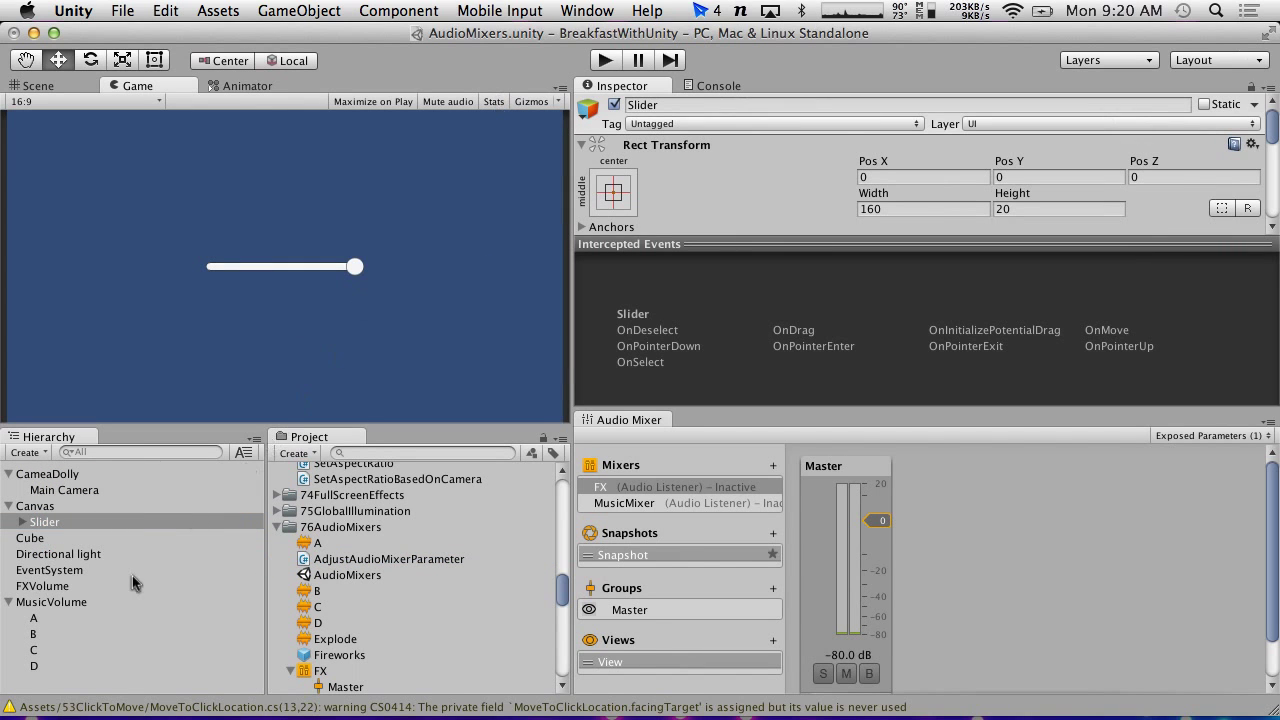
# Step: Duplicate the slider and set the copy's Pos Y to -35
pyautogui.click(61, 522)
pyautogui.press('super+d')
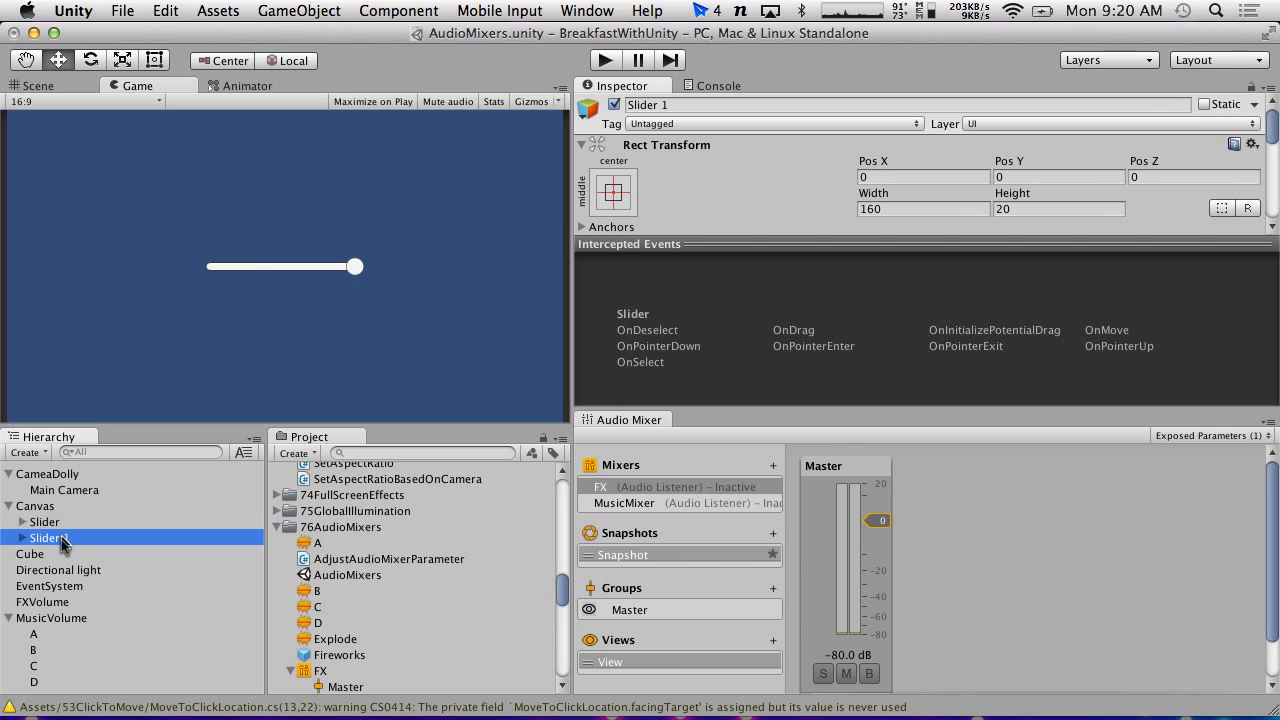
pyautogui.moveTo(1008, 174); pyautogui.dragTo(150, 157)
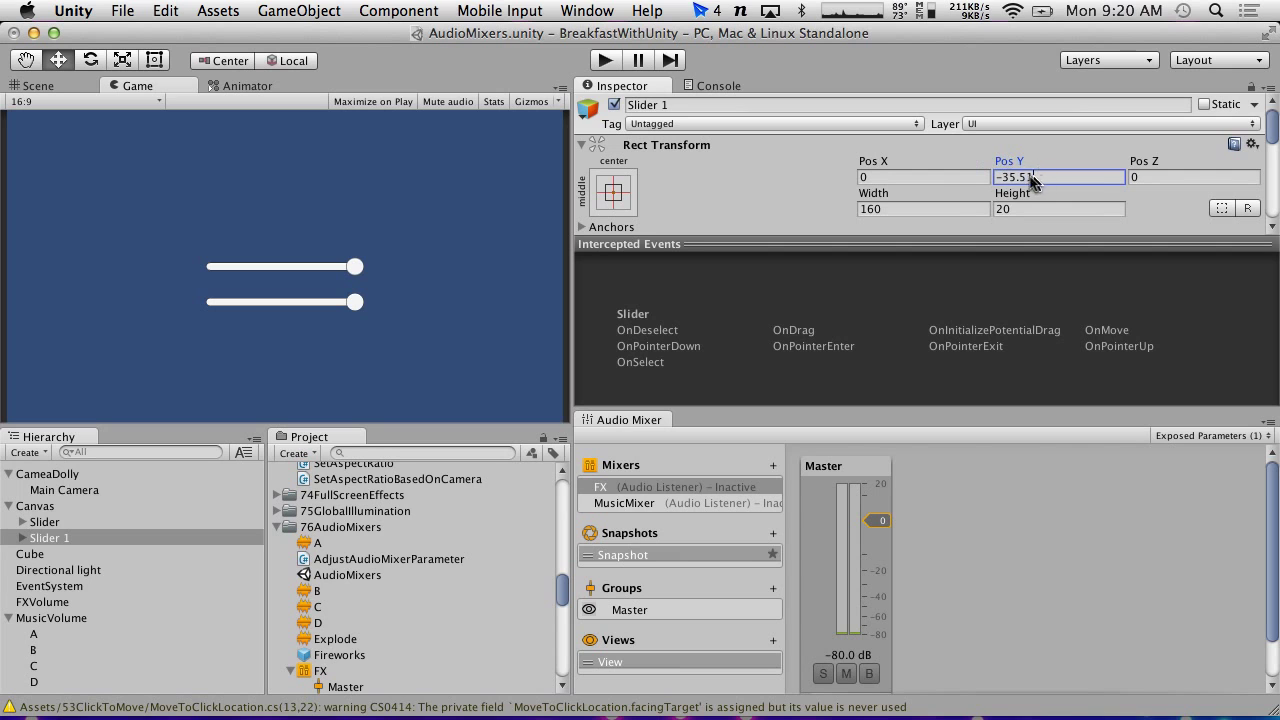
pyautogui.click(1005, 179)
pyautogui.write('-35')
# Step: Collapse the Intercepted Events preview so the Slider component's properties have more room
pyautogui.scroll(-10, 806, 222)
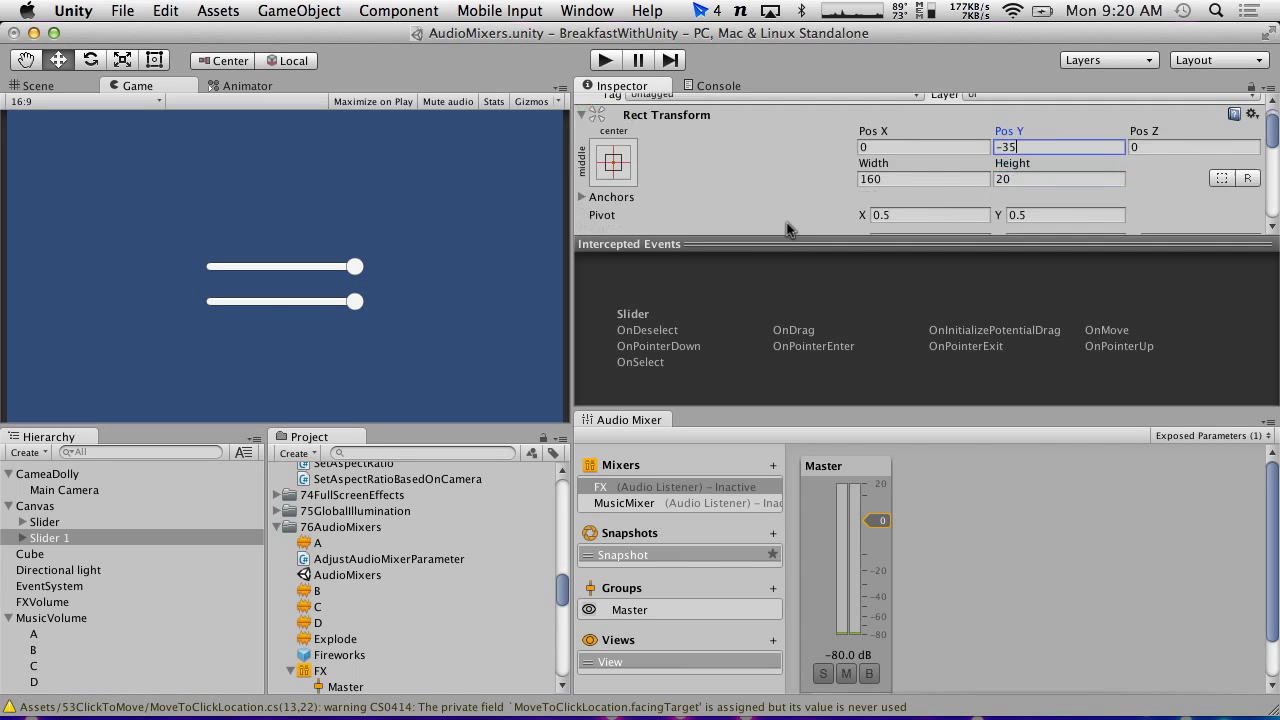
pyautogui.scroll(7, 790, 226)
pyautogui.scroll(1, 787, 229)
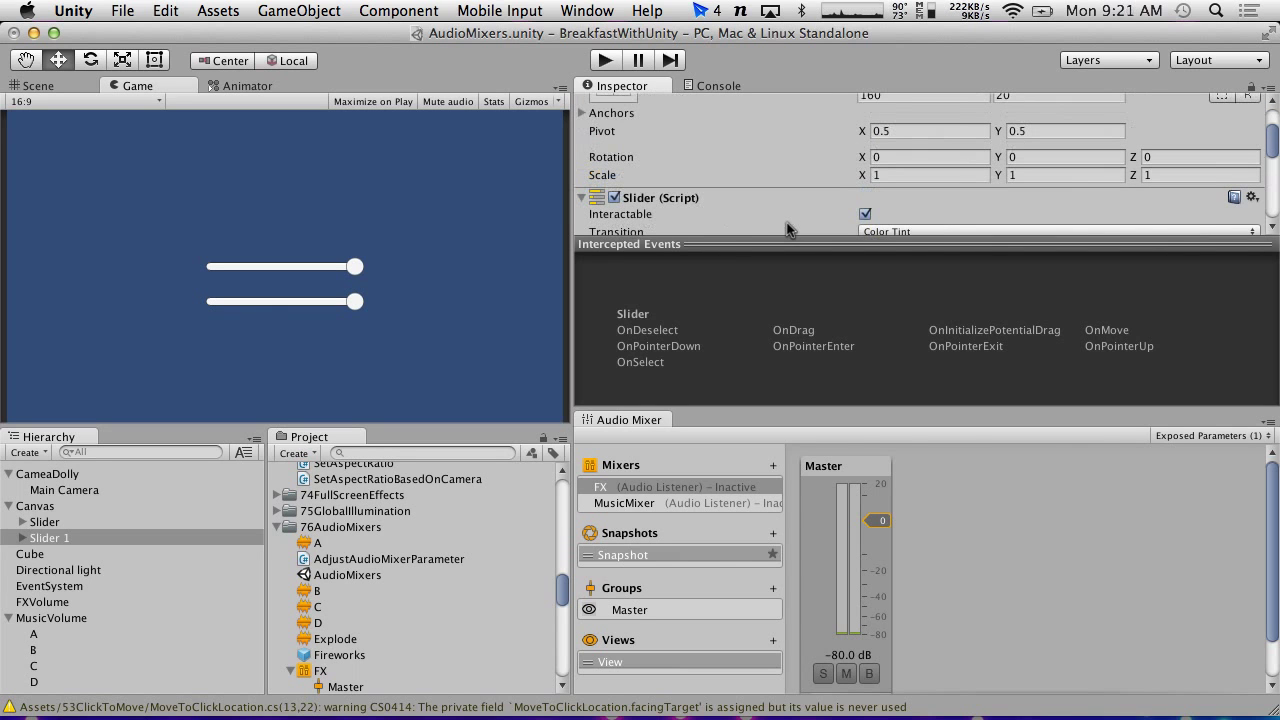
pyautogui.click(766, 243)
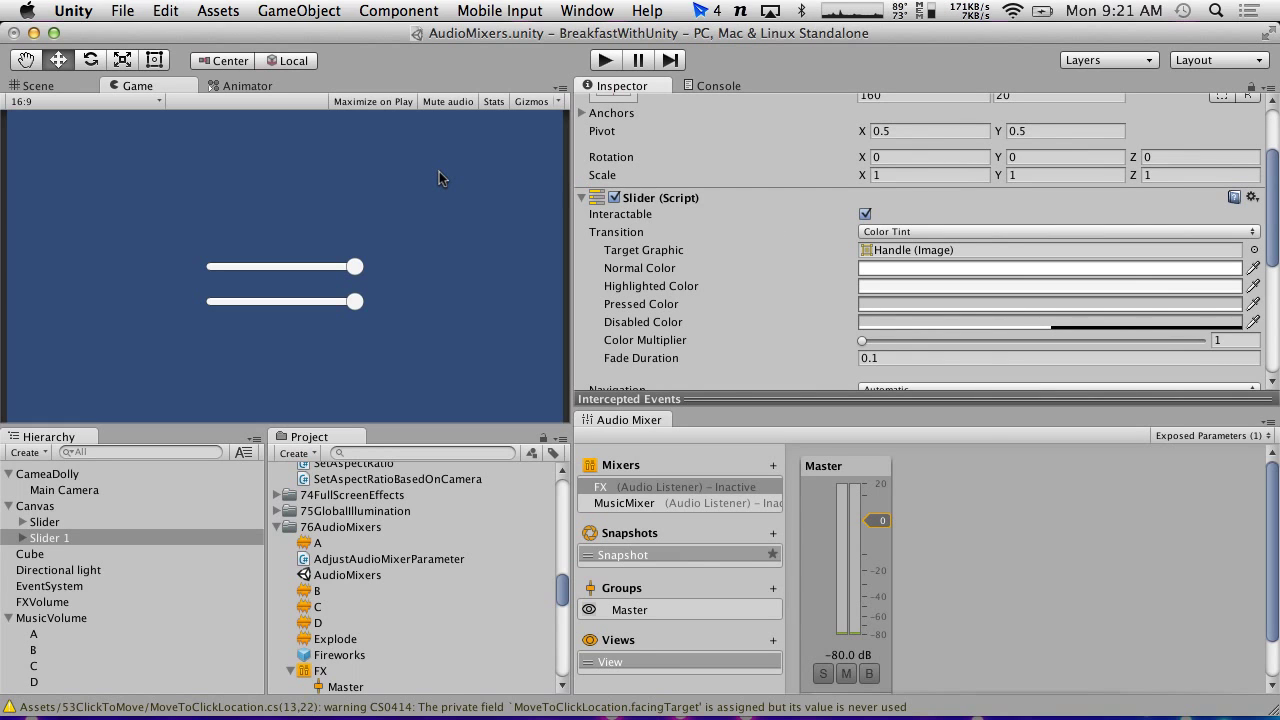
# Step: Rename the original slider under the Canvas as MusicSlider
pyautogui.click(50, 522)
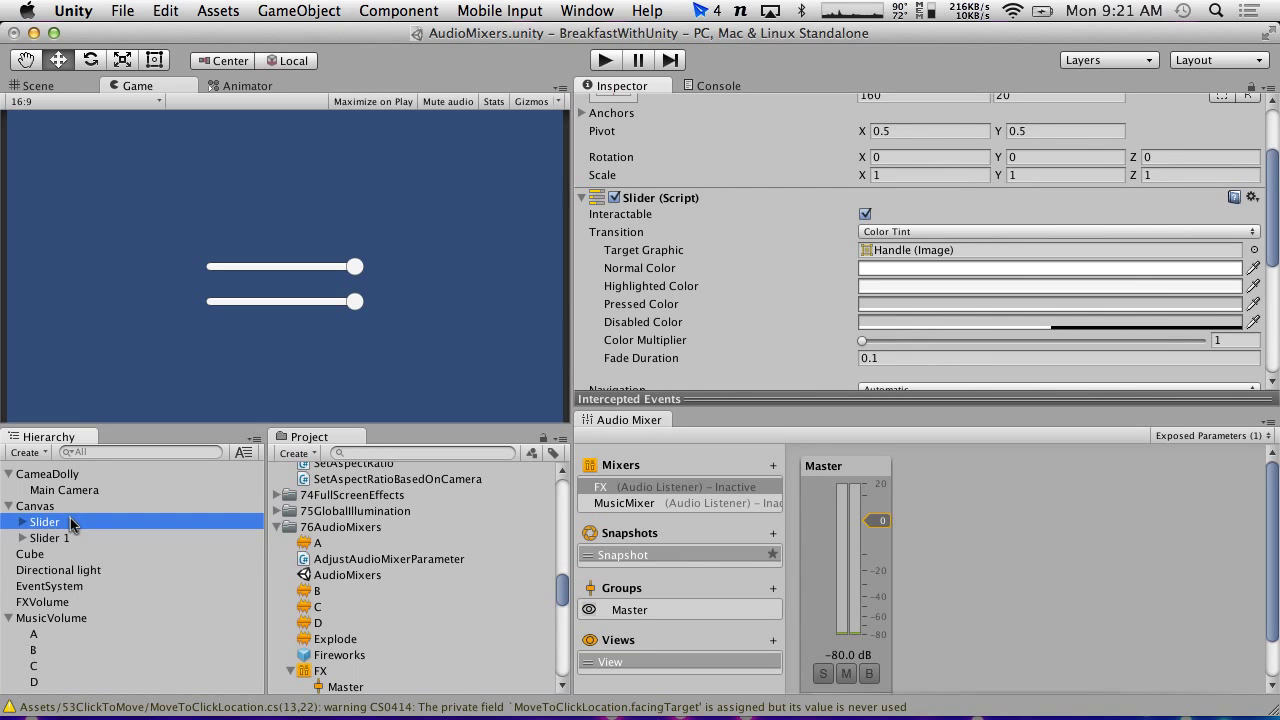
pyautogui.press('Return')
pyautogui.write('Music')
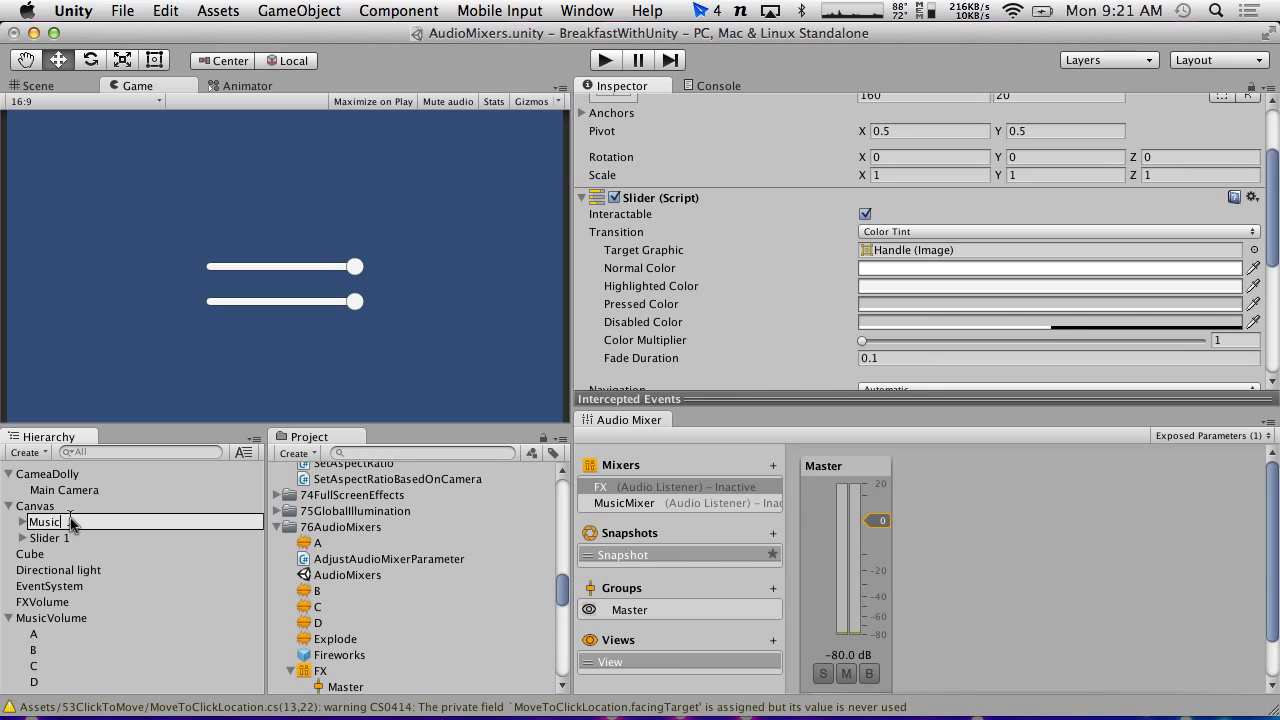
pyautogui.write('Slider')
pyautogui.press('Return')
pyautogui.click(23, 522)
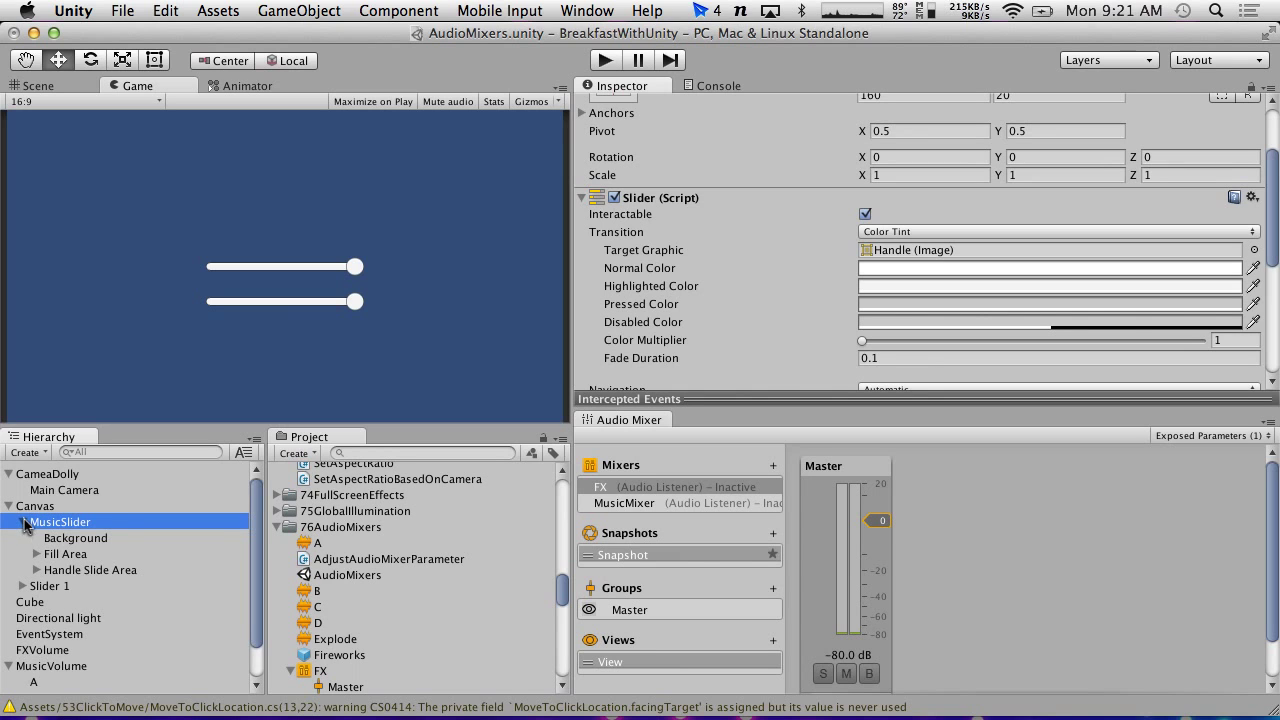
pyautogui.click(23, 522)
# Step: Rename the duplicated slider under the Canvas as FXSlider
pyautogui.click(60, 540)
pyautogui.click(60, 540)
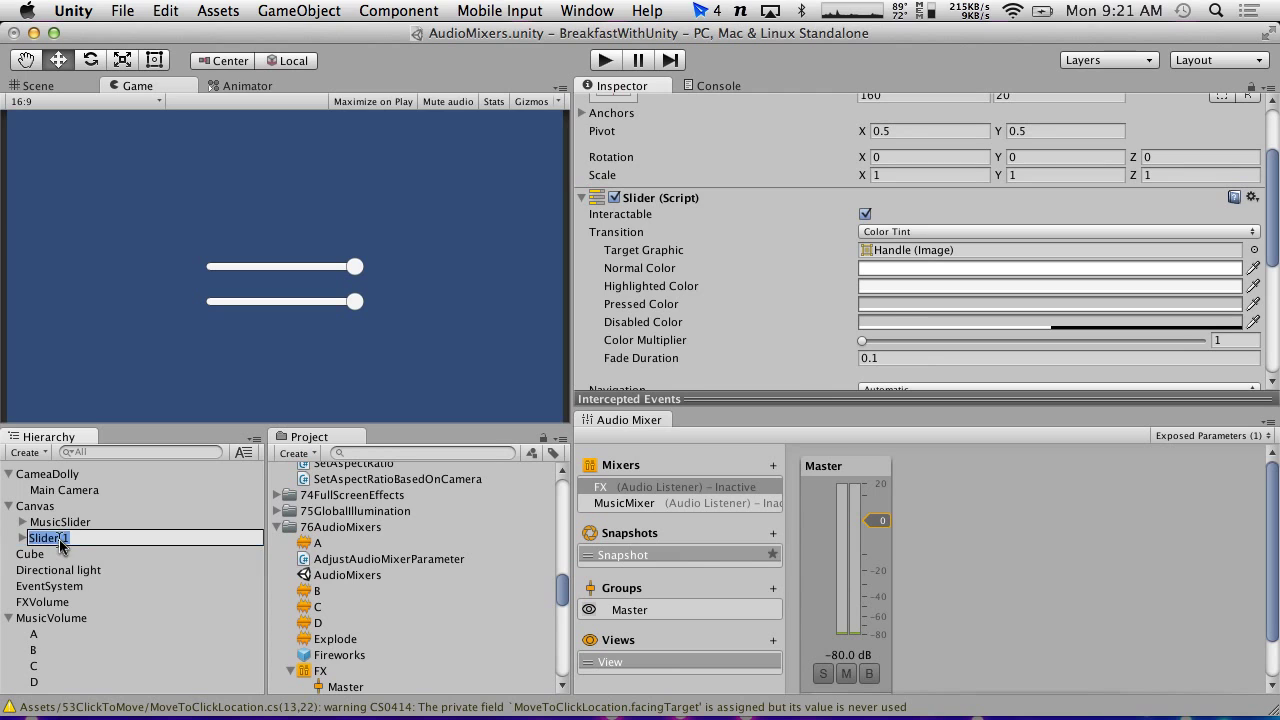
pyautogui.write('FXSlider')
pyautogui.press('Return')
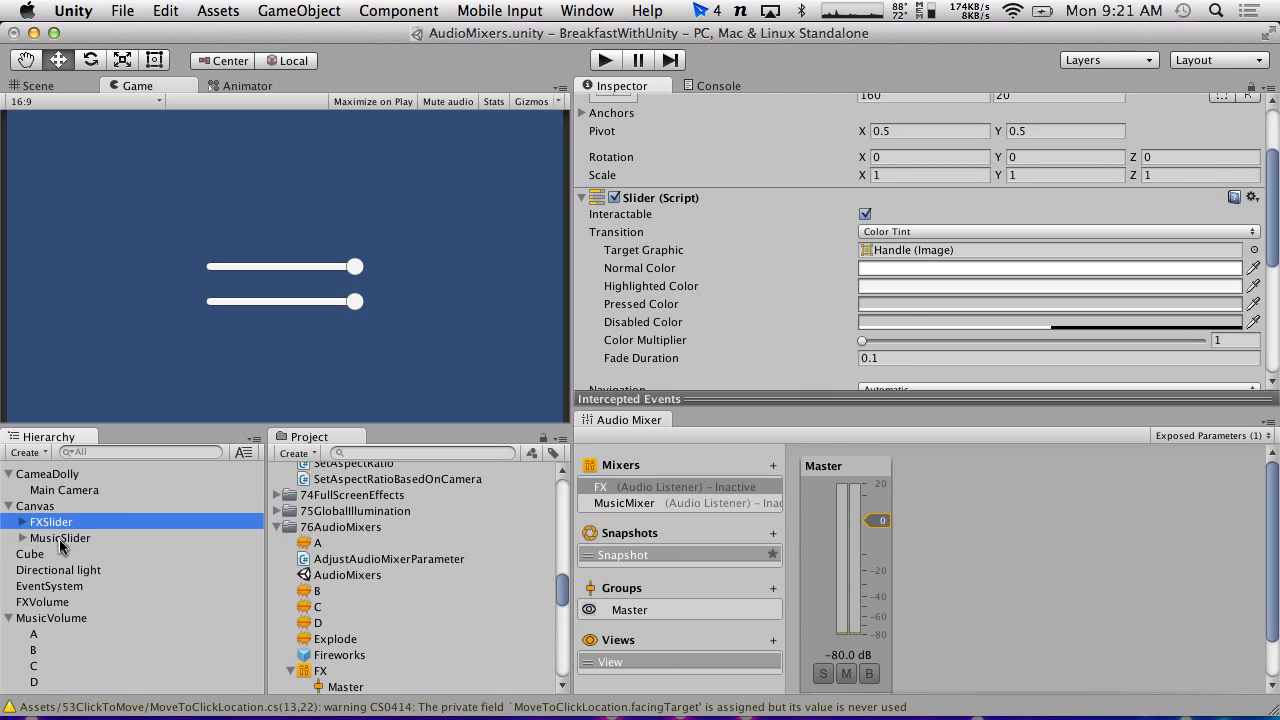
# Step: Add an On Value Changed event to MusicSlider that calls the dynamic float AdjustAudioMixerParameter.SetAudioParameter on MusicVolume
pyautogui.click(84, 541)
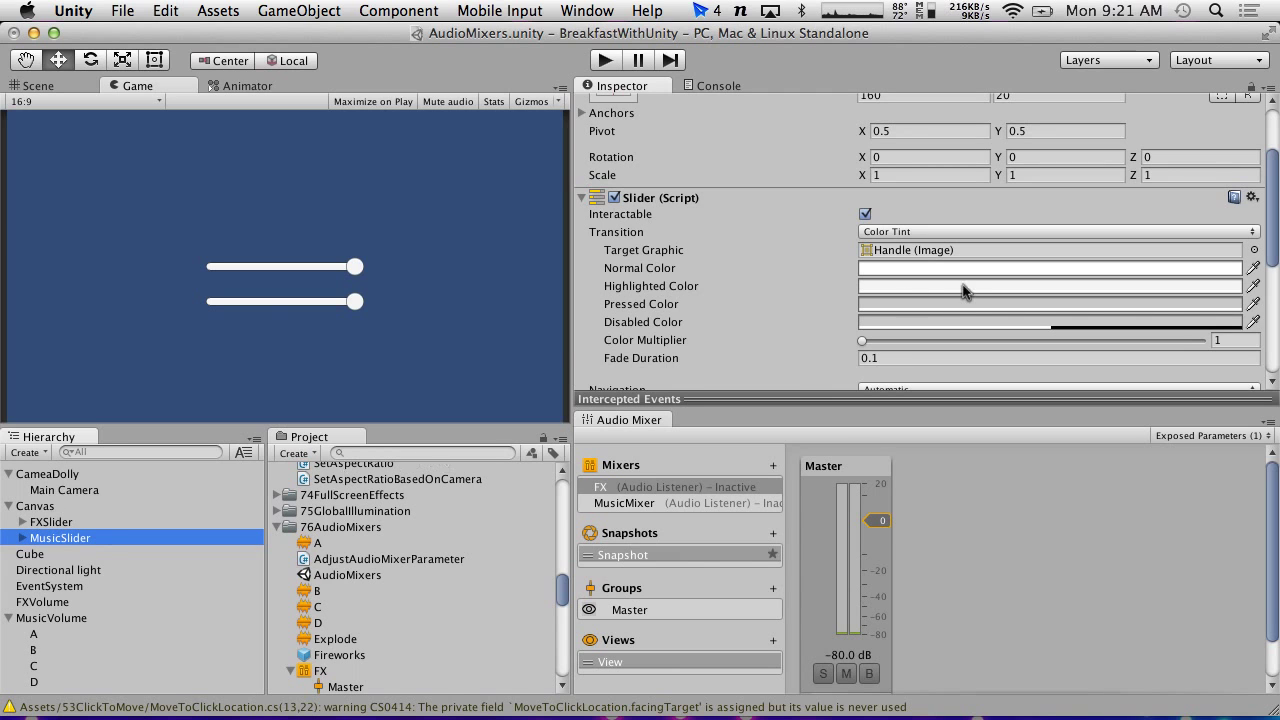
pyautogui.scroll(-5, 965, 291)
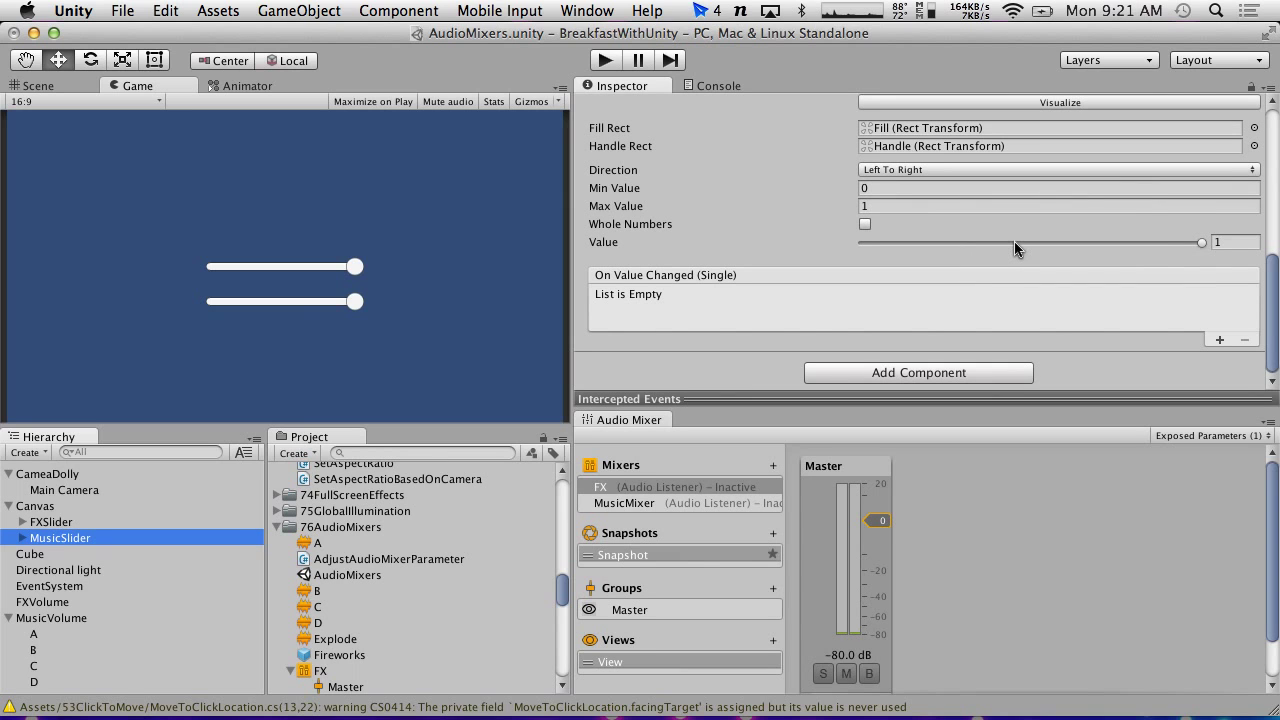
pyautogui.click(54, 522)
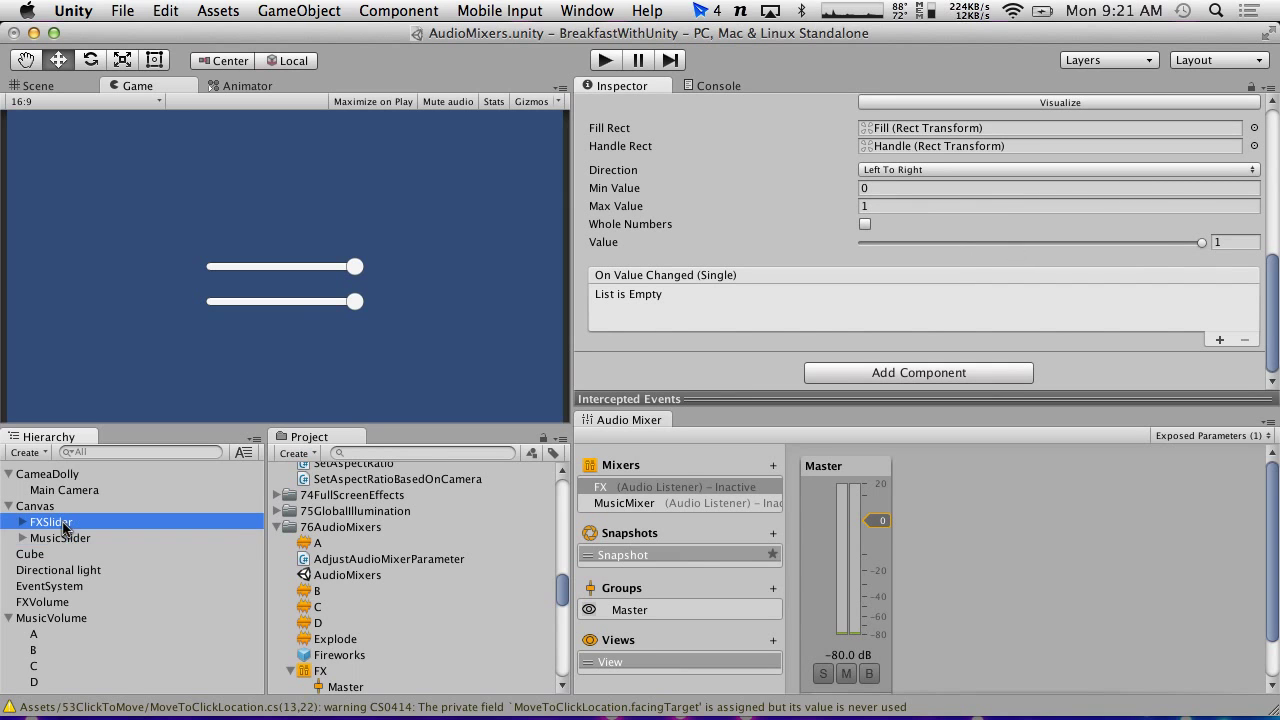
pyautogui.click(63, 537)
pyautogui.click(66, 522)
pyautogui.click(88, 538)
pyautogui.scroll(10, 881, 241)
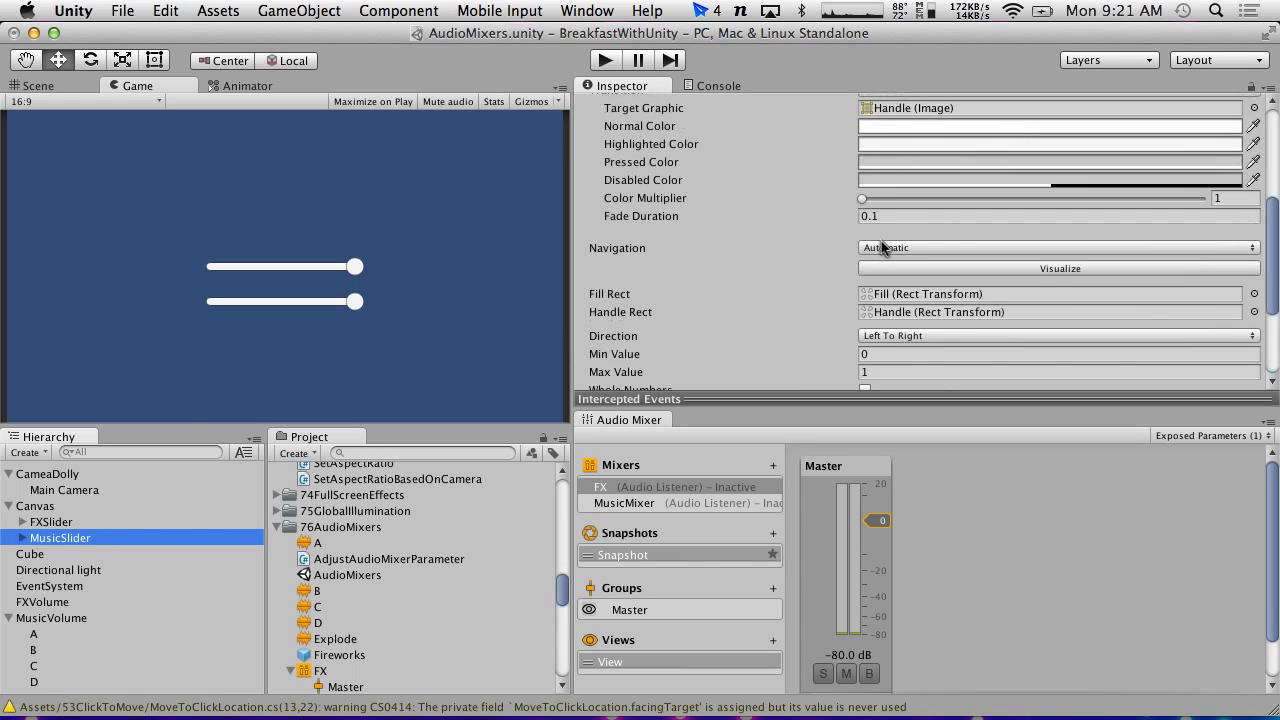
pyautogui.scroll(-10, 881, 242)
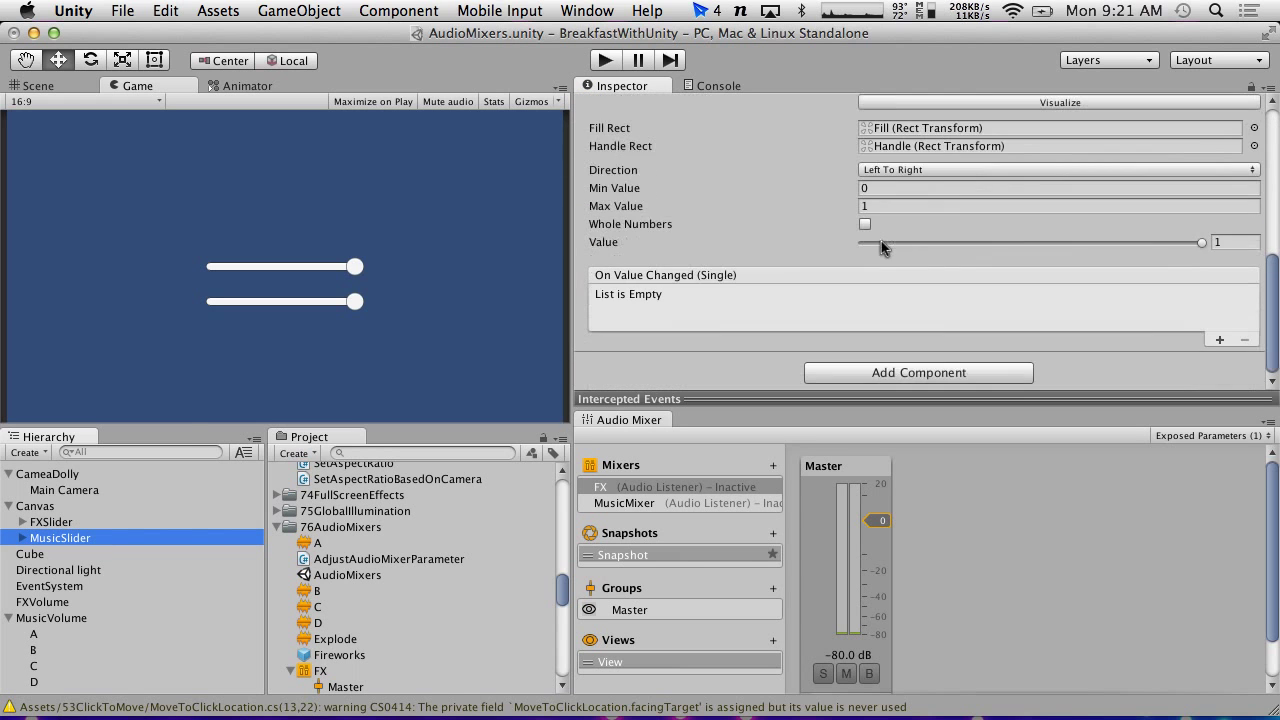
pyautogui.click(1219, 339)
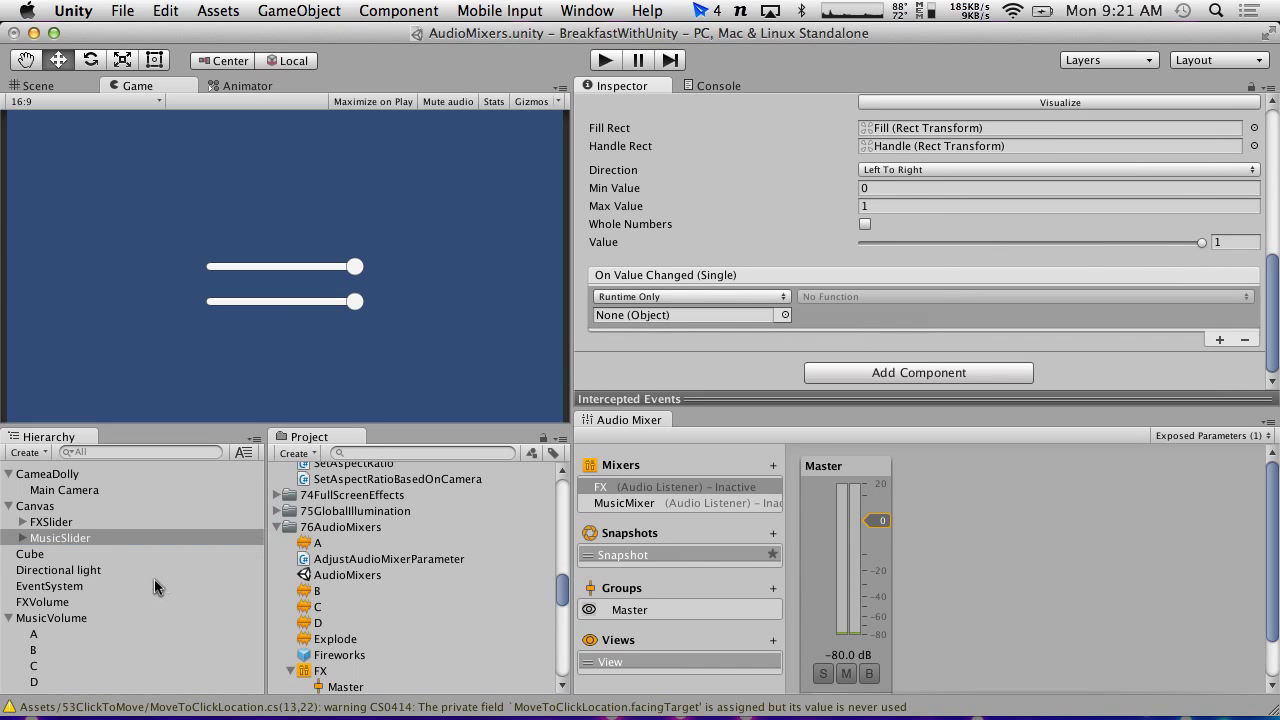
pyautogui.moveTo(63, 624); pyautogui.dragTo(670, 315)
pyautogui.click(889, 297)
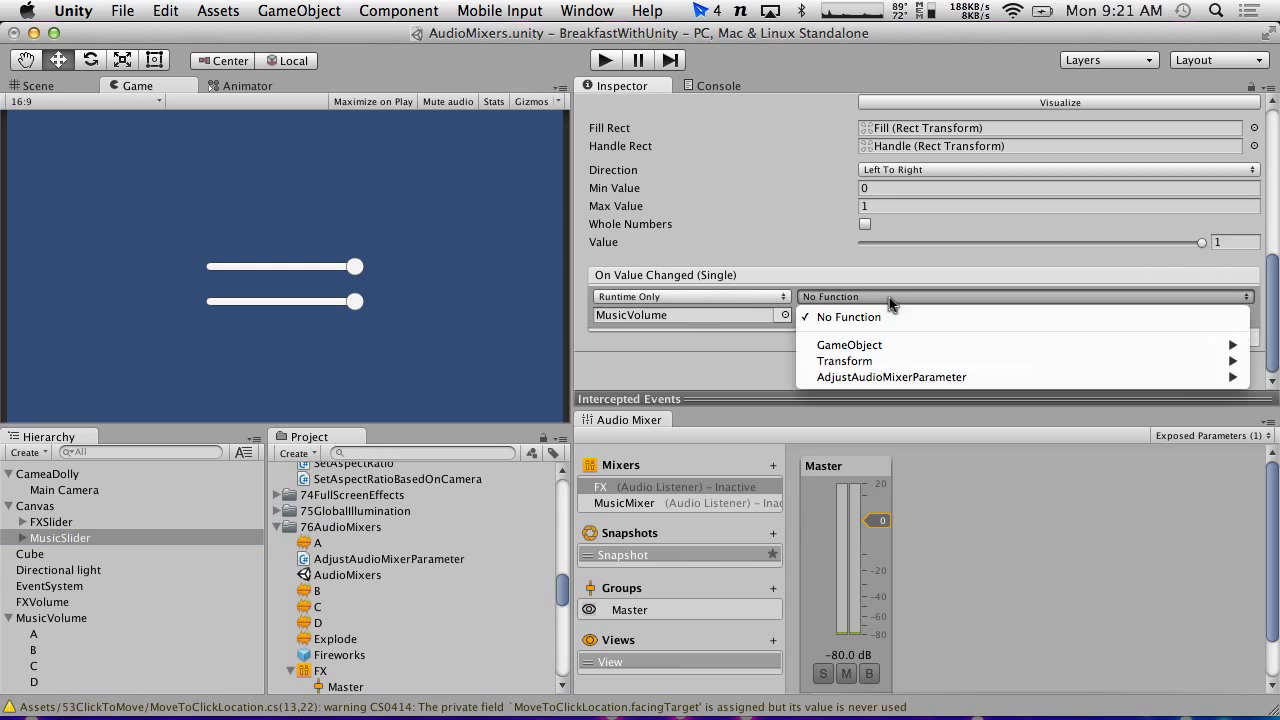
pyautogui.moveTo(908, 378)
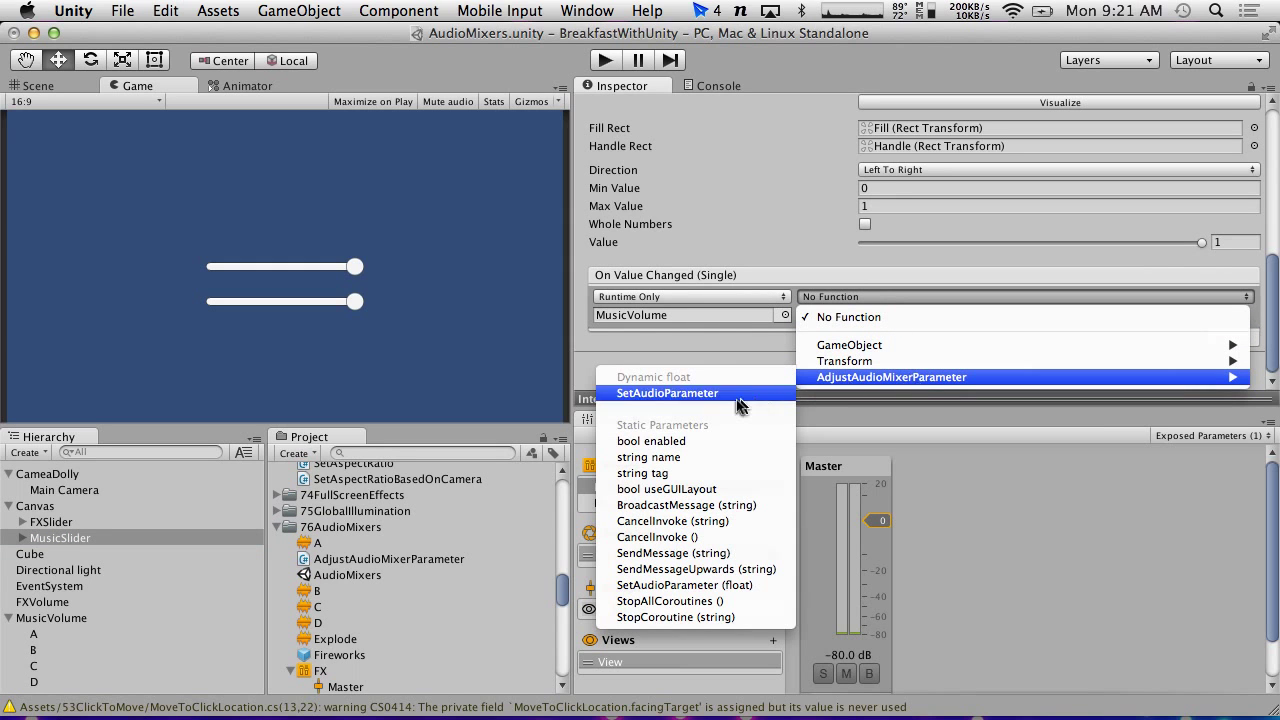
pyautogui.click(645, 395)
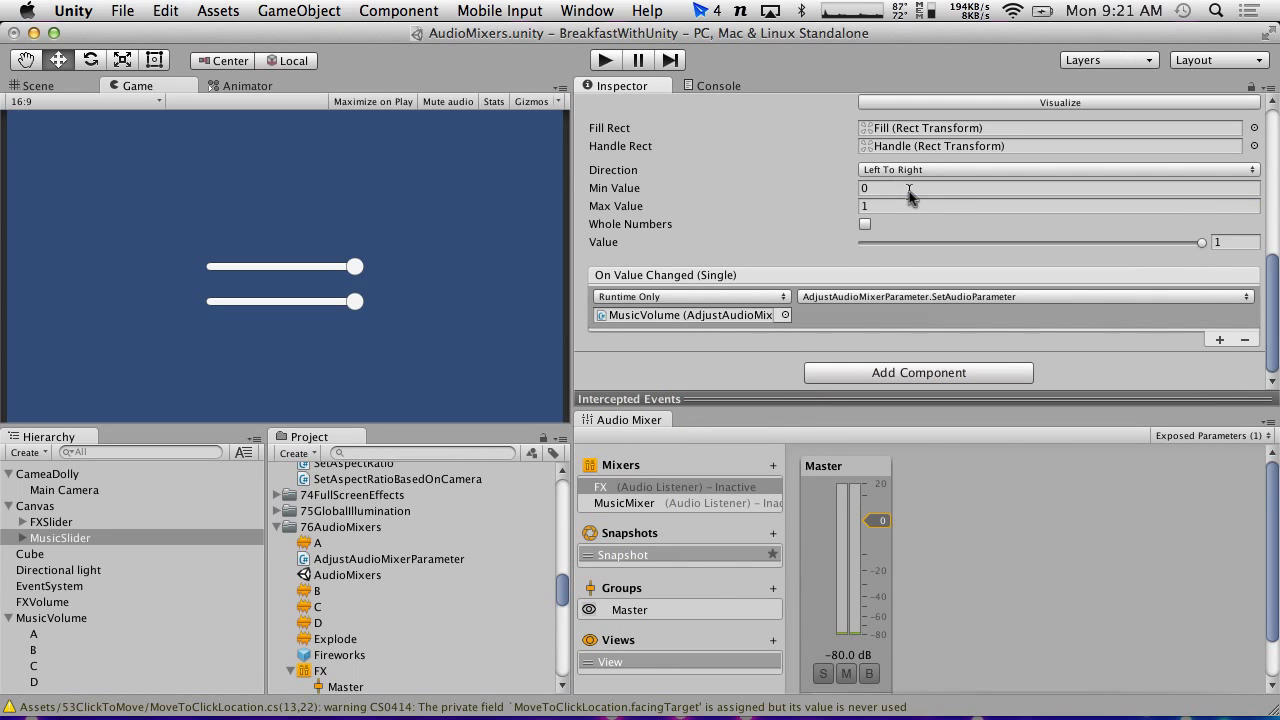
# Step: Set MusicSlider's Min Value to -80, Max Value to 0, and current Value to 0
pyautogui.click(909, 193)
pyautogui.write('-80')
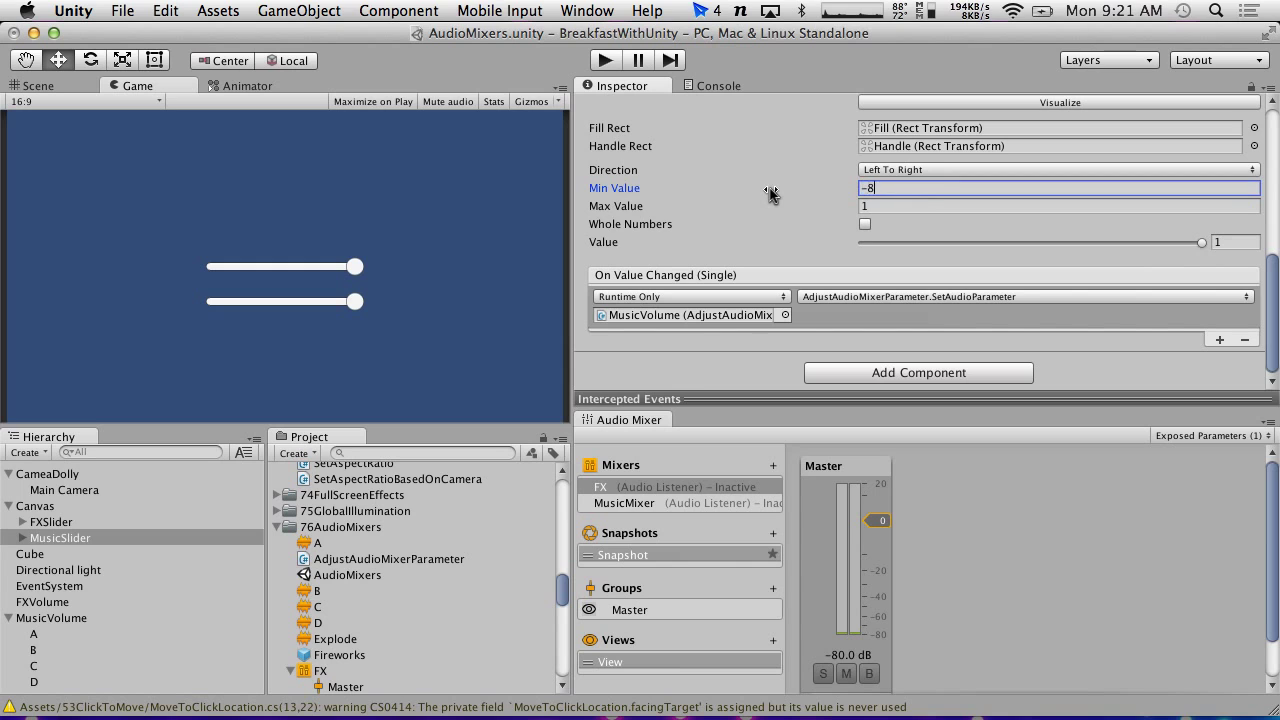
pyautogui.click(918, 206)
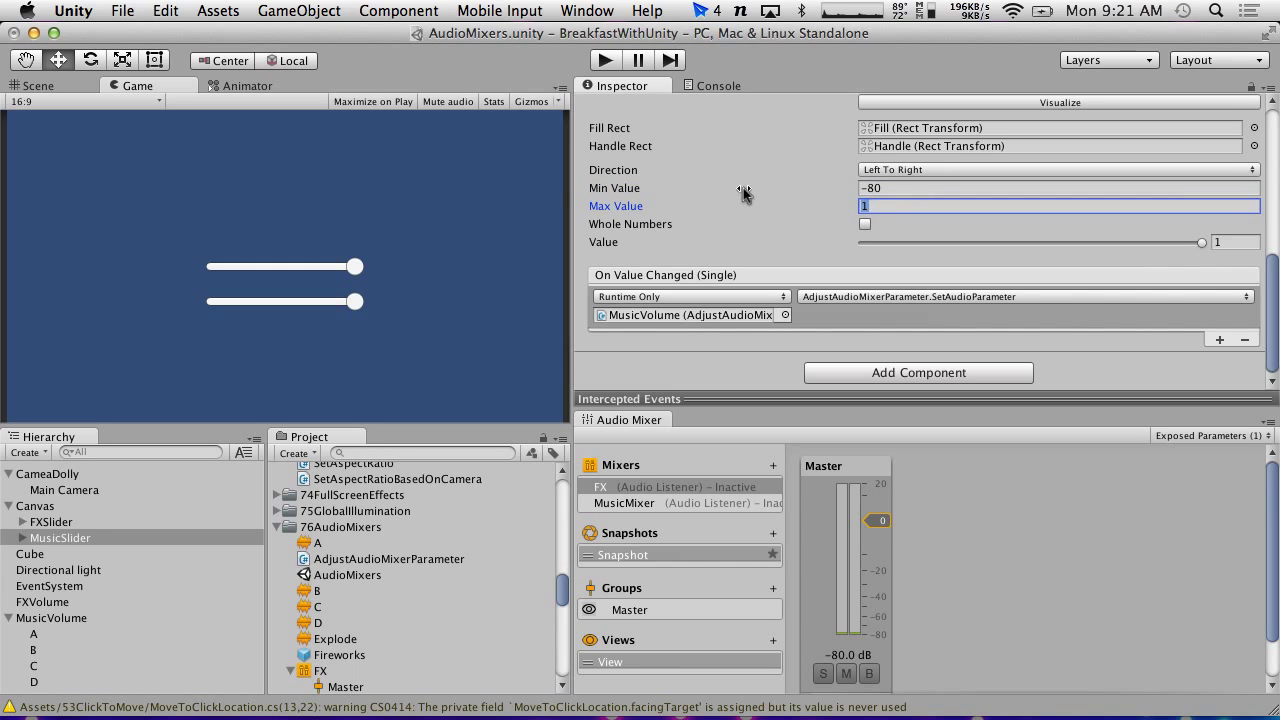
pyautogui.write('0')
pyautogui.scroll(1, 857, 224)
pyautogui.moveTo(1200, 287)
pyautogui.mouseDown()
pyautogui.moveTo(939, 274)
pyautogui.moveTo(1210, 285)
pyautogui.mouseUp()
pyautogui.scroll(-1, 897, 240)
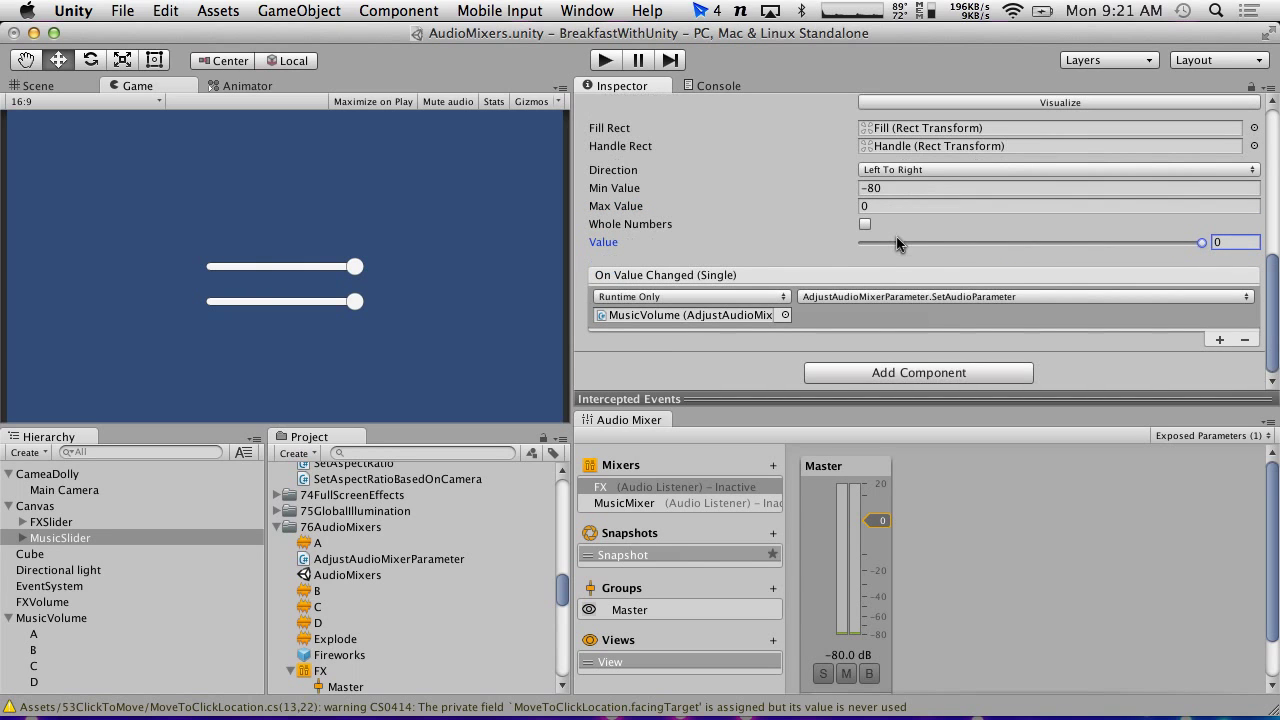
# Step: Add an On Value Changed event to FXSlider that calls the dynamic float AdjustAudioMixerParameter.SetAudioParameter on FXVolume
pyautogui.click(72, 522)
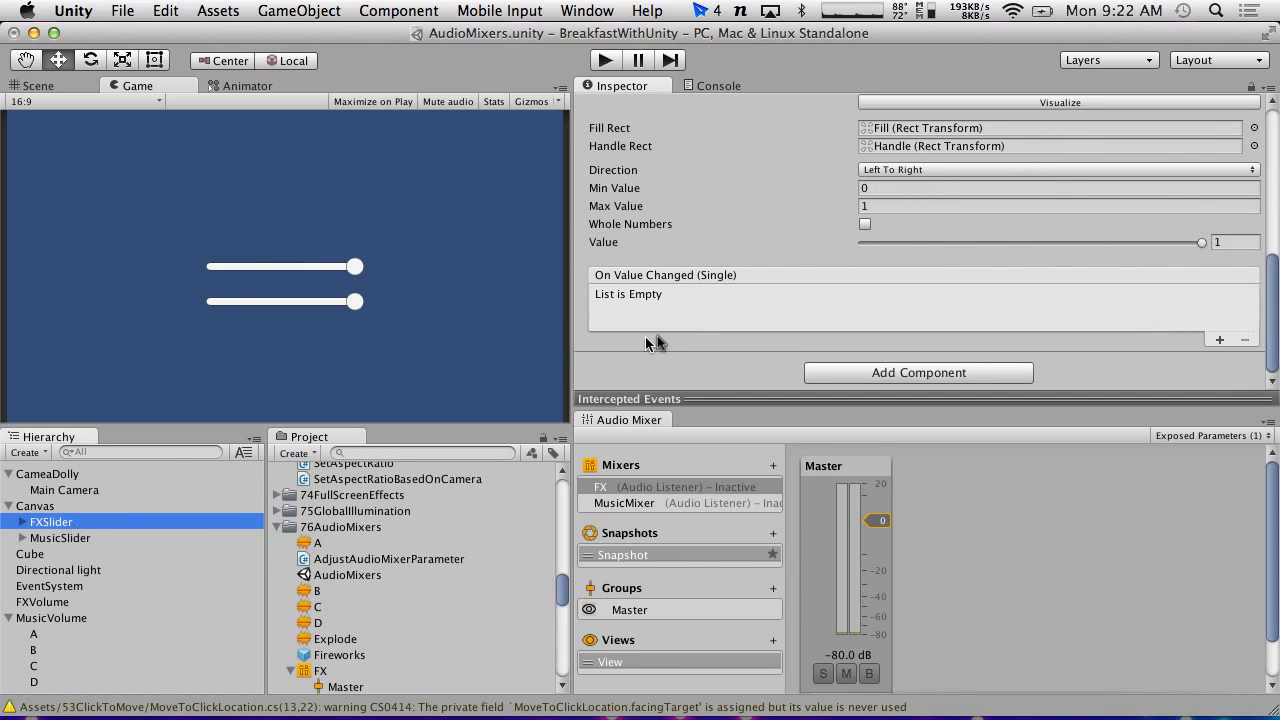
pyautogui.click(1219, 339)
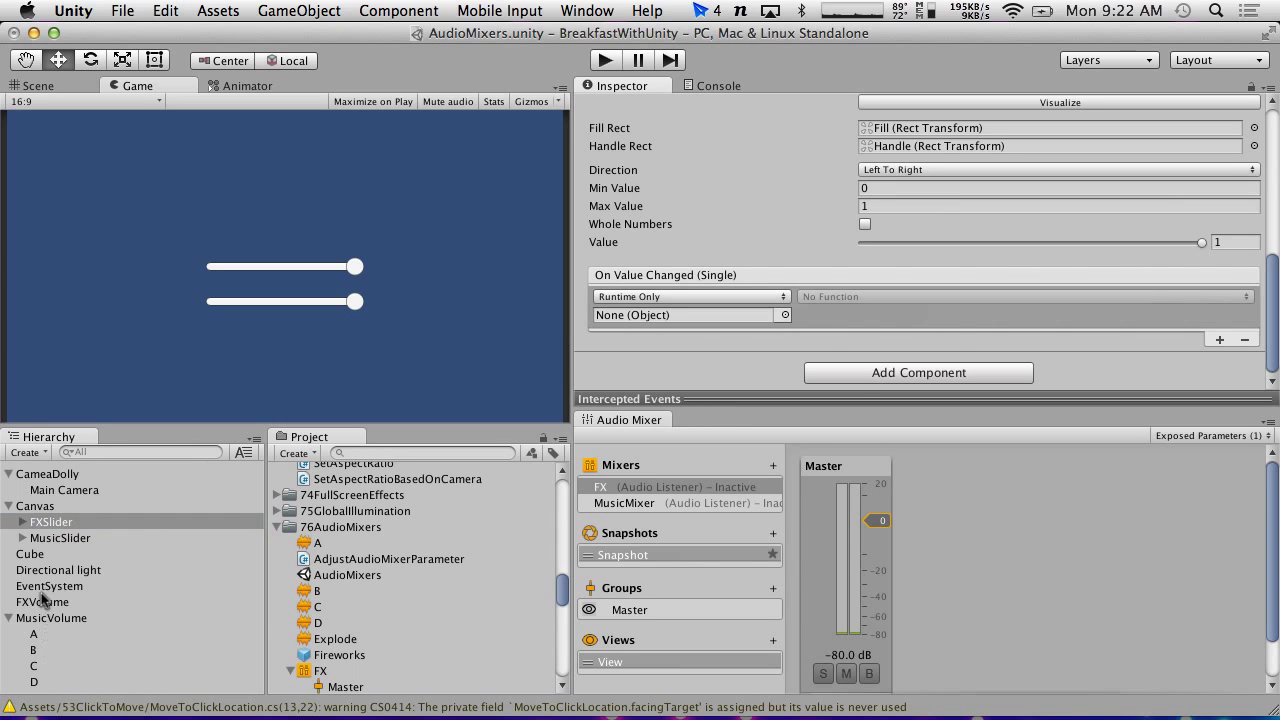
pyautogui.moveTo(44, 602); pyautogui.dragTo(733, 320)
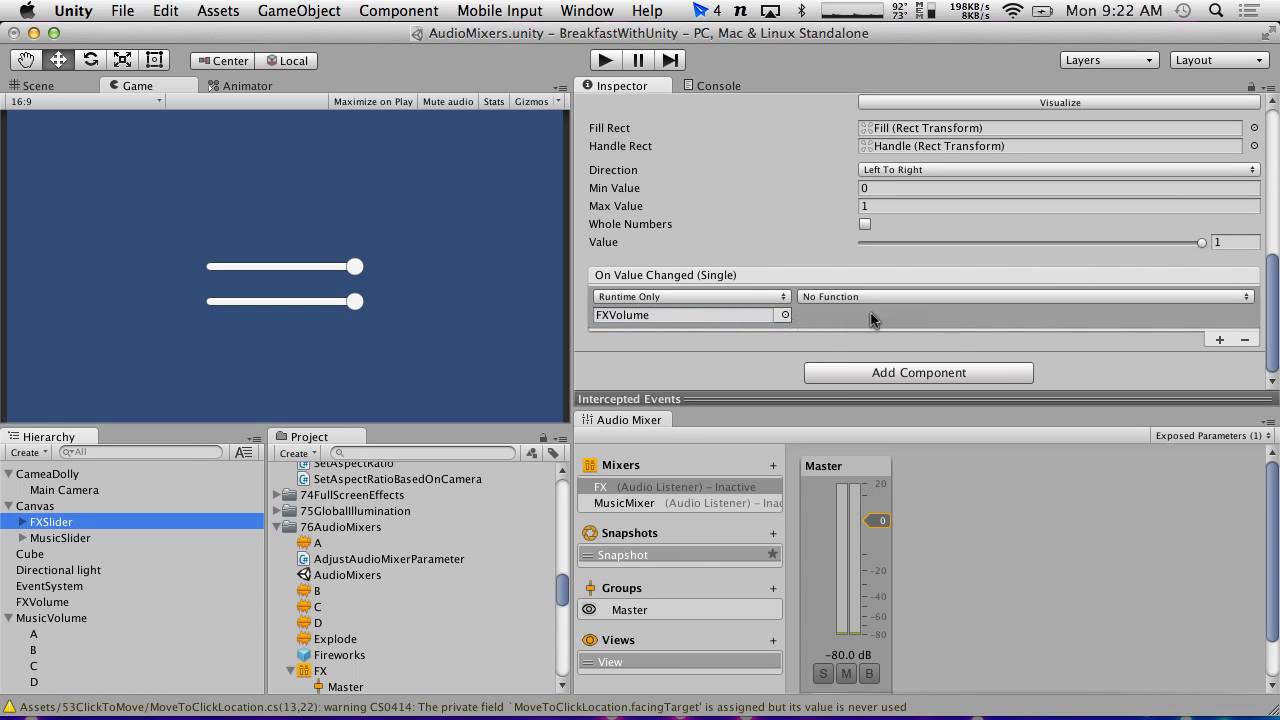
pyautogui.click(877, 300)
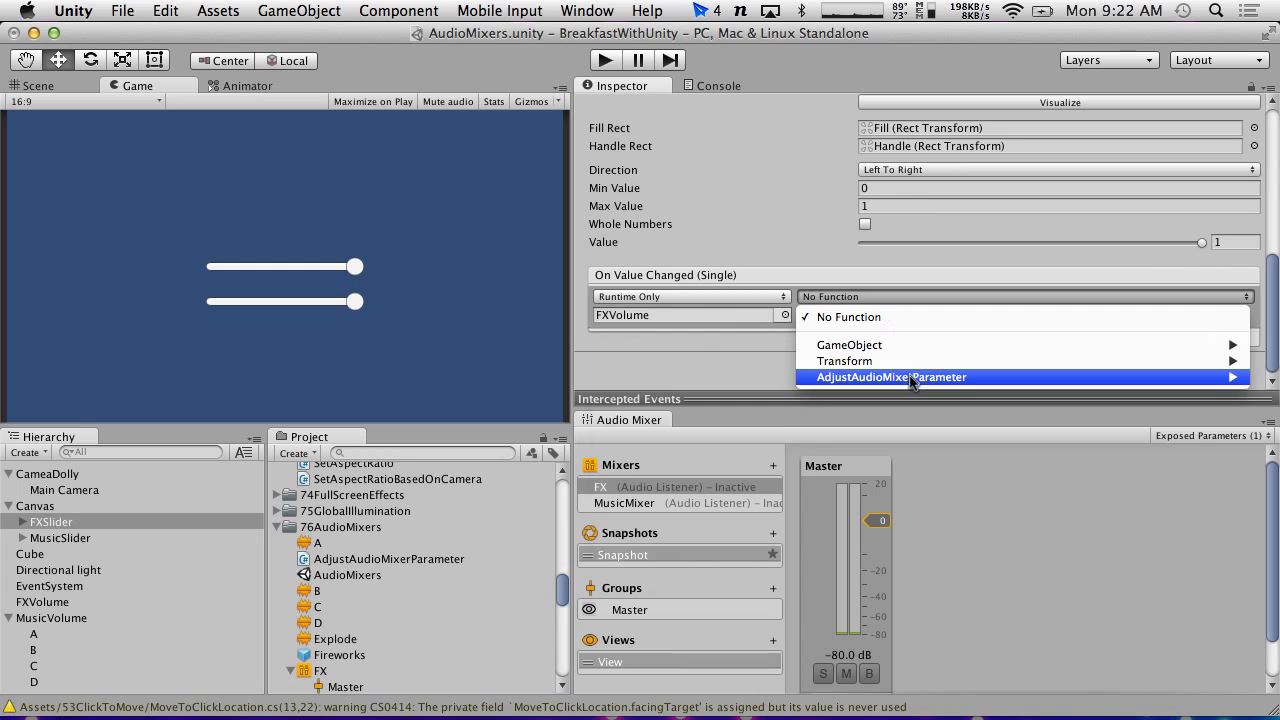
pyautogui.moveTo(900, 377)
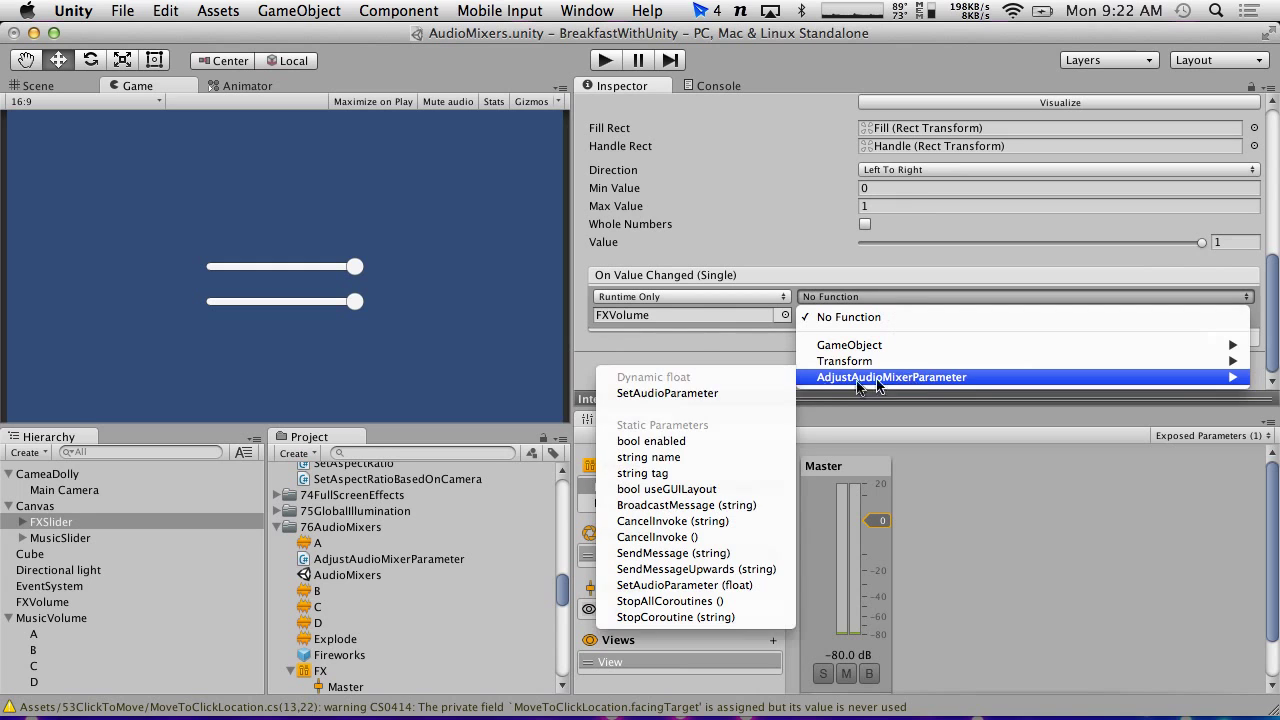
pyautogui.click(676, 394)
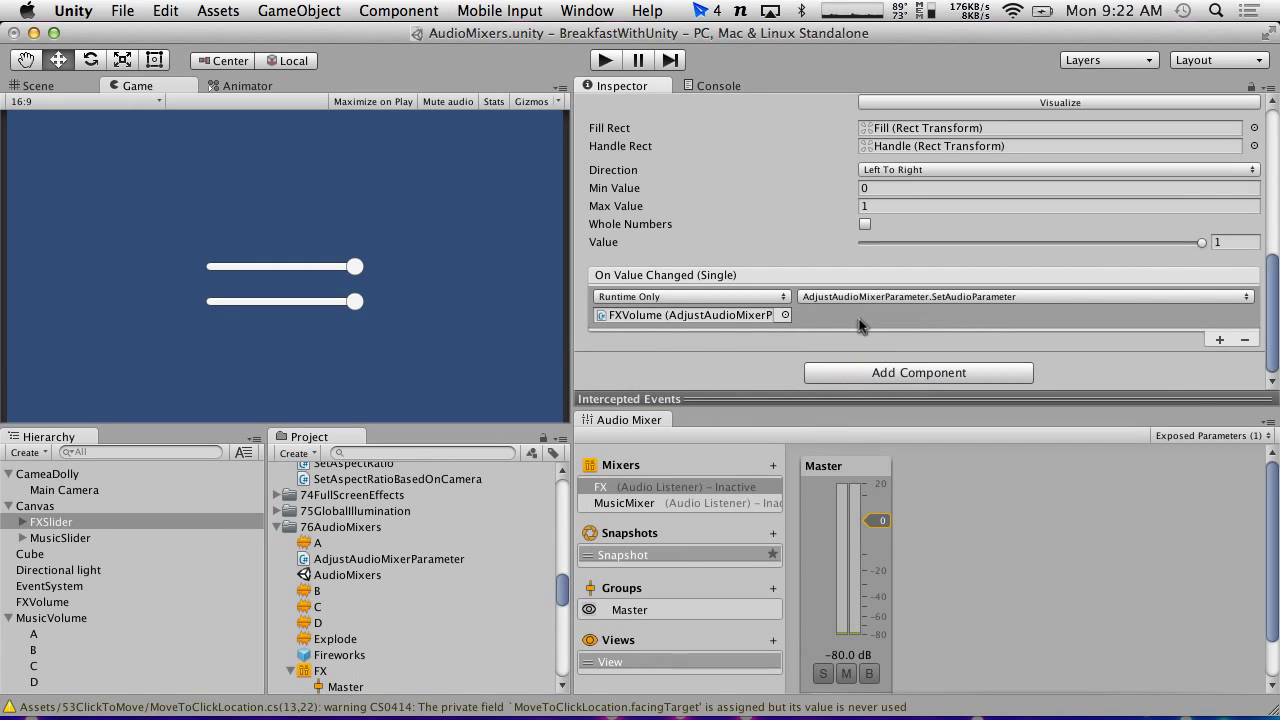
# Step: Set FXSlider's Min Value to -80 and its Max Value to 0
pyautogui.click(944, 188)
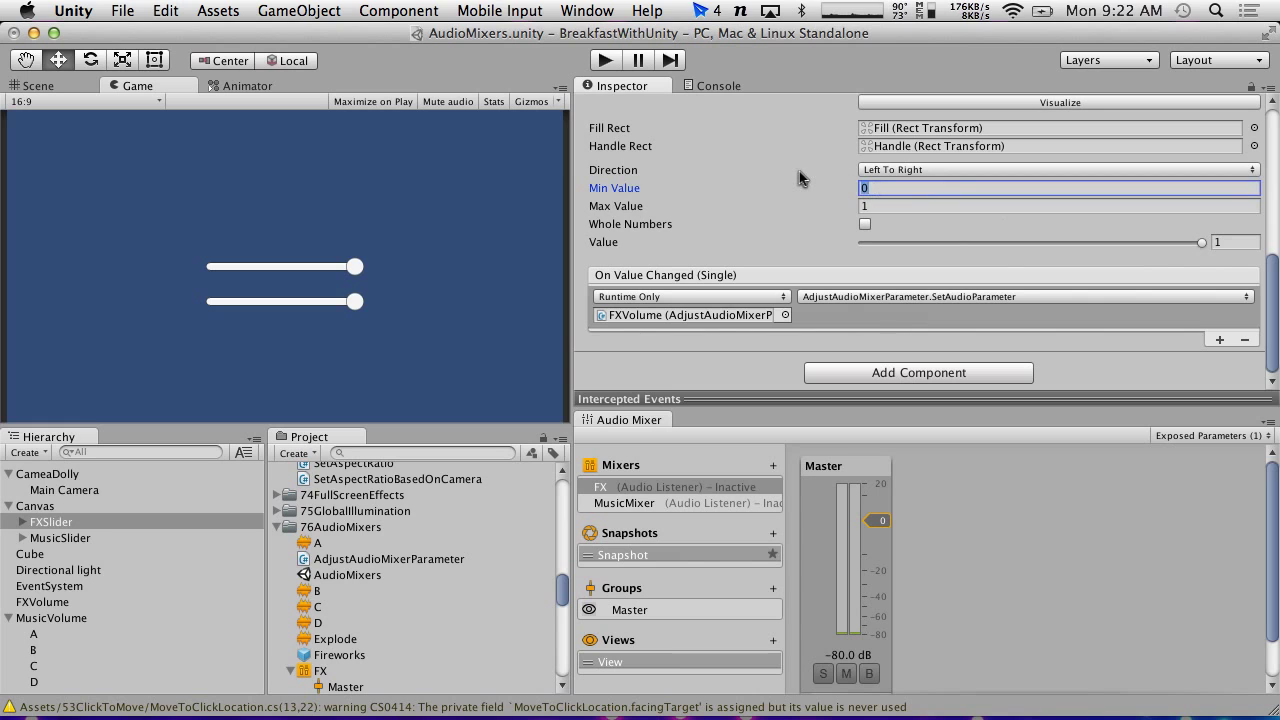
pyautogui.write('-80')
pyautogui.click(916, 206)
pyautogui.write('0')
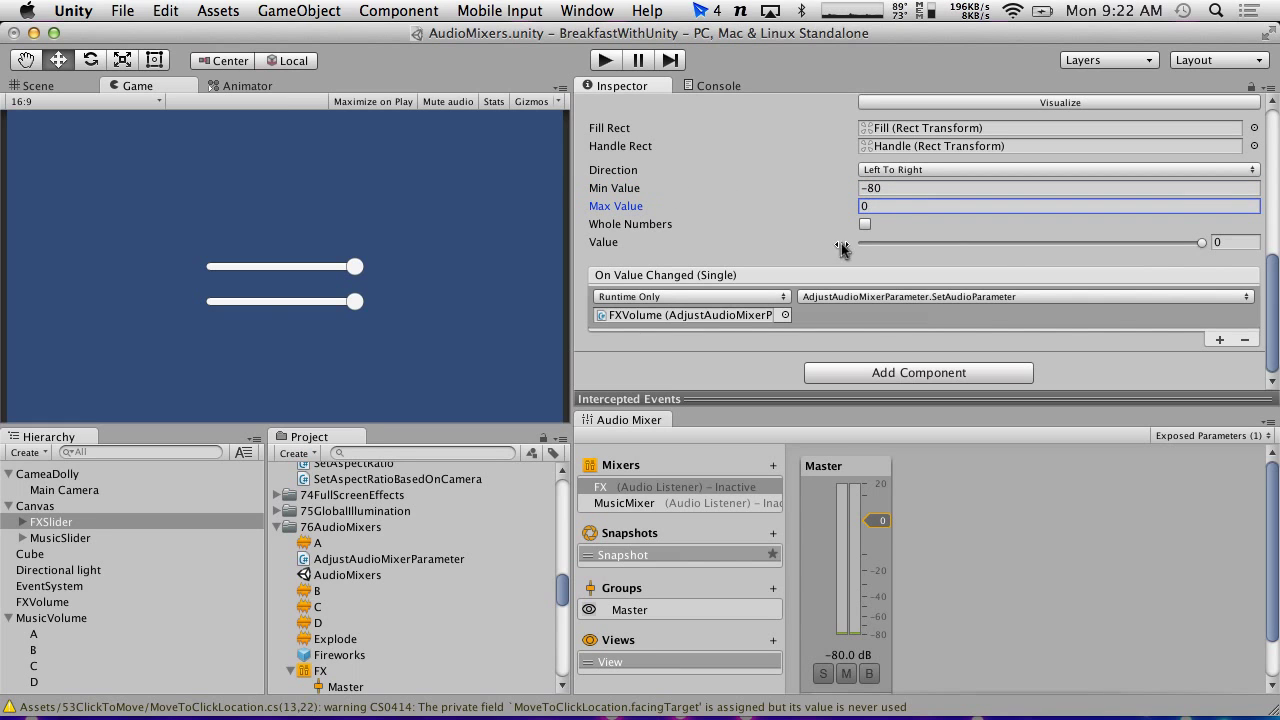
# Step: Run the scene, test the volume sliders in the game view, and stop play mode
pyautogui.click(605, 60)
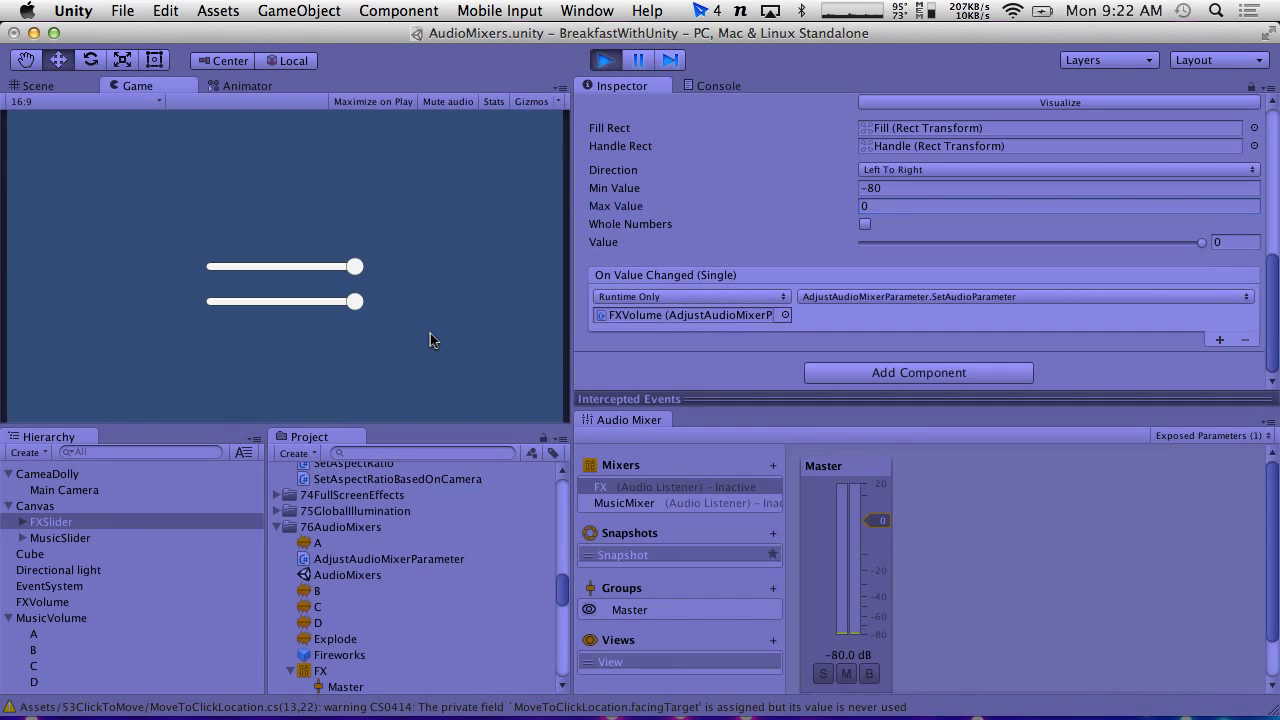
pyautogui.moveTo(355, 301)
pyautogui.mouseDown()
pyautogui.moveTo(178, 291)
pyautogui.moveTo(215, 305)
pyautogui.moveTo(382, 301)
pyautogui.moveTo(300, 266)
pyautogui.moveTo(214, 264)
pyautogui.moveTo(300, 277)
pyautogui.moveTo(361, 267)
pyautogui.mouseUp()
pyautogui.click(606, 61)
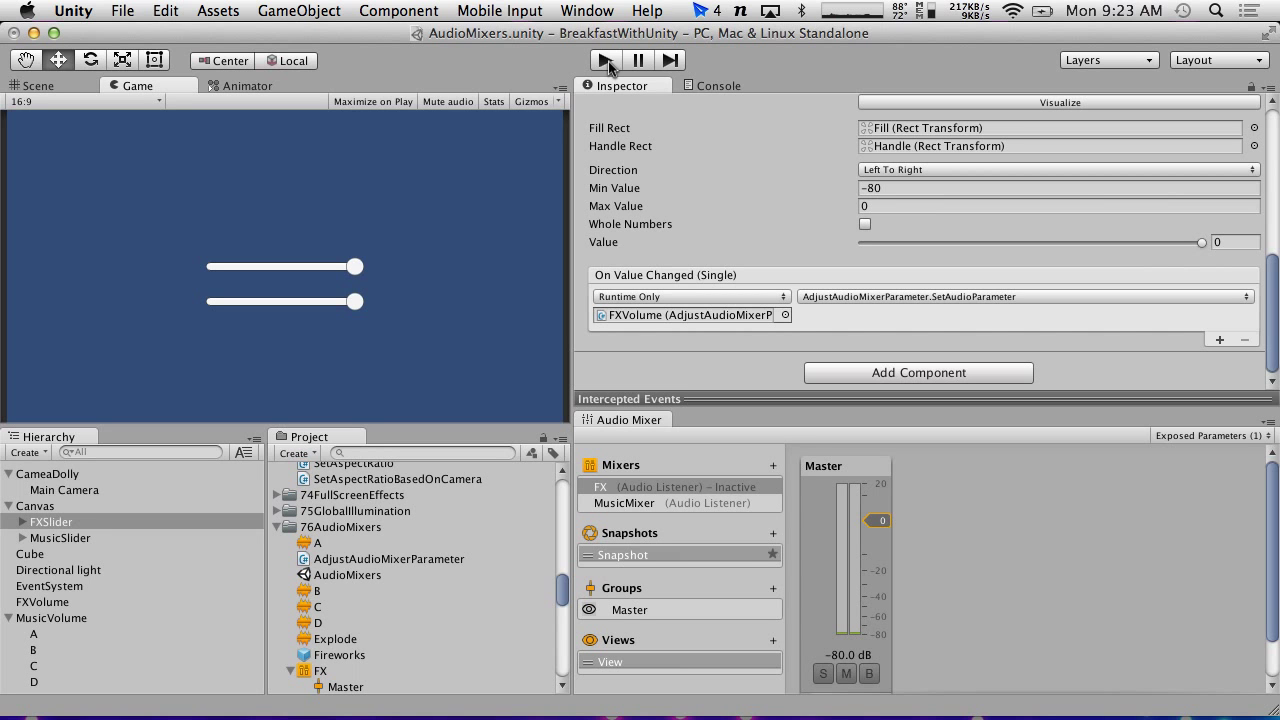
# Step: Save the AudioMixers scene and hide Unity to return to Flash Media Live Encoder
pyautogui.click(115, 10)
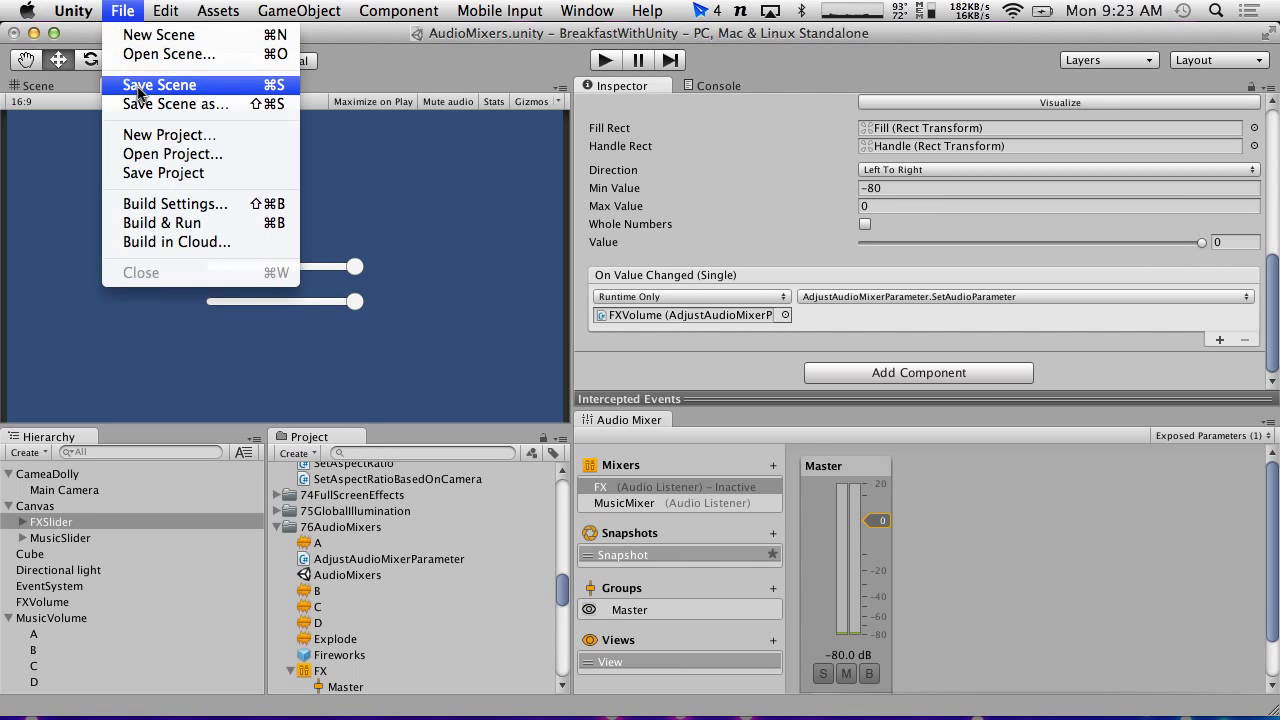
pyautogui.click(140, 93)
pyautogui.press('super+h')
pyautogui.press('super+h')
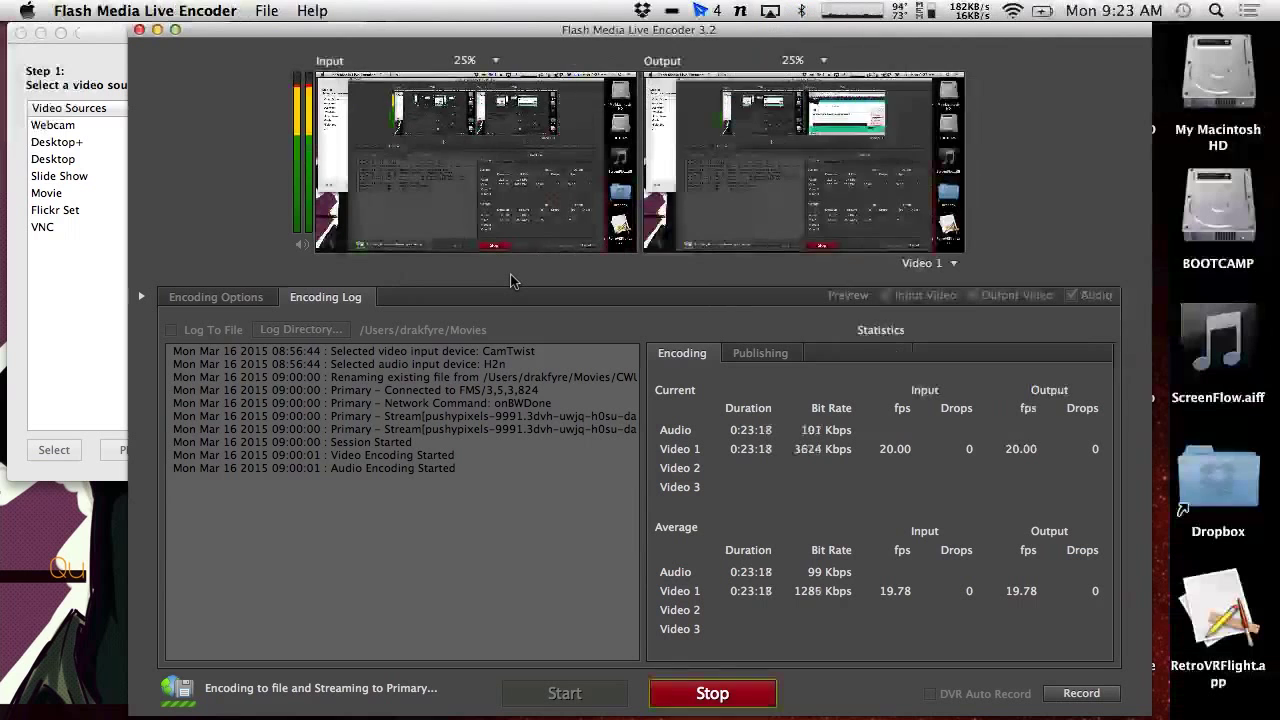